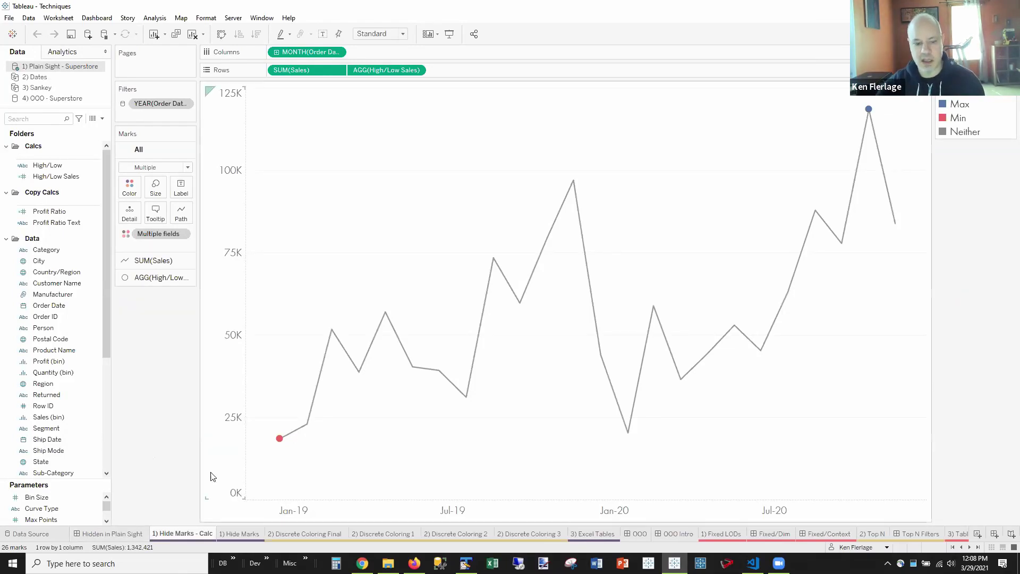
# Open the High/Low calculation and examine its logic for returning Min, Max and Neither
pyautogui.moveTo(279, 447)
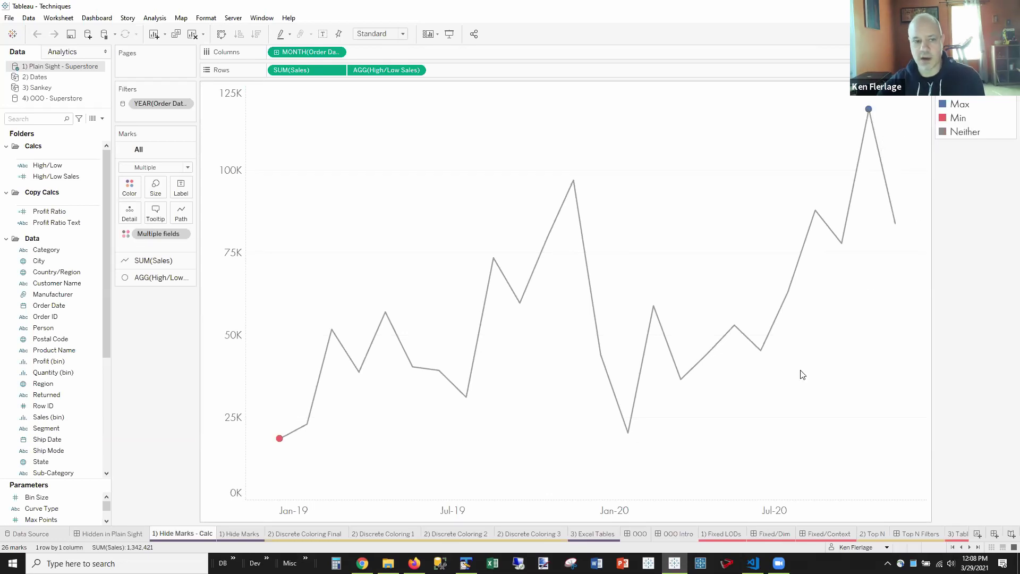
pyautogui.rightClick(47, 163)
pyautogui.click(78, 224)
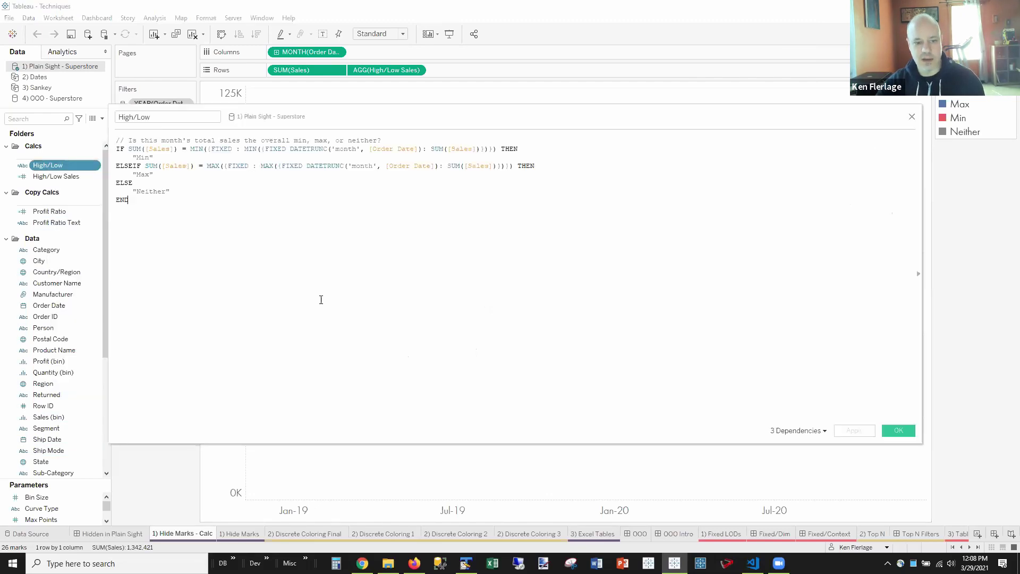
pyautogui.scroll(5, 339, 303)
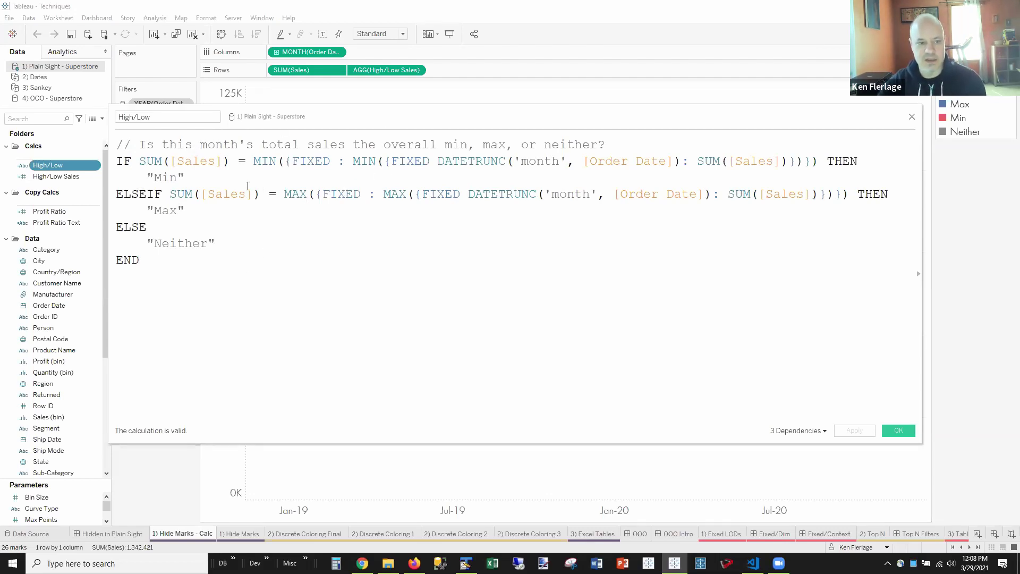
pyautogui.moveTo(337, 118); pyautogui.dragTo(355, 184)
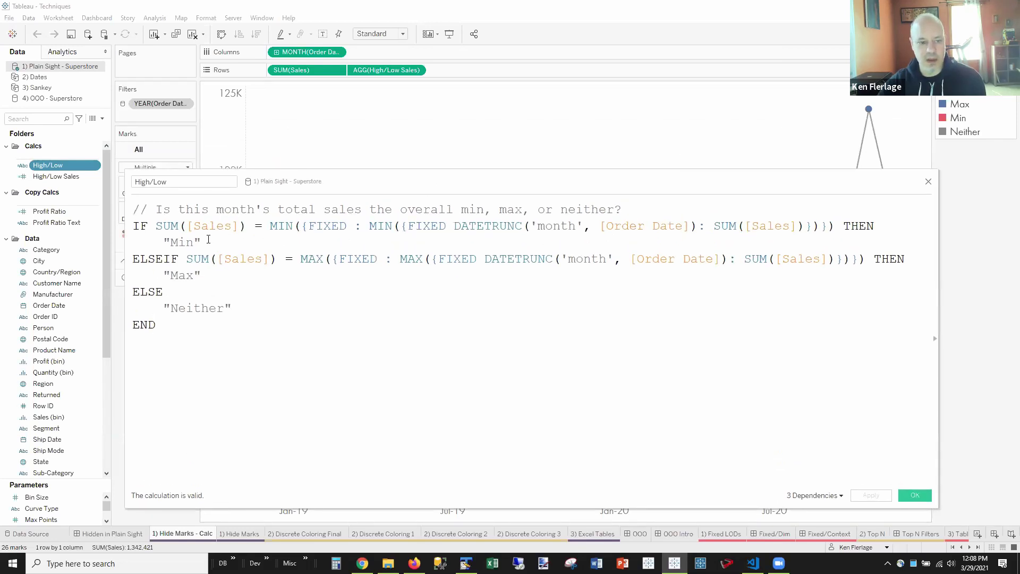
pyautogui.doubleClick(181, 242)
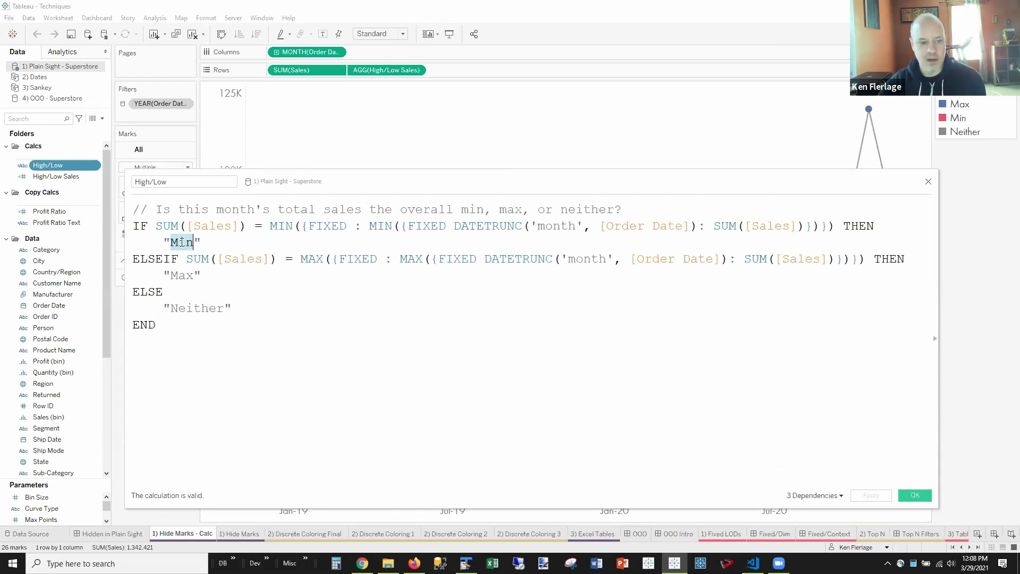
pyautogui.doubleClick(185, 276)
pyautogui.moveTo(234, 310); pyautogui.dragTo(161, 310)
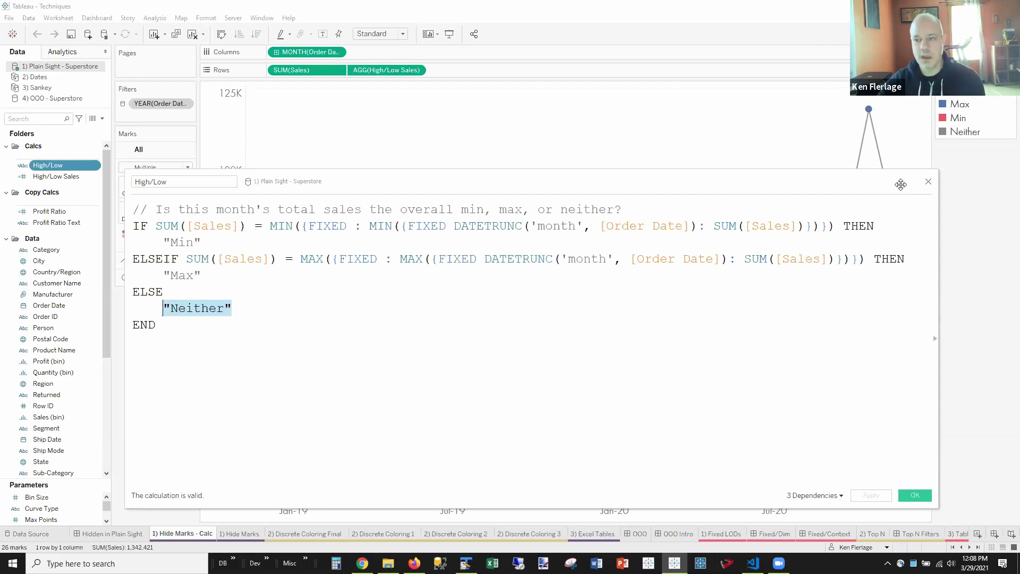
# Review the High/Low Sales calculation, close it, and widen the Marks card to read its full field names
pyautogui.rightClick(51, 177)
pyautogui.click(77, 243)
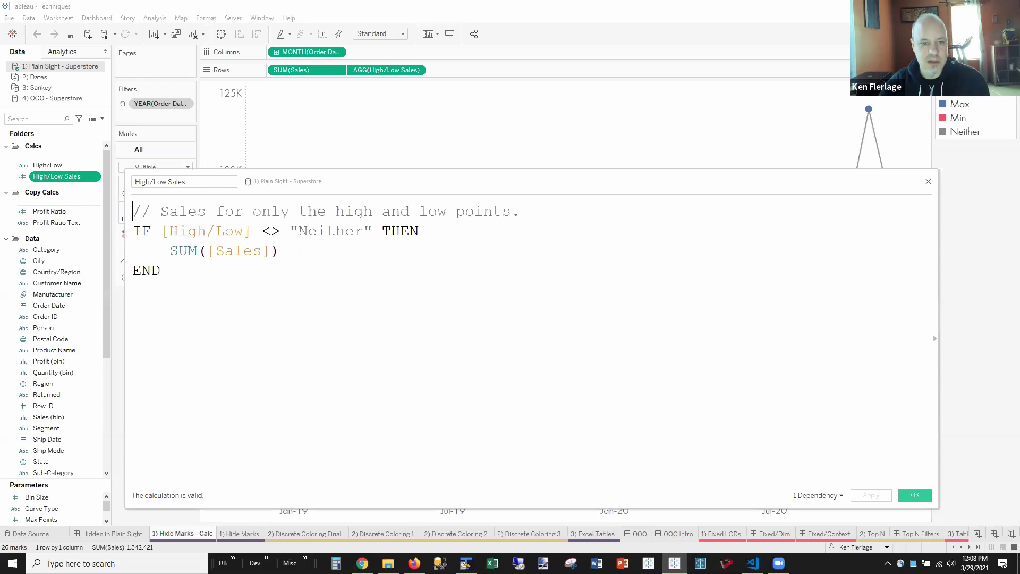
pyautogui.click(928, 181)
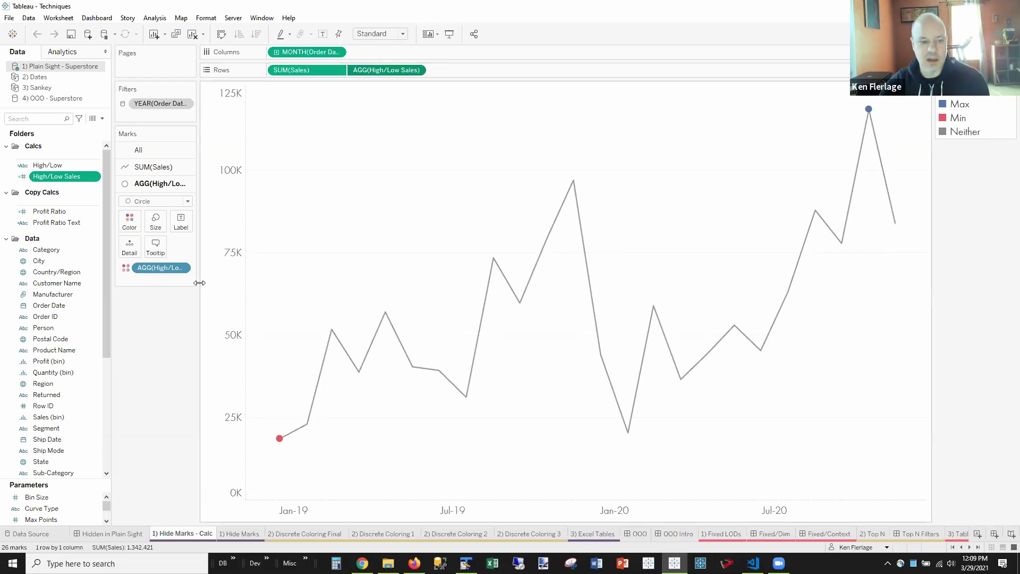
pyautogui.moveTo(197, 281); pyautogui.dragTo(249, 279)
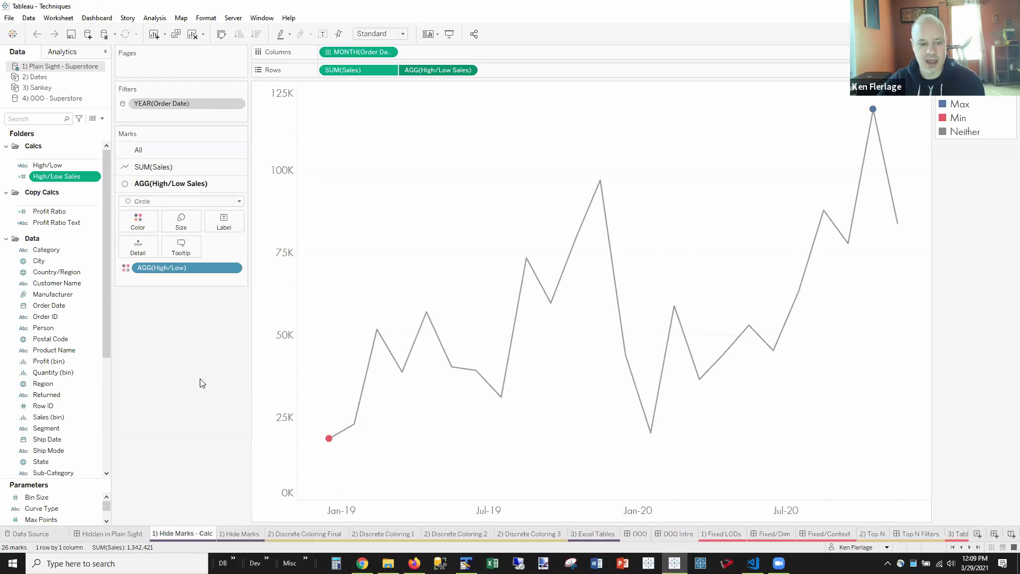
# Switch to the 1) Hide Marks sheet and inspect the High/Low color assignments of the SUM(Sales) (2) circle marks
pyautogui.click(239, 534)
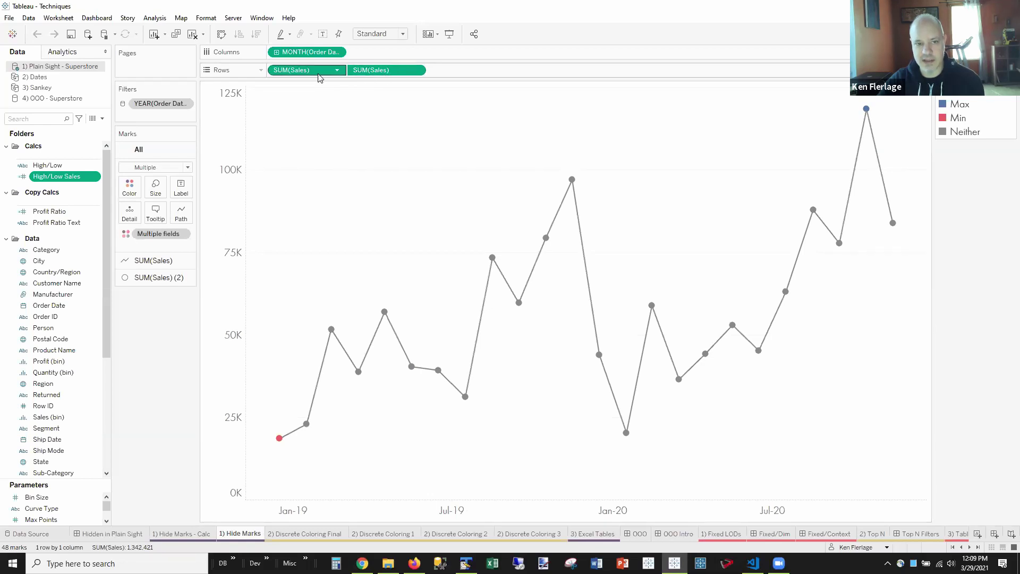
pyautogui.click(187, 282)
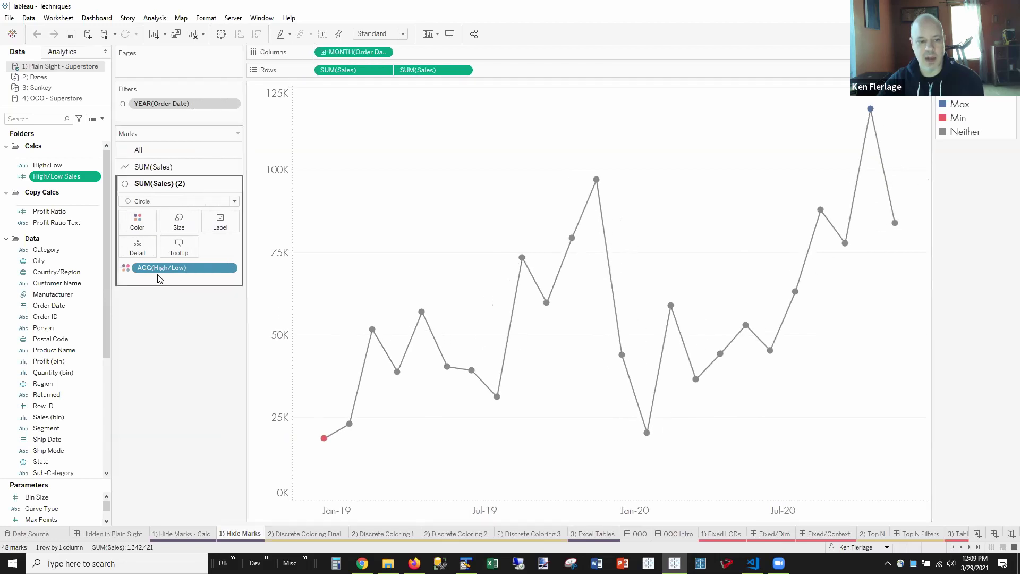
pyautogui.click(137, 222)
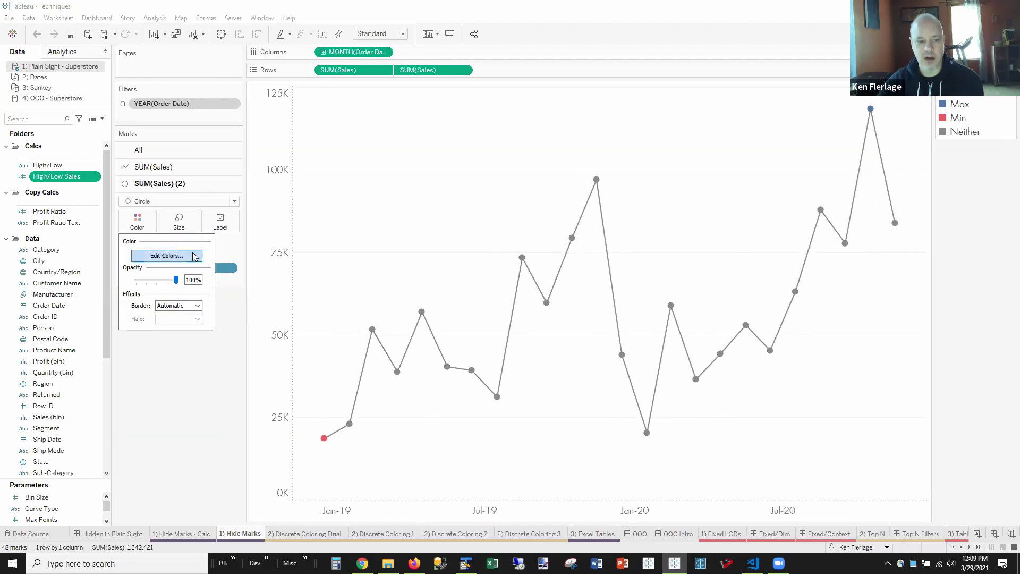
pyautogui.click(167, 255)
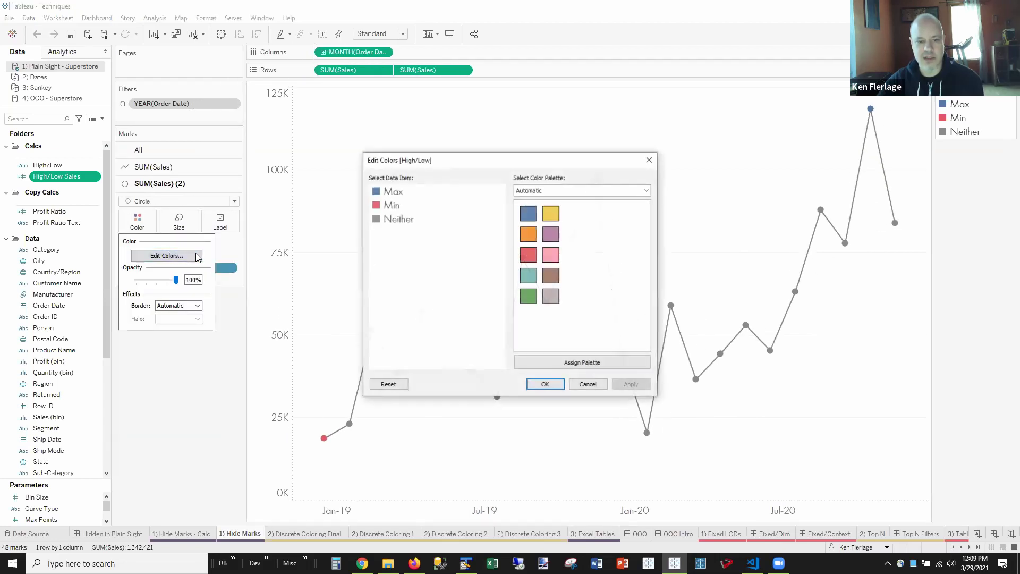
pyautogui.click(588, 384)
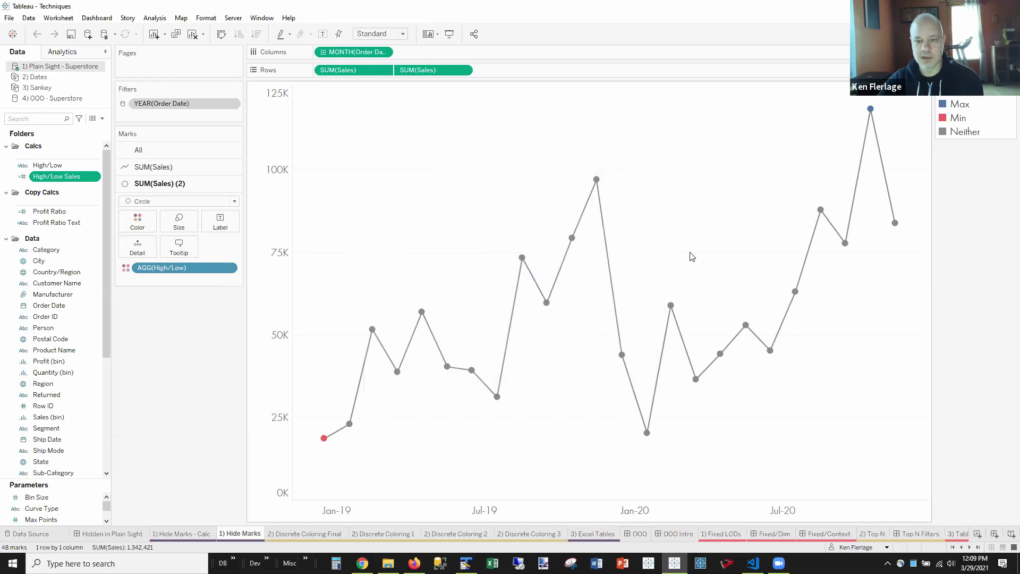
# Hide the Neither item from the High/Low color legend
pyautogui.rightClick(959, 133)
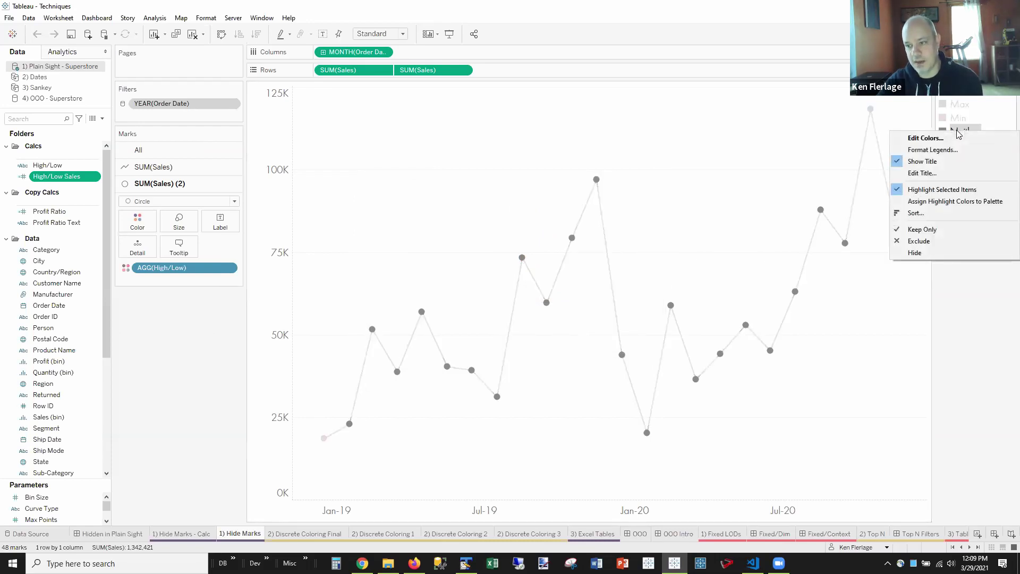
pyautogui.click(935, 253)
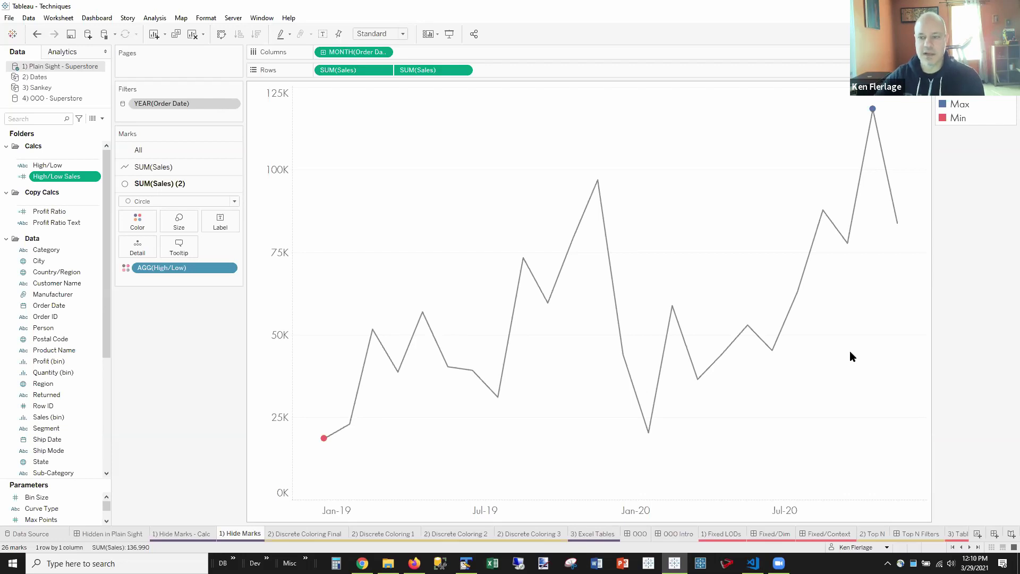
pyautogui.moveTo(325, 444)
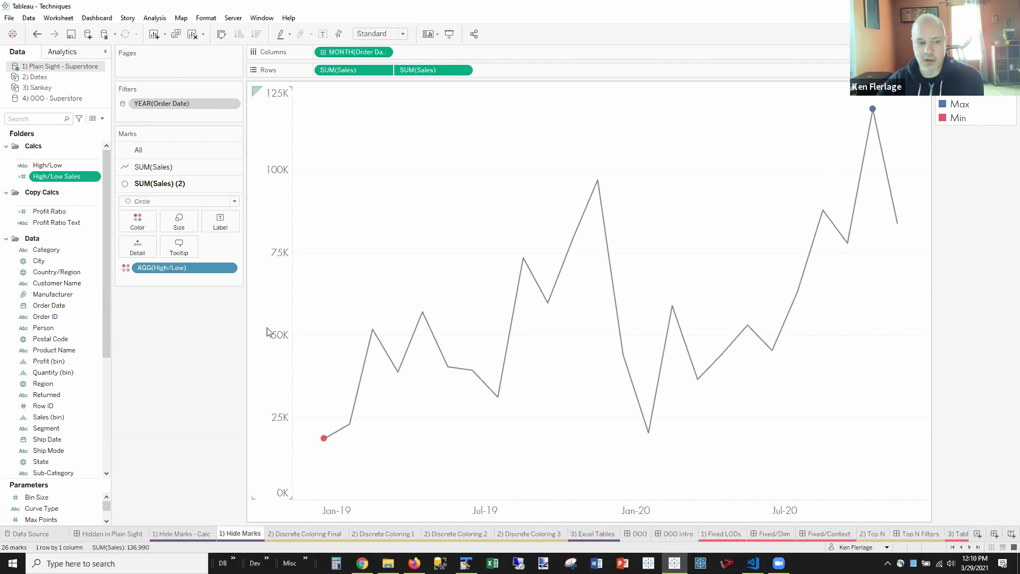
# Remove High/Low from the SUM(Sales) (2) marks, add it back as color, and hide Neither again
pyautogui.moveTo(170, 269); pyautogui.dragTo(139, 345)
pyautogui.moveTo(51, 165); pyautogui.dragTo(138, 223)
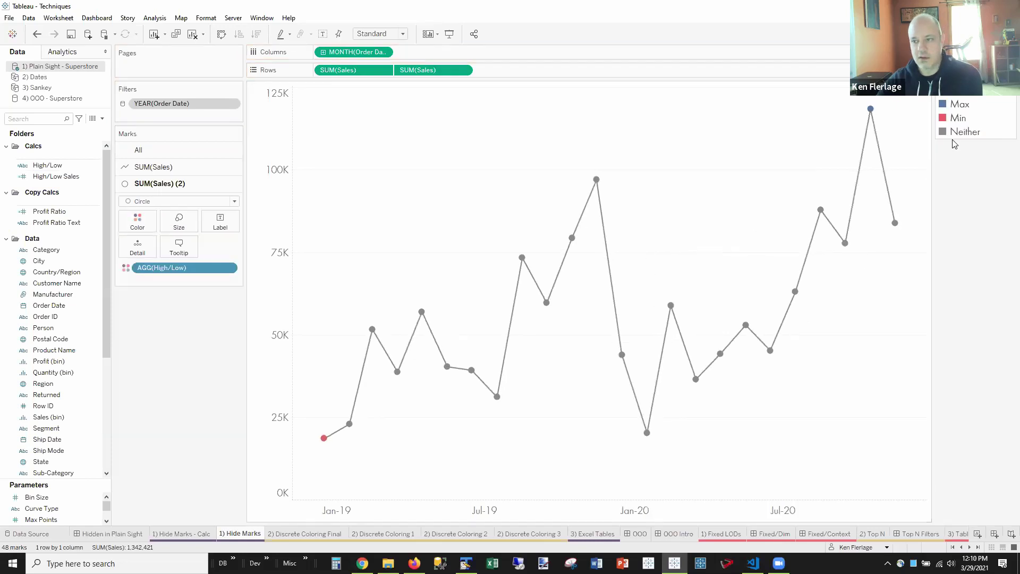
pyautogui.rightClick(957, 138)
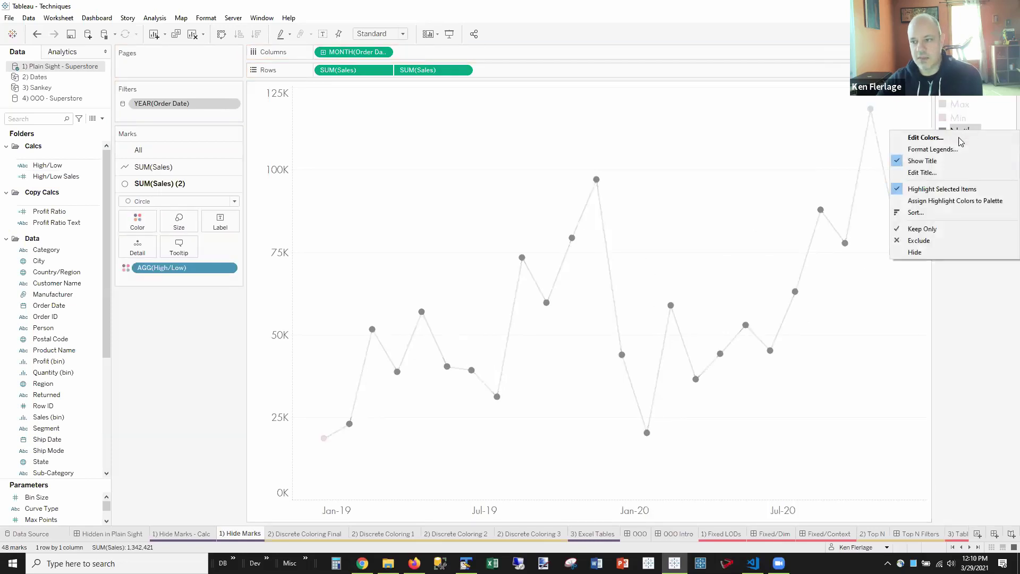
pyautogui.click(942, 253)
# Move High/Low from color to detail on the SUM(Sales) (2) marks and color the circles blue
pyautogui.moveTo(148, 272); pyautogui.dragTo(134, 246)
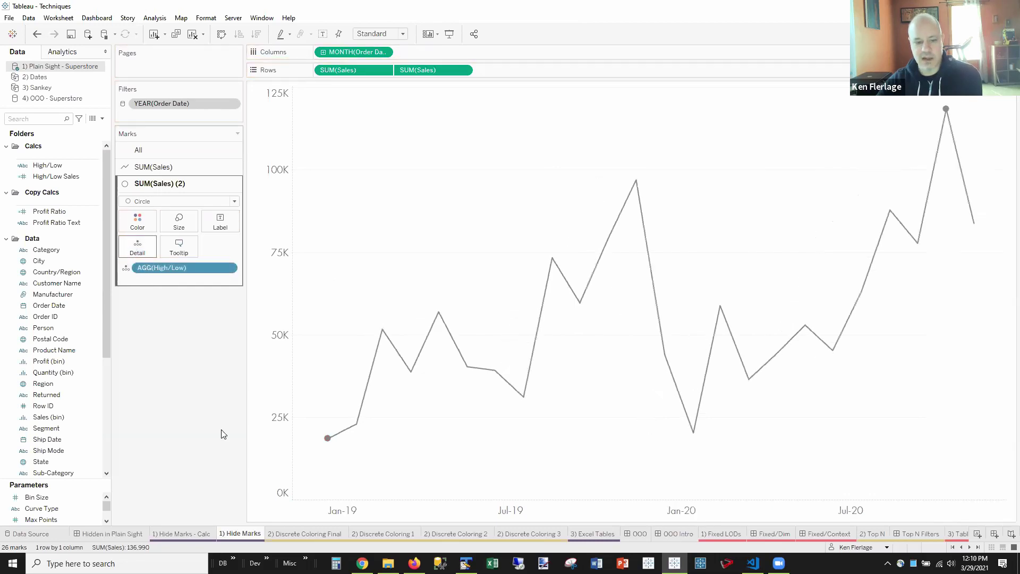
pyautogui.click(53, 211)
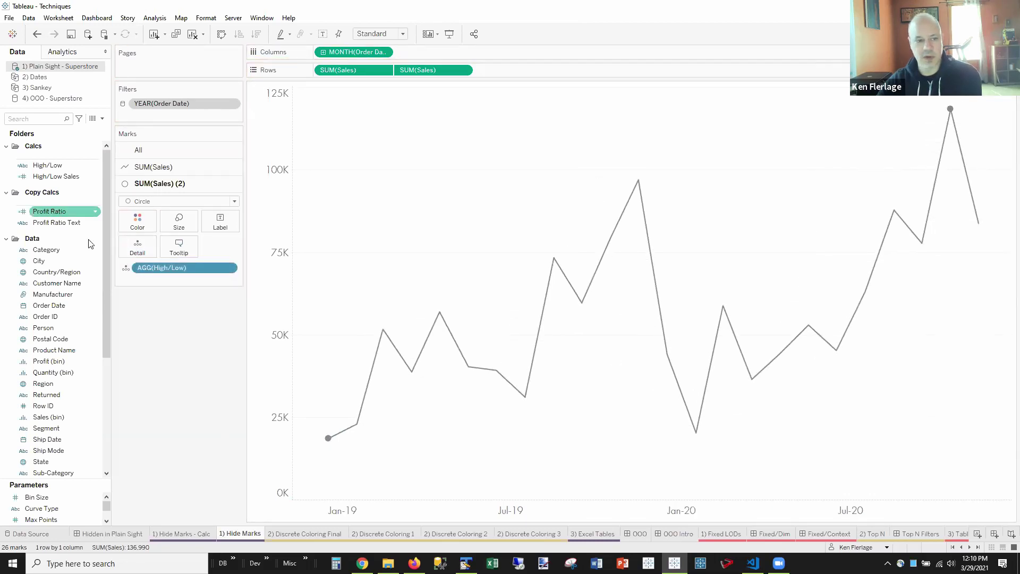
pyautogui.click(137, 220)
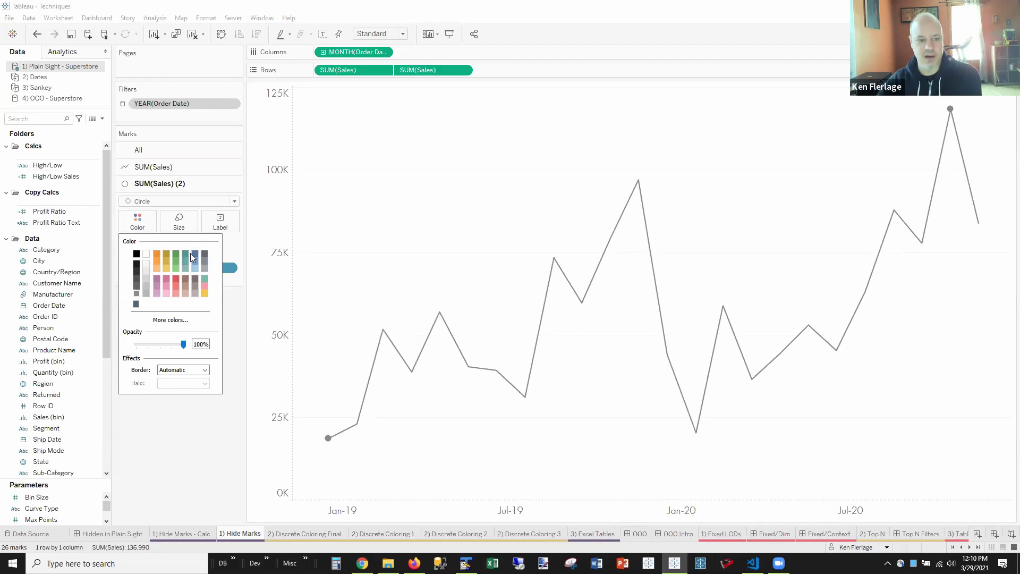
pyautogui.click(183, 434)
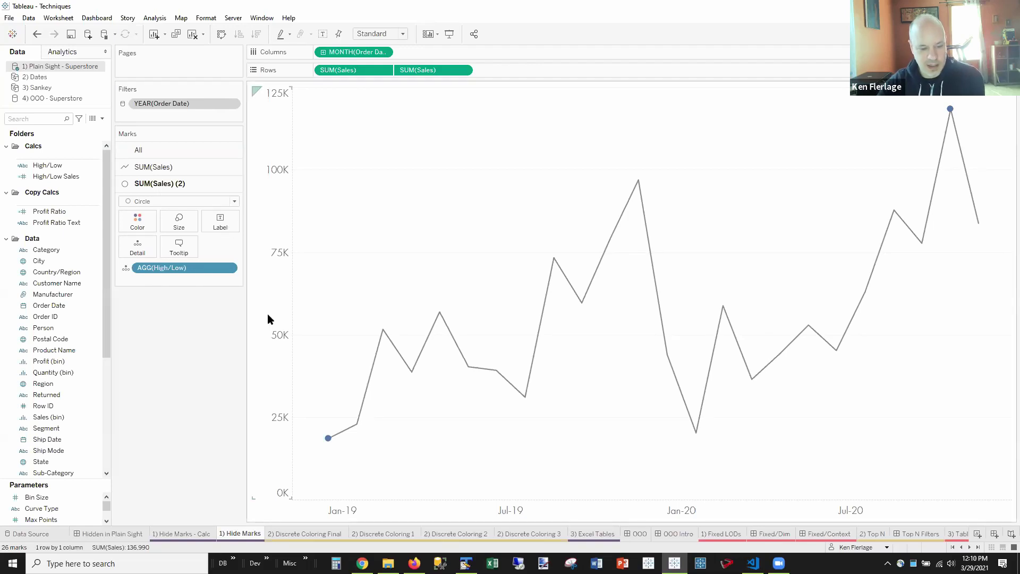
# Reveal the hidden data on the 1) Hide Marks sheet
pyautogui.click(158, 19)
pyautogui.click(193, 5)
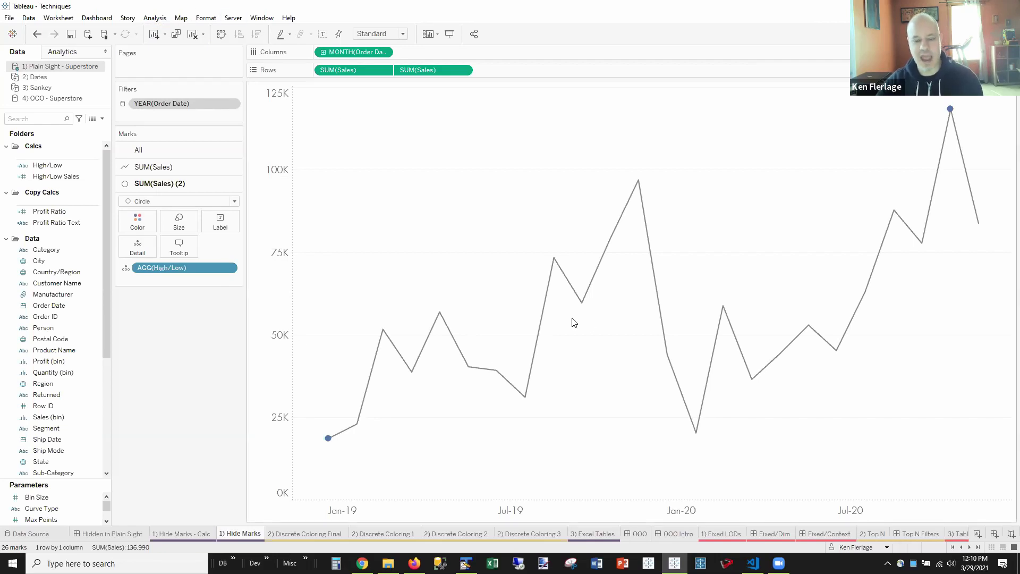
pyautogui.click(154, 18)
pyautogui.click(188, 89)
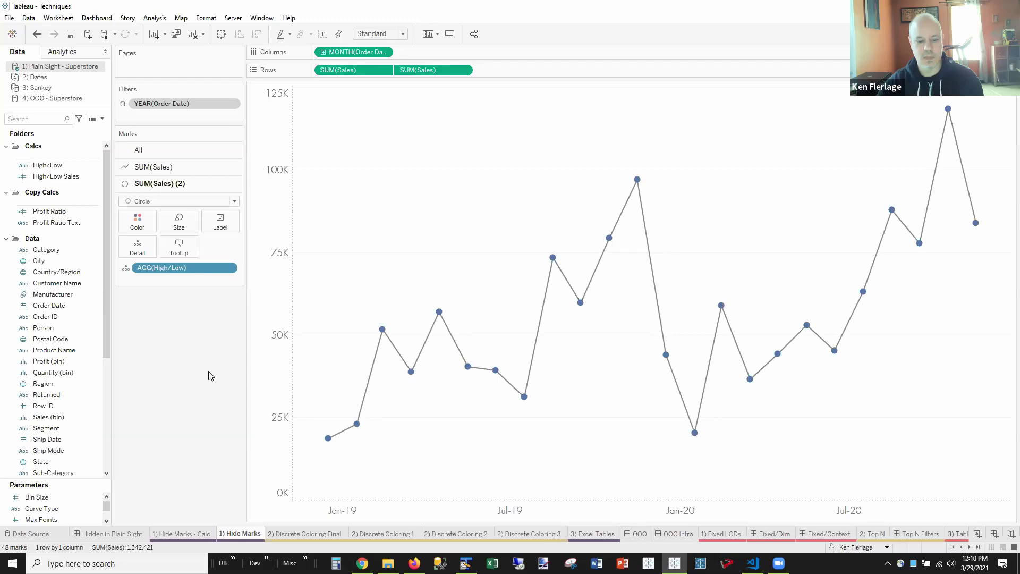
# After viewing the 2) Discrete Coloring Final sheet, review the Top and Bottom 2 calculation on the 2) Discrete Coloring 1 sheet
pyautogui.click(308, 533)
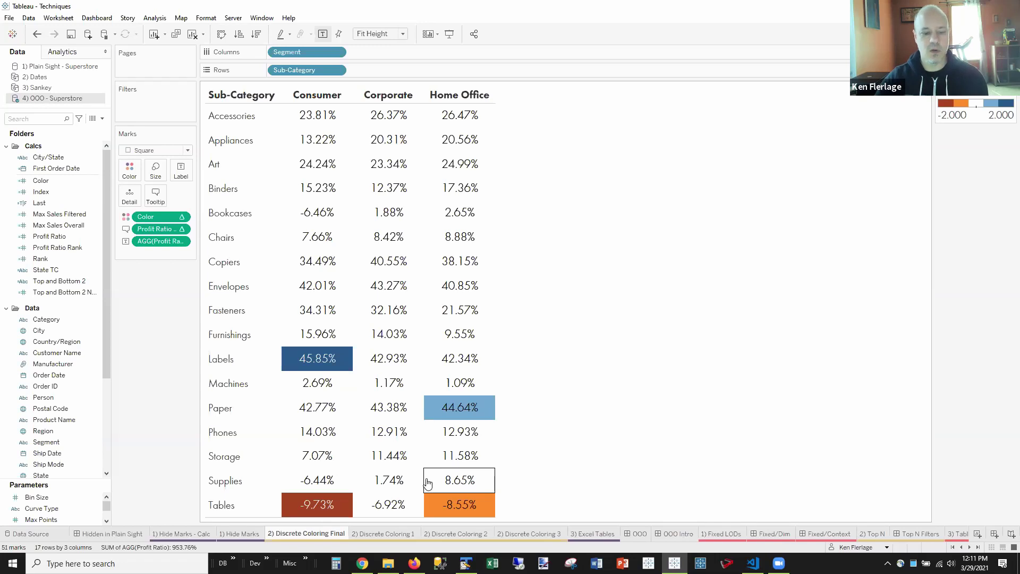
pyautogui.click(378, 532)
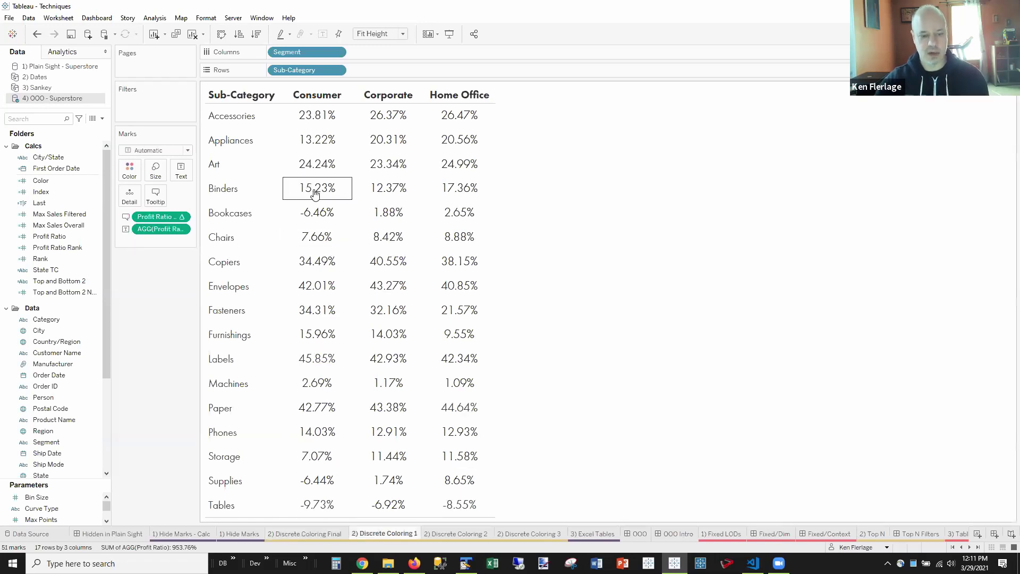
pyautogui.rightClick(66, 280)
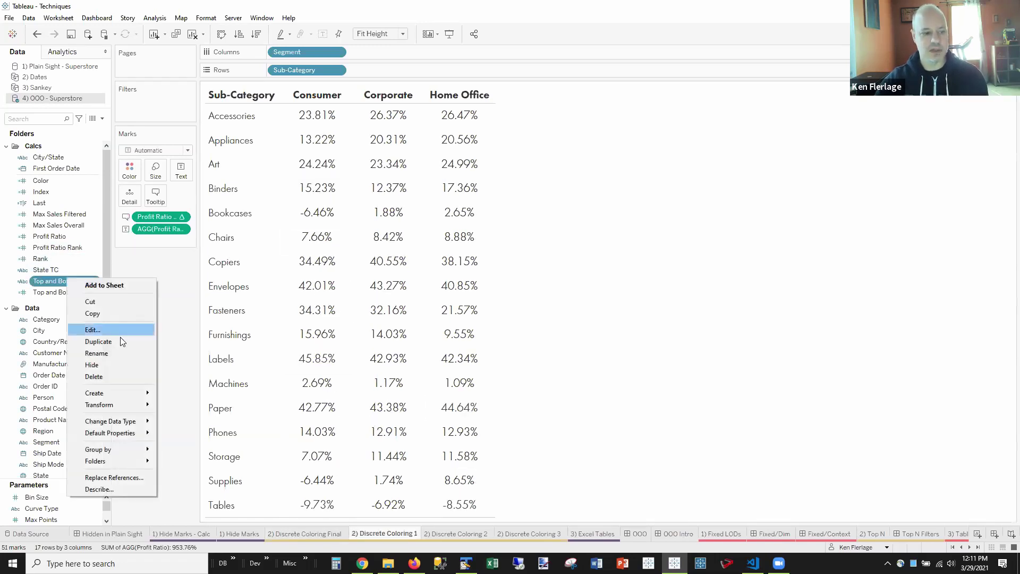
pyautogui.click(120, 339)
pyautogui.keyDown('ctrl'); pyautogui.scroll(5, 360, 364); pyautogui.keyUp('ctrl')
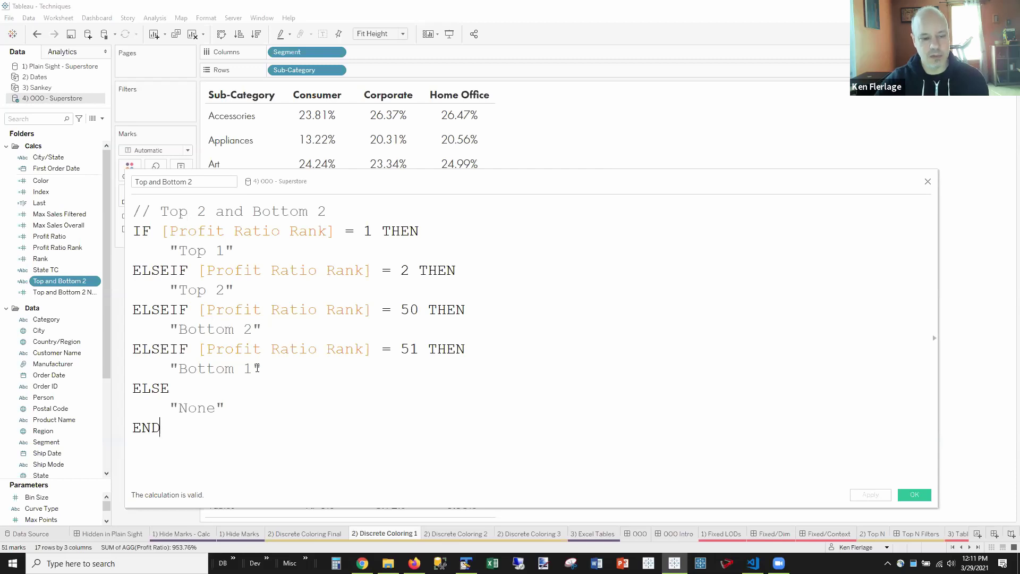
pyautogui.moveTo(237, 405); pyautogui.dragTo(173, 409)
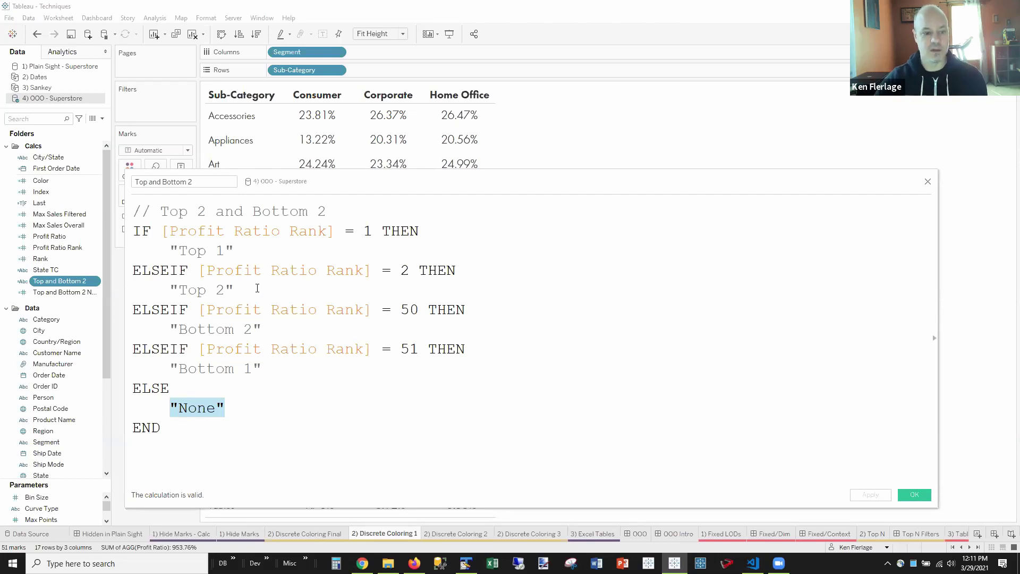
pyautogui.click(915, 494)
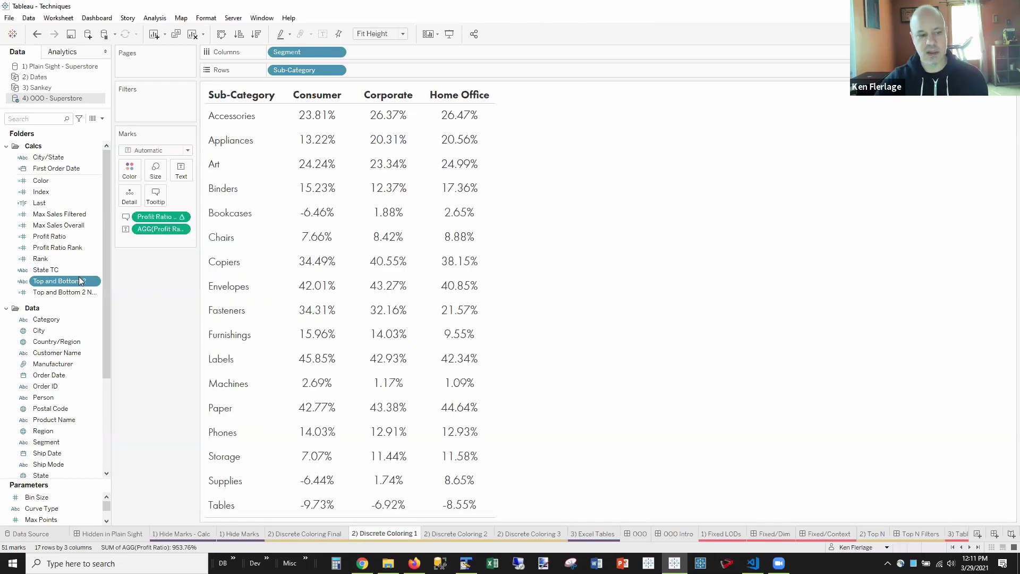
# Color the profit ratio table by Top and Bottom 2 and change the mark type to Square
pyautogui.moveTo(56, 284); pyautogui.dragTo(111, 222)
pyautogui.moveTo(127, 166); pyautogui.dragTo(128, 168)
pyautogui.click(157, 151)
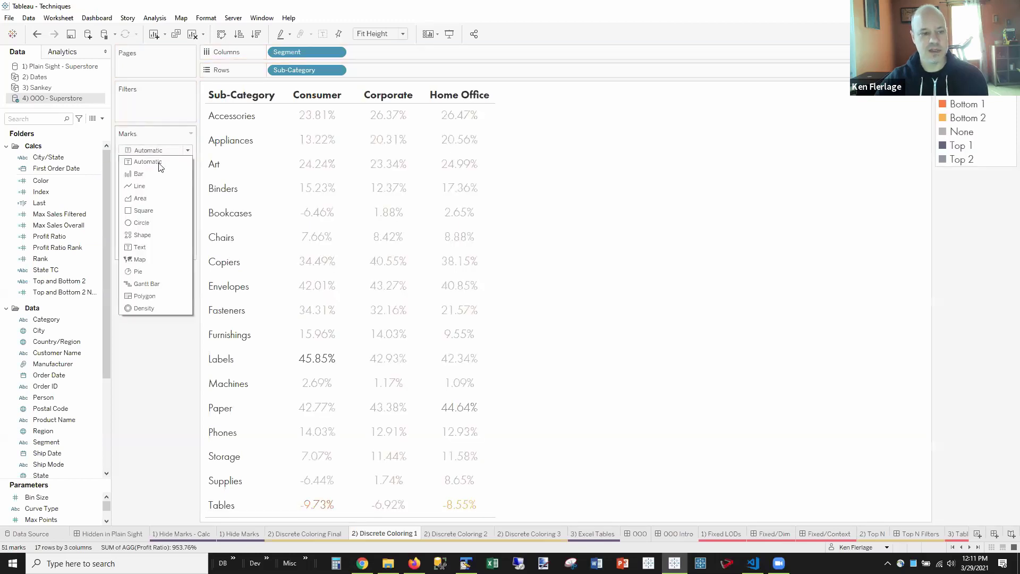
pyautogui.click(153, 209)
# Enlarge the square marks until they cover the table cells, and inspect the overlap at the Machines/Consumer cell
pyautogui.click(155, 169)
pyautogui.moveTo(184, 197); pyautogui.dragTo(232, 197)
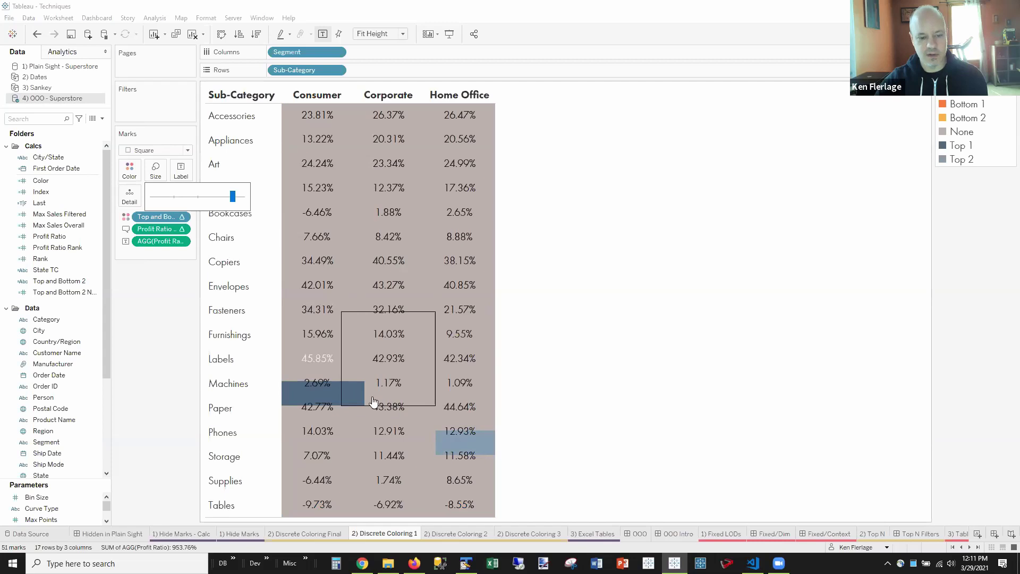
pyautogui.click(319, 382)
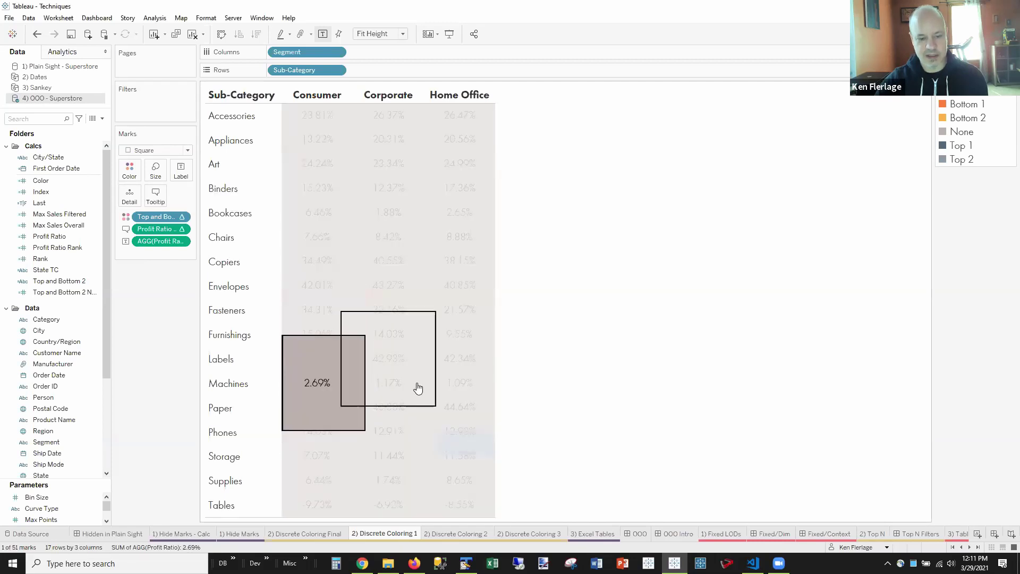
pyautogui.click(560, 353)
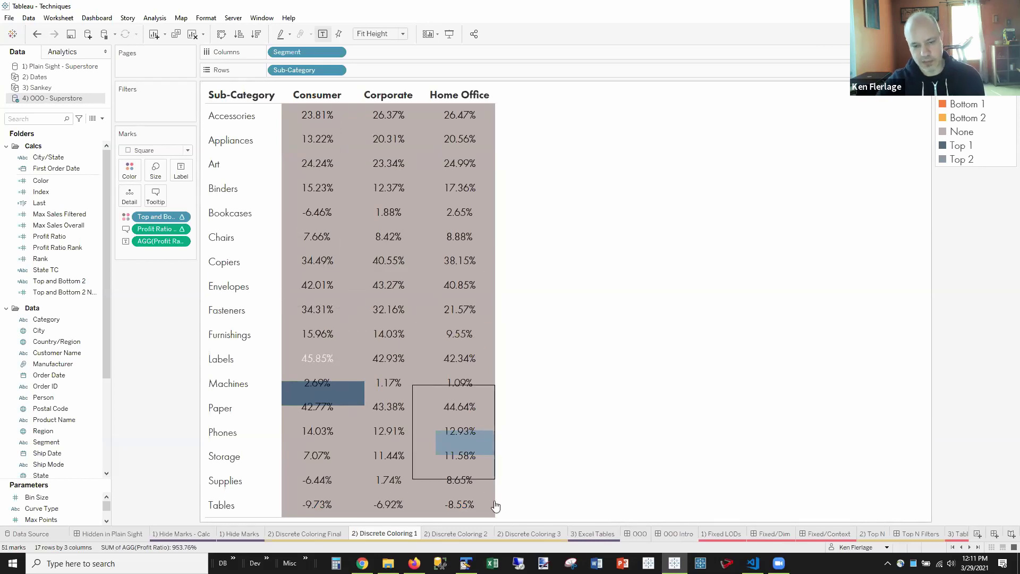
# Review the Top and Bottom 2 Numeric calculation on the 2) Discrete Coloring 2 sheet, enlarging the formula text for reading
pyautogui.click(473, 534)
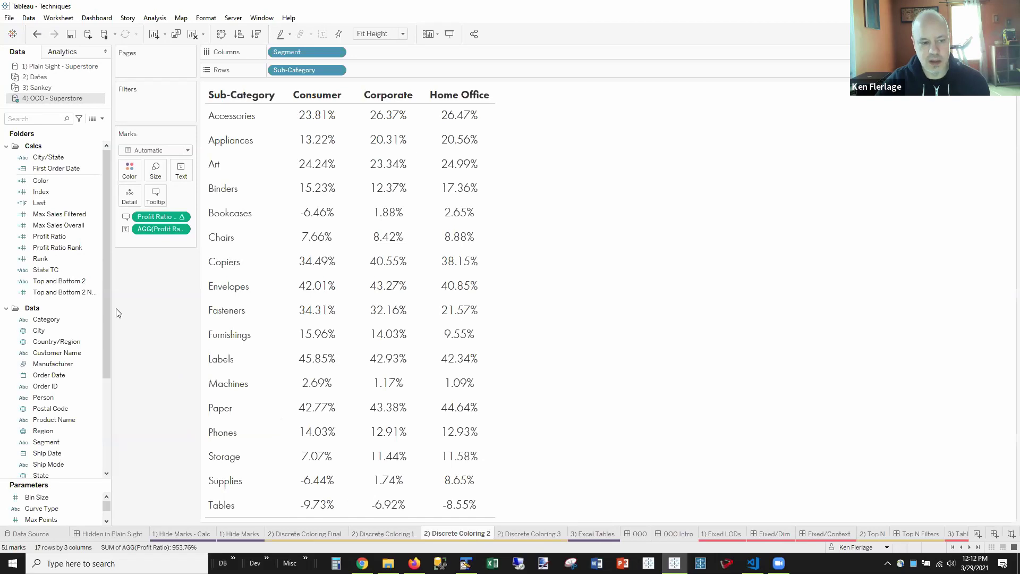
pyautogui.moveTo(112, 310); pyautogui.dragTo(161, 309)
pyautogui.rightClick(79, 291)
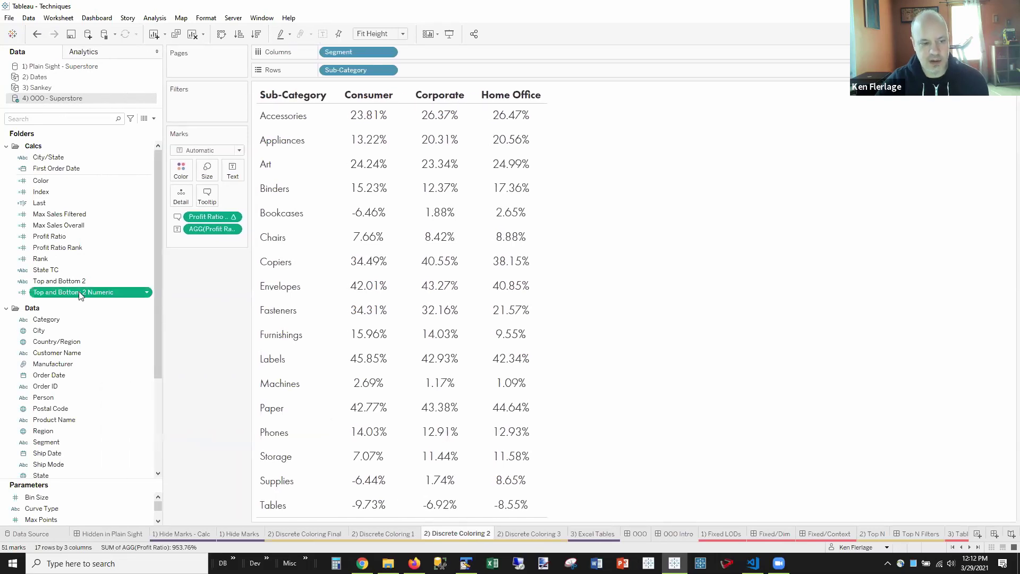
pyautogui.click(154, 344)
pyautogui.scroll(5, 250, 381)
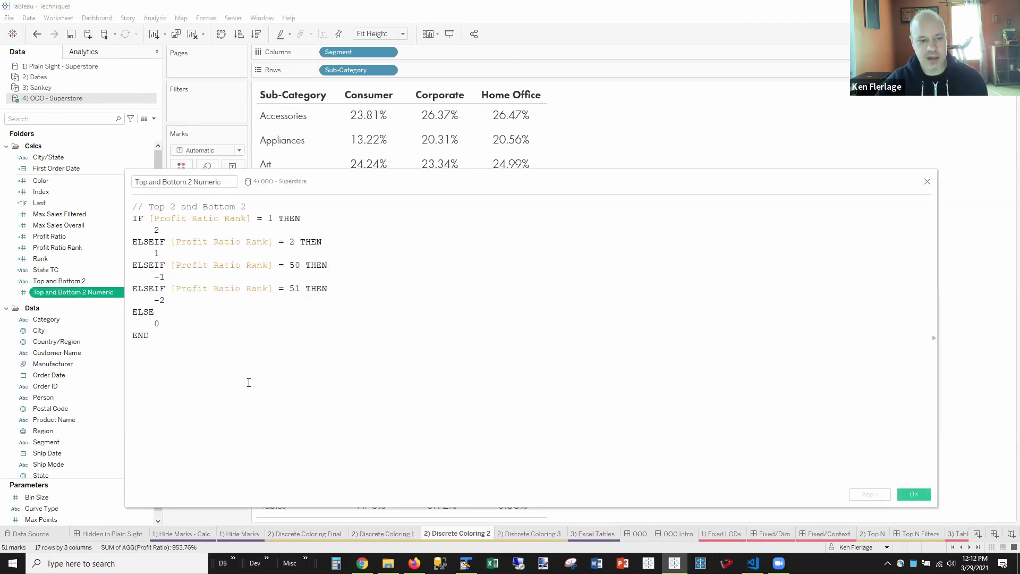
pyautogui.click(282, 414)
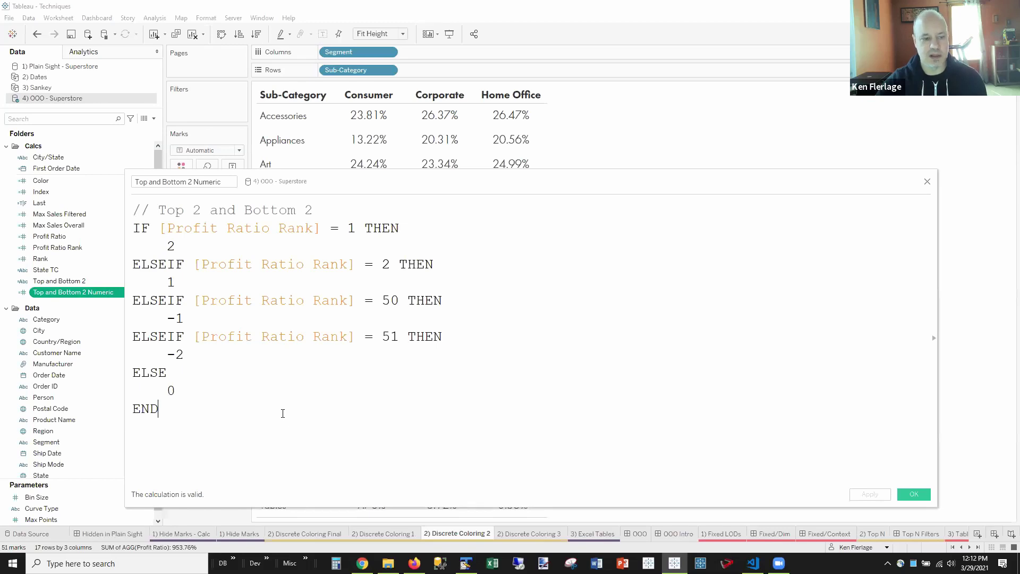
pyautogui.doubleClick(173, 246)
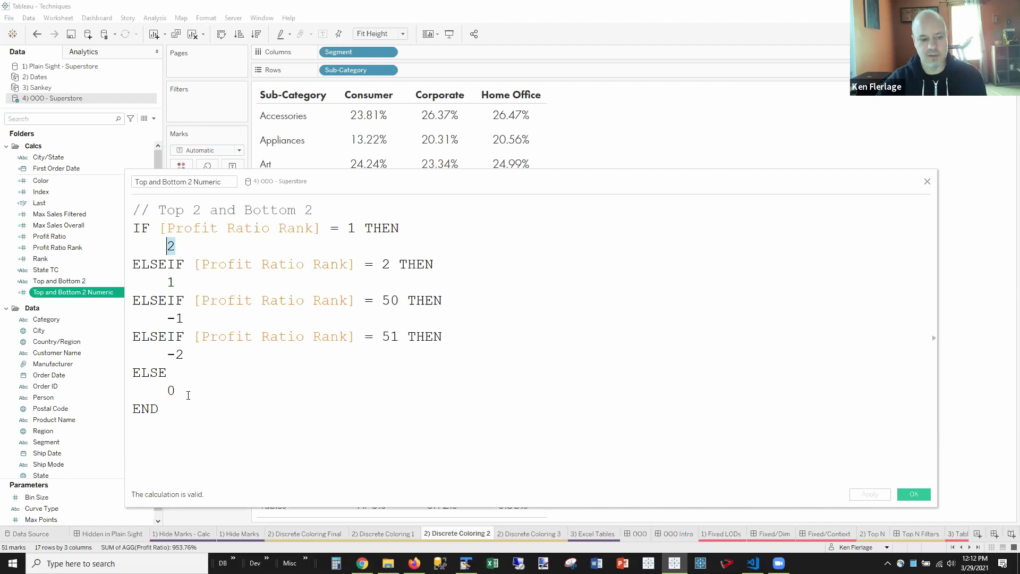
pyautogui.click(927, 181)
# Color the profit ratio table by Top and Bottom 2 Numeric and change the mark type to Square
pyautogui.moveTo(82, 297); pyautogui.dragTo(180, 169)
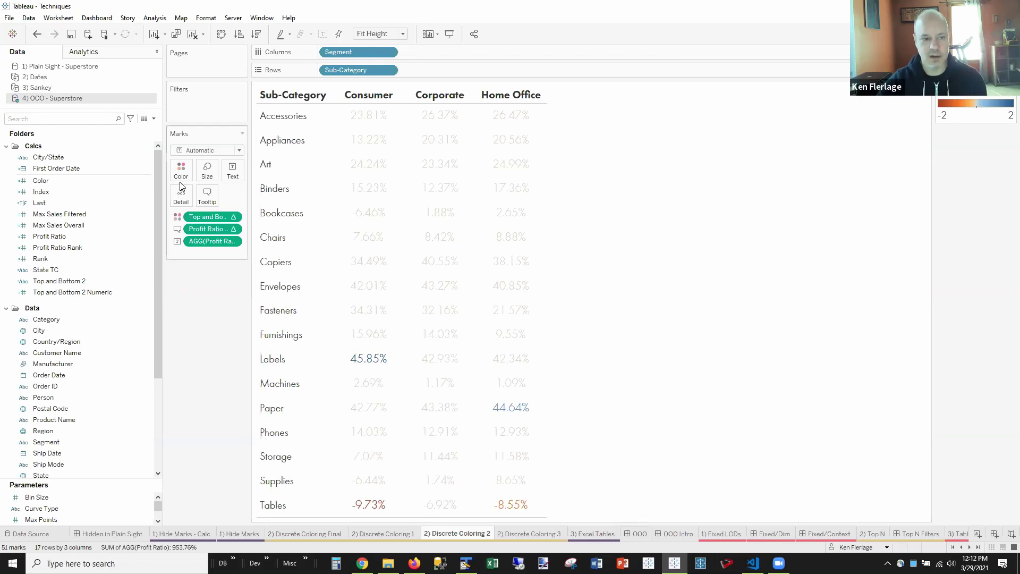
pyautogui.click(208, 150)
pyautogui.click(209, 211)
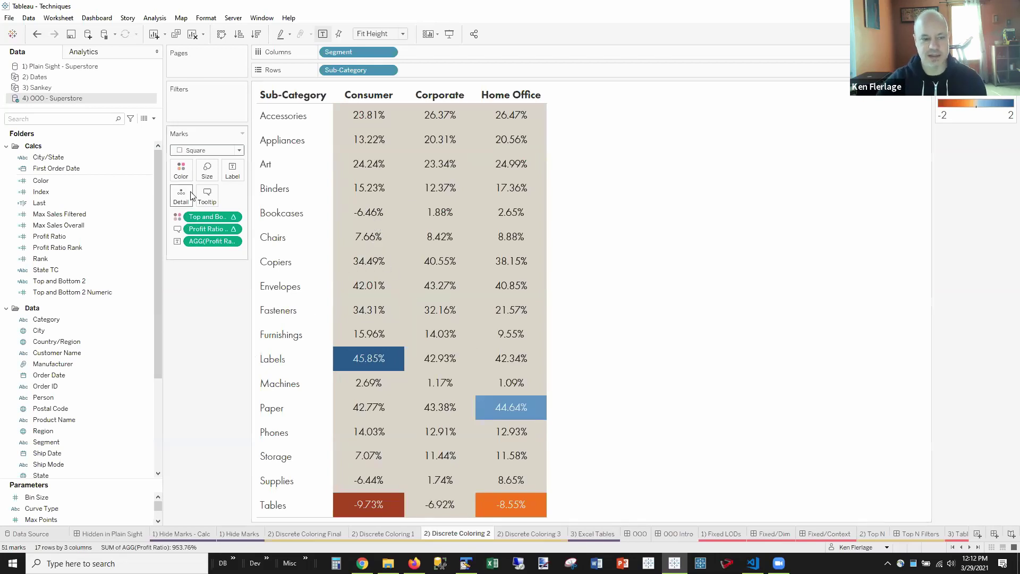
# Apply the Orange-Blue-White Diverging palette to the Top and Bottom 2 Numeric colors
pyautogui.click(181, 170)
pyautogui.click(218, 205)
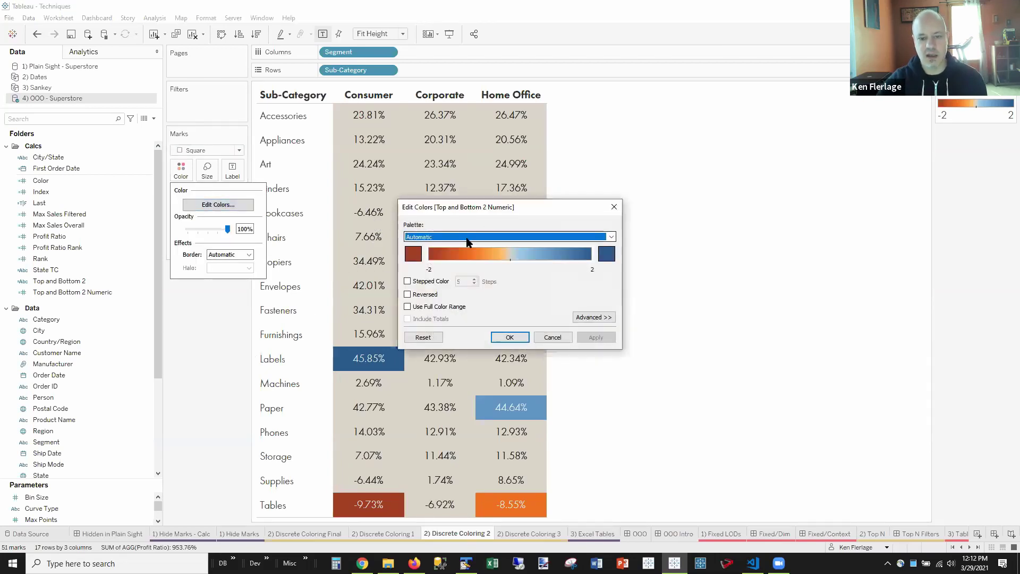
pyautogui.click(505, 237)
pyautogui.scroll(-1, 499, 378)
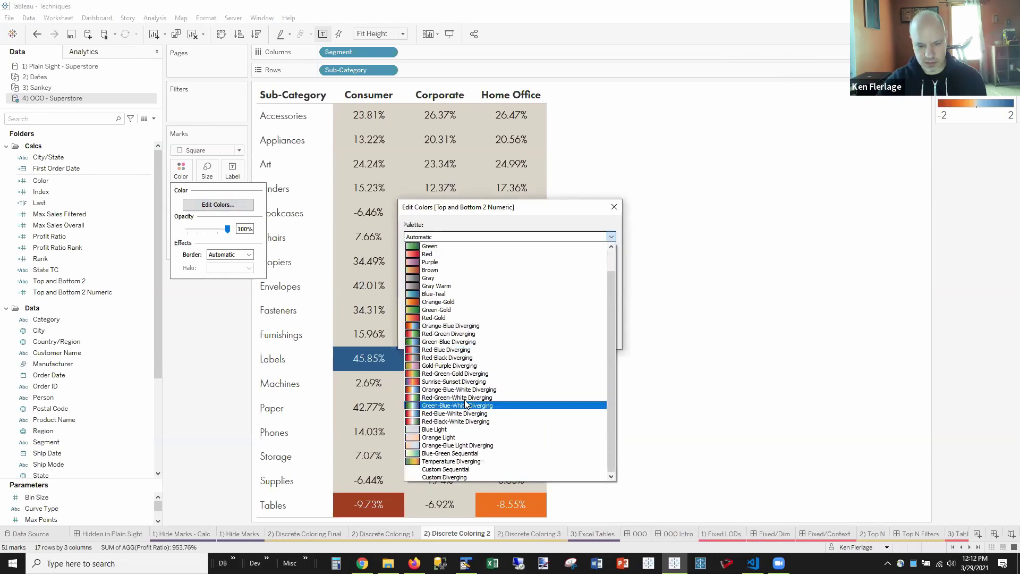
pyautogui.click(460, 393)
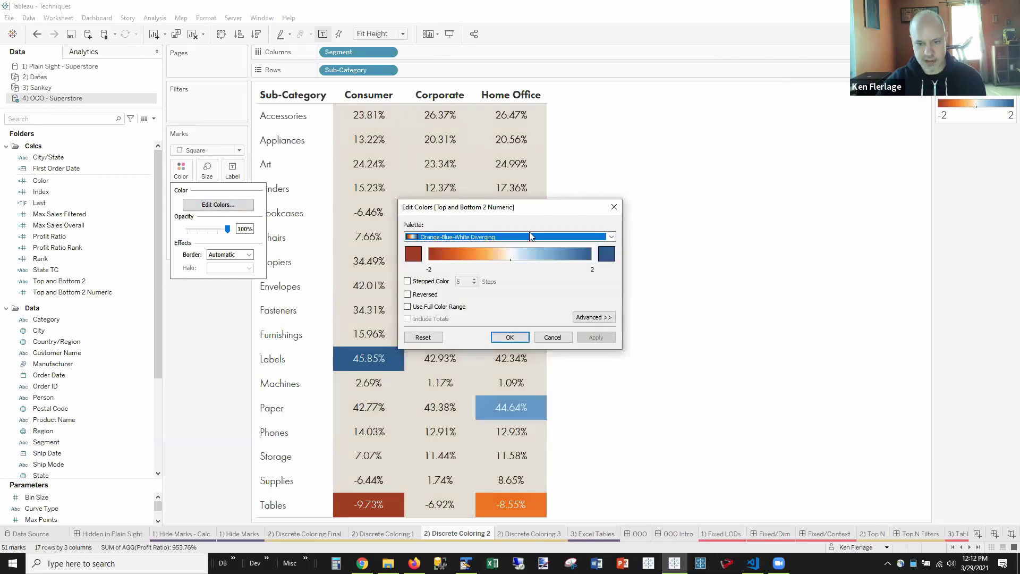
pyautogui.moveTo(525, 211); pyautogui.dragTo(700, 199)
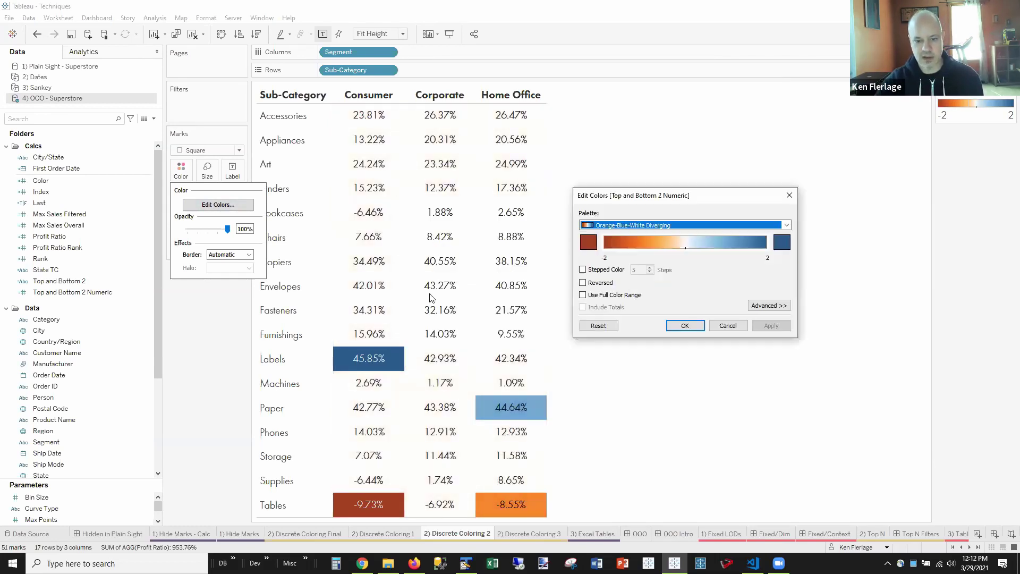
pyautogui.click(685, 325)
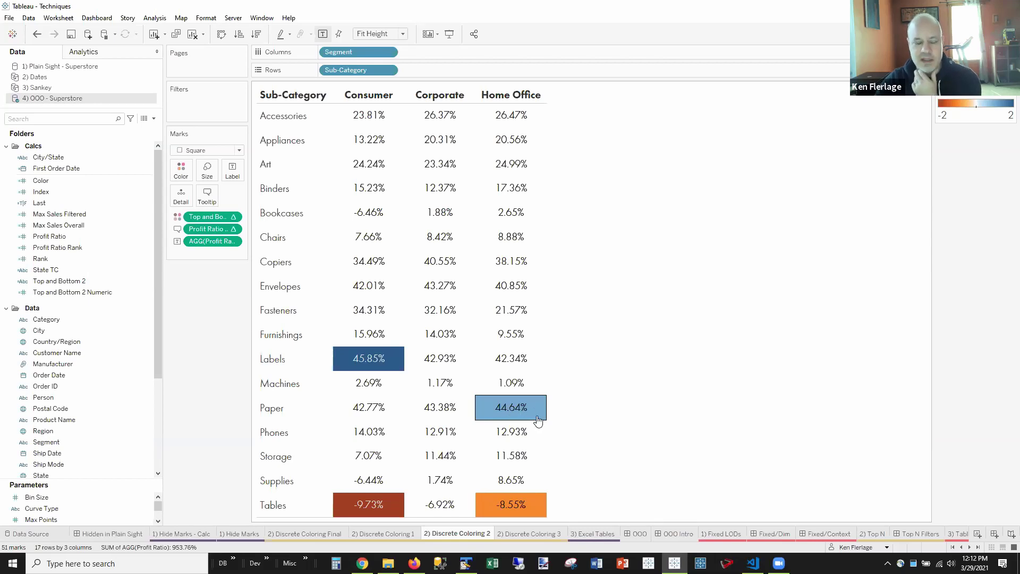
# Review the palette choices for the Top and Bottom 2 Numeric colors, keeping Orange-Blue-White Diverging
pyautogui.click(180, 170)
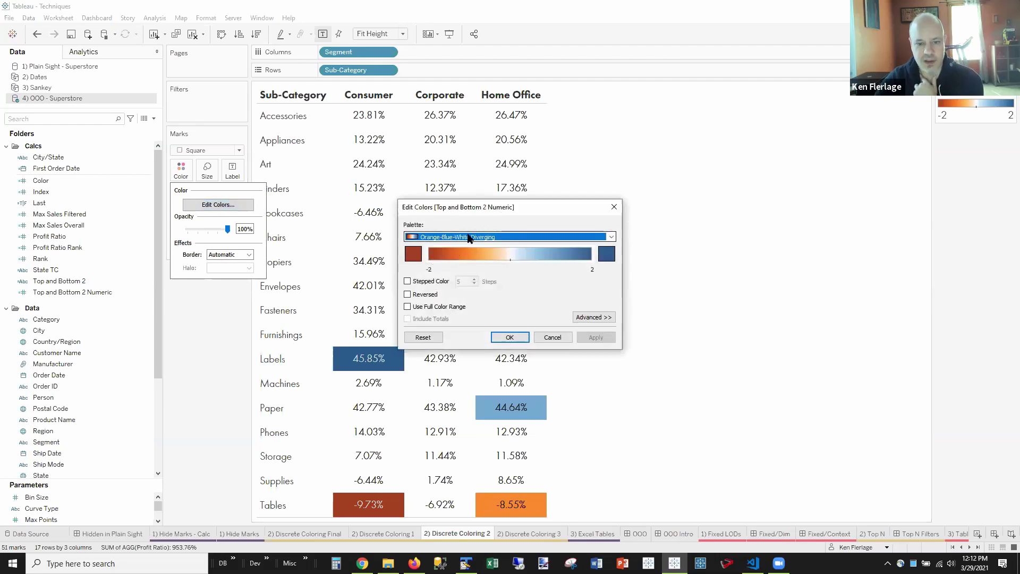
pyautogui.moveTo(476, 212); pyautogui.dragTo(617, 197)
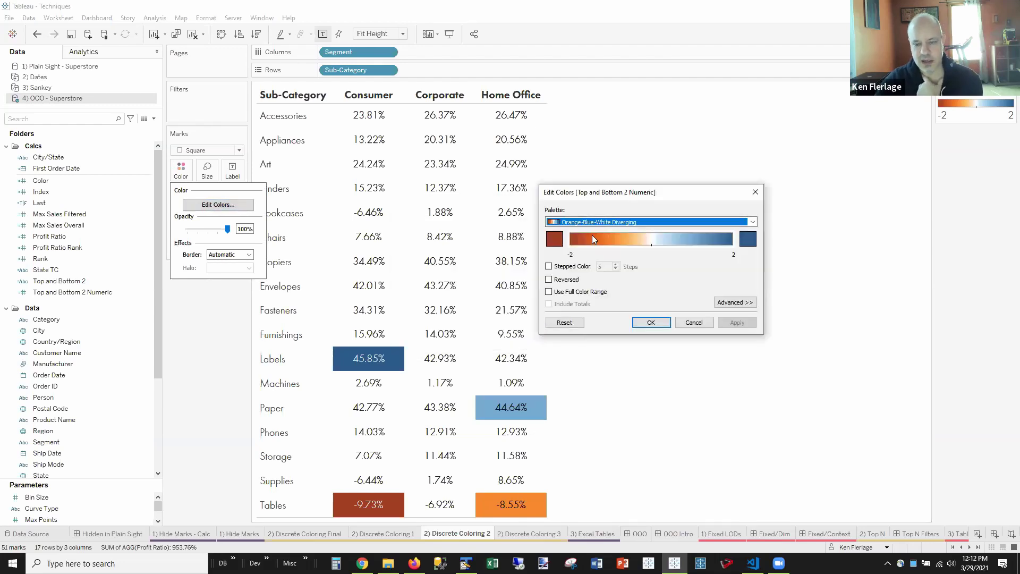
pyautogui.click(615, 222)
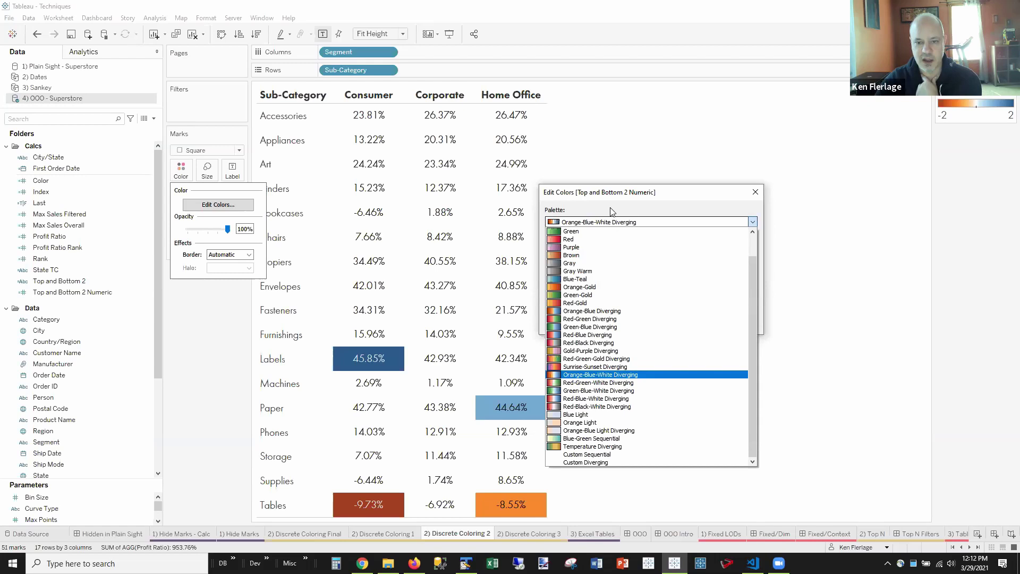
pyautogui.click(613, 211)
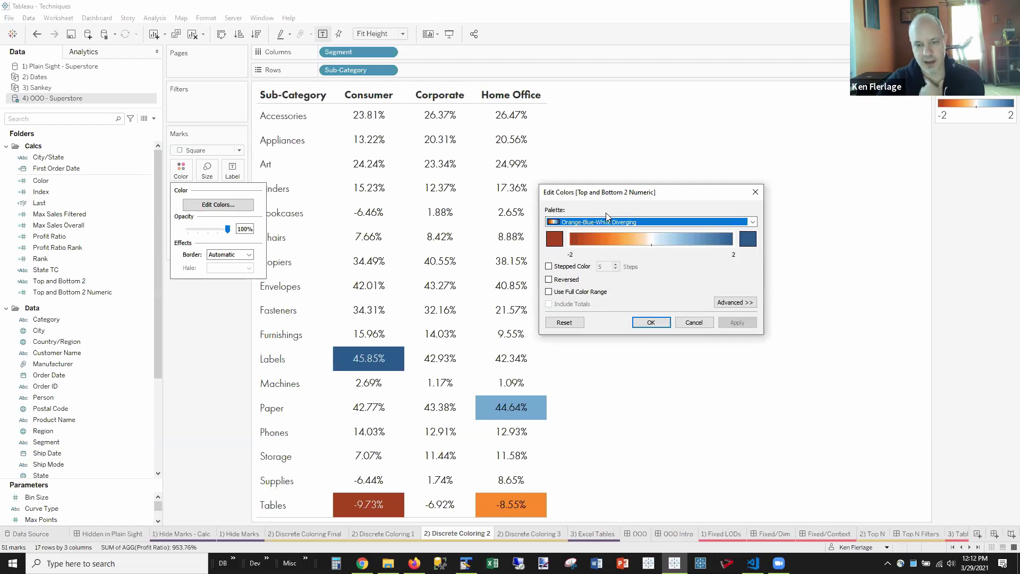
pyautogui.click(651, 329)
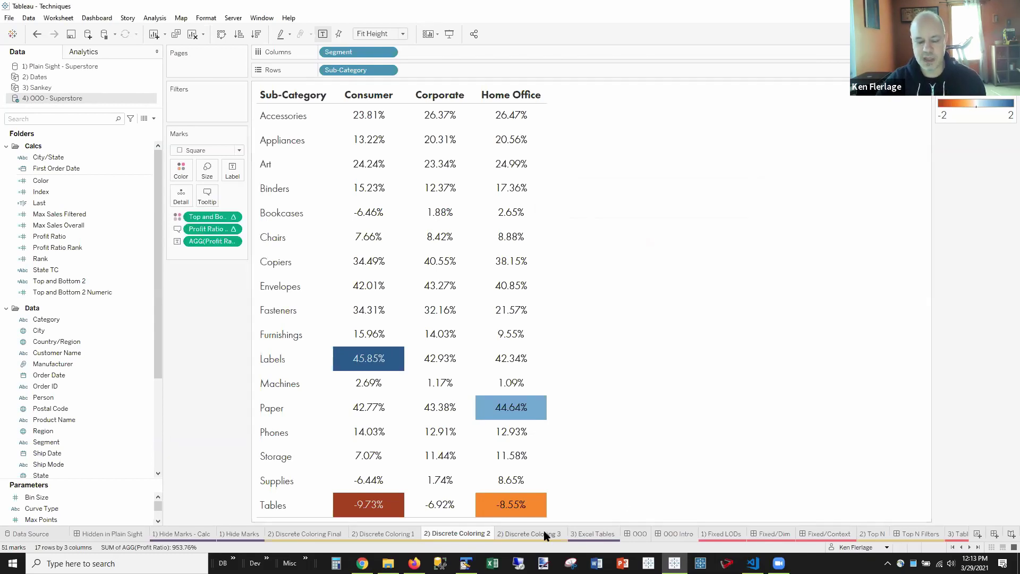
# On the 2) Discrete Coloring 3 sheet, review the Top and Bottom 2 calculation with its formula text enlarged
pyautogui.moveTo(545, 535)
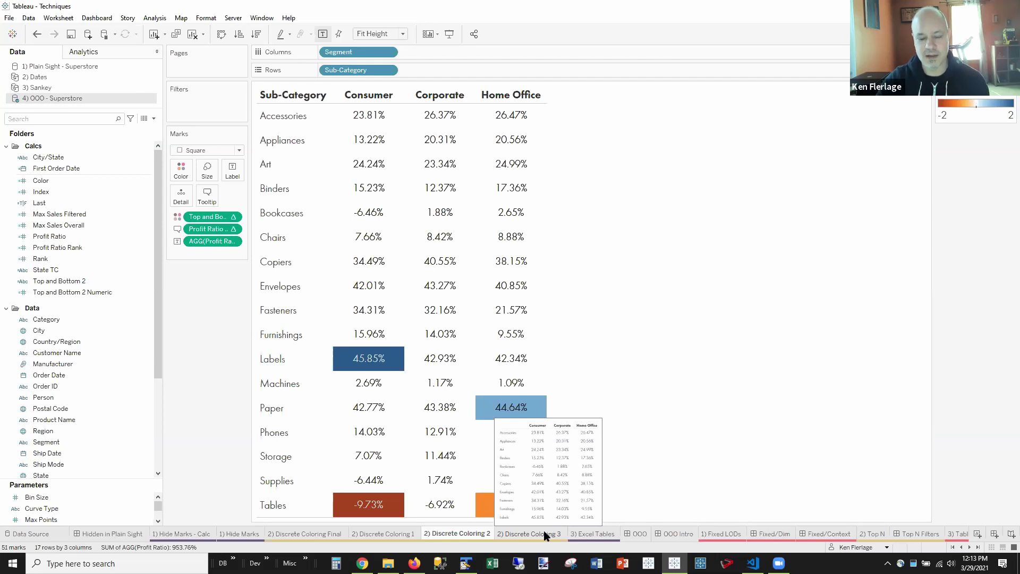
pyautogui.click(545, 535)
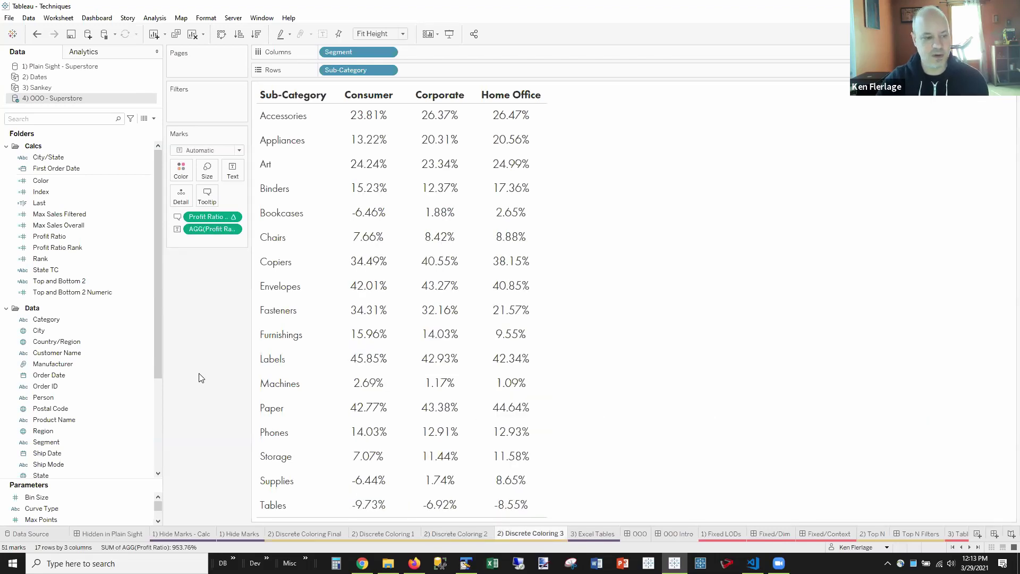
pyautogui.rightClick(68, 281)
pyautogui.click(107, 341)
pyautogui.keyDown('ctrl'); pyautogui.scroll(5, 347, 330); pyautogui.keyUp('ctrl')
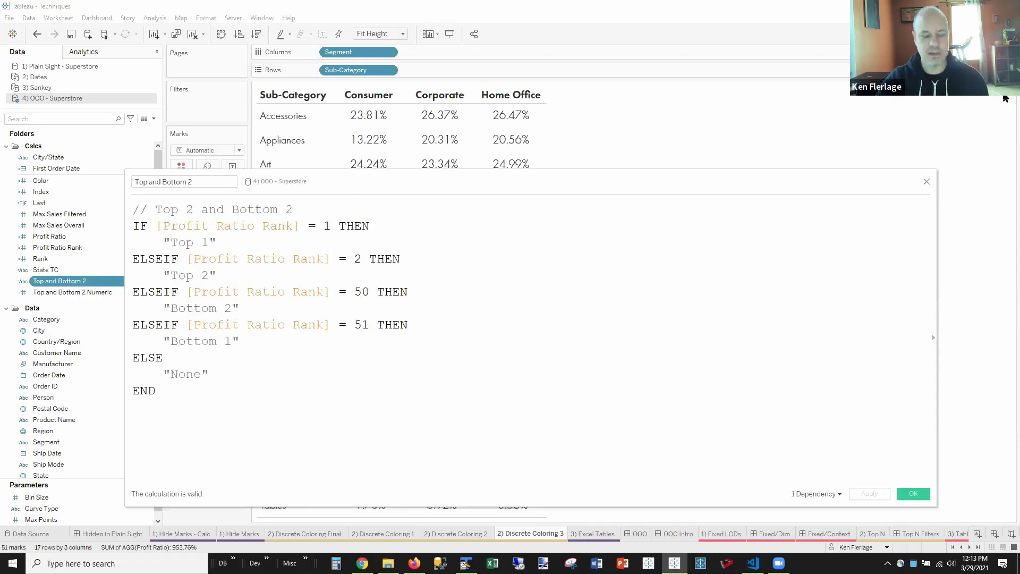
pyautogui.click(927, 181)
# Color the profit ratio table by Top and Bottom 2, using Square marks enlarged to cover the cells
pyautogui.moveTo(69, 281); pyautogui.dragTo(181, 170)
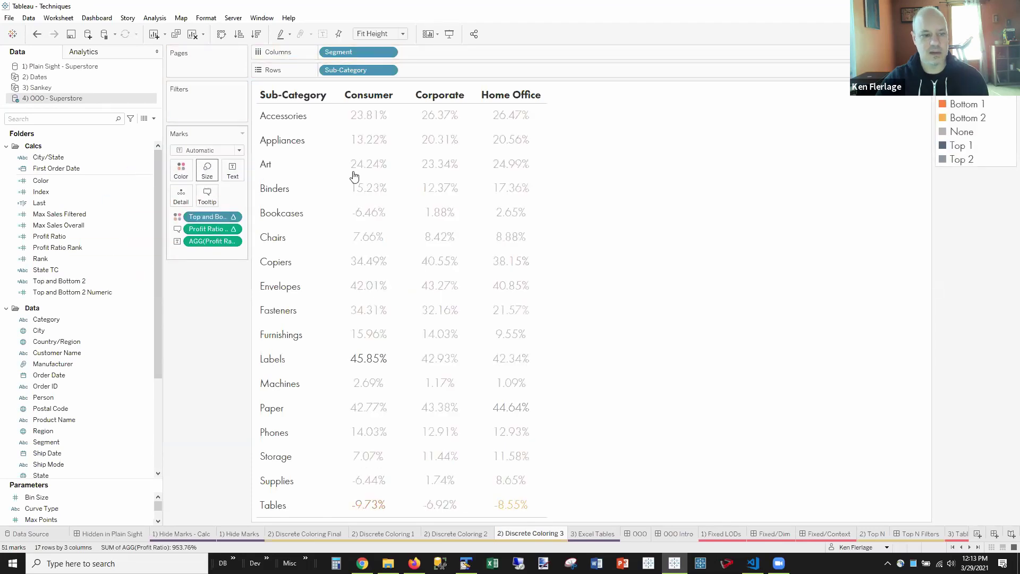
pyautogui.click(213, 151)
pyautogui.click(199, 210)
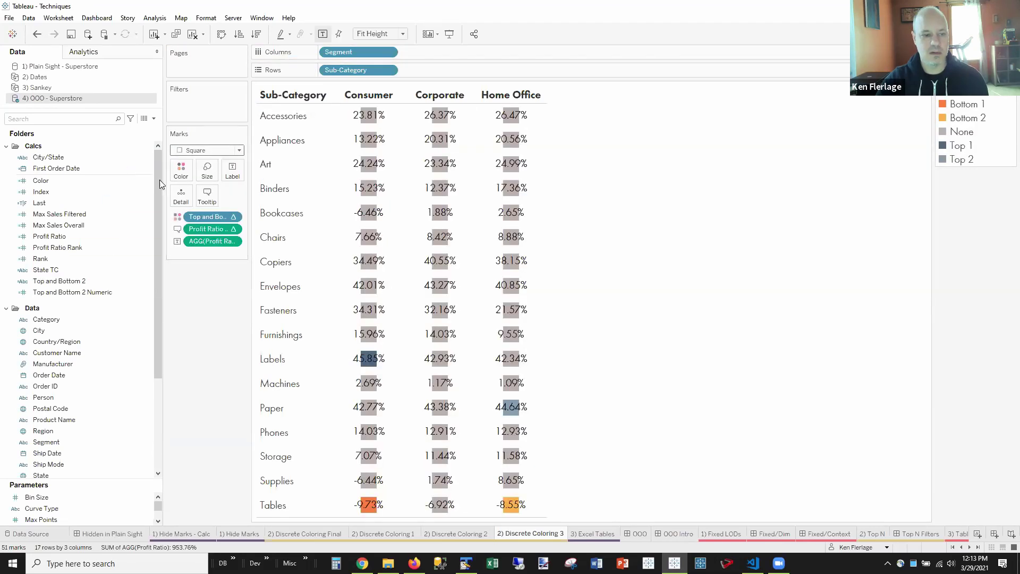
pyautogui.click(207, 170)
pyautogui.moveTo(236, 197); pyautogui.dragTo(288, 196)
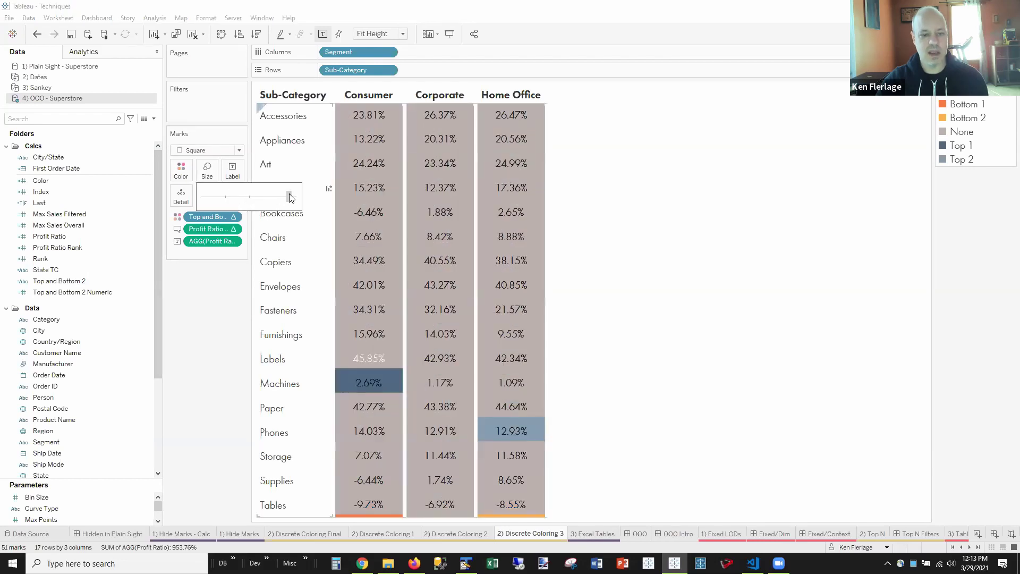
pyautogui.click(212, 367)
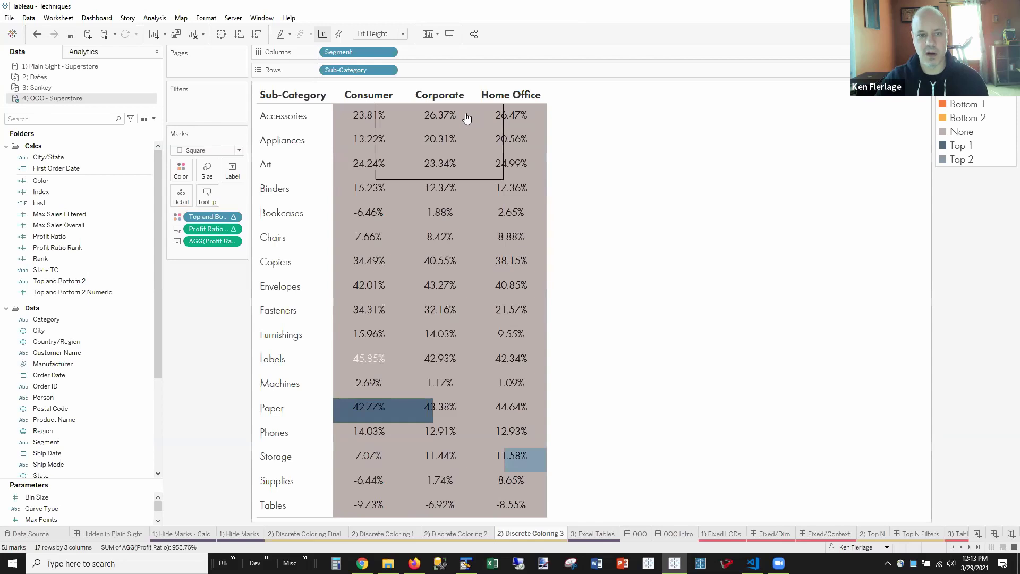
# Add a blank "" field after Segment on Columns and copy it after Sub-Category on Rows
pyautogui.doubleClick(466, 52)
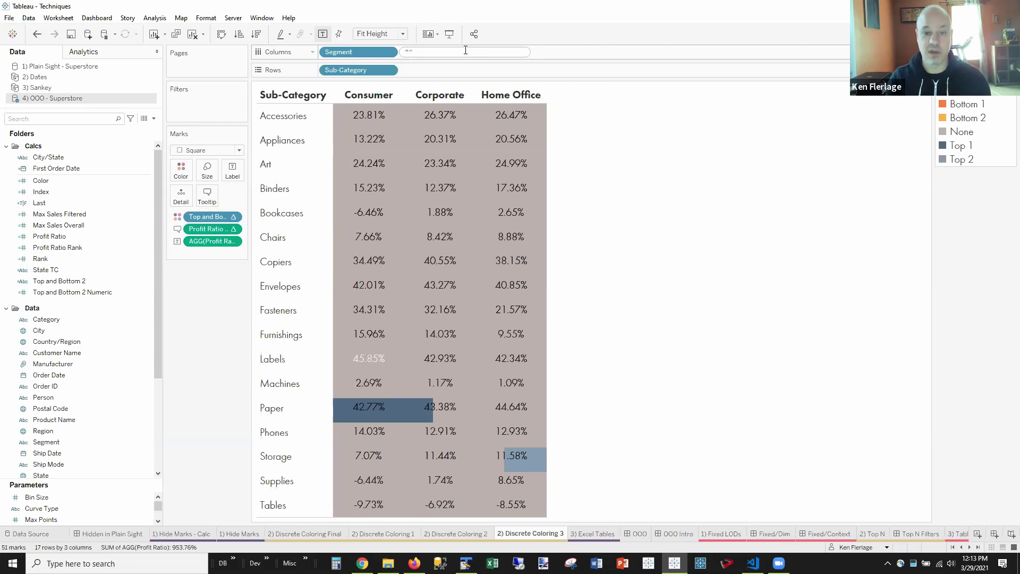
pyautogui.press('Return')
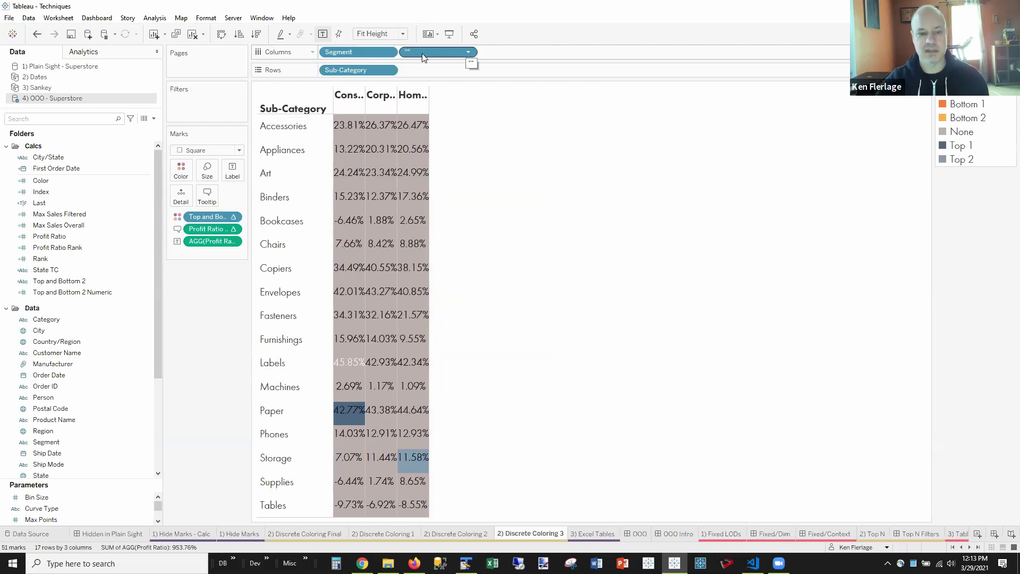
pyautogui.moveTo(425, 57); pyautogui.dragTo(437, 70)
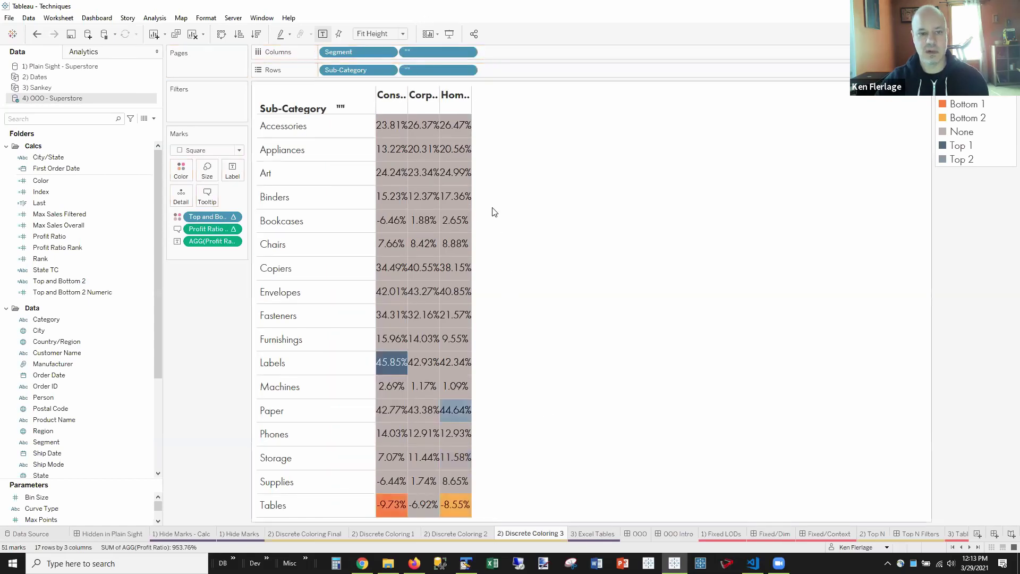
# Widen the segment columns so their names fit, and hide the headers of the blank "" fields
pyautogui.moveTo(471, 159); pyautogui.dragTo(562, 155)
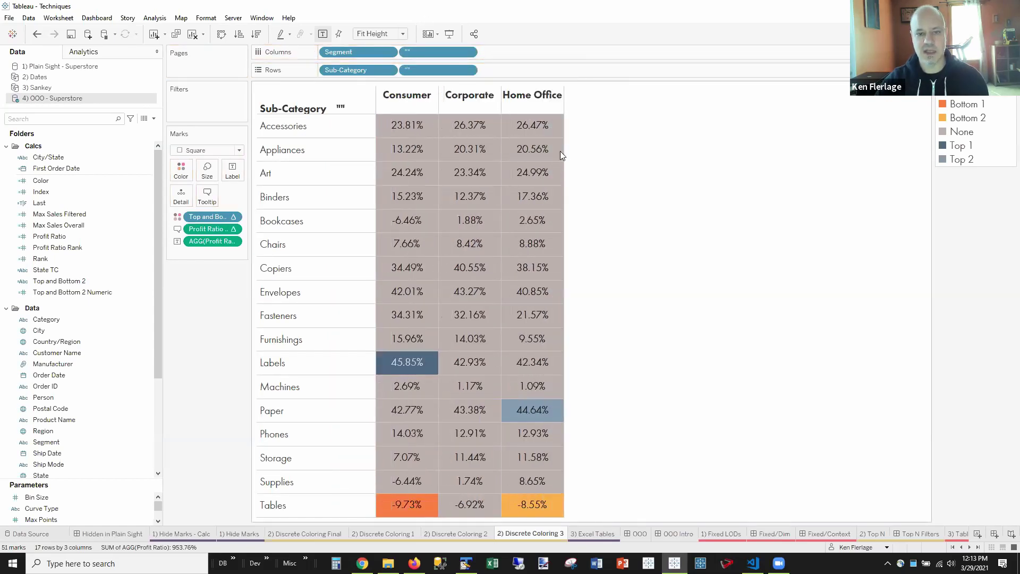
pyautogui.rightClick(425, 52)
pyautogui.click(461, 100)
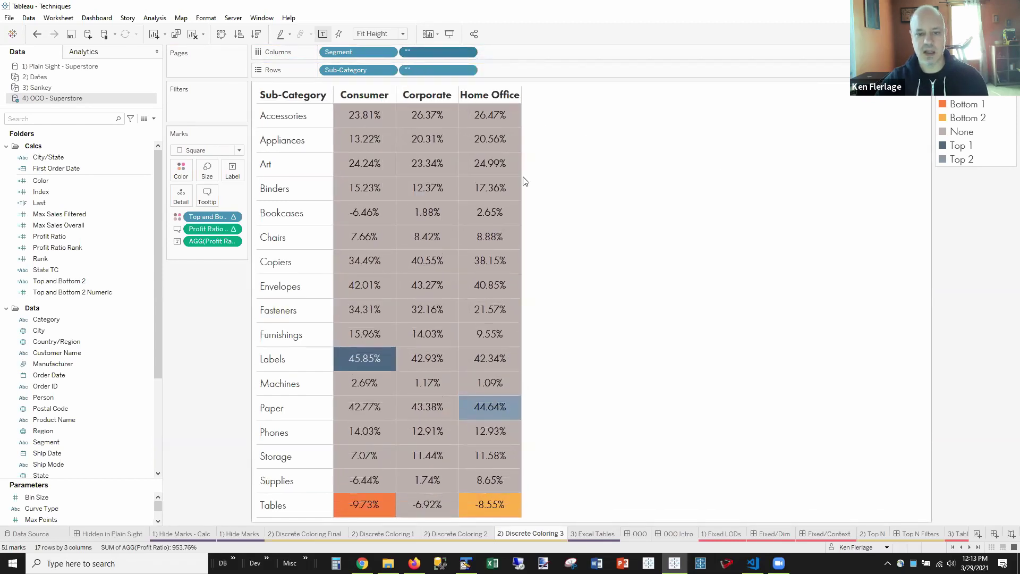
pyautogui.moveTo(531, 184); pyautogui.dragTo(533, 186)
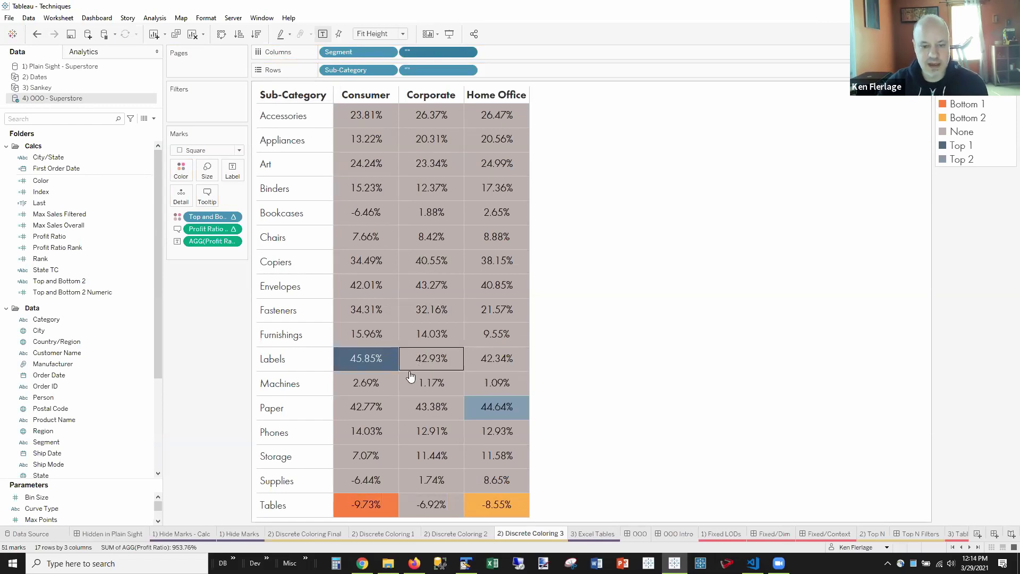
# Set the None color of Top and Bottom 2 to white (#ffffff) and apply it to the table
pyautogui.click(180, 170)
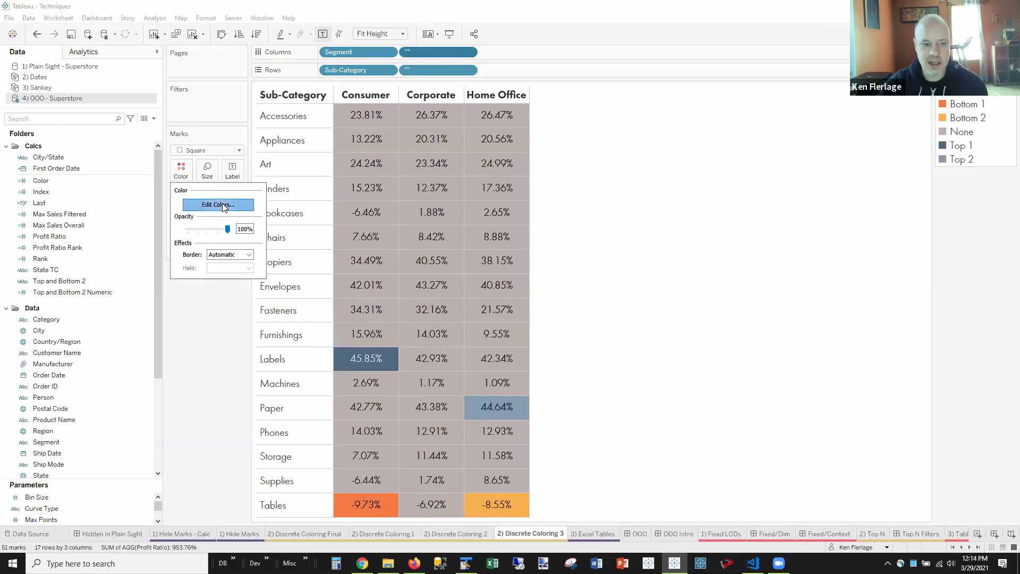
pyautogui.click(224, 205)
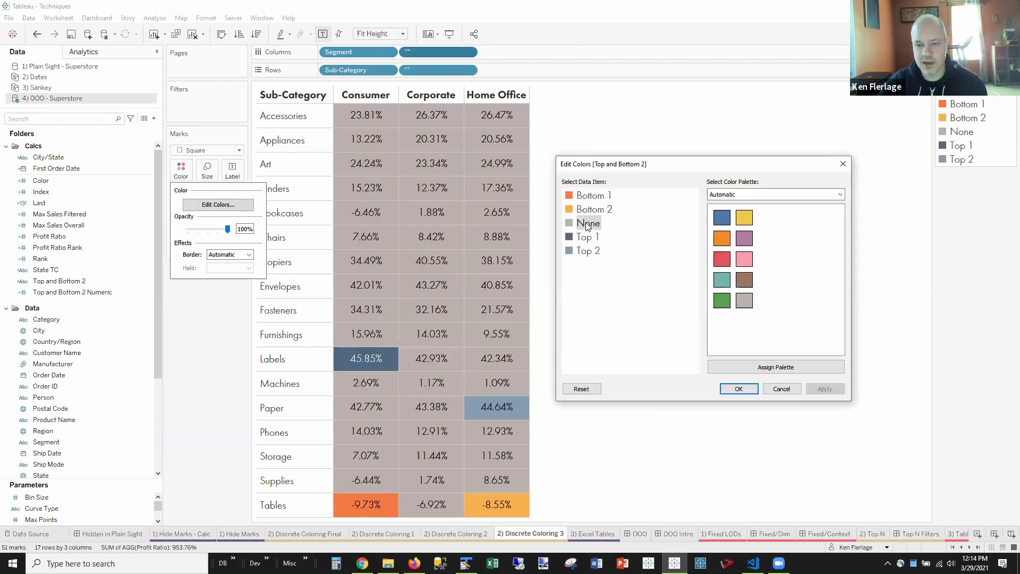
pyautogui.doubleClick(586, 222)
pyautogui.click(771, 376)
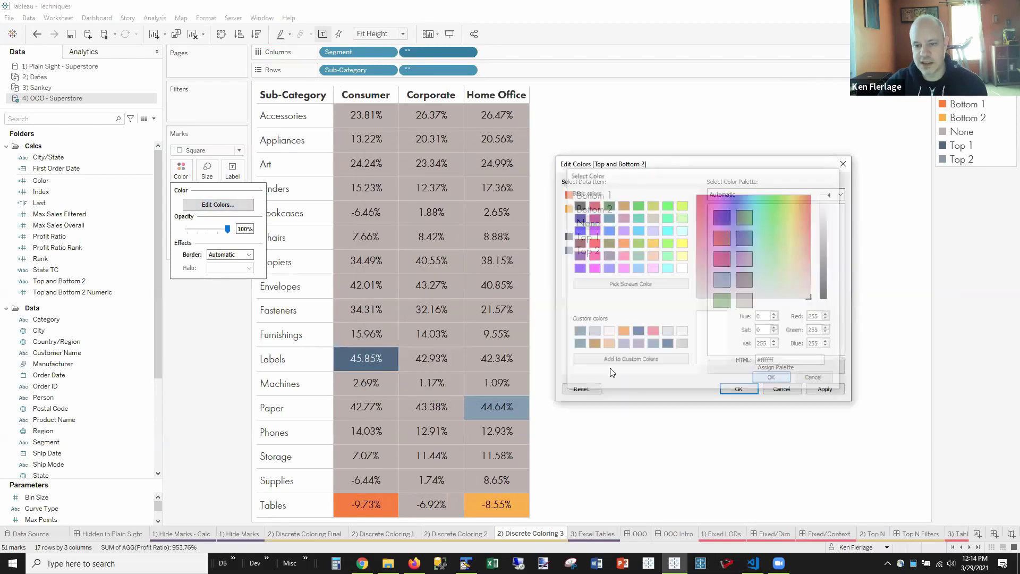
pyautogui.click(825, 389)
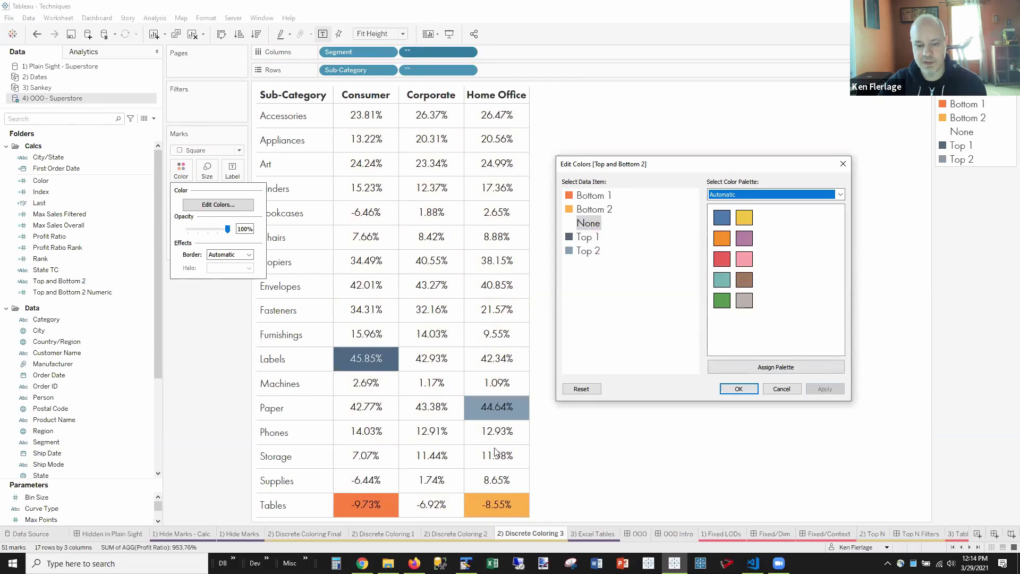
# Set the Top 2 color of Top and Bottom 2 to pink from the Automatic palette
pyautogui.click(579, 254)
pyautogui.click(745, 258)
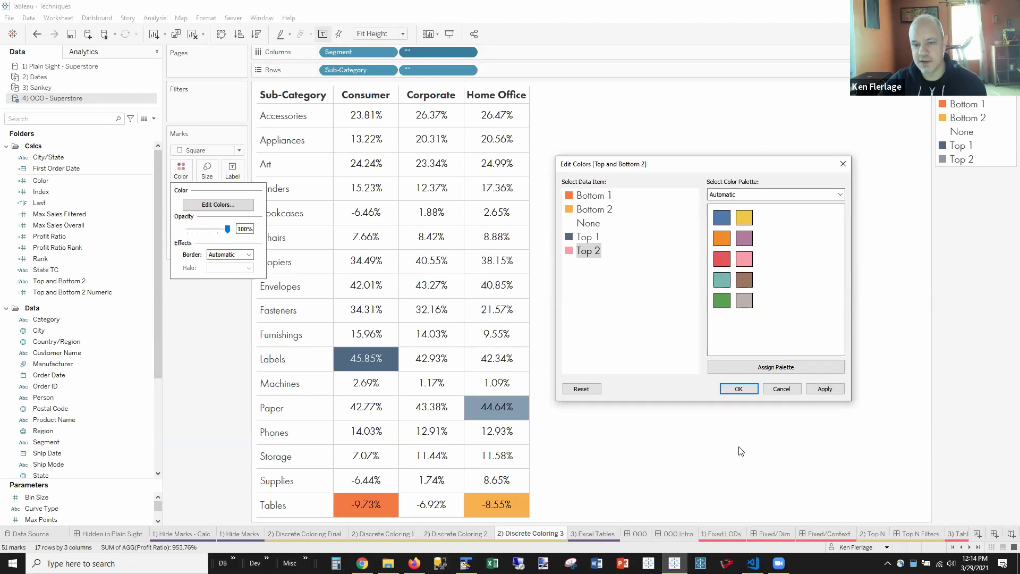
pyautogui.click(738, 389)
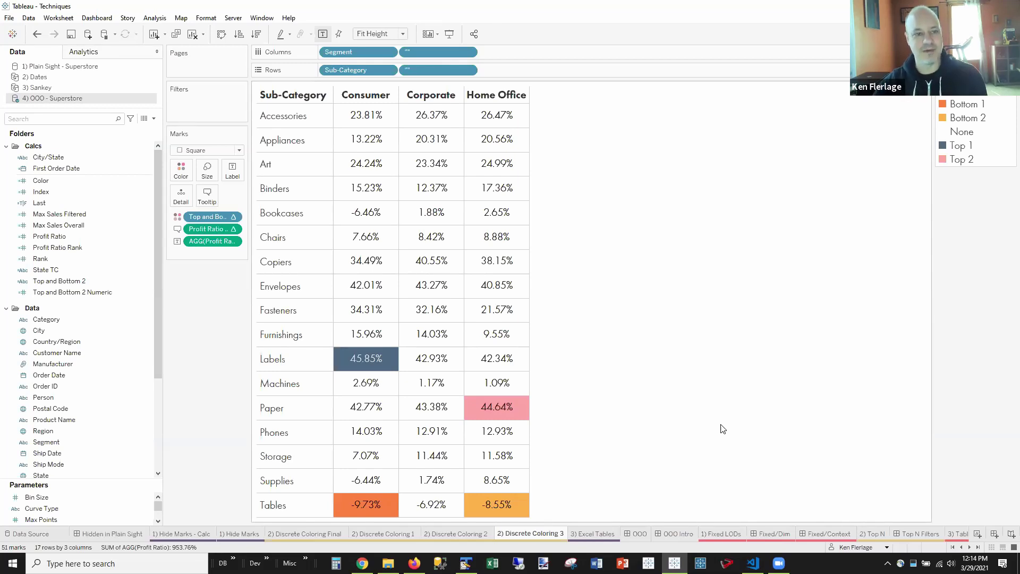
# Show the 3) Excel Tables worksheet, and open the workbook Tables - Not Formatted.xlsx in Excel
pyautogui.click(590, 533)
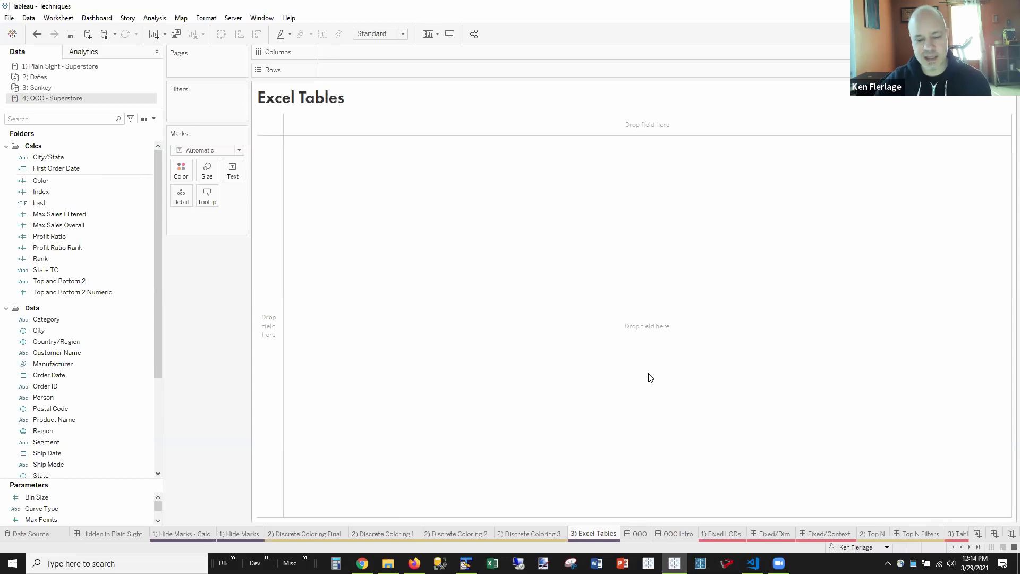
pyautogui.click(492, 562)
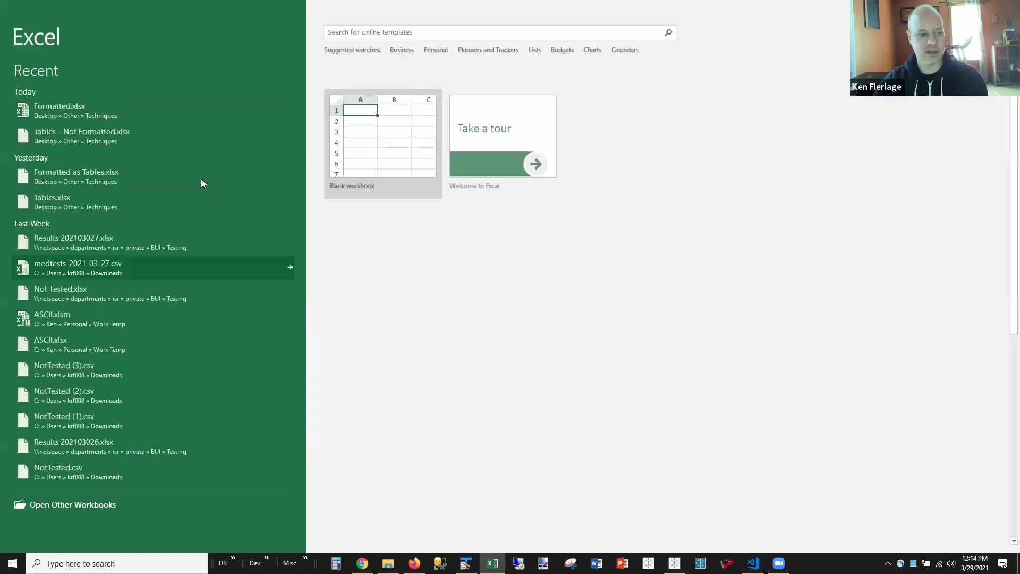
pyautogui.click(85, 135)
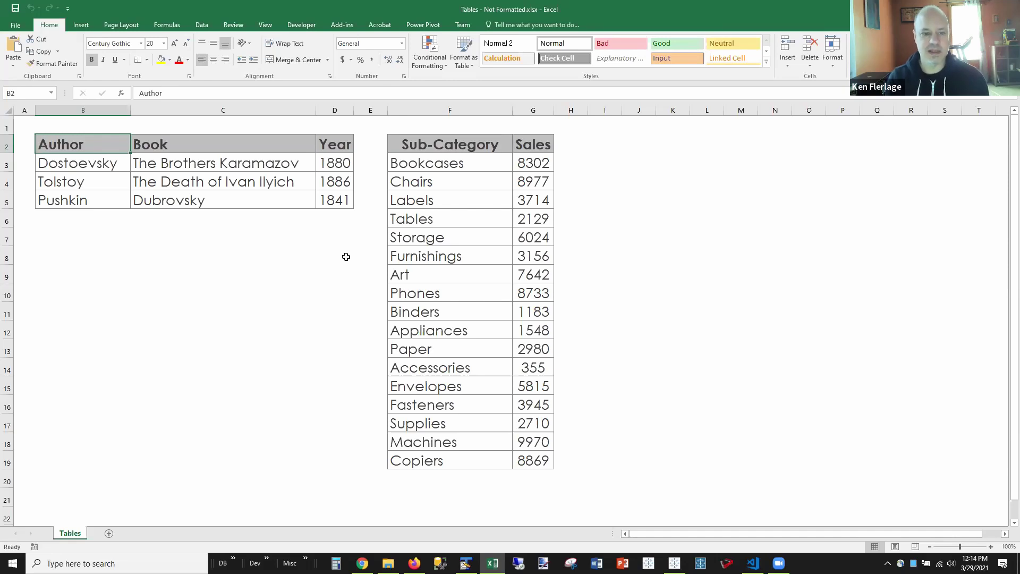
# Examine the Author/Book/Year table and the Sub-Category/Sales table in the workbook, and return to Tableau
pyautogui.moveTo(212, 185); pyautogui.dragTo(342, 195)
pyautogui.moveTo(441, 144); pyautogui.dragTo(538, 461)
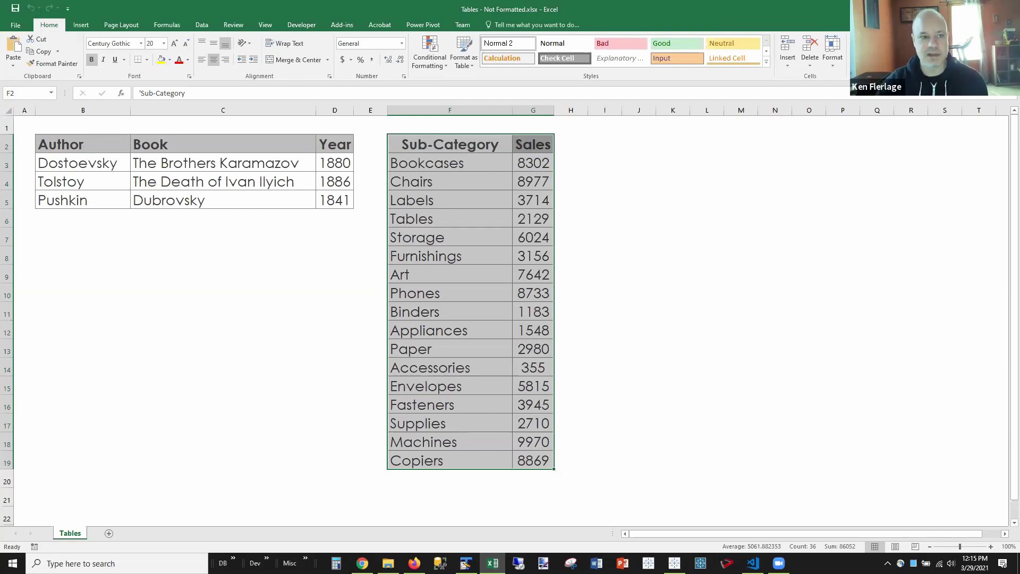
pyautogui.hotkey('alt', 'Tab')
pyautogui.click(35, 20)
pyautogui.click(38, 30)
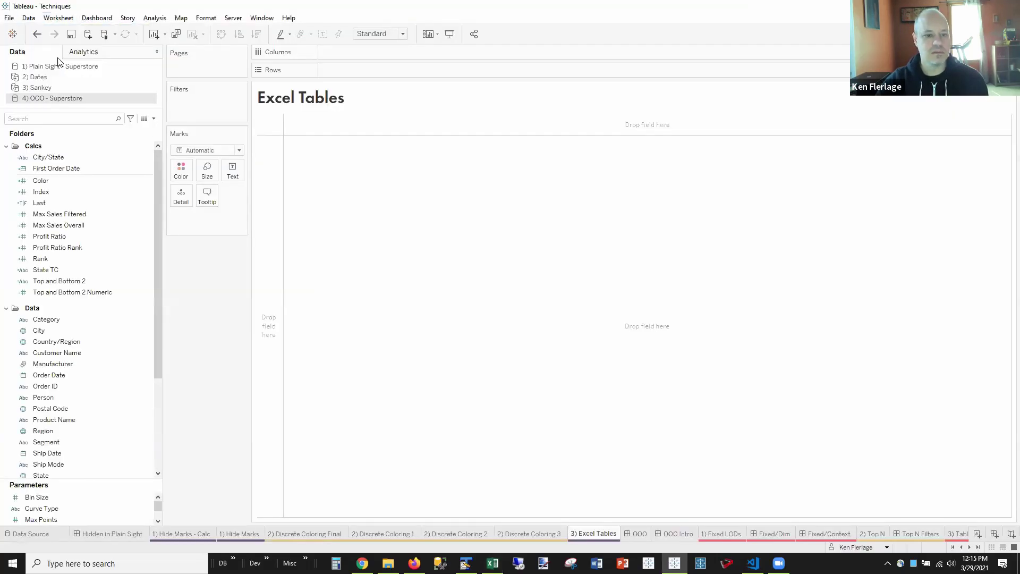
pyautogui.click(106, 141)
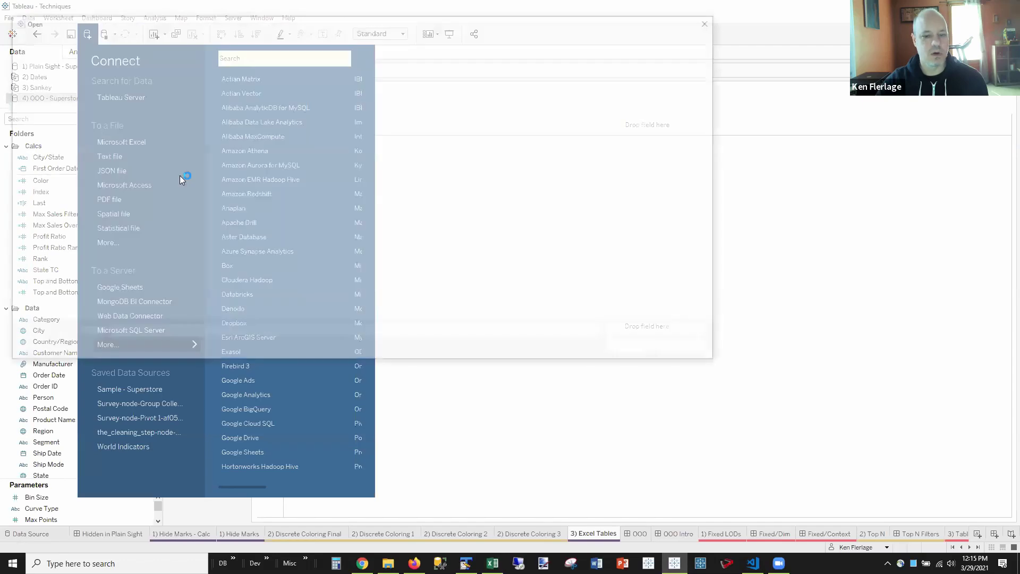
pyautogui.click(689, 349)
pyautogui.press('Escape')
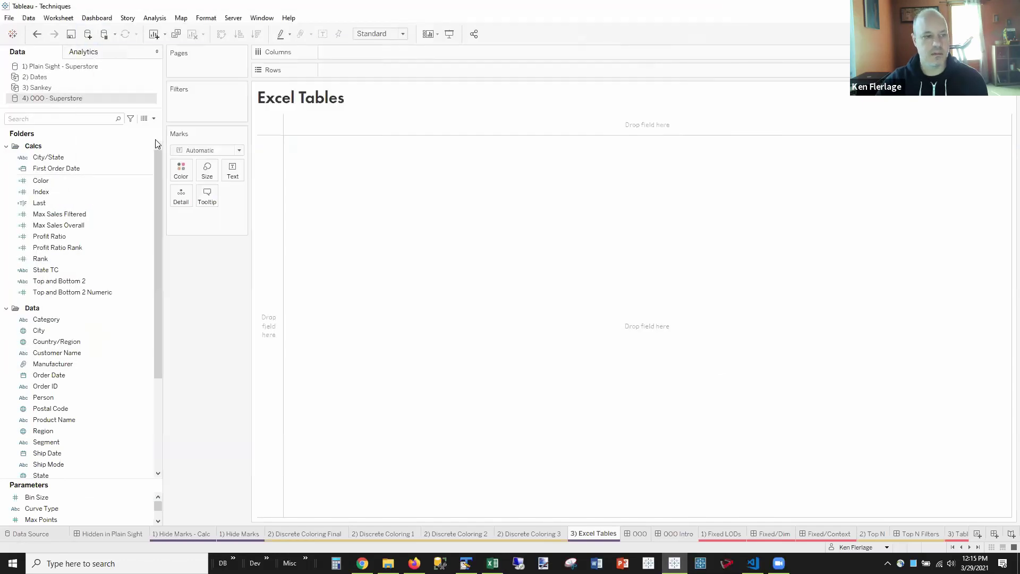
pyautogui.click(28, 18)
pyautogui.press('Escape')
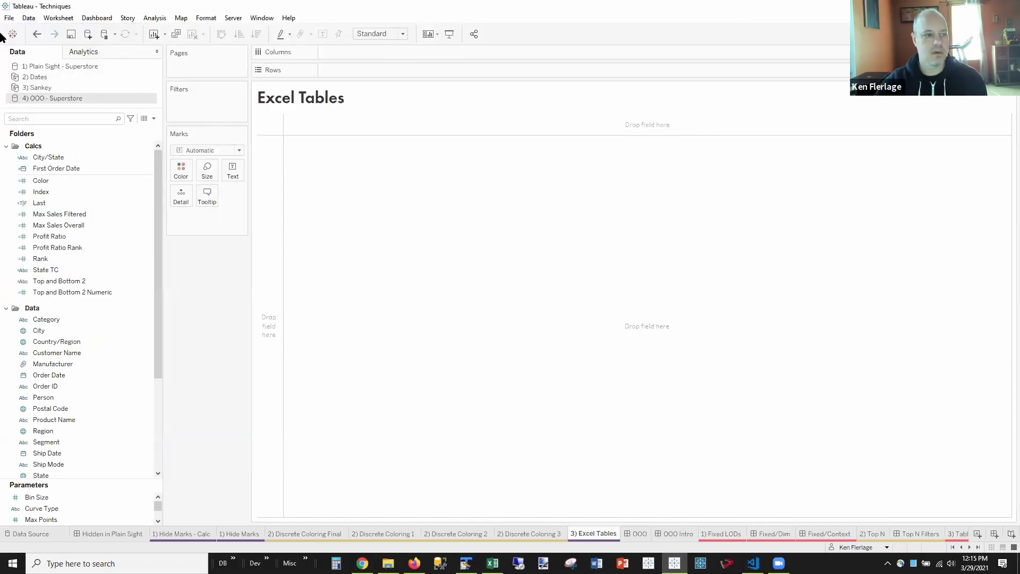
# Connect to the Excel workbook Tables - Not Formatted.xlsx as a new data source and enlarge its data preview
pyautogui.click(28, 17)
pyautogui.click(46, 31)
pyautogui.click(161, 142)
pyautogui.press('Escape')
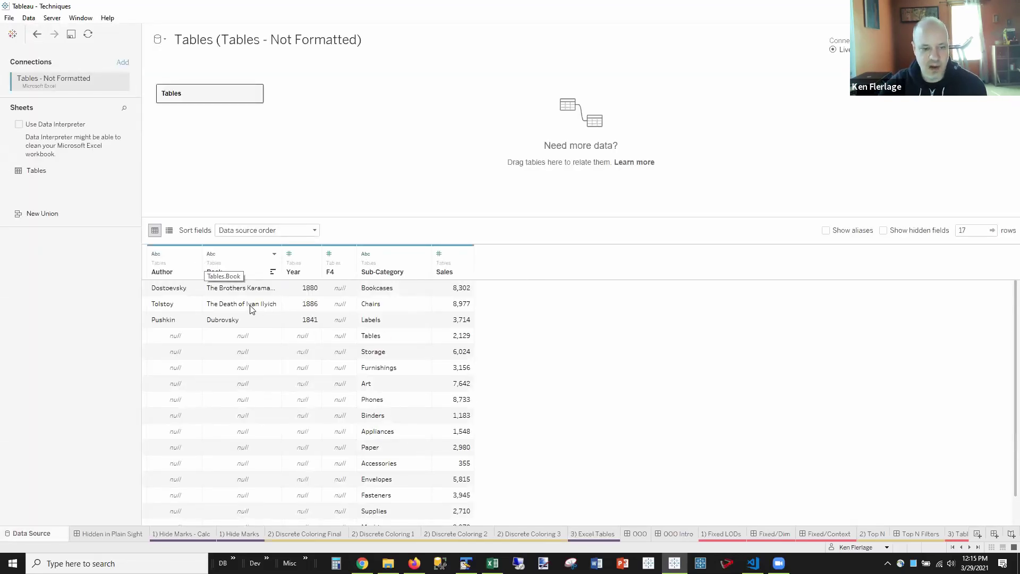
pyautogui.moveTo(333, 216); pyautogui.dragTo(340, 191)
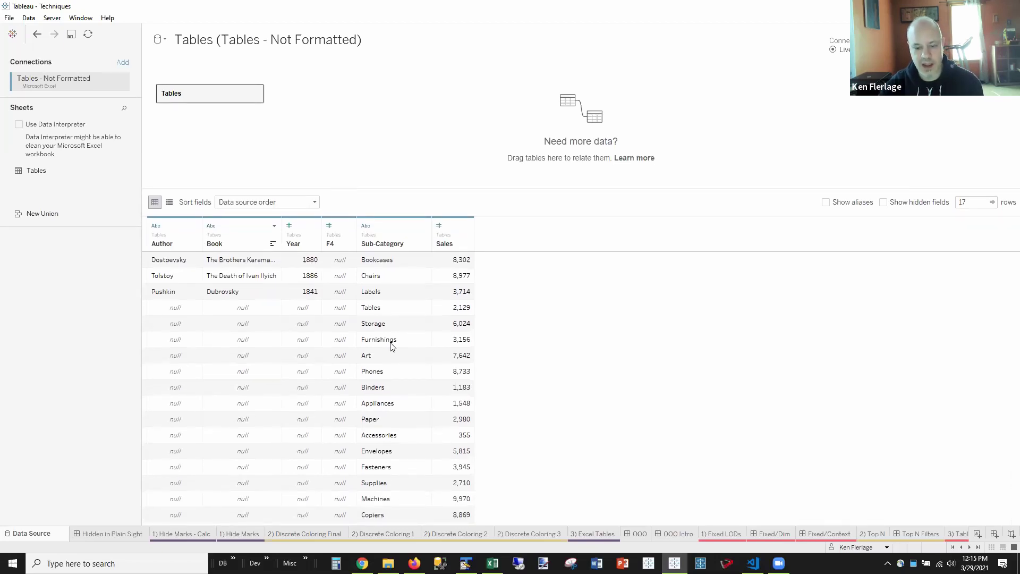
# Switch to Excel and format the Author, Book and Year range B2:D5 as a table with headers, using the first Medium style
pyautogui.click(492, 563)
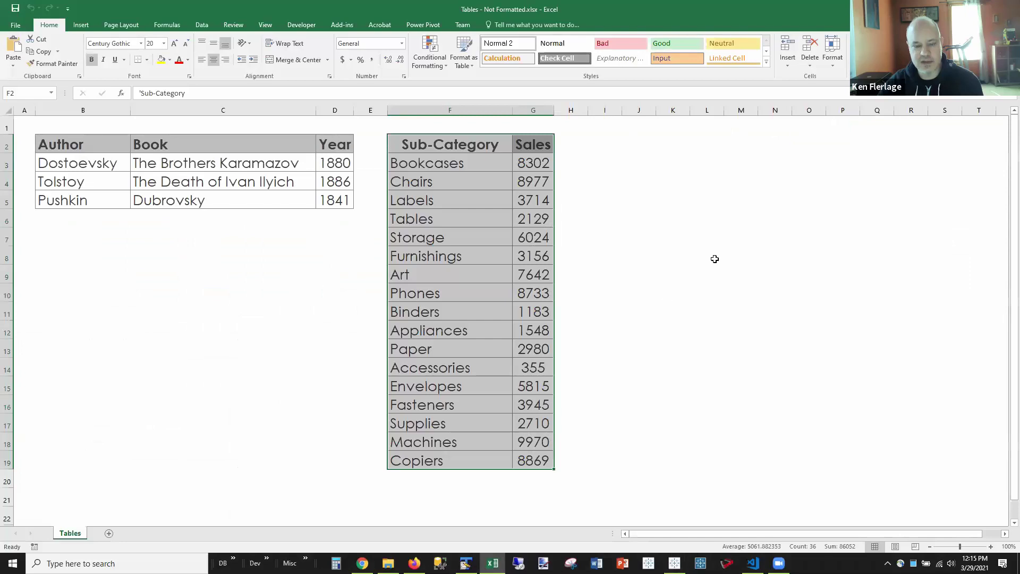
pyautogui.click(712, 257)
pyautogui.moveTo(67, 145); pyautogui.dragTo(334, 205)
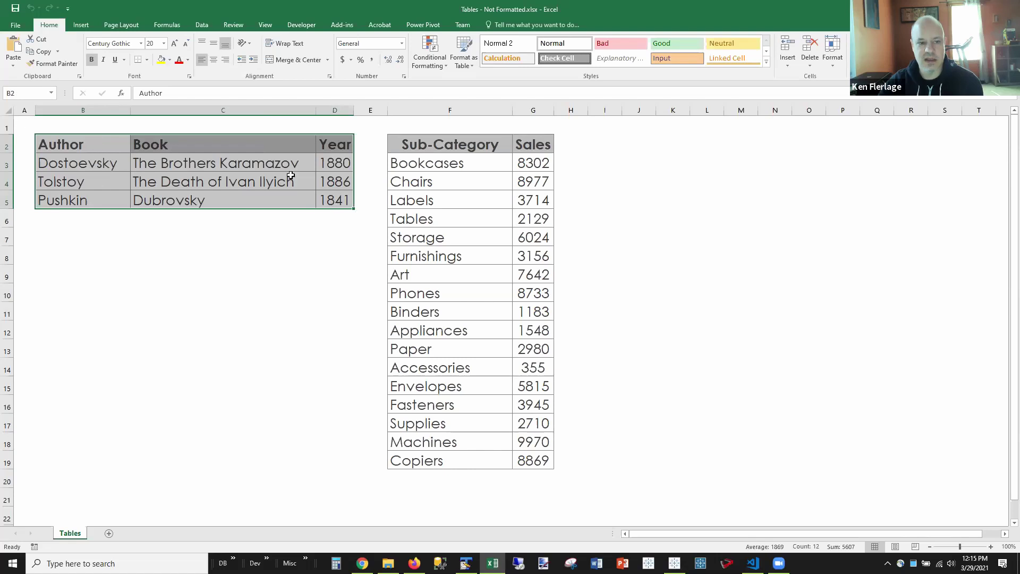
pyautogui.click(465, 60)
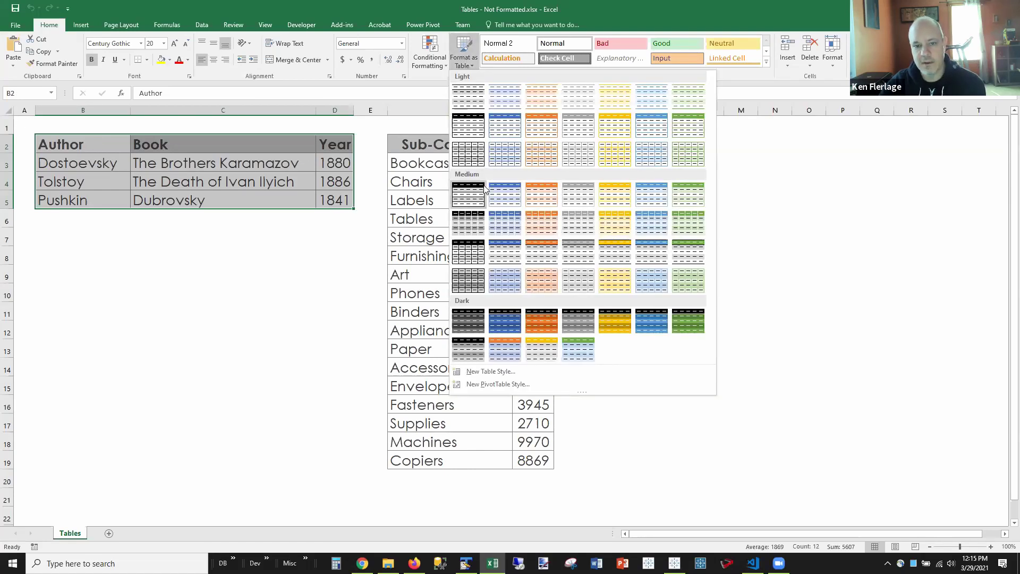
pyautogui.click(472, 196)
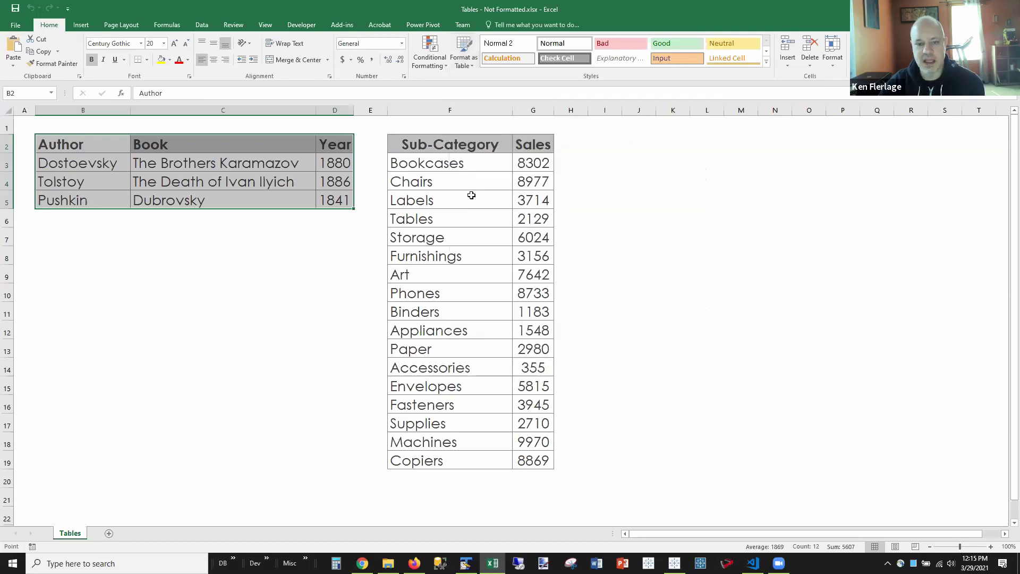
pyautogui.click(333, 297)
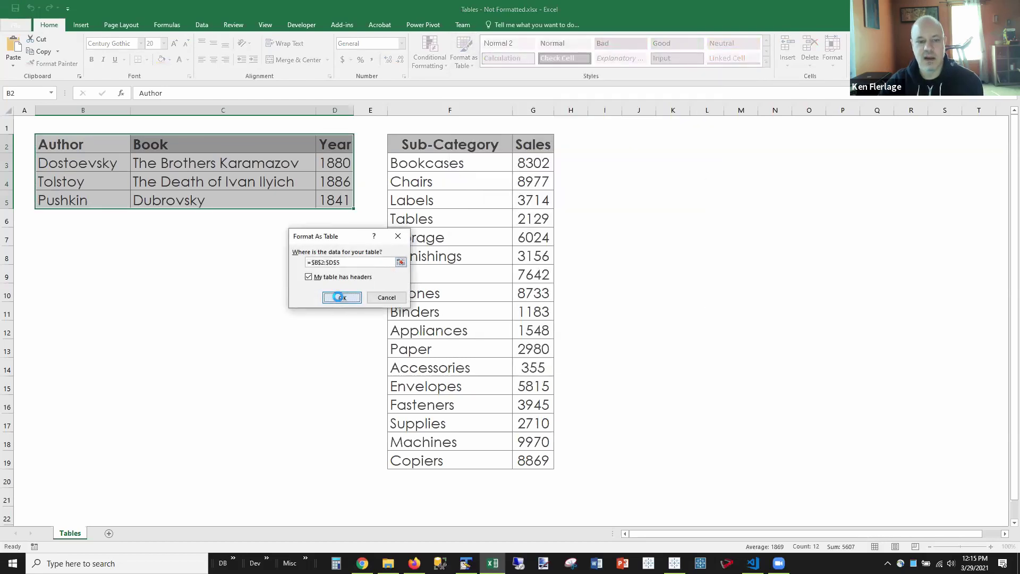
pyautogui.click(230, 261)
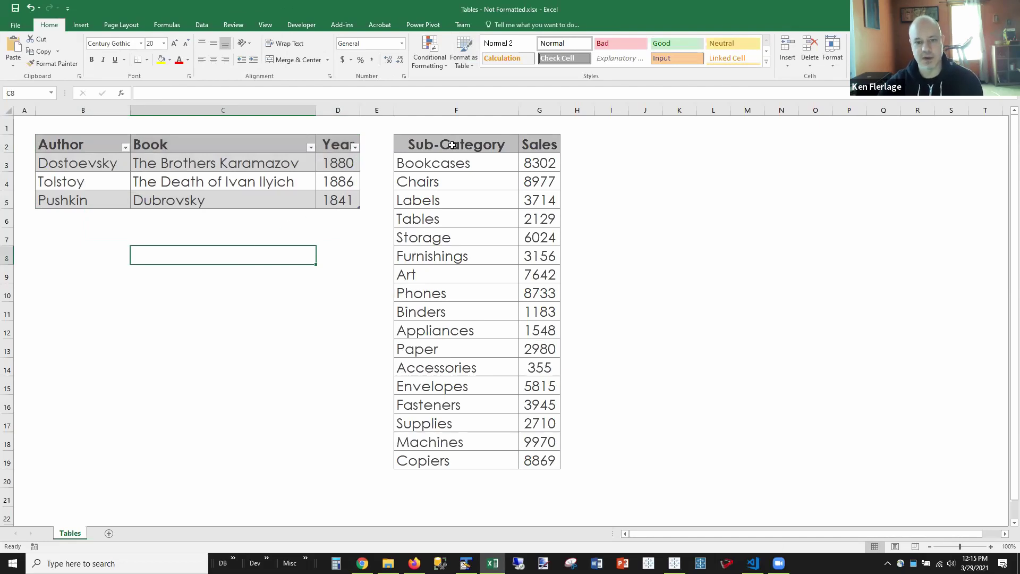
# Format the Sub-Category and Sales range F2:G19 as a table with headers, using the first Medium style
pyautogui.moveTo(452, 145); pyautogui.dragTo(539, 460)
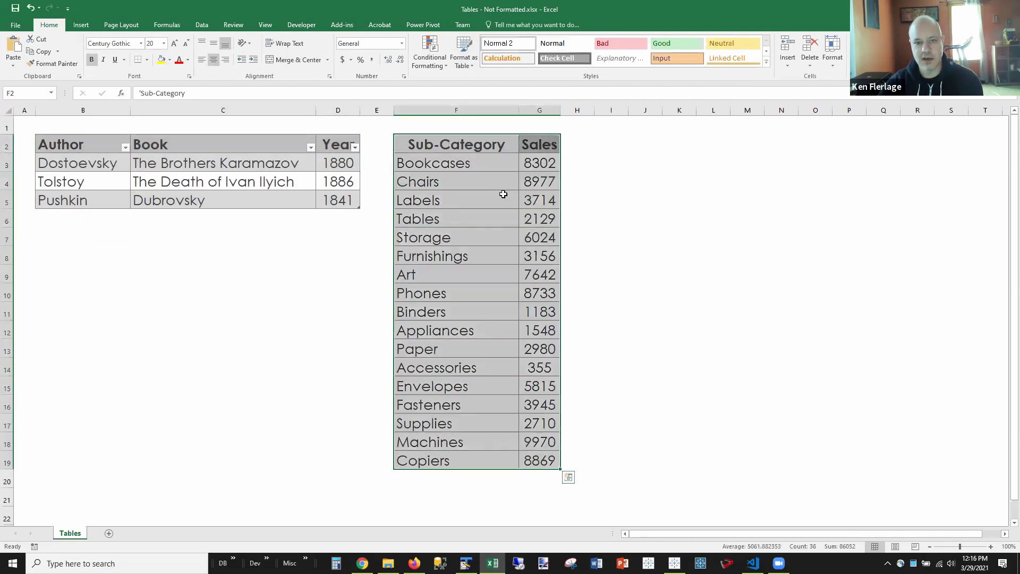
pyautogui.click(464, 54)
pyautogui.click(467, 195)
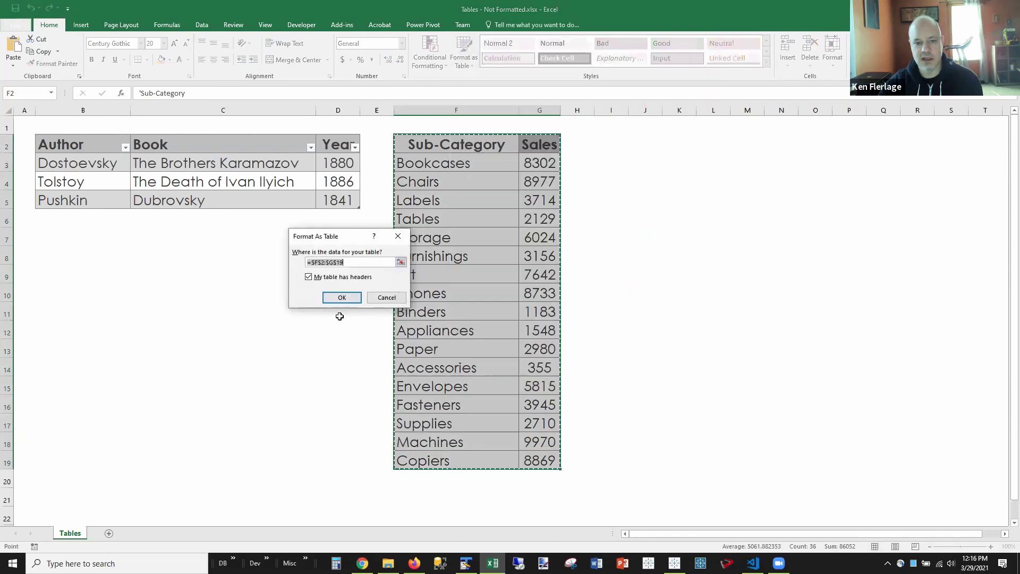
pyautogui.click(340, 297)
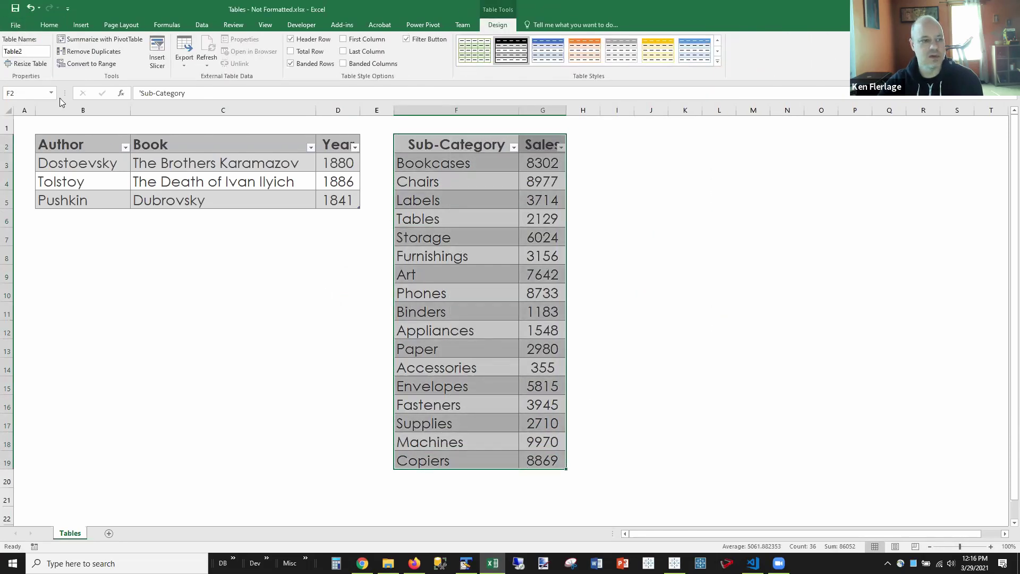
# Save a copy of the workbook in the Techniques folder under the file name Formatted
pyautogui.click(15, 25)
pyautogui.click(36, 134)
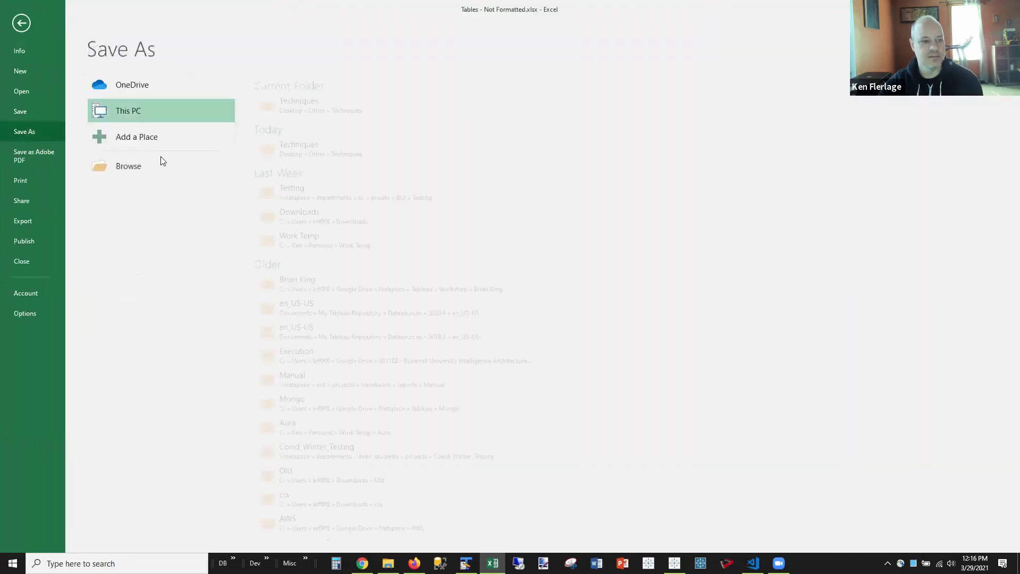
pyautogui.click(137, 169)
pyautogui.write('Formatted')
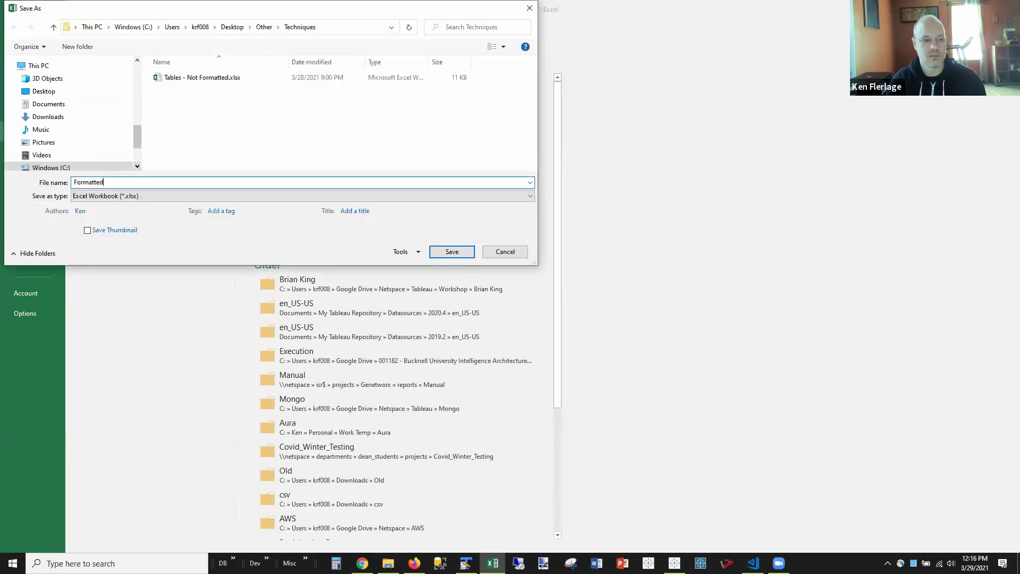
pyautogui.press('Return')
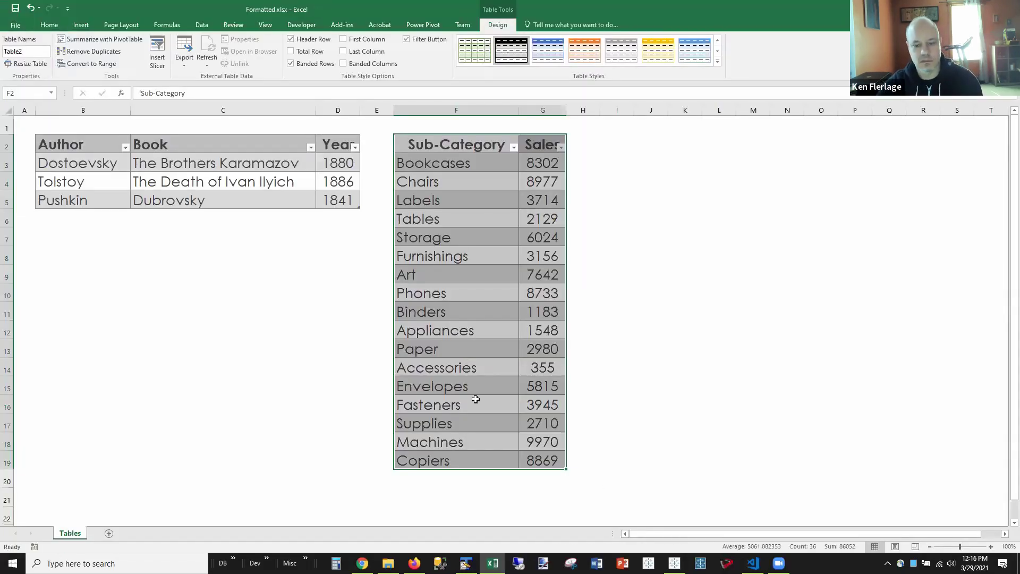
# Switch to Tableau and point the data source's Excel connection to Formatted.xlsx
pyautogui.click(674, 564)
pyautogui.click(121, 81)
pyautogui.click(139, 93)
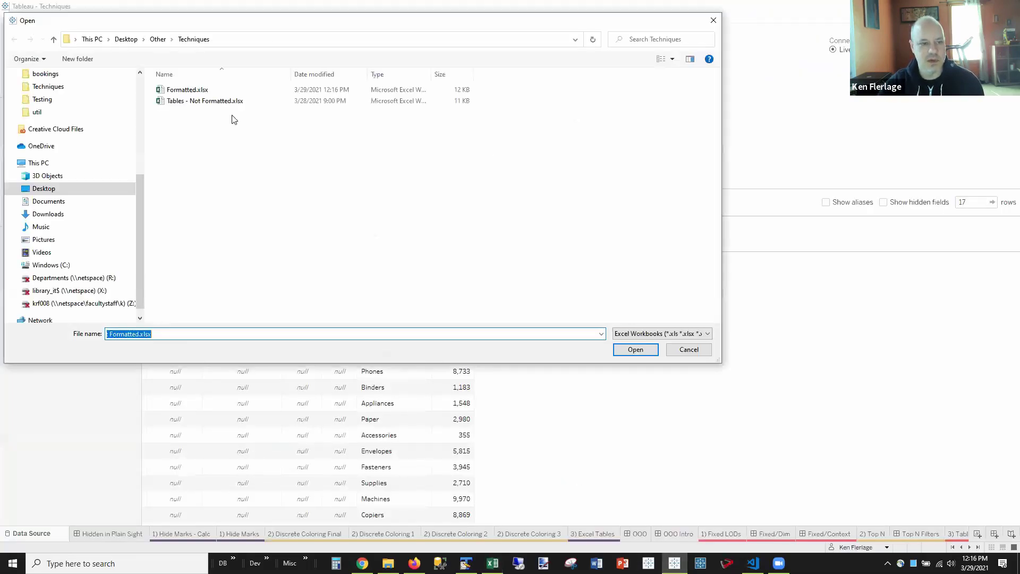
pyautogui.doubleClick(197, 91)
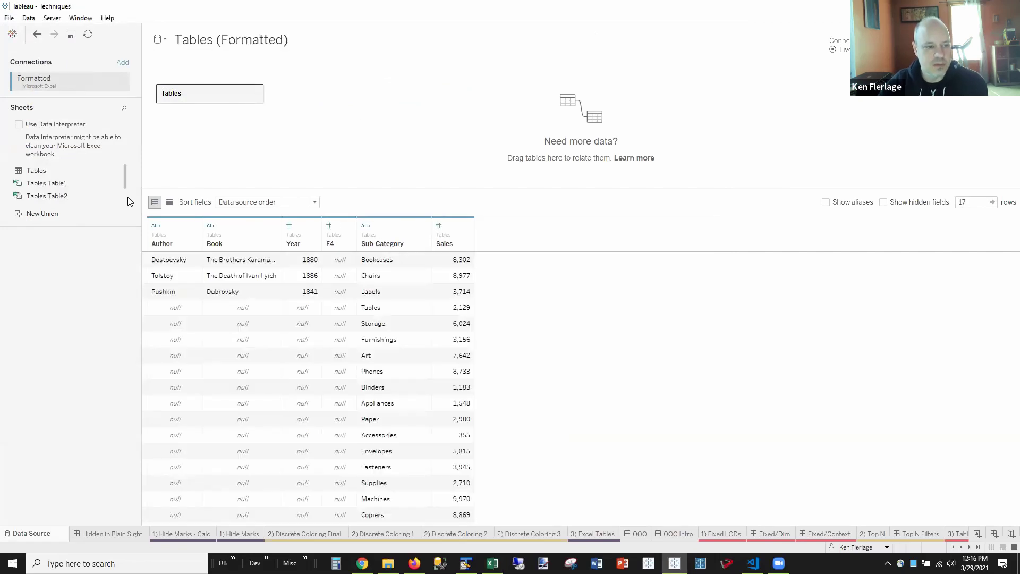
# Remove the Tables sheet from the data source canvas and try Tables Table1 in its place
pyautogui.click(256, 93)
pyautogui.click(281, 123)
pyautogui.moveTo(46, 183); pyautogui.dragTo(214, 137)
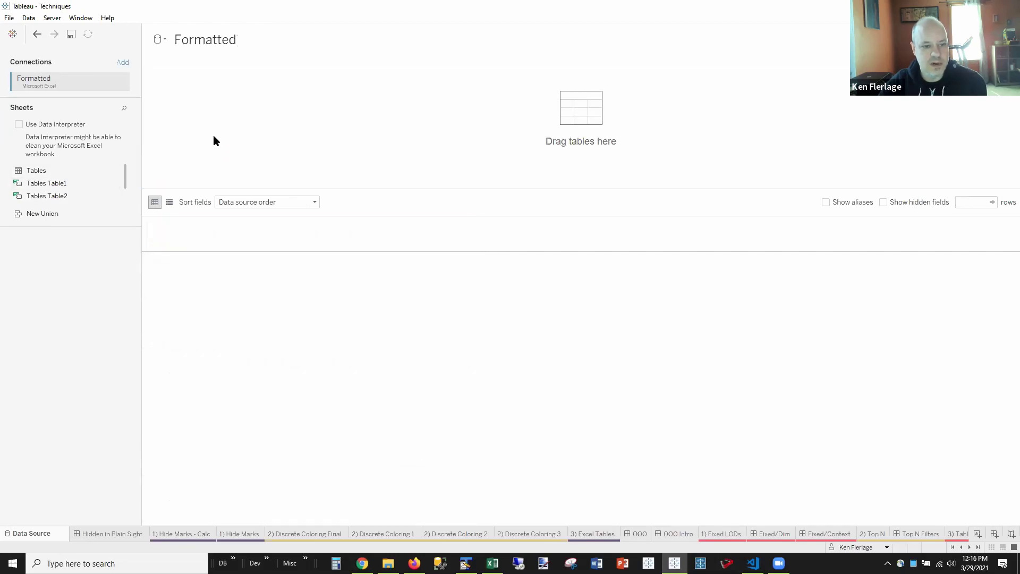
pyautogui.click(255, 93)
pyautogui.press('Escape')
# Load Tables Table2 onto the data source canvas to preview its data, and remove it again
pyautogui.moveTo(46, 196); pyautogui.dragTo(230, 143)
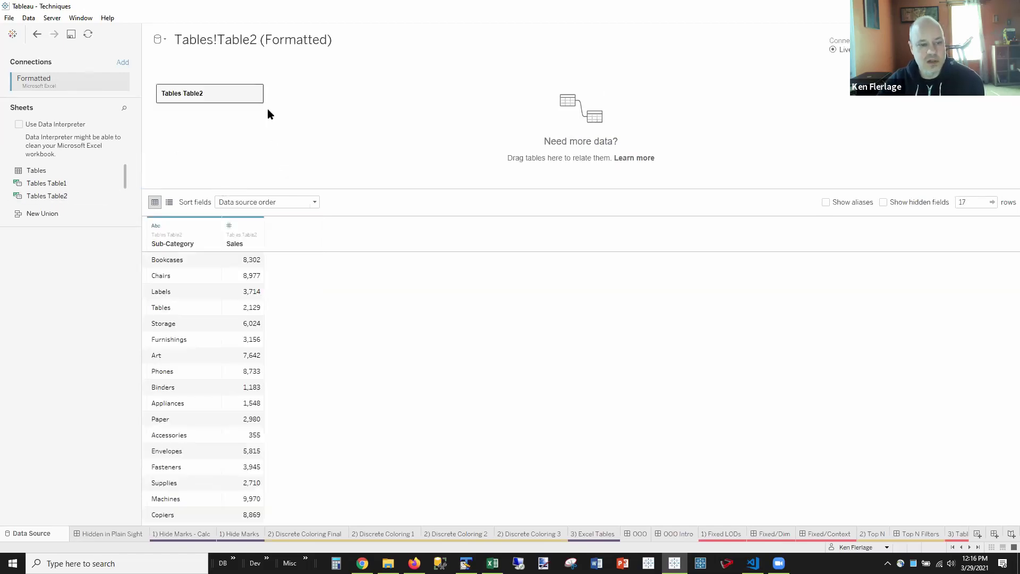
pyautogui.click(255, 94)
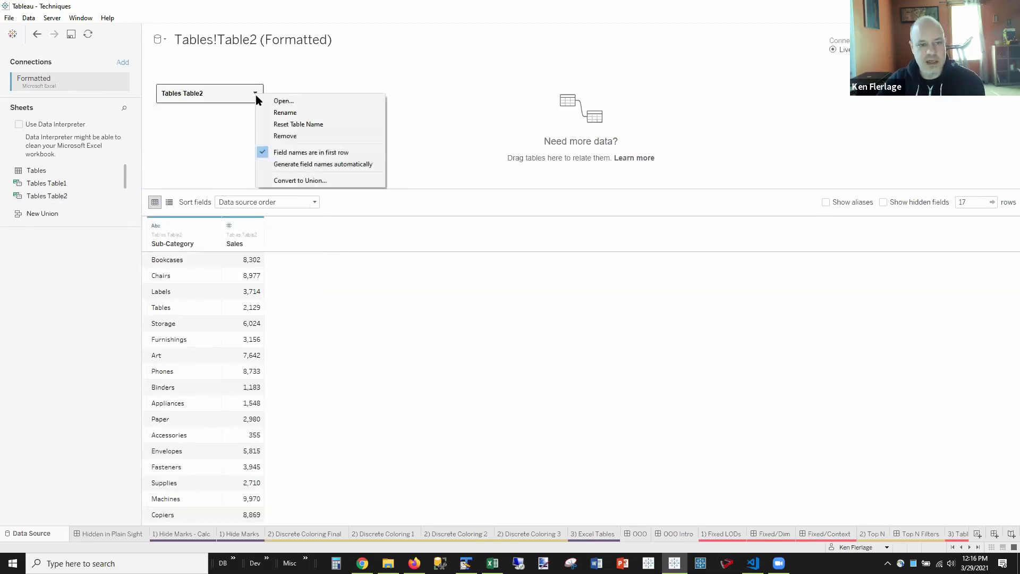
pyautogui.click(283, 139)
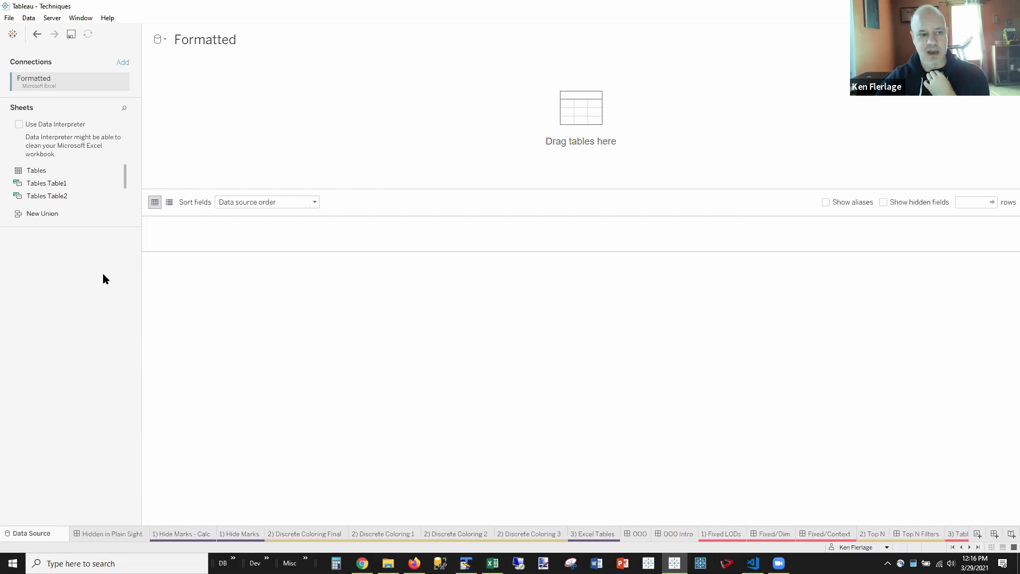
# Point the data source's Excel connection back to Tables - Not Formatted.xlsx
pyautogui.click(121, 82)
pyautogui.click(140, 93)
pyautogui.click(203, 101)
pyautogui.doubleClick(203, 101)
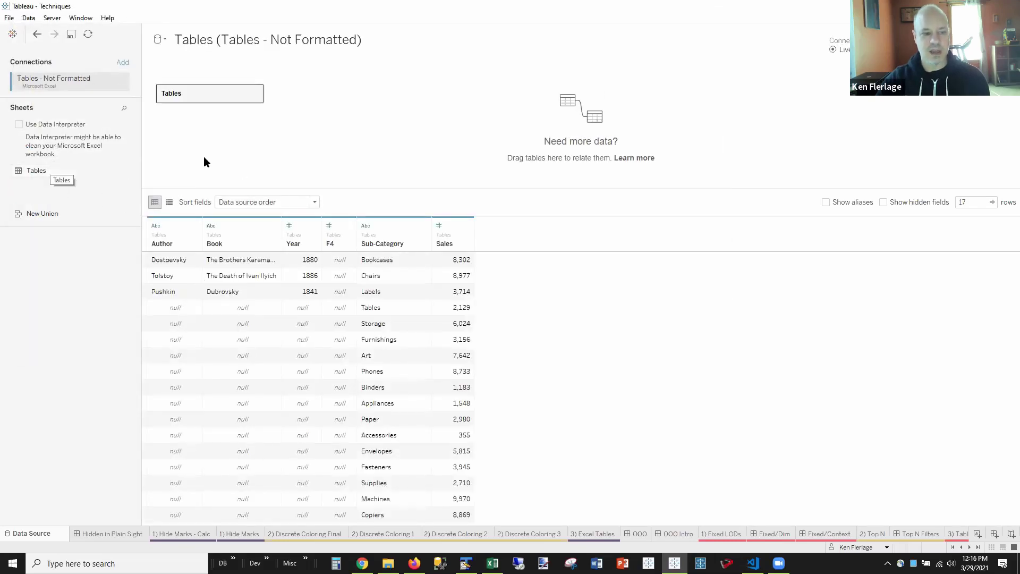
# Clean the unformatted workbook with Data Interpreter and remove the Tables sheet from the canvas
pyautogui.click(20, 124)
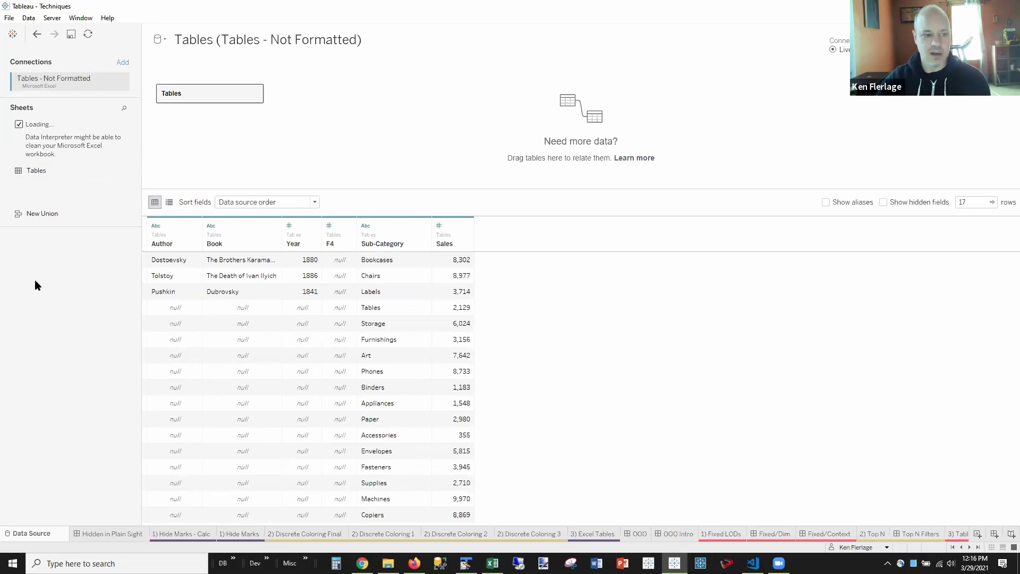
pyautogui.click(256, 96)
pyautogui.click(284, 127)
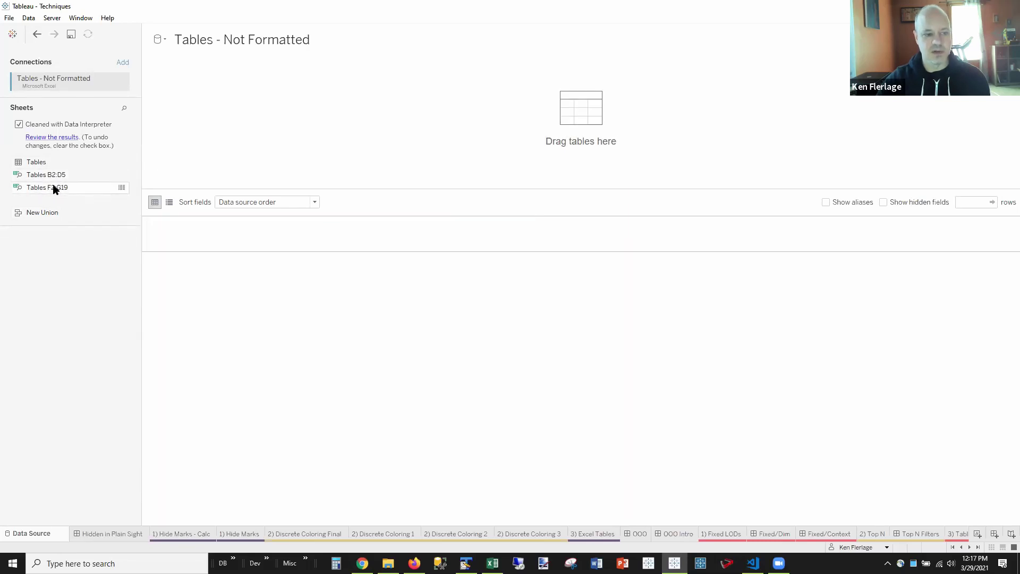
# Preview Tables B2:D5 on the data source canvas and replace it with Tables F2:G19
pyautogui.moveTo(53, 187); pyautogui.dragTo(262, 127)
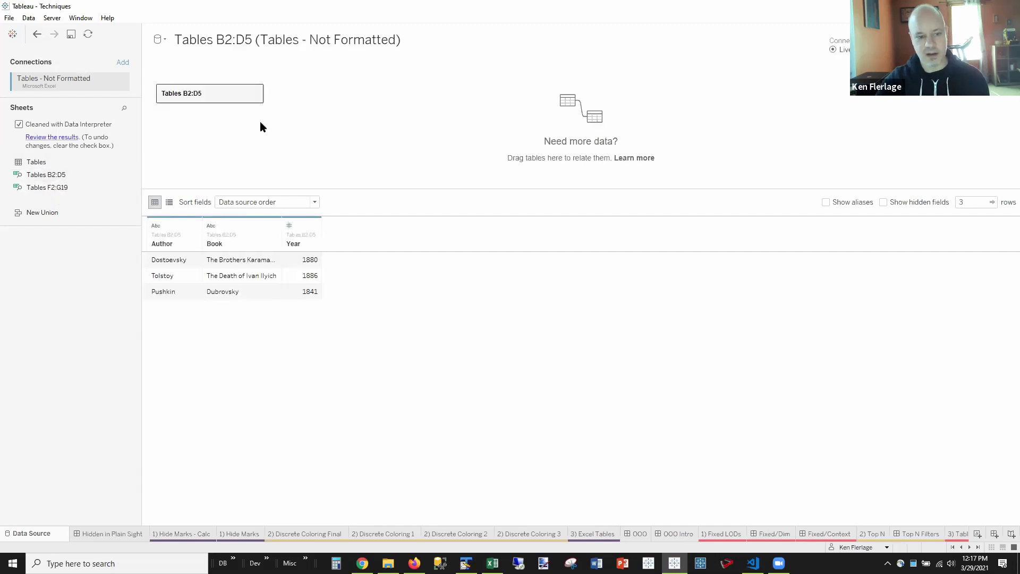
pyautogui.click(256, 94)
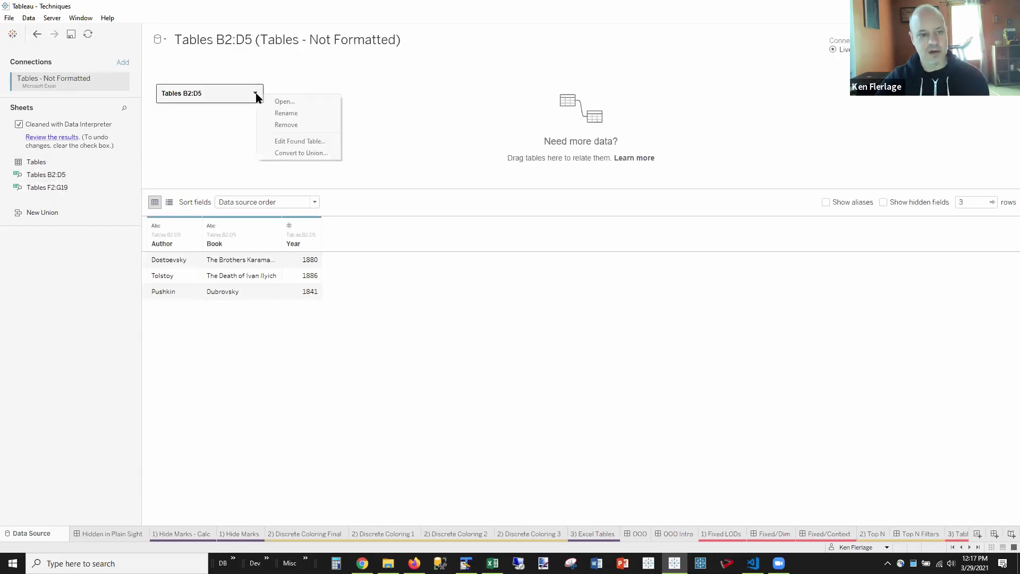
pyautogui.click(81, 181)
pyautogui.moveTo(47, 187); pyautogui.dragTo(230, 133)
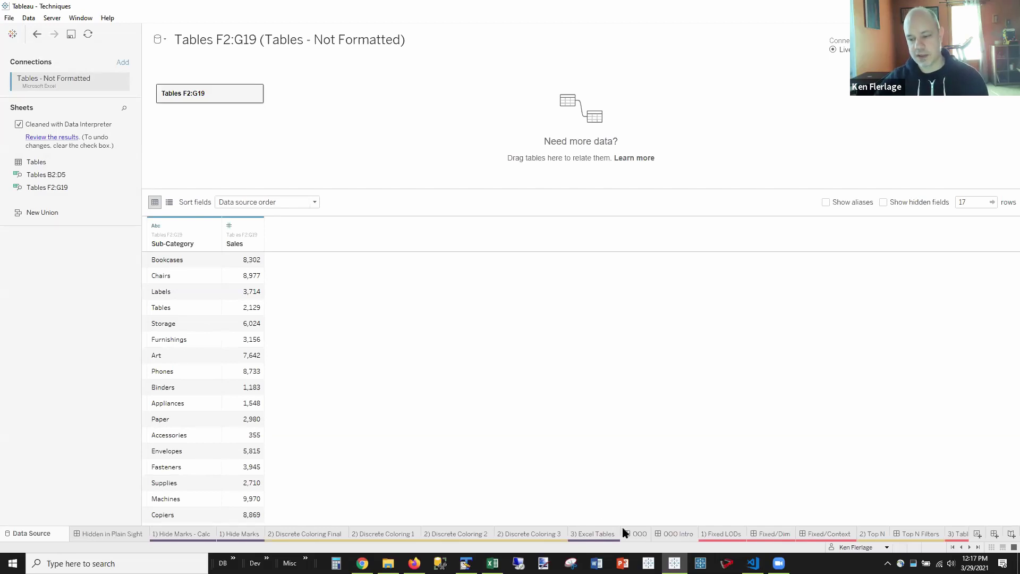
# Open the OOO dashboard, and review the Customer Name filter's Top 15 by Sum of Sales settings on the Top N sheet
pyautogui.click(640, 532)
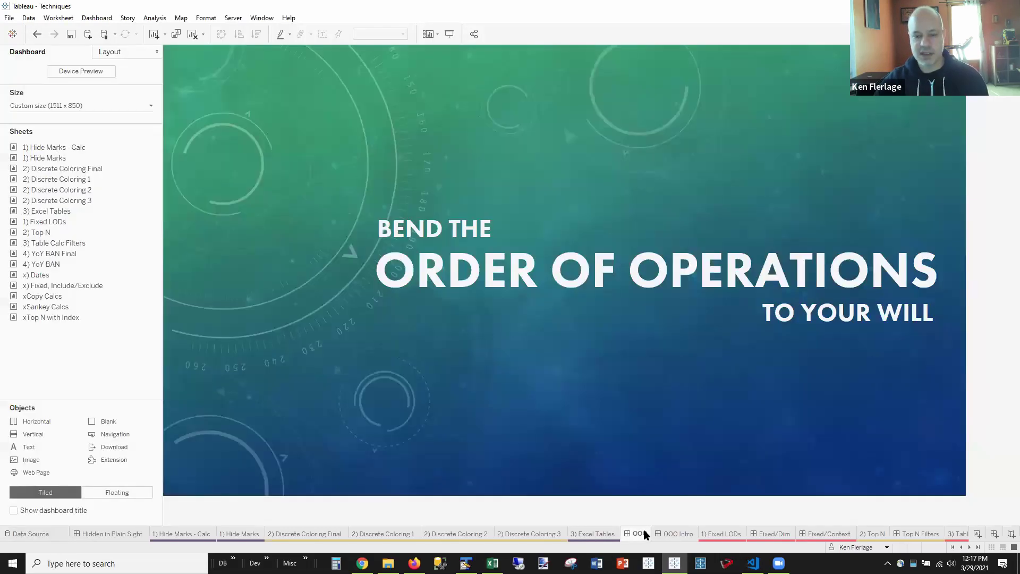
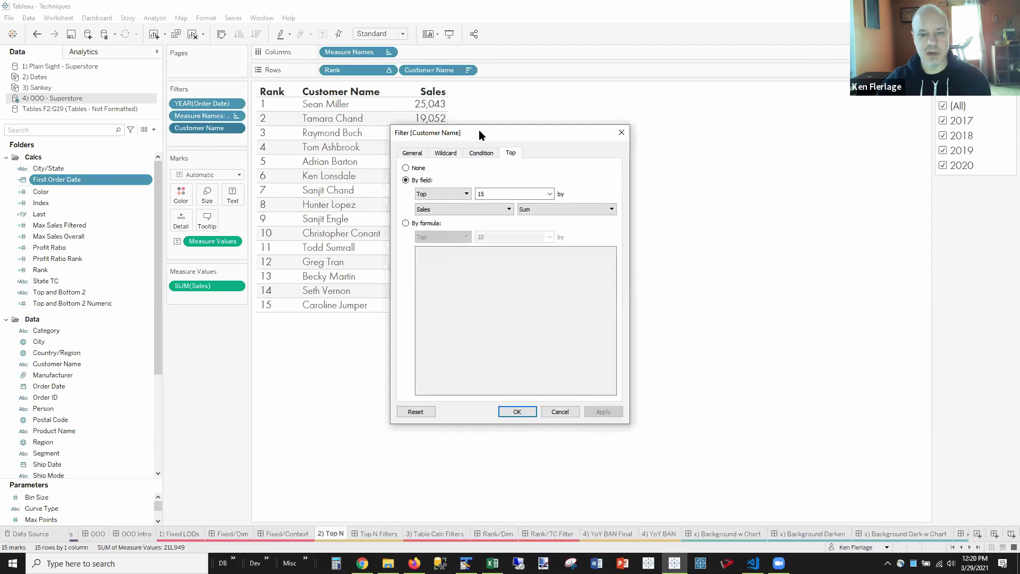
pyautogui.moveTo(479, 135); pyautogui.dragTo(591, 120)
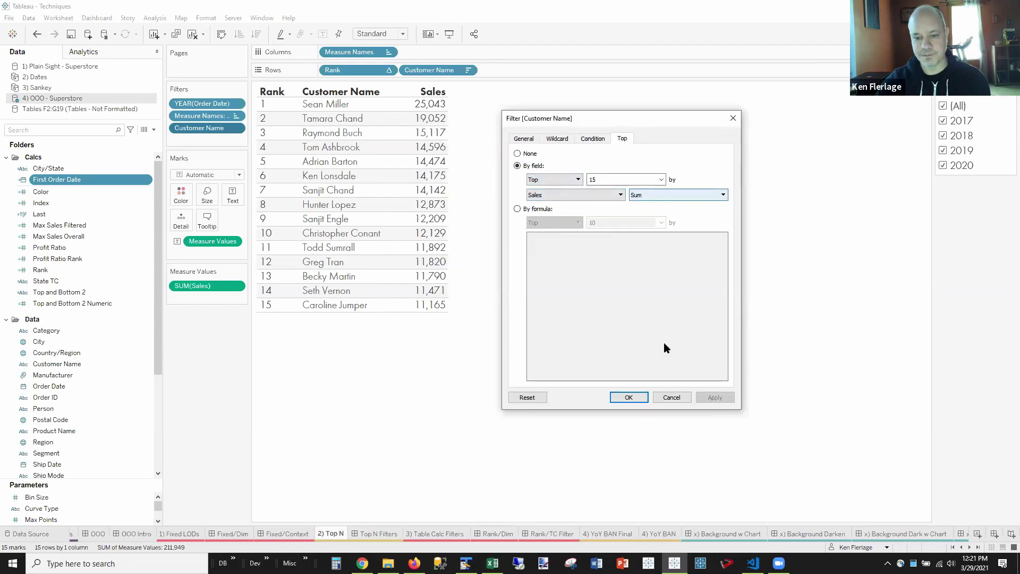
pyautogui.click(619, 399)
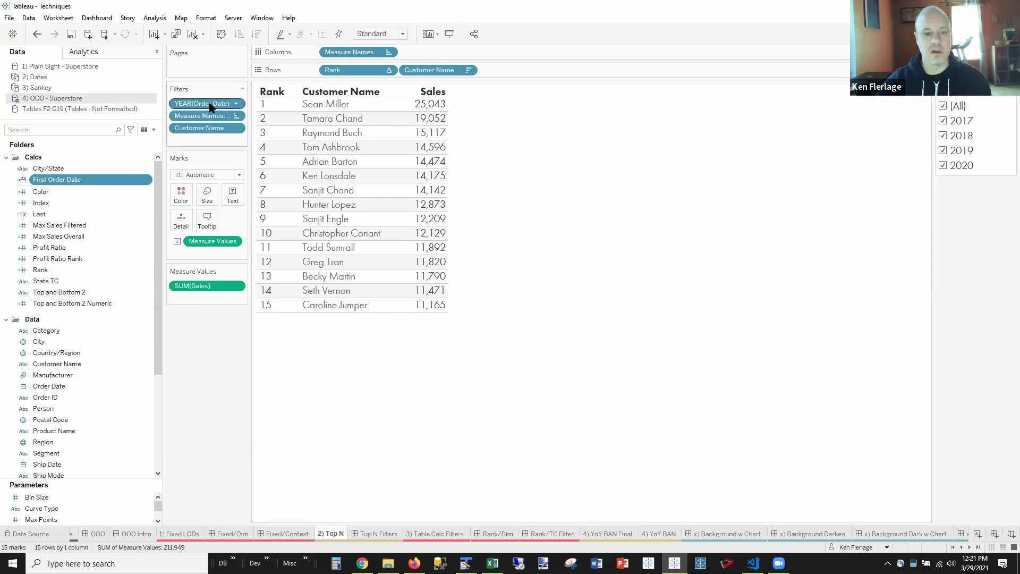
# Exclude 2017, 2018 and 2019 from the Order Date year filter to check the Top N customer list for 2020 only
pyautogui.click(944, 121)
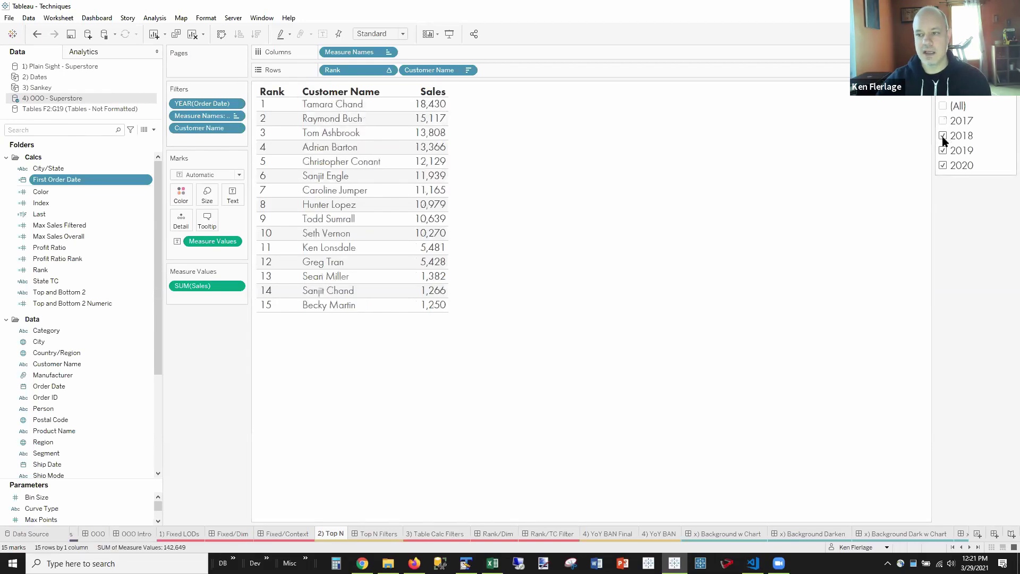
pyautogui.click(944, 137)
pyautogui.click(943, 151)
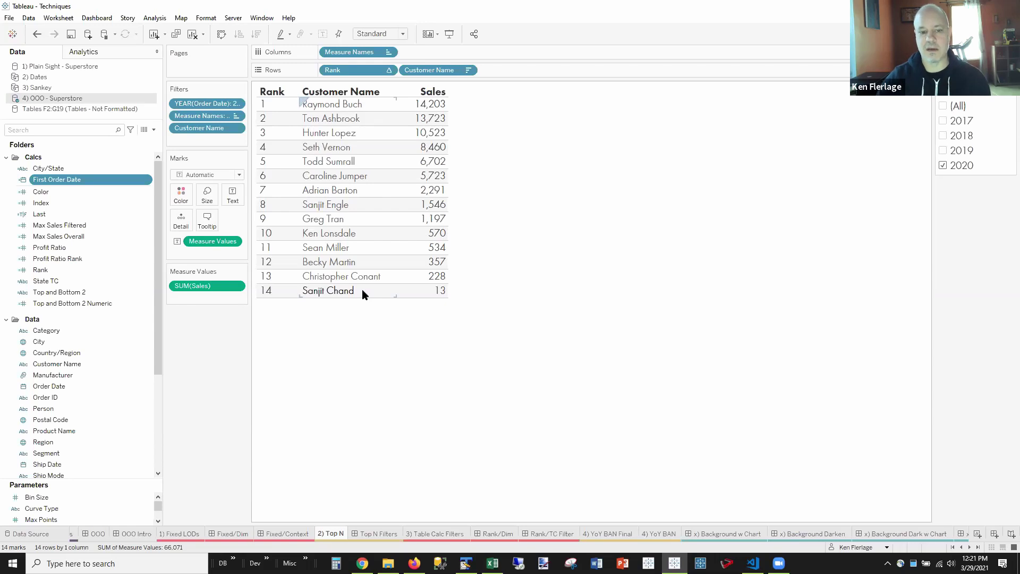
pyautogui.moveTo(435, 294)
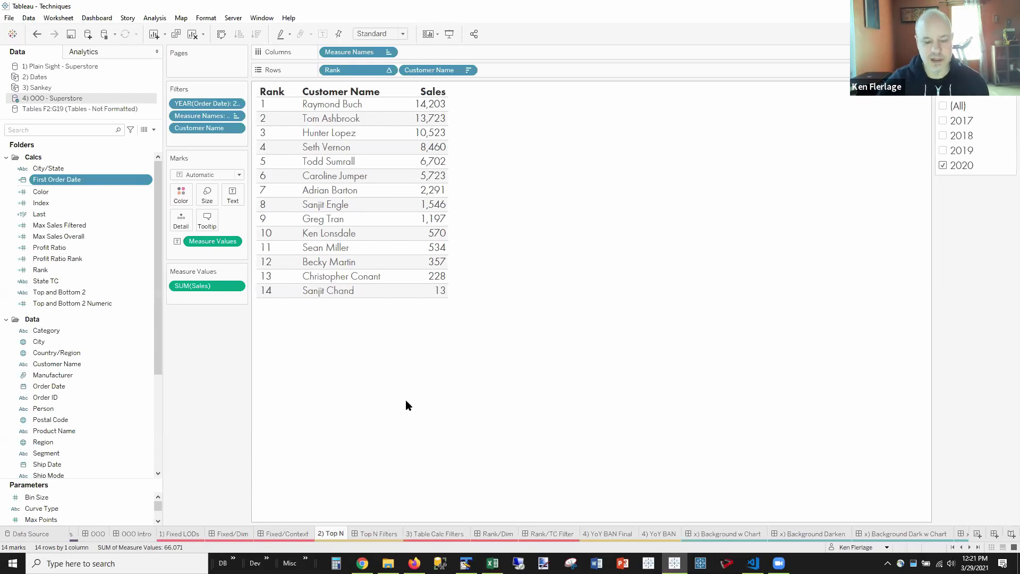
# Consult the Top N Filters diagram, and add the Top N sheet's YEAR(Order Date) filter to context with all years selected
pyautogui.click(367, 534)
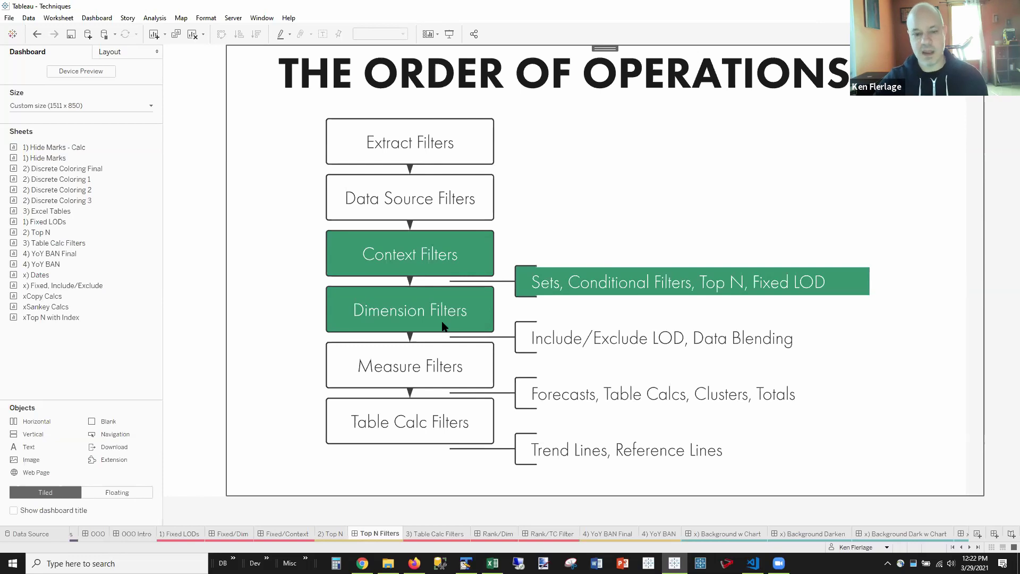
pyautogui.click(334, 534)
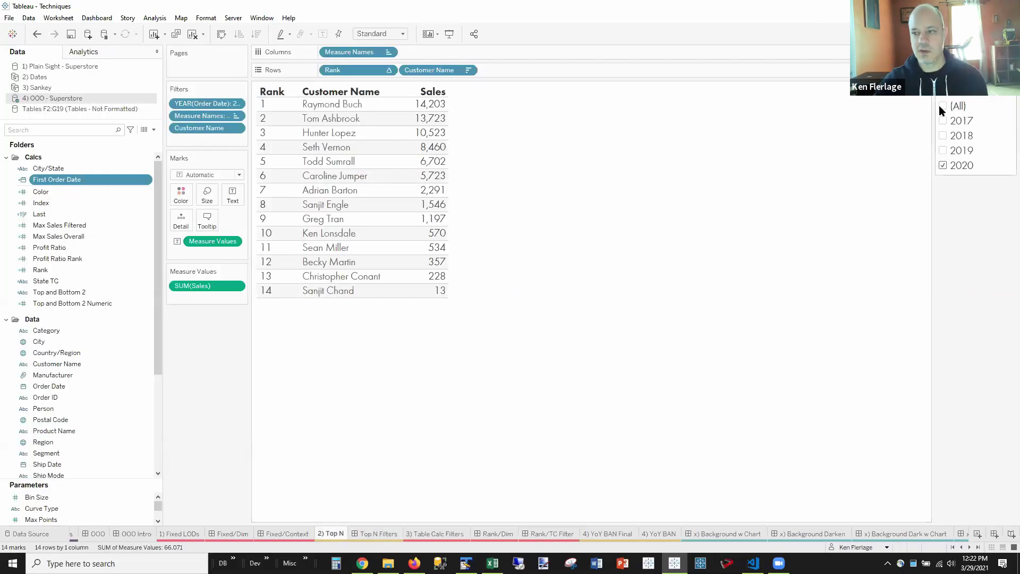
pyautogui.rightClick(200, 103)
pyautogui.click(242, 149)
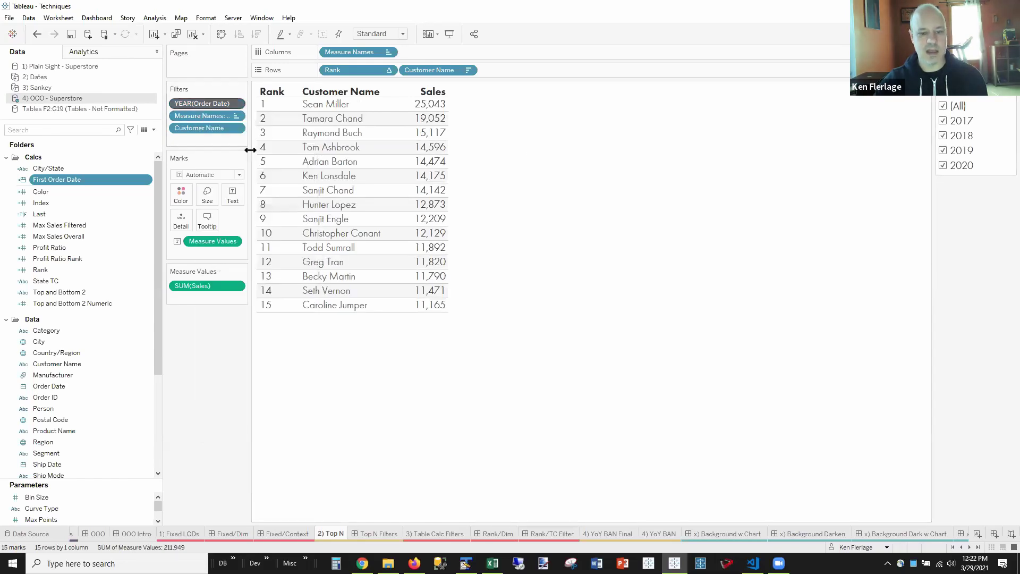
# Limit the YEAR(Order Date) context filter to 2020 by deselecting 2017, 2018 and 2019
pyautogui.click(942, 121)
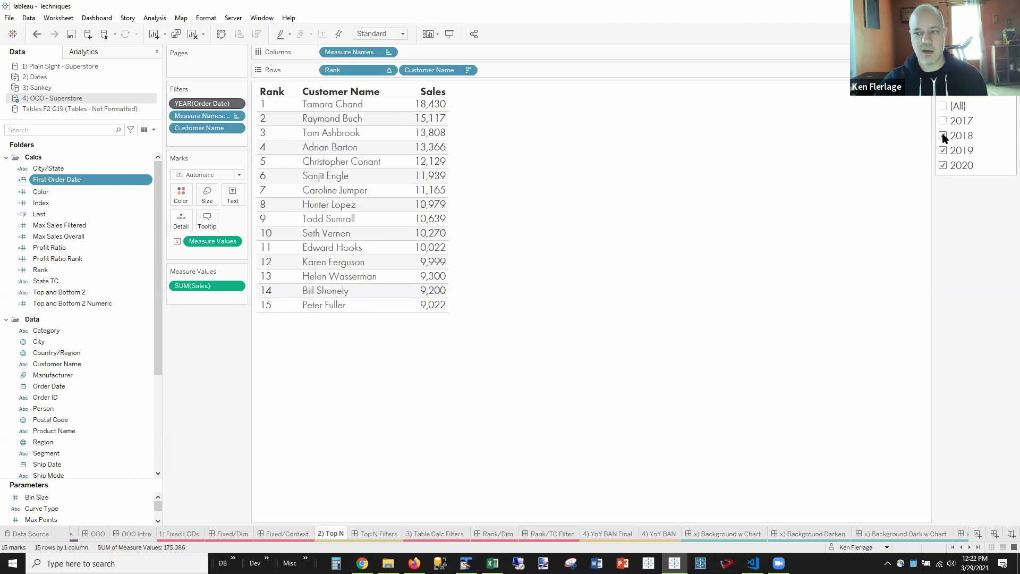
pyautogui.click(943, 137)
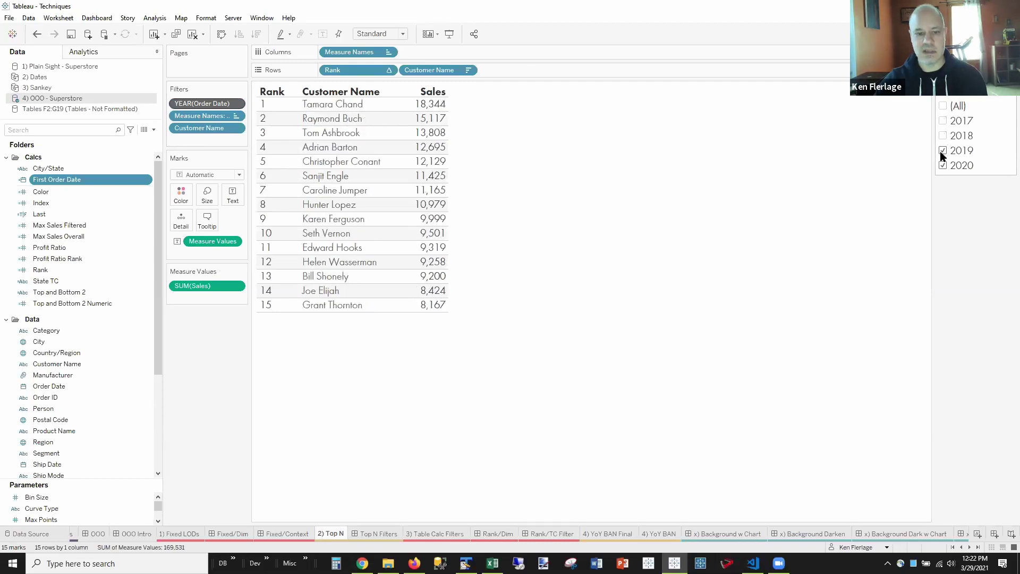
pyautogui.click(942, 151)
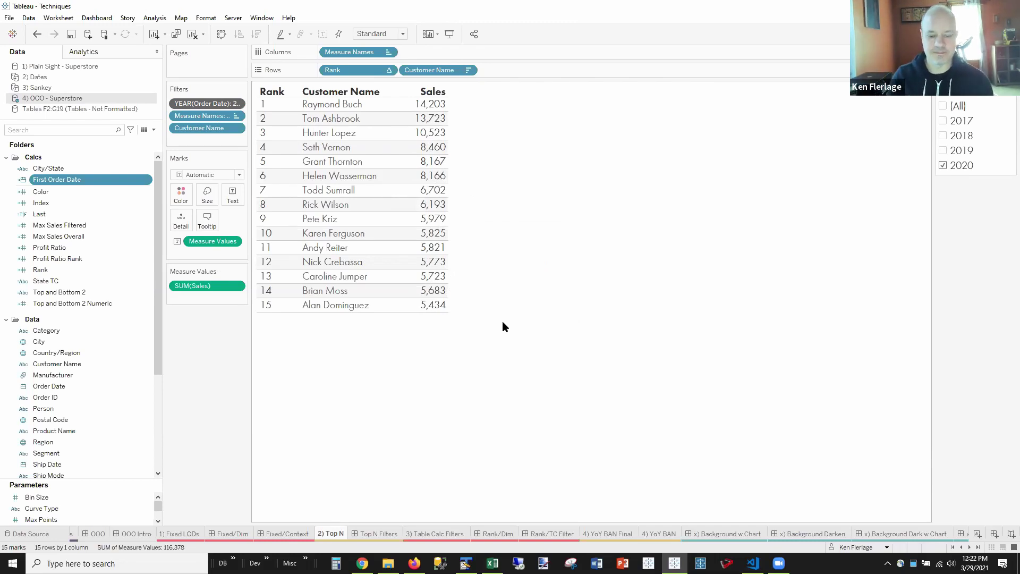
# Open the 3) Table Calc Filters sheet and look through its ranked list of cities by sales
pyautogui.click(438, 534)
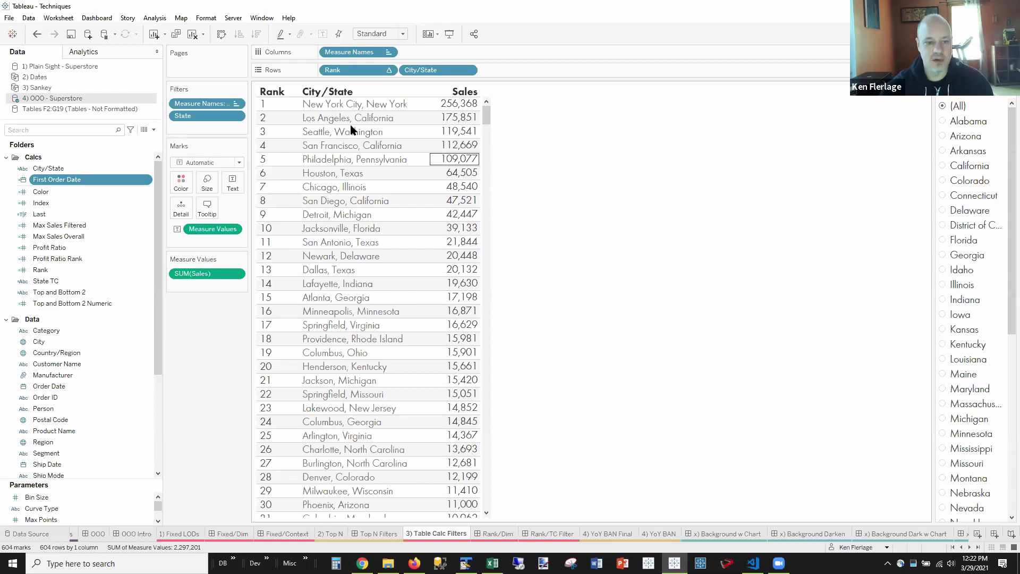
pyautogui.scroll(-5, 458, 343)
pyautogui.scroll(-20, 458, 343)
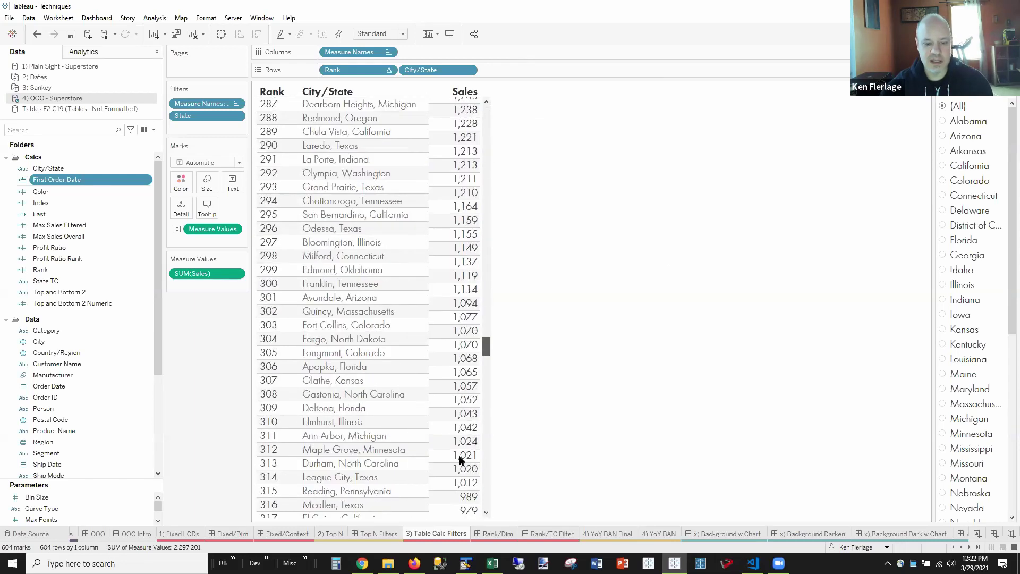
pyautogui.scroll(20, 499, 356)
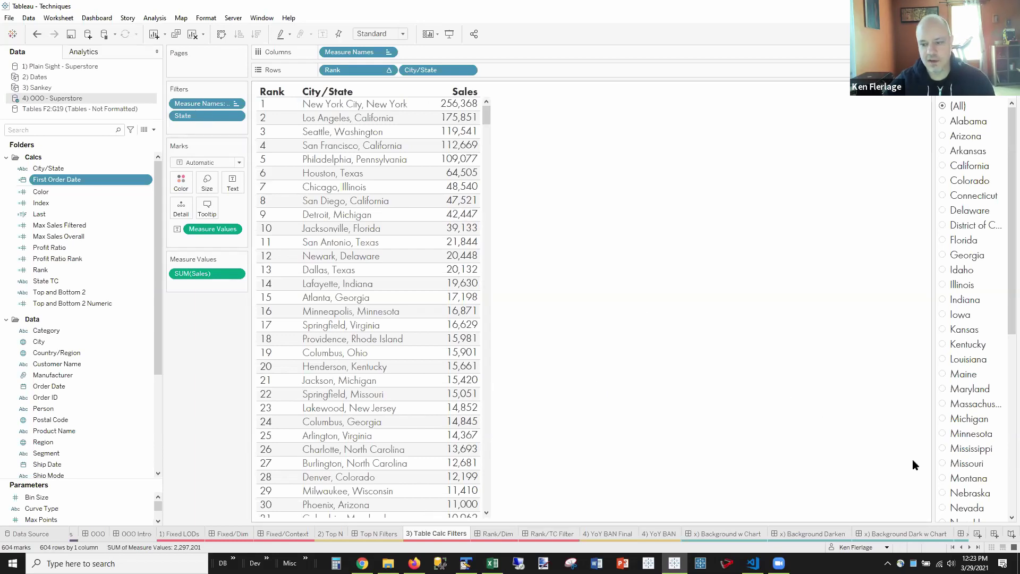
# Filter State to Pennsylvania to check how the city ranks respond, and restore the filter to all states
pyautogui.moveTo(1002, 323); pyautogui.dragTo(1004, 460)
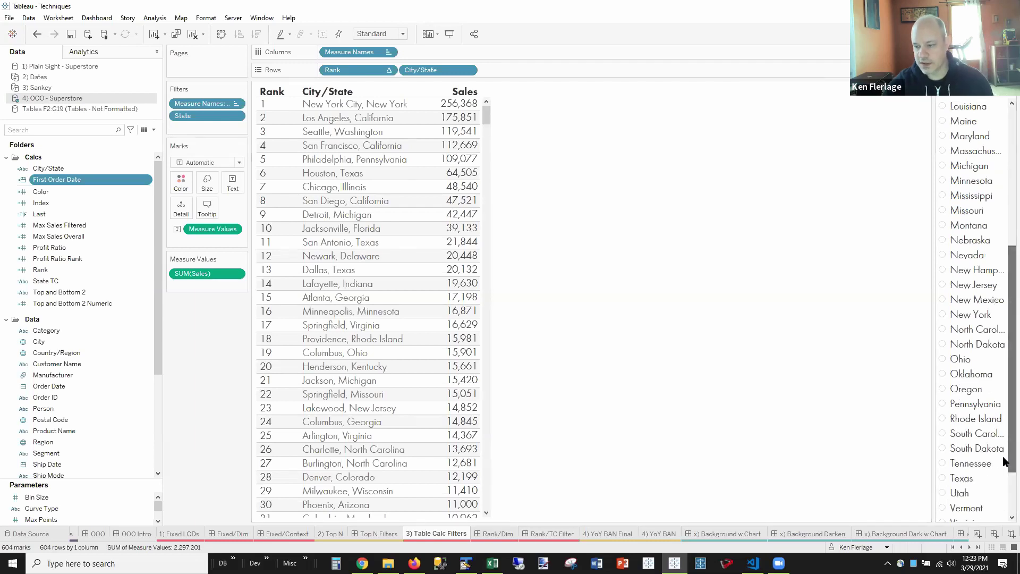
pyautogui.click(943, 404)
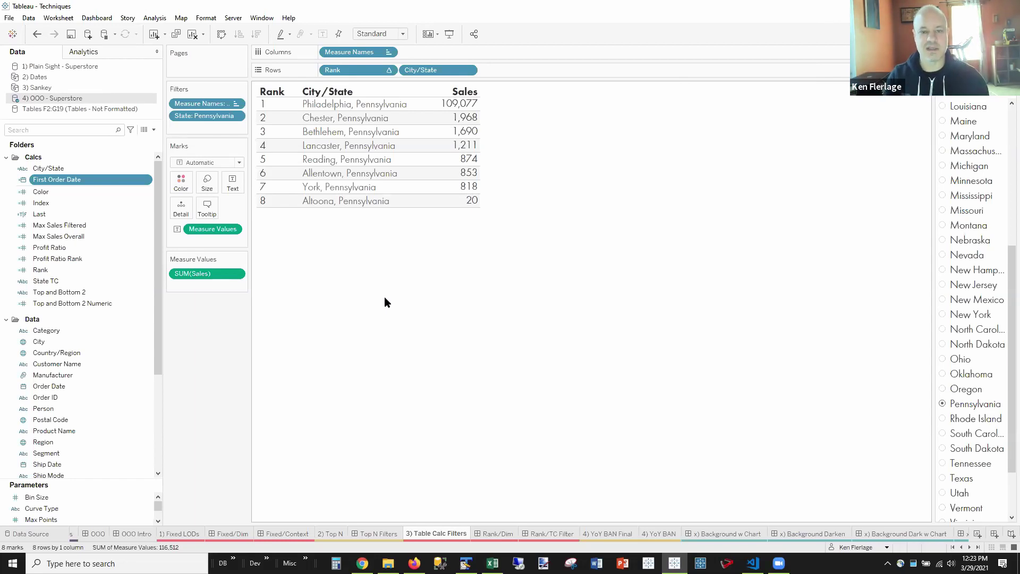
pyautogui.scroll(6, 1002, 235)
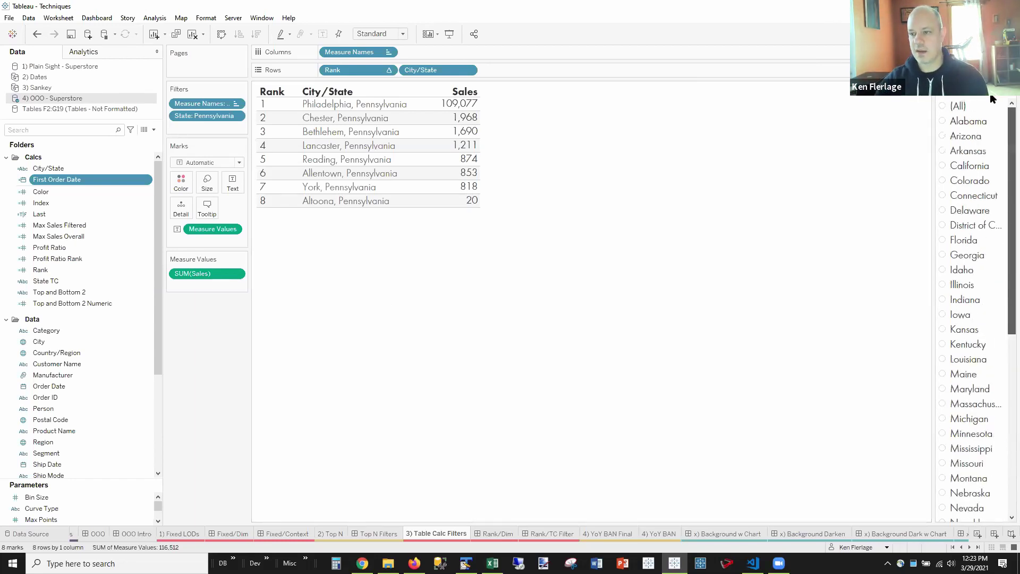
pyautogui.click(939, 105)
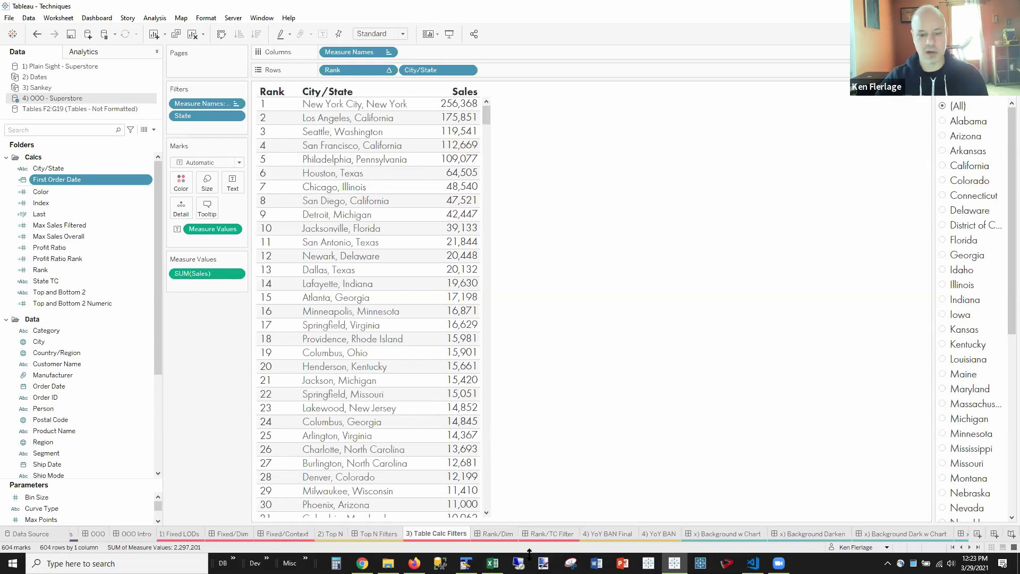
# Examine where dimension filters and table calc filters fall relative to table calcs in the Rank/Dim and Rank/TC Filter diagrams
pyautogui.click(491, 533)
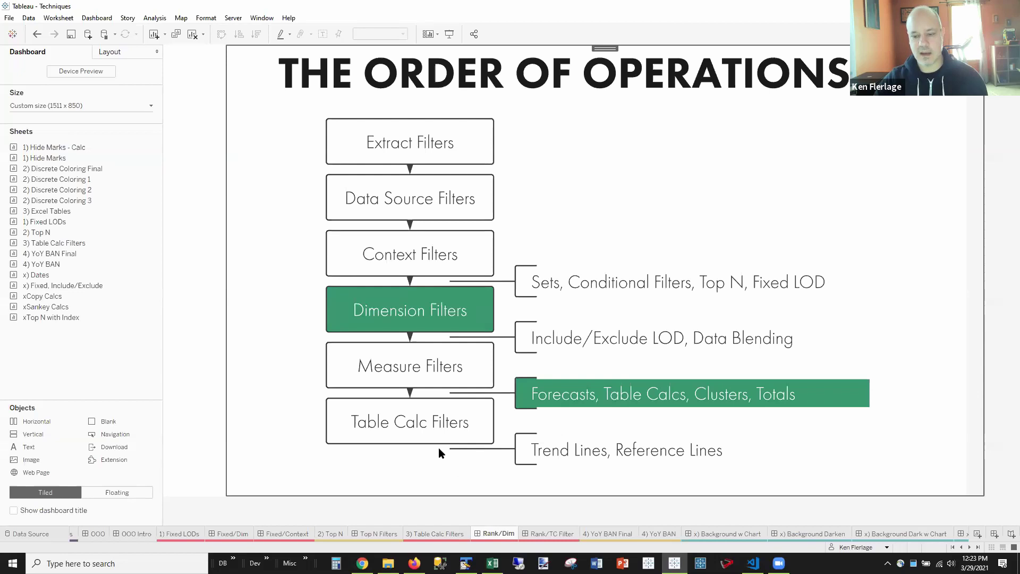
pyautogui.click(452, 534)
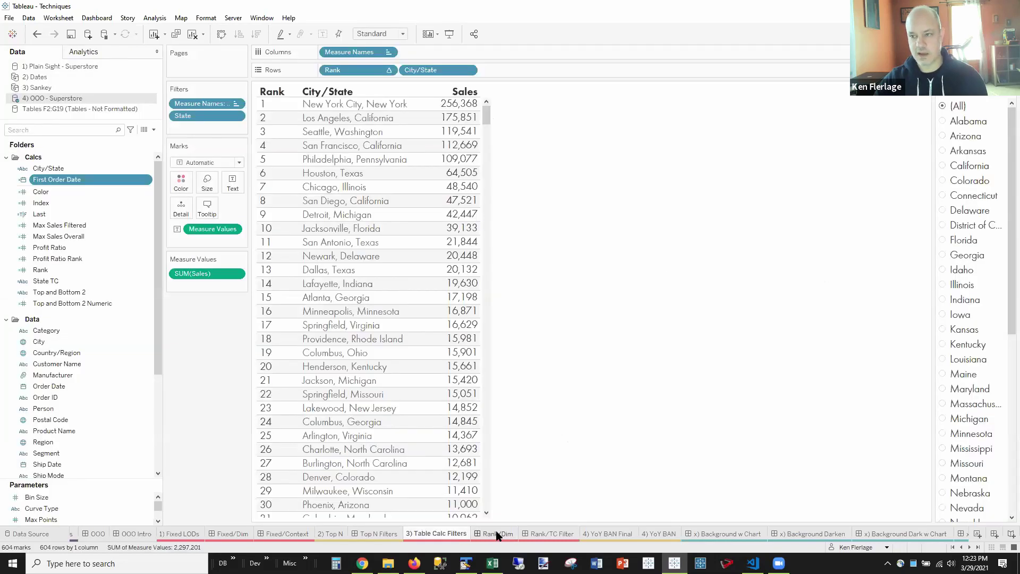
pyautogui.click(495, 534)
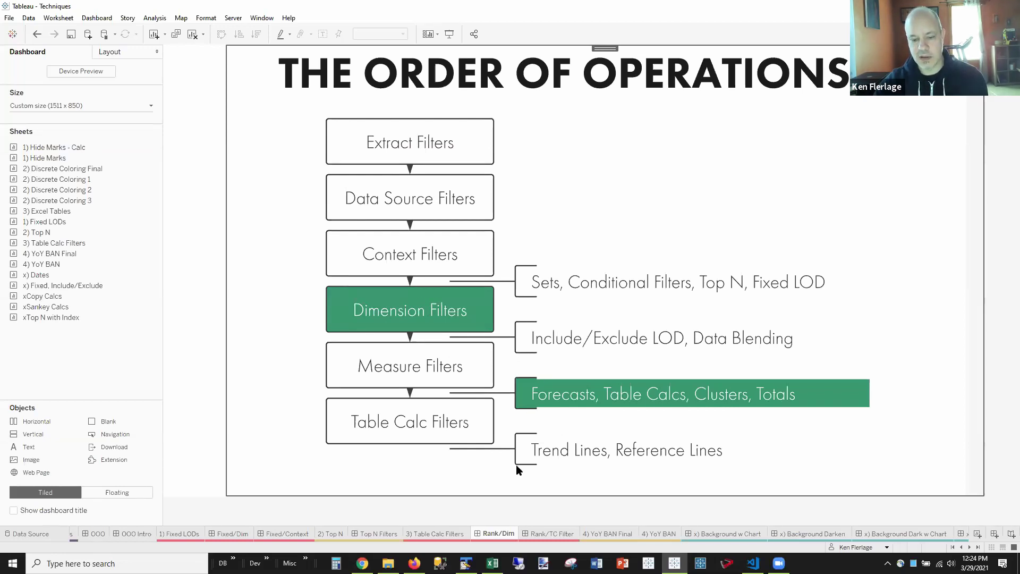
pyautogui.click(554, 535)
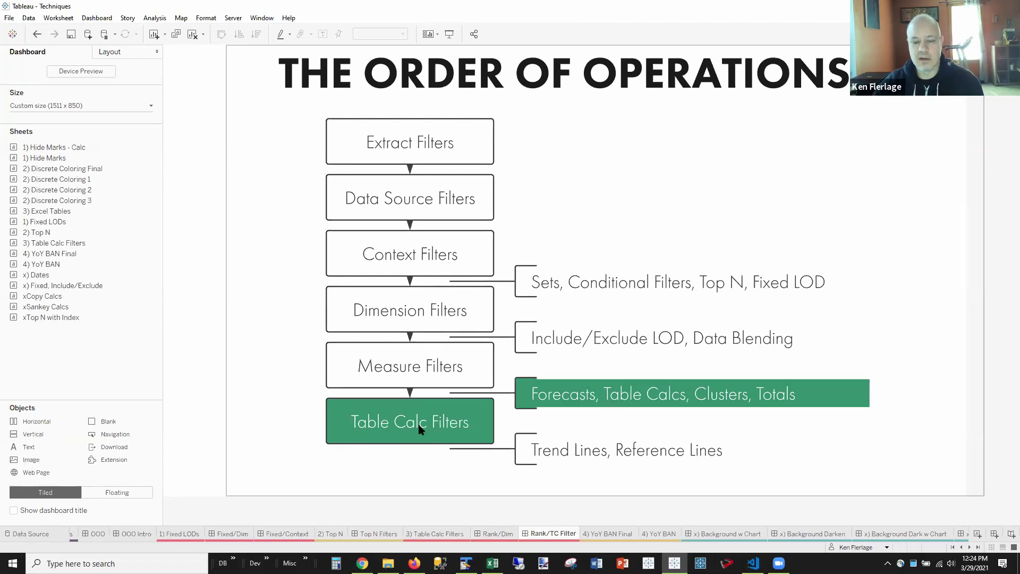
# Review the LOOKUP(MAX([State]), 0) formula of the State TC calculated field from the 3) Table Calc Filters sheet, and close it unchanged
pyautogui.click(435, 535)
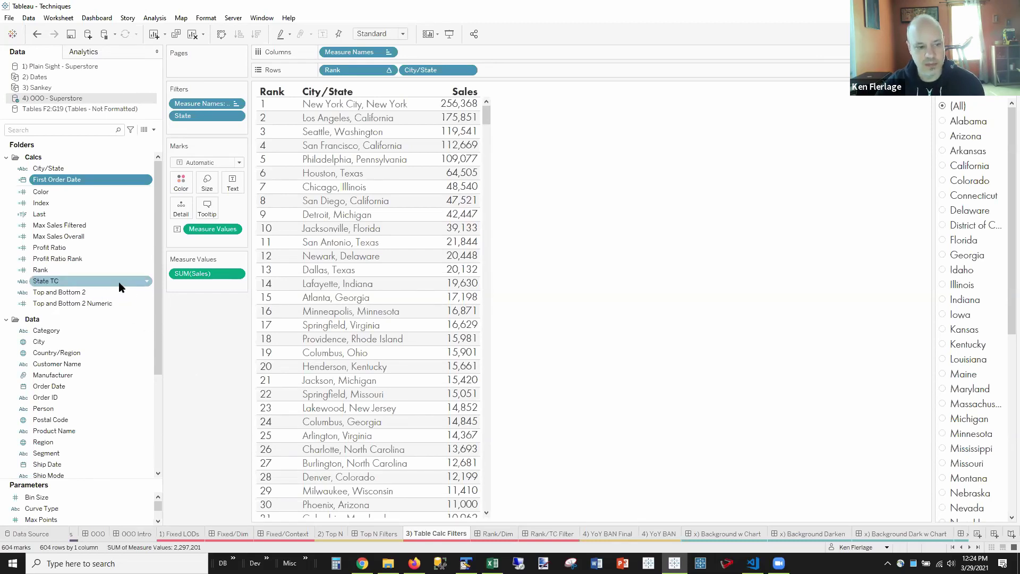
pyautogui.click(77, 281)
pyautogui.rightClick(77, 283)
pyautogui.click(118, 333)
pyautogui.scroll(3, 285, 346)
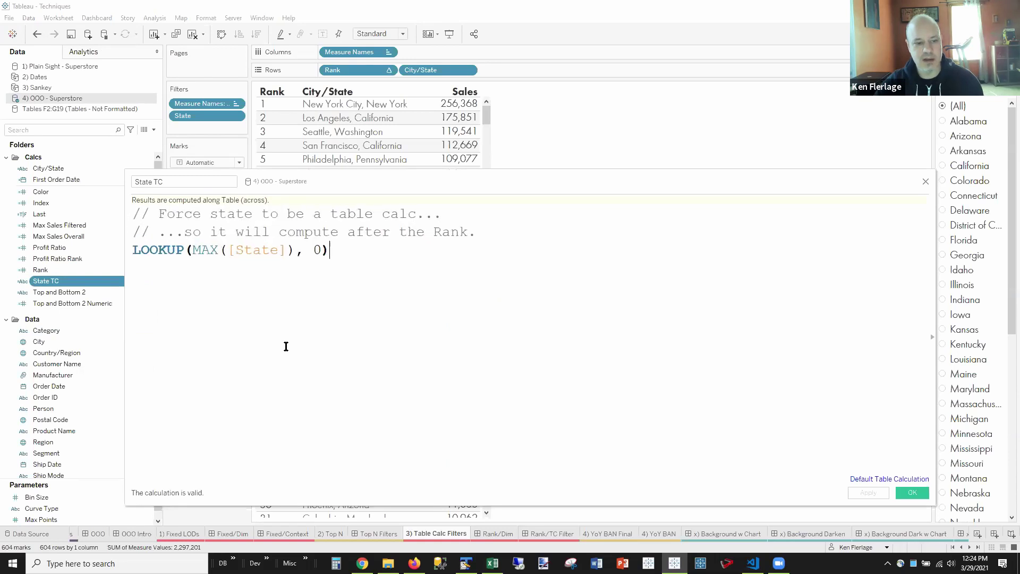
pyautogui.click(284, 346)
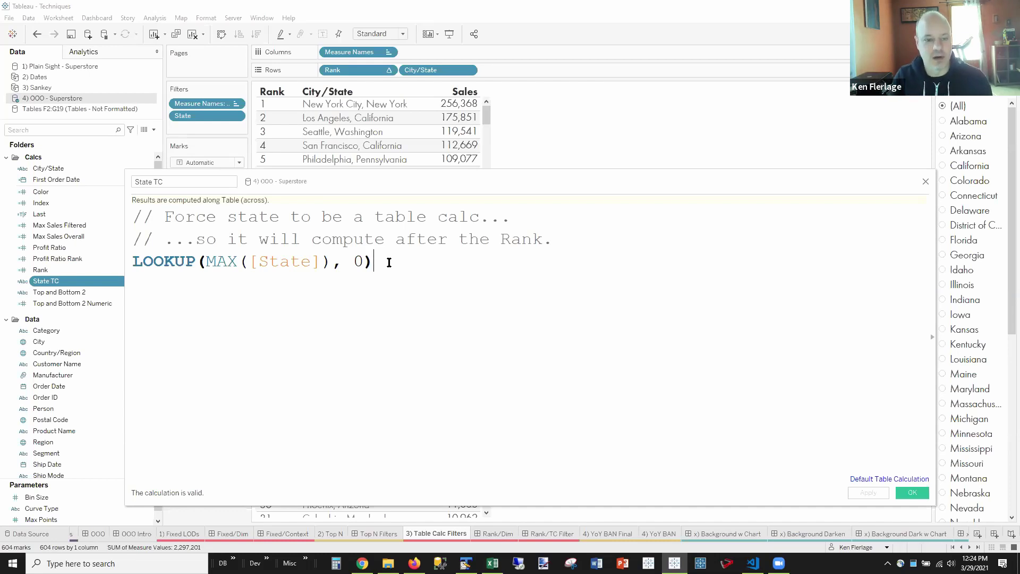
pyautogui.moveTo(332, 261); pyautogui.dragTo(213, 259)
pyautogui.click(464, 285)
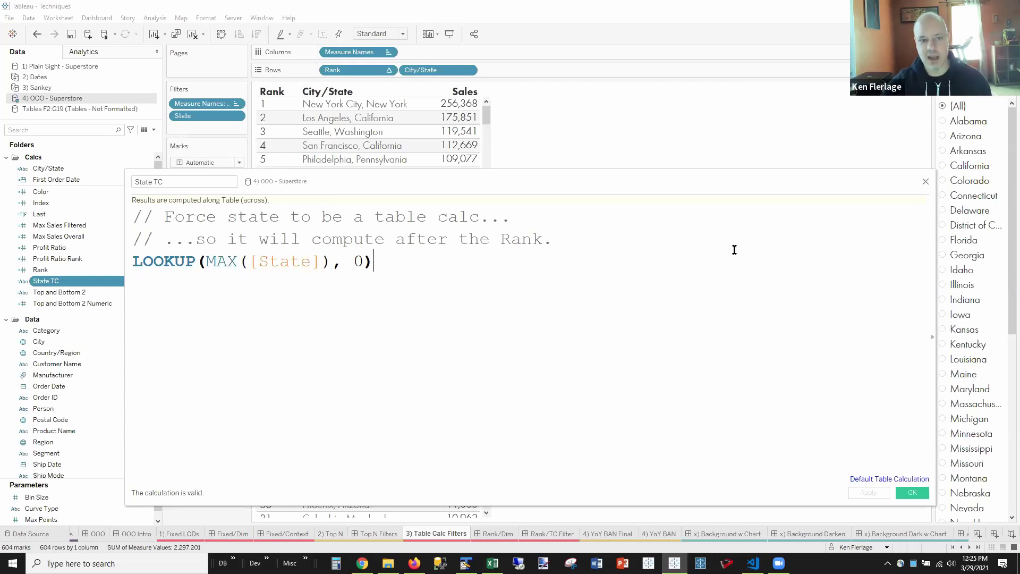
pyautogui.click(926, 182)
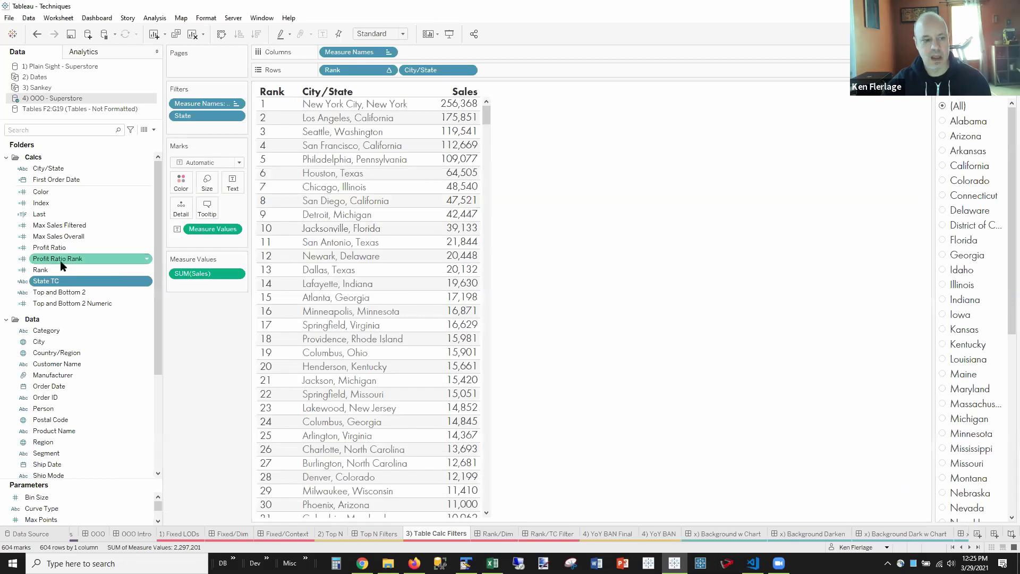
# Replace the State filter with the State TC calculated field, including all of its values
pyautogui.moveTo(50, 280); pyautogui.dragTo(187, 116)
pyautogui.click(434, 316)
pyautogui.click(517, 412)
# Show the State TC filter control as a single-value list and set it to all states
pyautogui.rightClick(201, 117)
pyautogui.click(245, 141)
pyautogui.click(1009, 90)
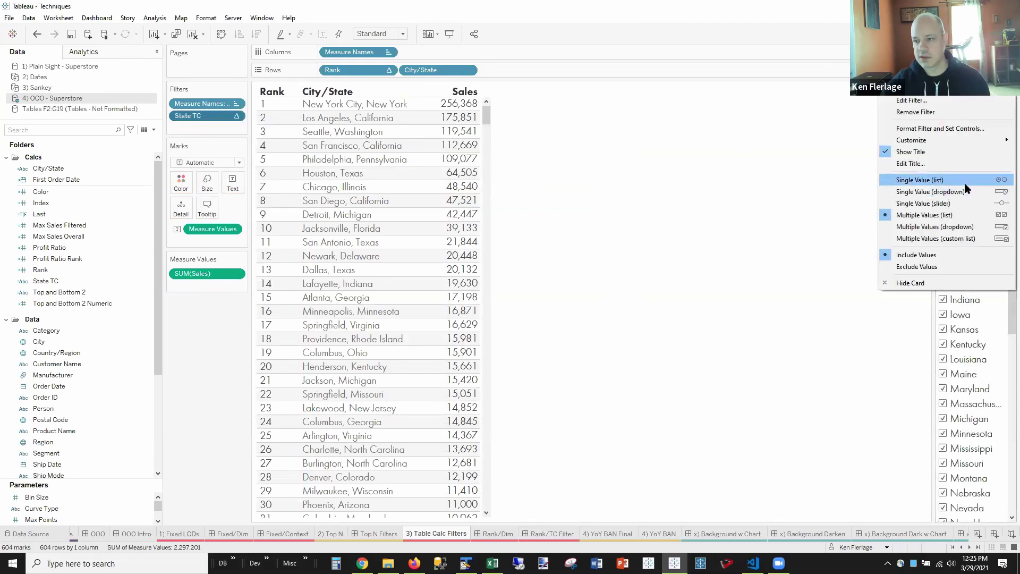
pyautogui.click(965, 181)
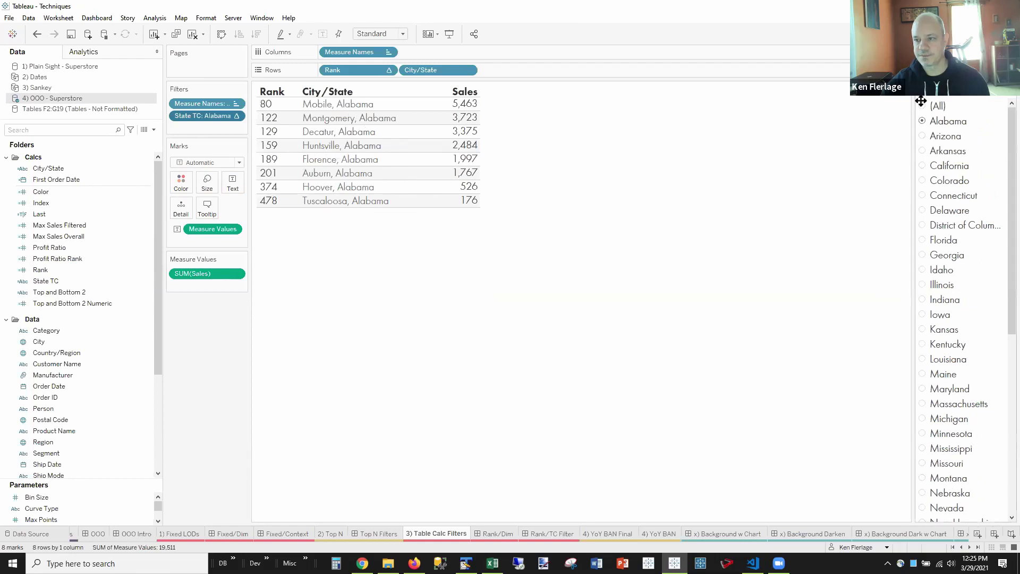
pyautogui.click(923, 104)
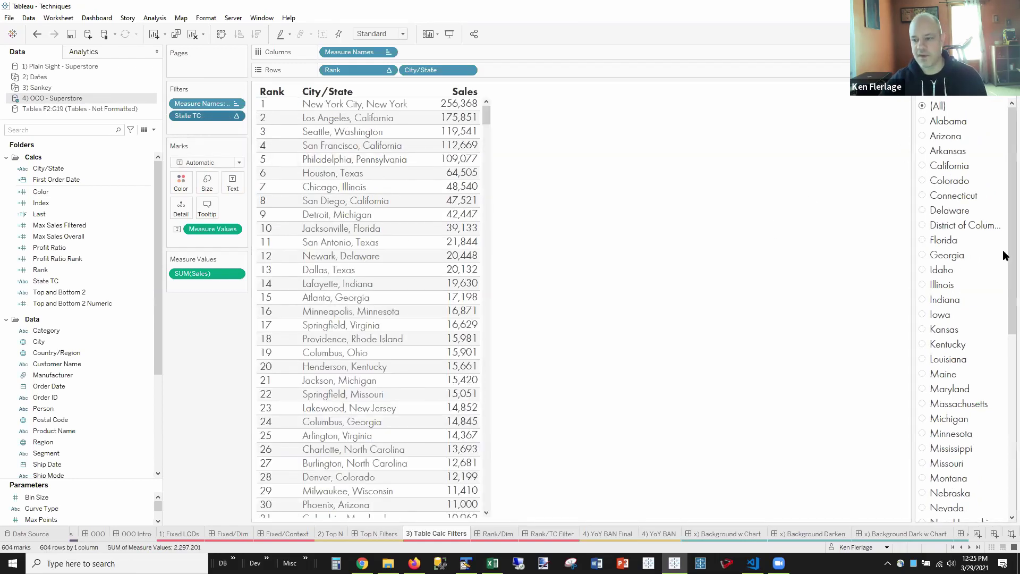
# Filter the ranked cities to Pennsylvania with the State TC filter, and open the Rank/TC Filter diagram for comparison
pyautogui.scroll(-7, 1003, 250)
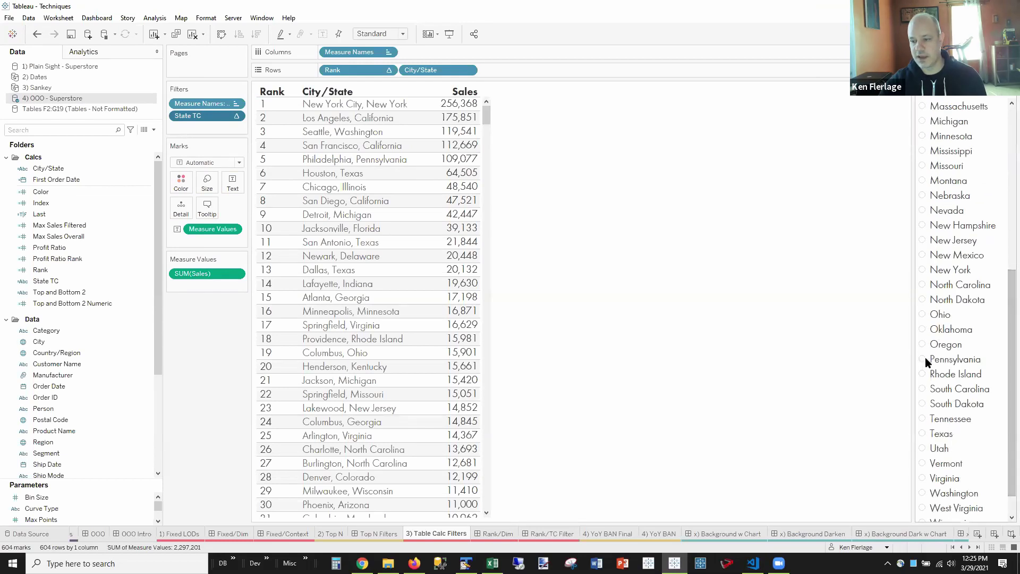
pyautogui.click(924, 360)
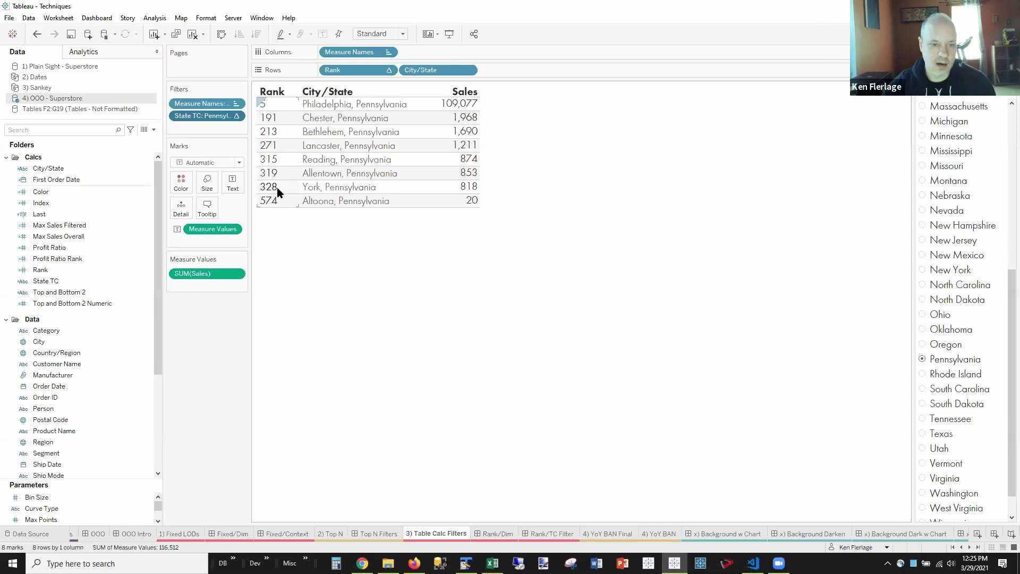
pyautogui.click(541, 535)
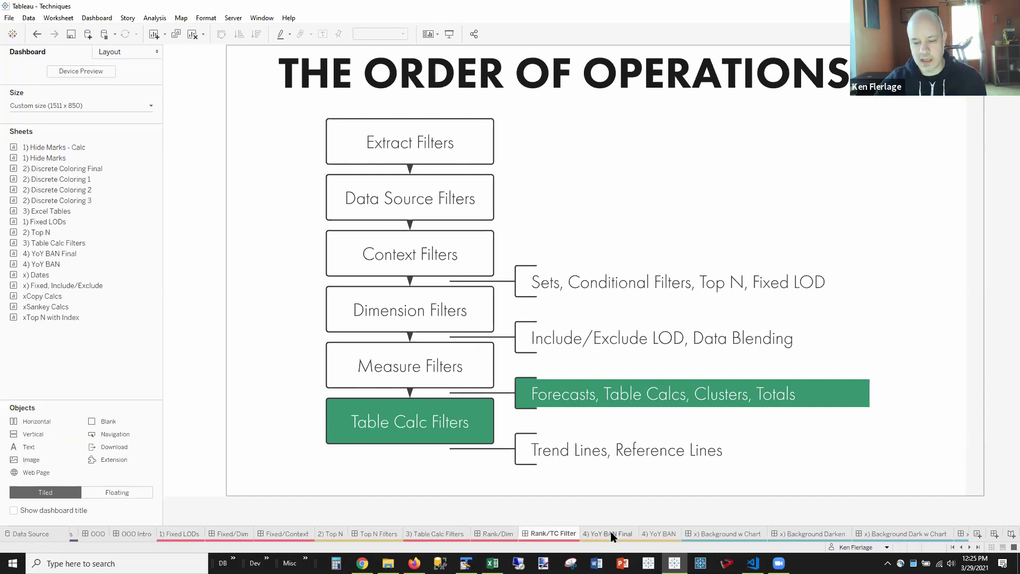
# Review the 4) YoY BAN Final sheet, and check which quick table calculation the second Sales measure uses on the 4) YoY BAN sheet
pyautogui.moveTo(611, 534)
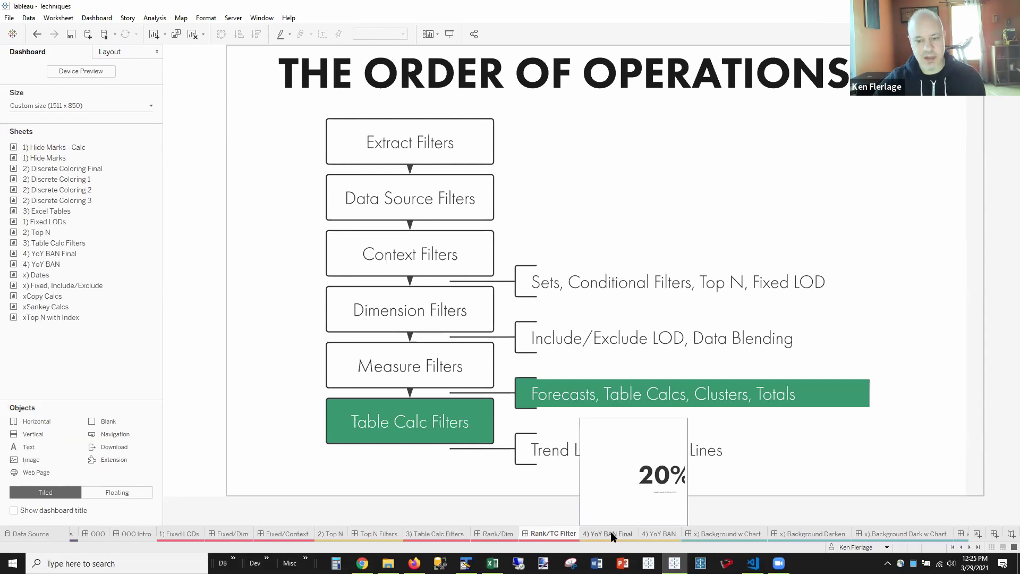
pyautogui.click(611, 533)
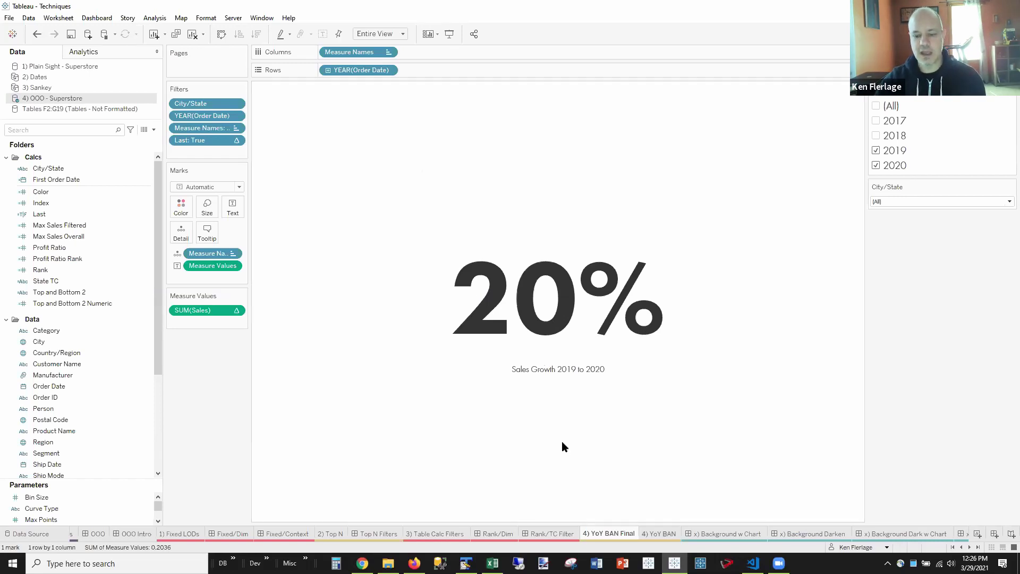
pyautogui.click(639, 535)
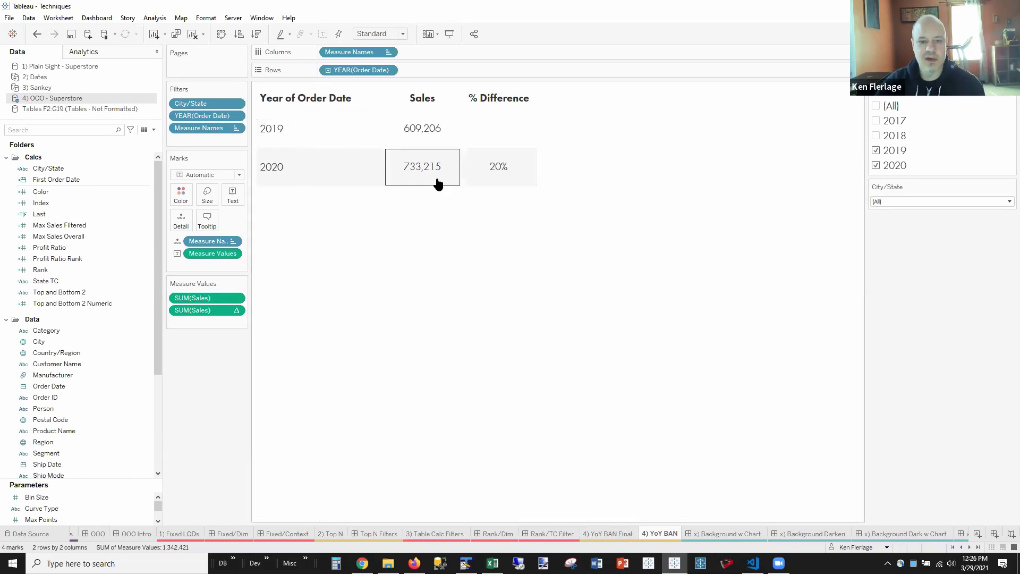
pyautogui.rightClick(211, 311)
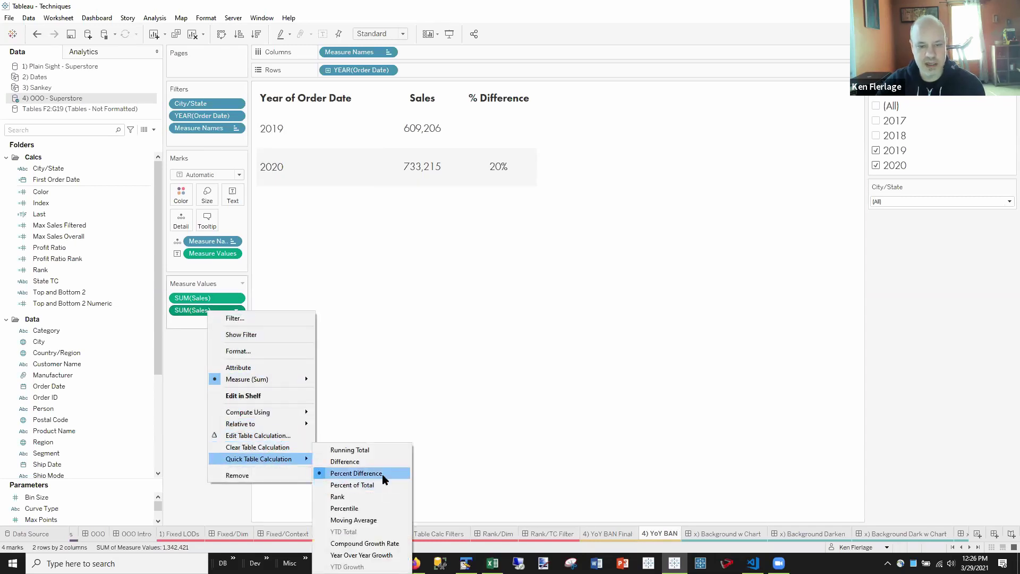
pyautogui.click(187, 341)
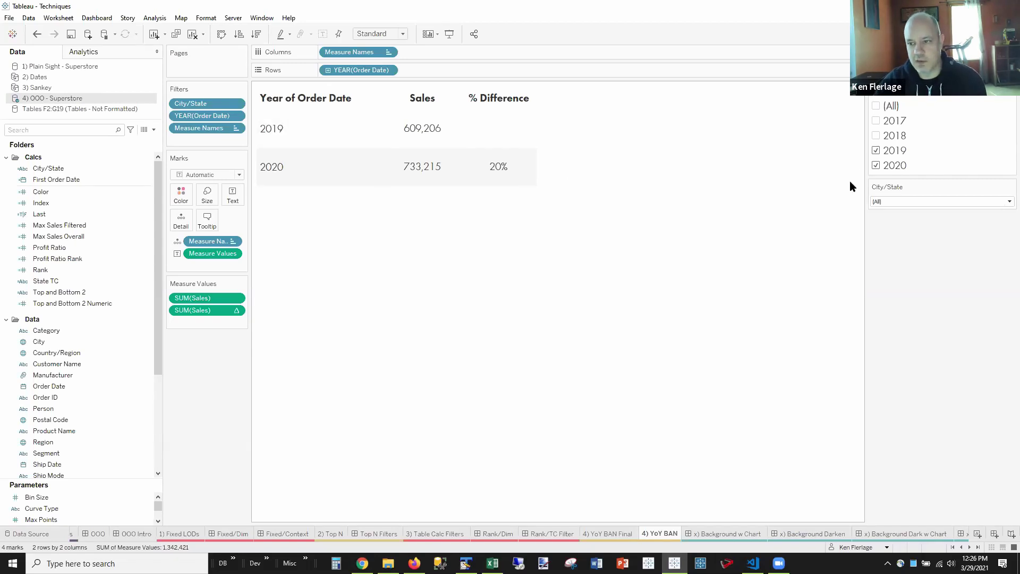
# Try excluding 2019 from the order year filter, and include it again
pyautogui.click(876, 152)
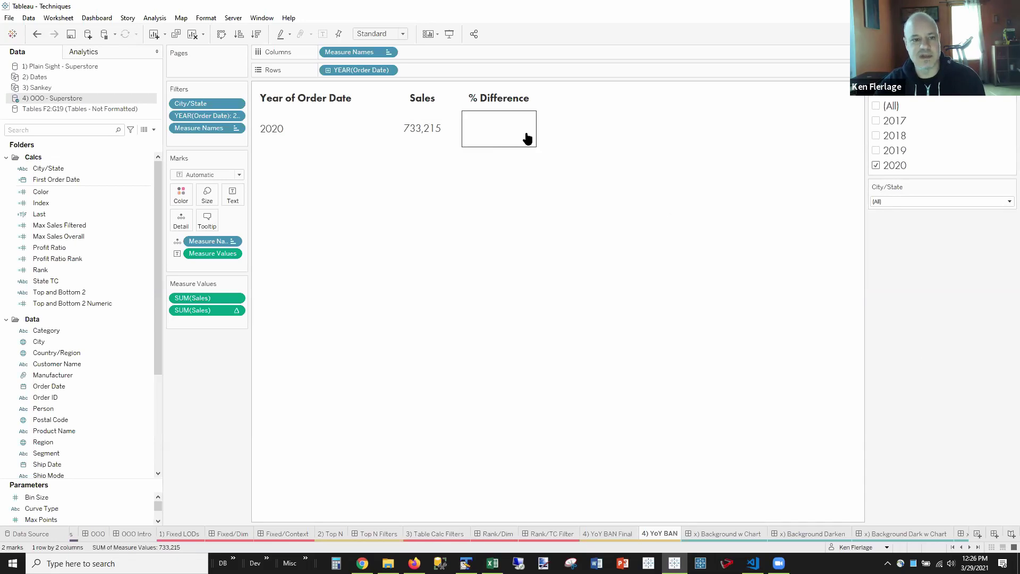
pyautogui.click(875, 150)
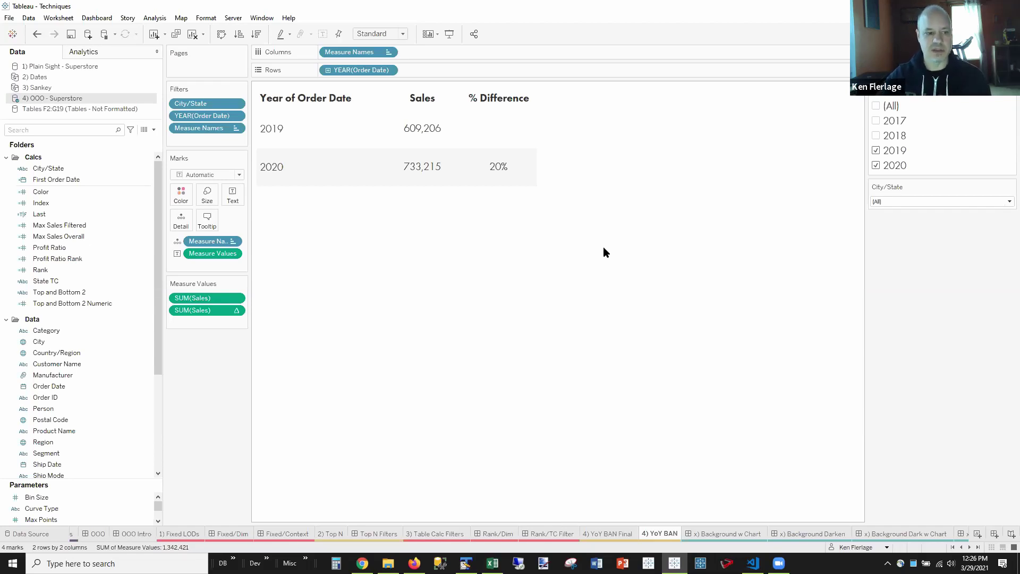
# Review the IF LAST()=0 THEN TRUE ELSE FALSE END formula of the Last calculated field, and close it unchanged
pyautogui.rightClick(42, 214)
pyautogui.click(88, 265)
pyautogui.scroll(6, 338, 348)
pyautogui.scroll(1, 325, 336)
pyautogui.moveTo(296, 170); pyautogui.dragTo(296, 229)
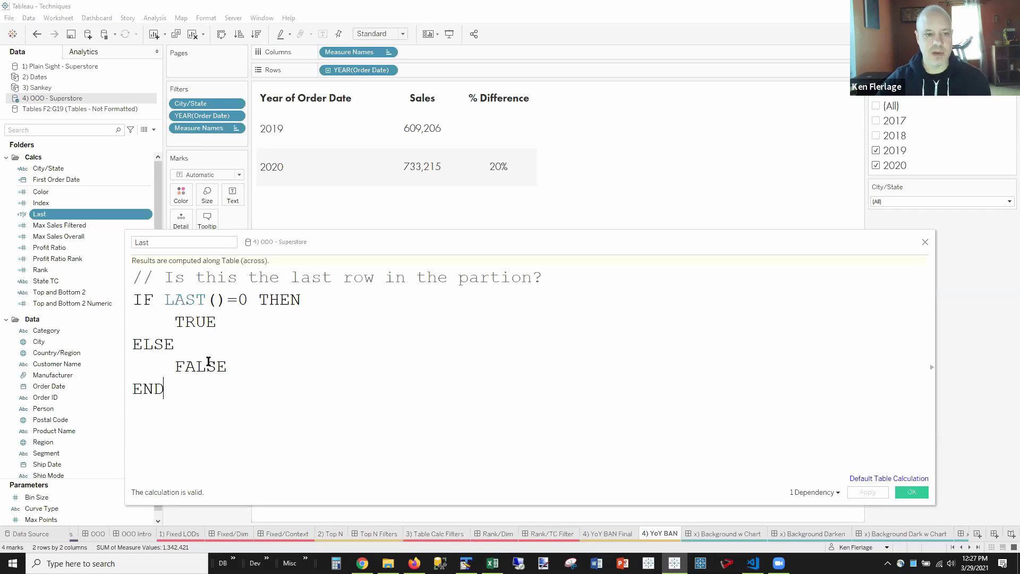
pyautogui.click(925, 242)
# Filter the 4) YoY BAN sheet by the Last calculated field, keeping only True
pyautogui.moveTo(53, 214); pyautogui.dragTo(184, 138)
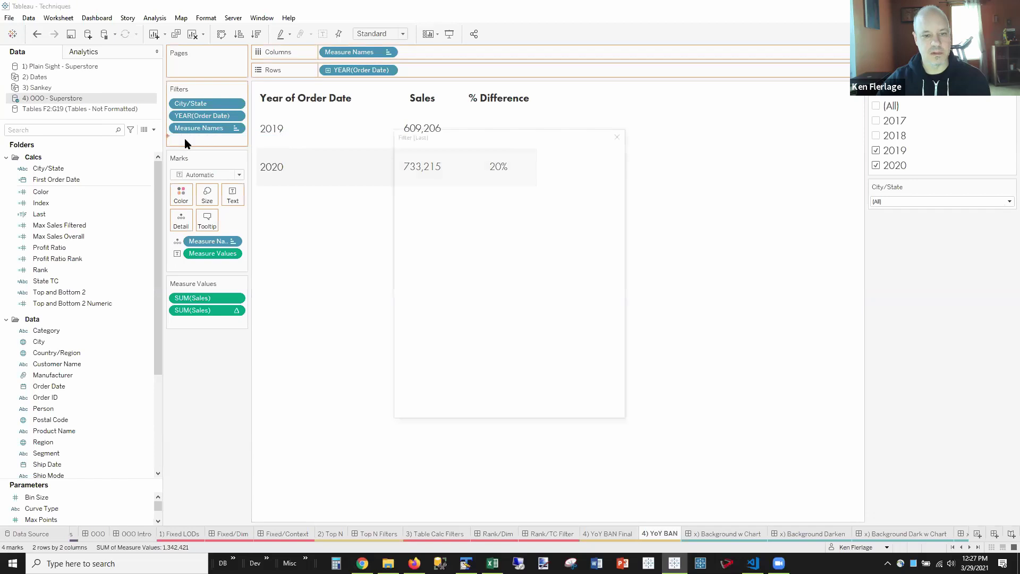
pyautogui.click(410, 211)
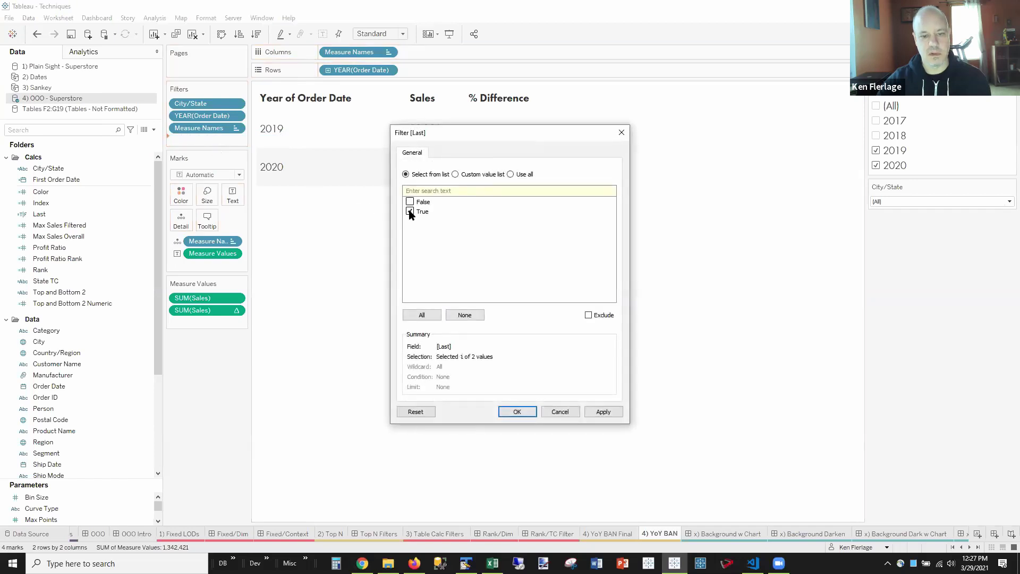
pyautogui.click(517, 412)
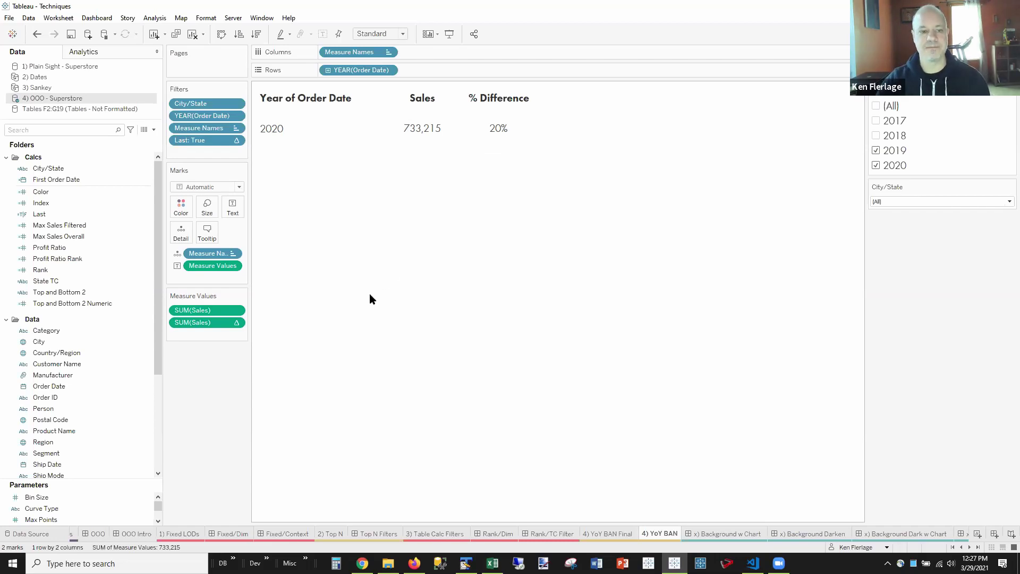
# Remove the plain Sales measure from the view, and hide the order year header
pyautogui.moveTo(207, 311); pyautogui.dragTo(189, 372)
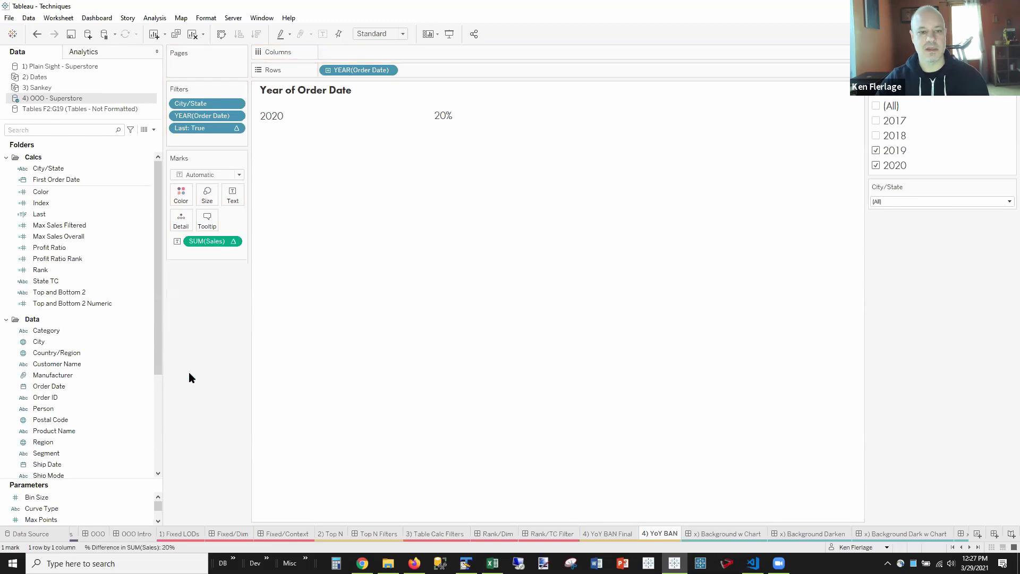
pyautogui.rightClick(353, 72)
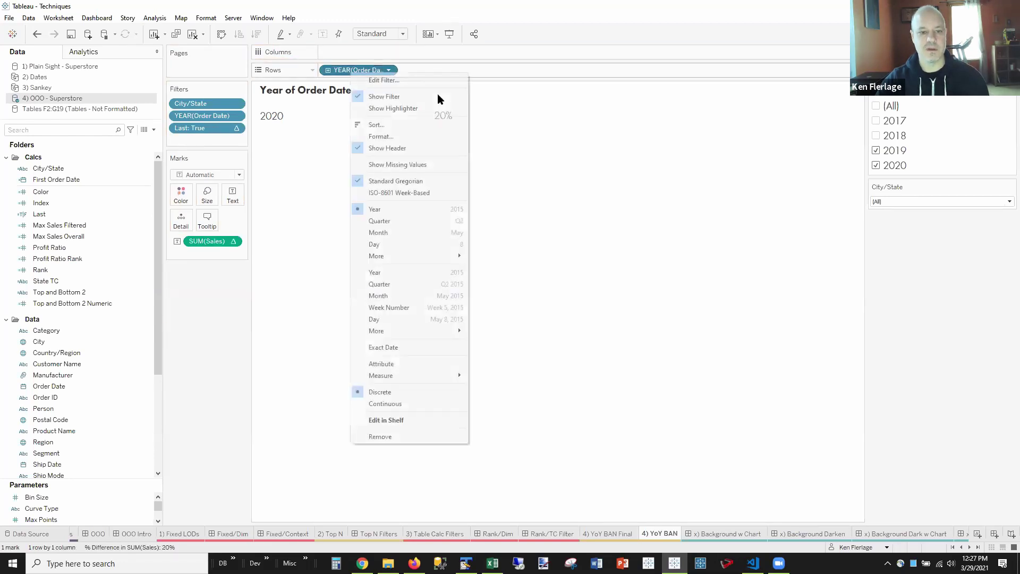
pyautogui.click(404, 147)
# Fit the sheet to Entire View, and enlarge the text of the percent difference mark
pyautogui.click(403, 34)
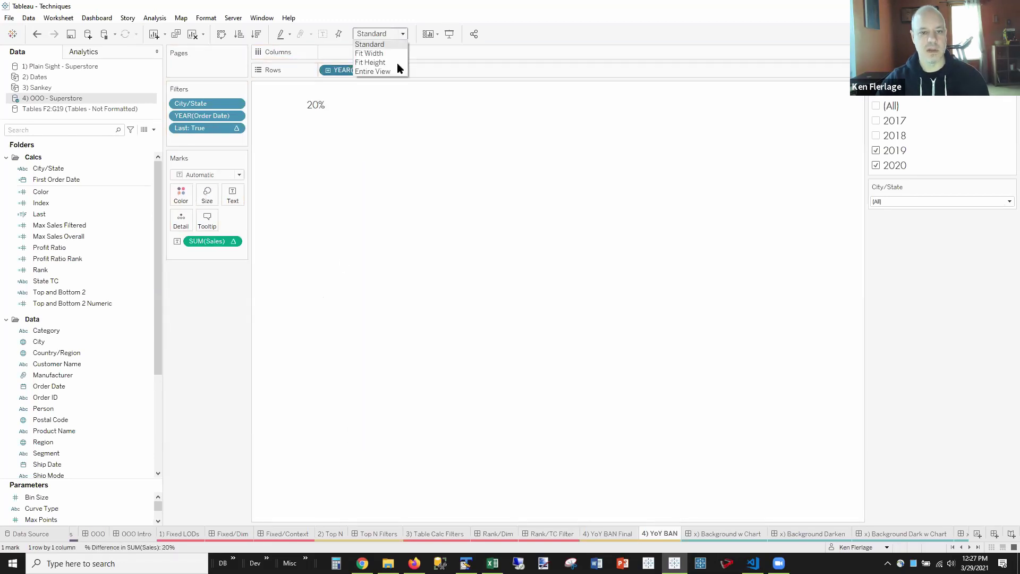
pyautogui.click(382, 68)
pyautogui.click(207, 195)
pyautogui.moveTo(228, 222); pyautogui.dragTo(295, 221)
pyautogui.click(178, 407)
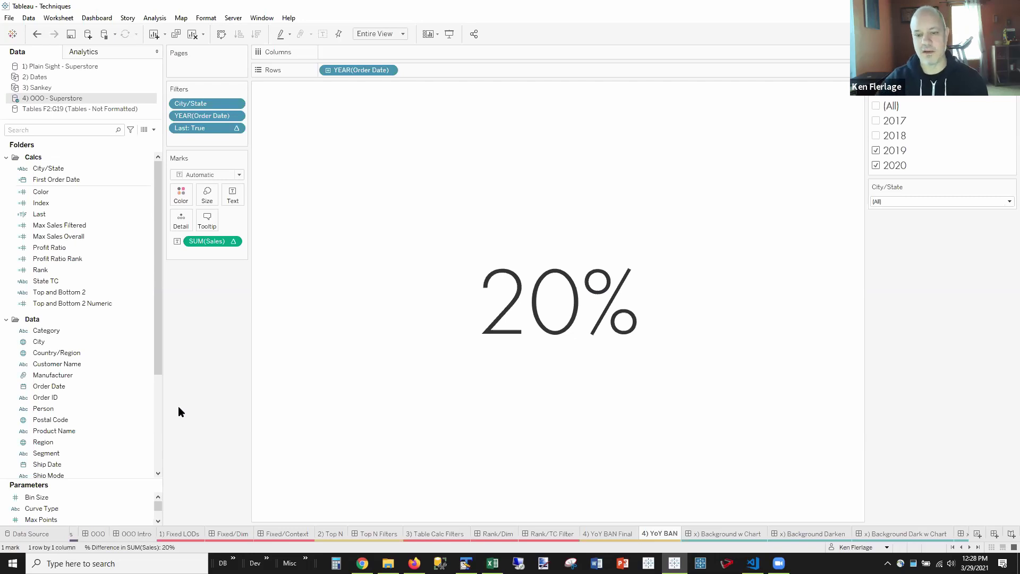
pyautogui.click(598, 323)
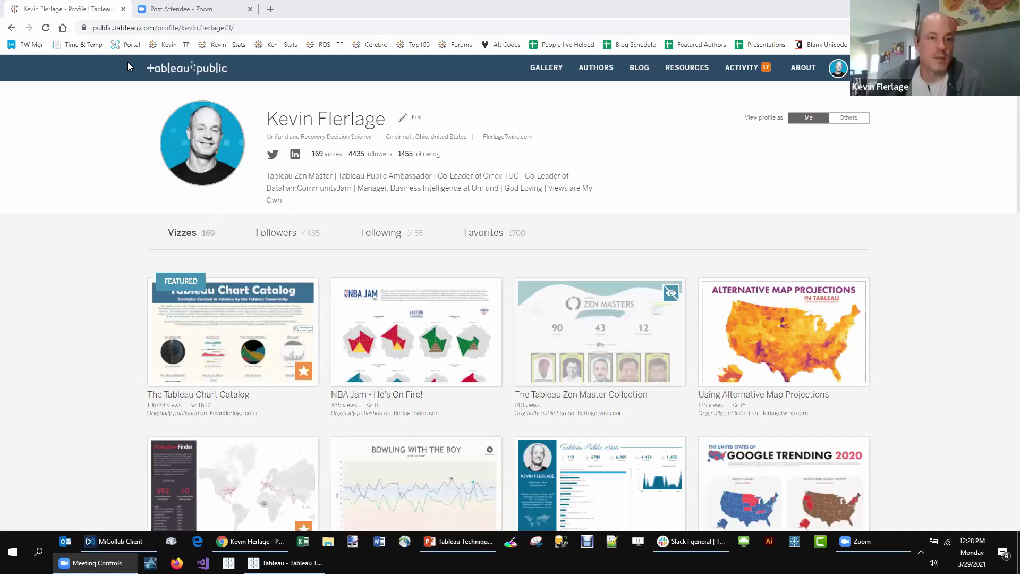
# Switch to the Tableau Techniques - PRESENTATION COPY workbook in Tableau, and open its Scatterplot dashboard
pyautogui.moveTo(287, 563)
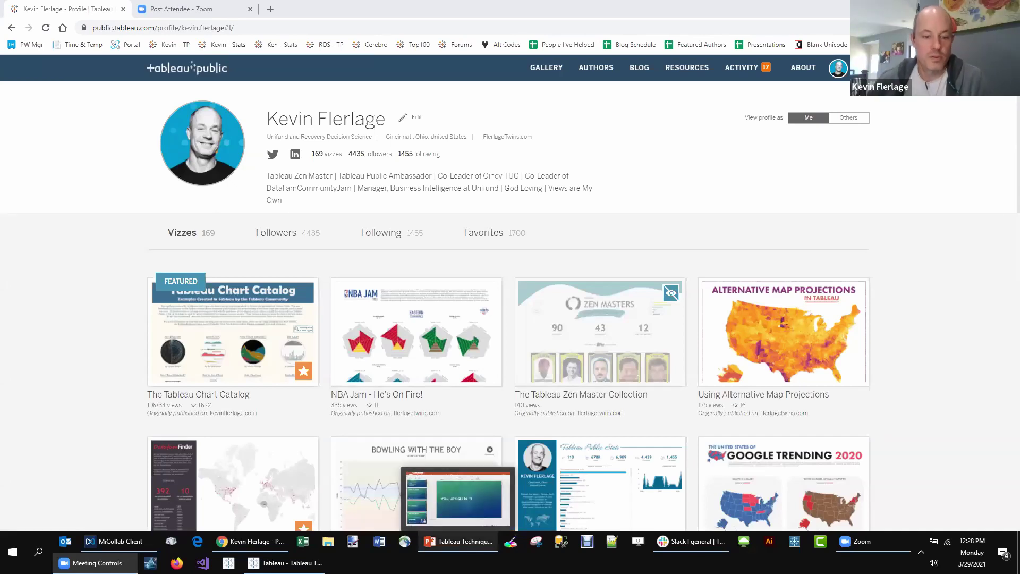
pyautogui.click(318, 488)
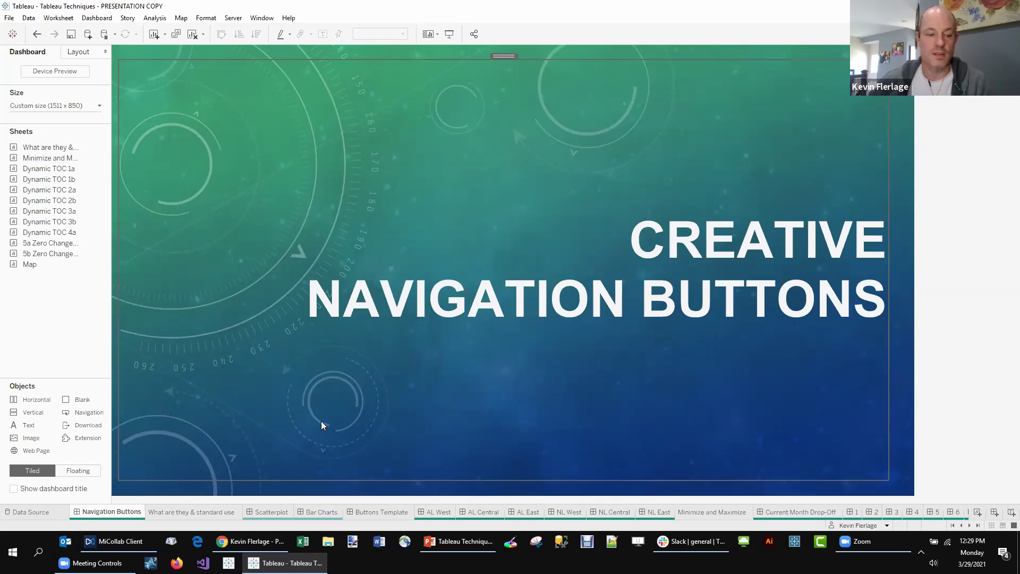
pyautogui.click(193, 513)
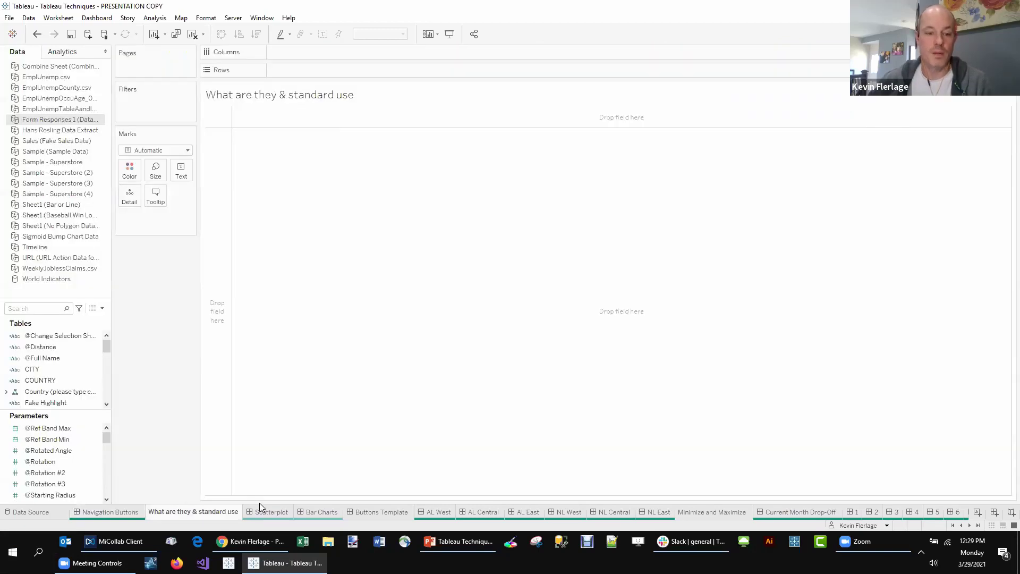
pyautogui.click(262, 512)
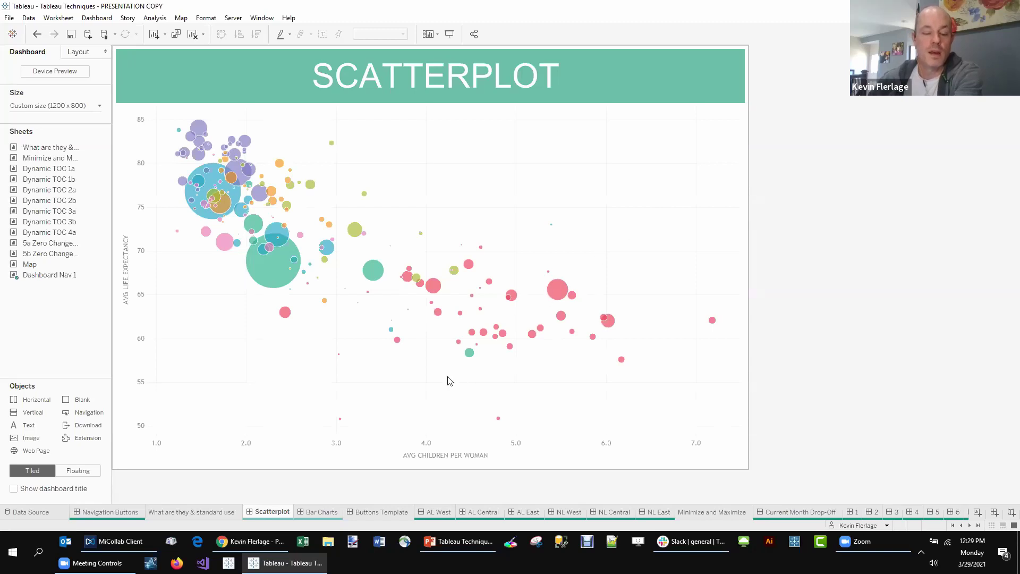
# Compare the Bar Charts and Scatterplot dashboards by switching between them, ending on Scatterplot
pyautogui.moveTo(320, 512)
pyautogui.click(322, 511)
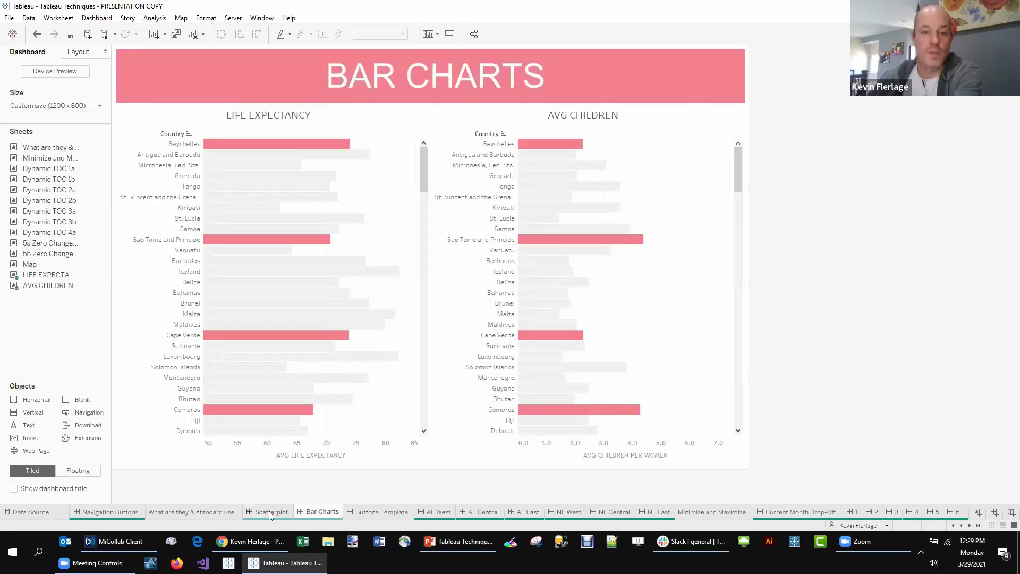
pyautogui.click(269, 511)
pyautogui.click(319, 512)
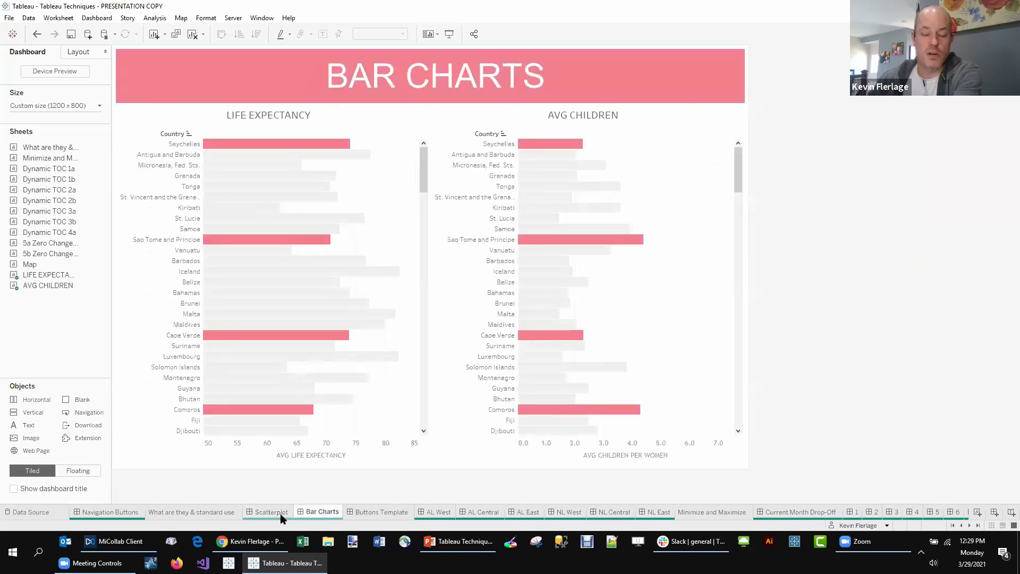
pyautogui.click(274, 516)
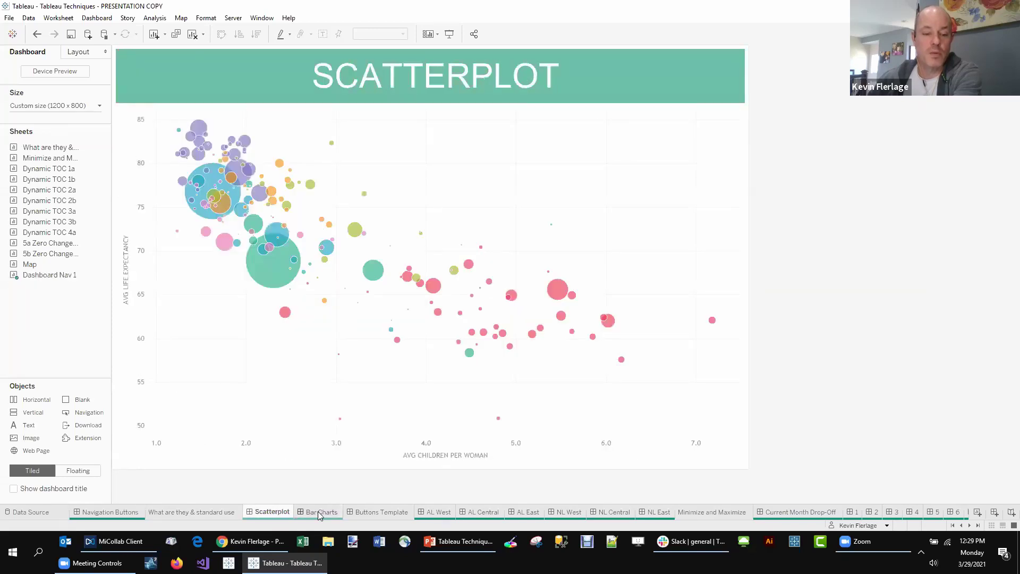
pyautogui.click(317, 511)
pyautogui.click(265, 515)
# Add a Navigation button to the Scatterplot dashboard's header, and set it to navigate to Bar Charts
pyautogui.moveTo(81, 415); pyautogui.dragTo(658, 109)
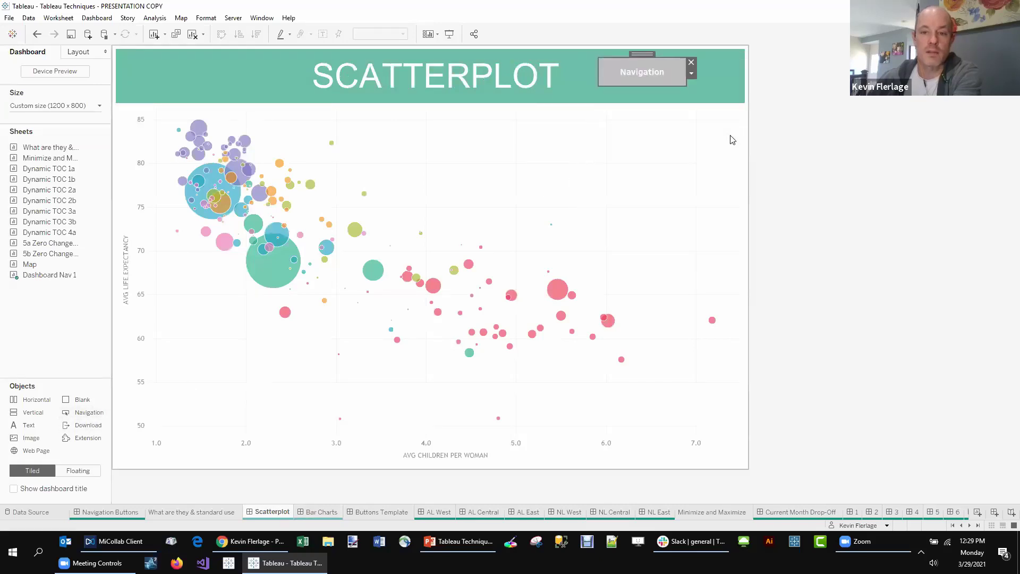
pyautogui.click(691, 73)
pyautogui.click(723, 87)
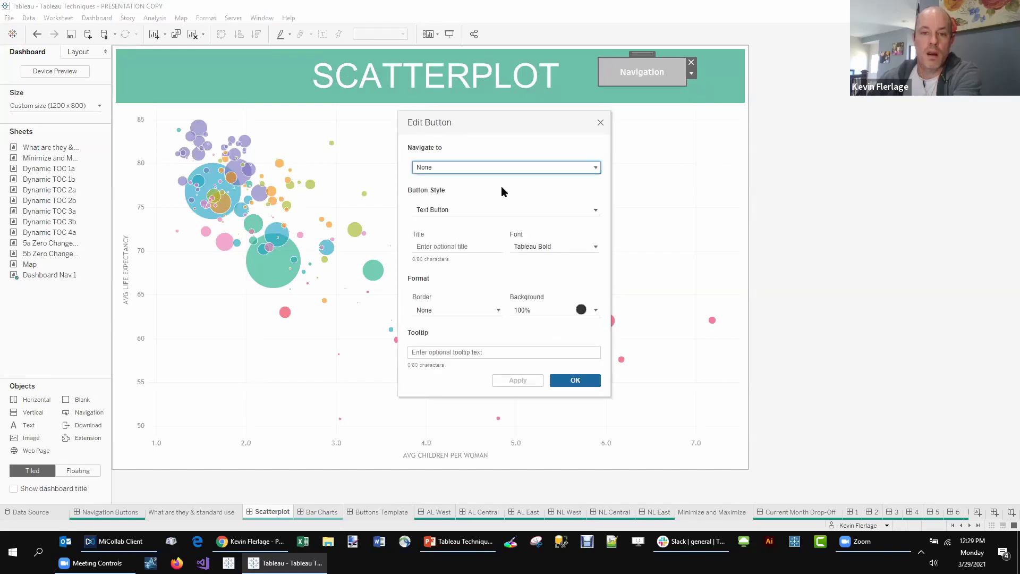
pyautogui.click(447, 168)
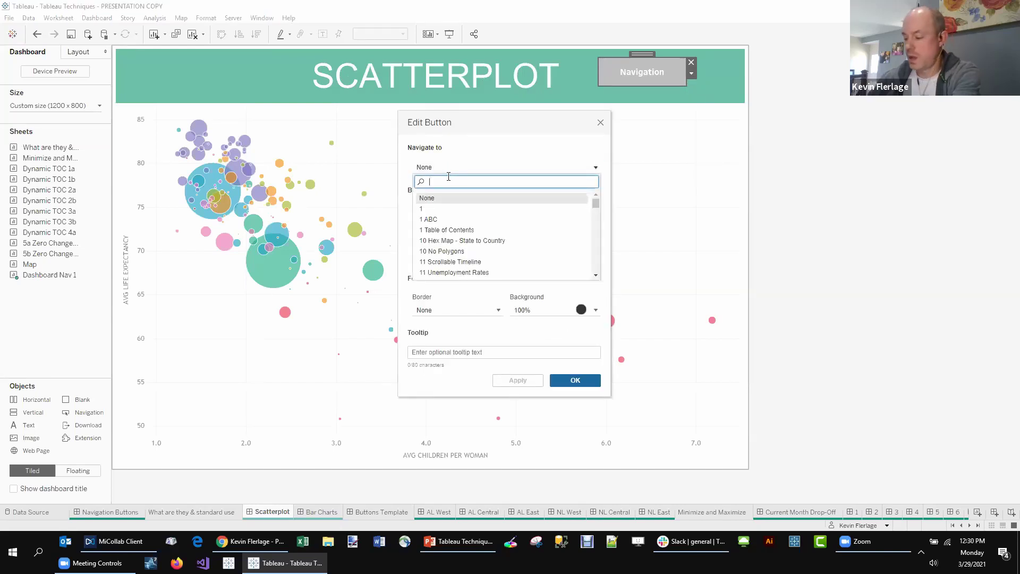
pyautogui.write('bar')
pyautogui.click(483, 208)
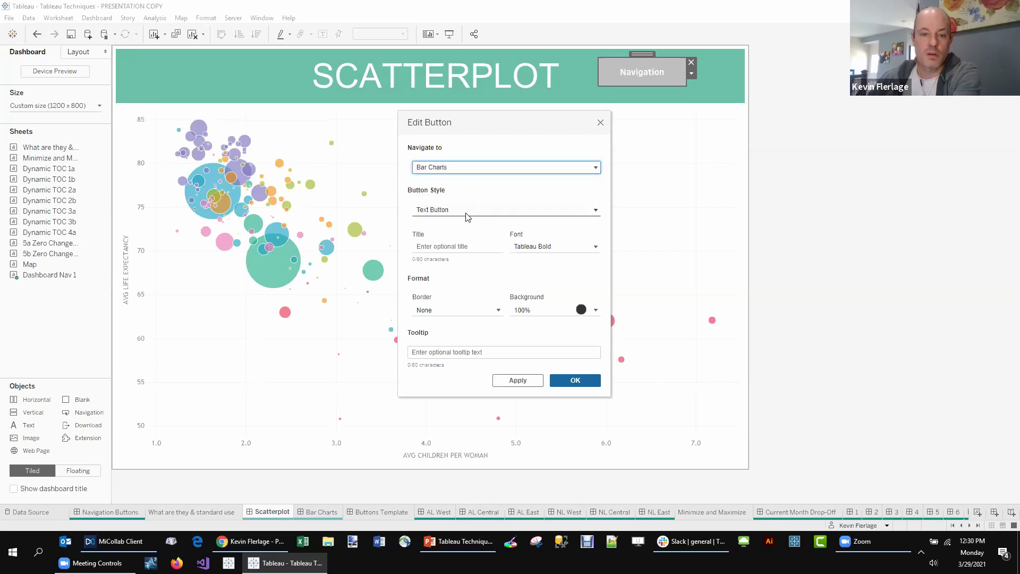
# Keep the navigation button as a text button, title it BAR CHART, and give it an orange background
pyautogui.click(458, 213)
pyautogui.click(462, 210)
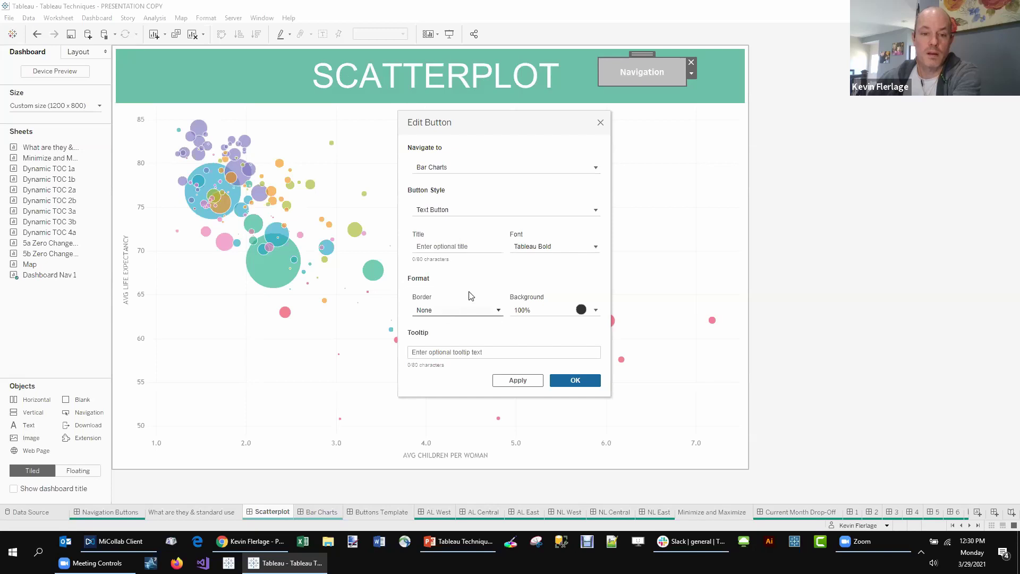
pyautogui.click(466, 247)
pyautogui.press('capslock')
pyautogui.write('BAR CHART')
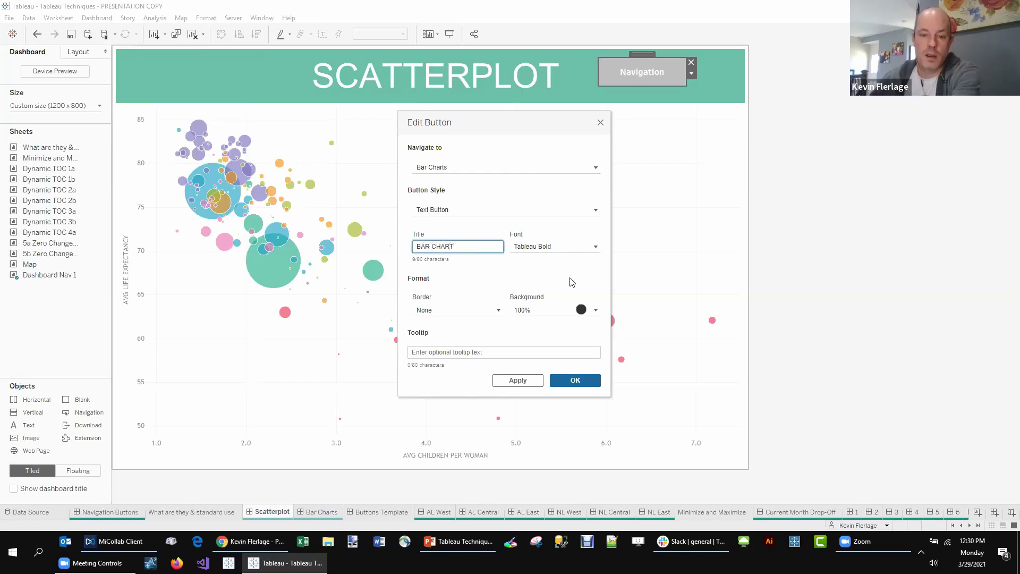
pyautogui.click(585, 310)
pyautogui.click(541, 345)
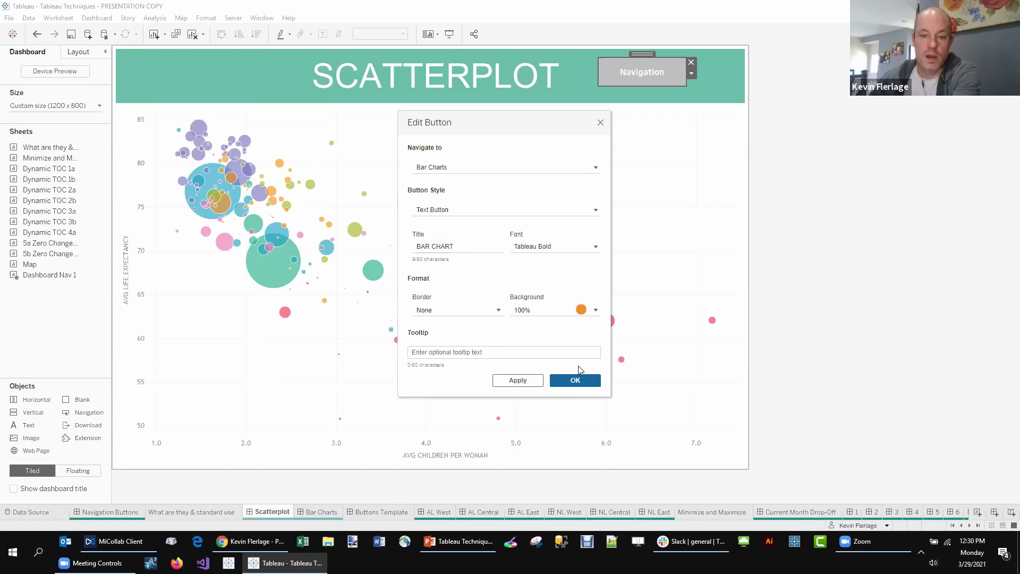
pyautogui.click(576, 381)
# Move the BAR CHART button closer to the header's right edge, and test it by navigating to the Bar Charts dashboard
pyautogui.moveTo(644, 53); pyautogui.dragTo(686, 56)
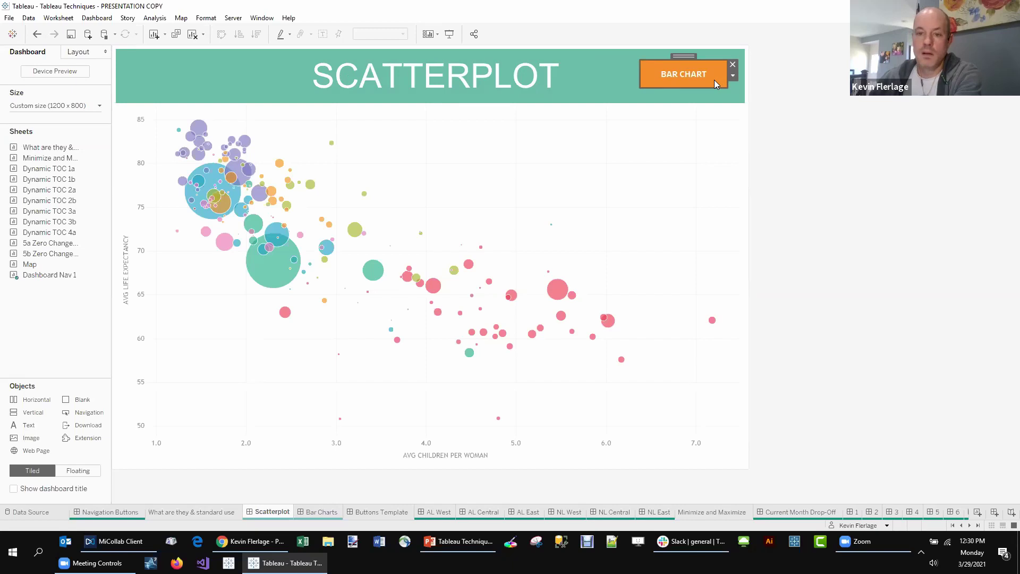
pyautogui.keyDown('alt'); pyautogui.click(698, 74); pyautogui.keyUp('alt')
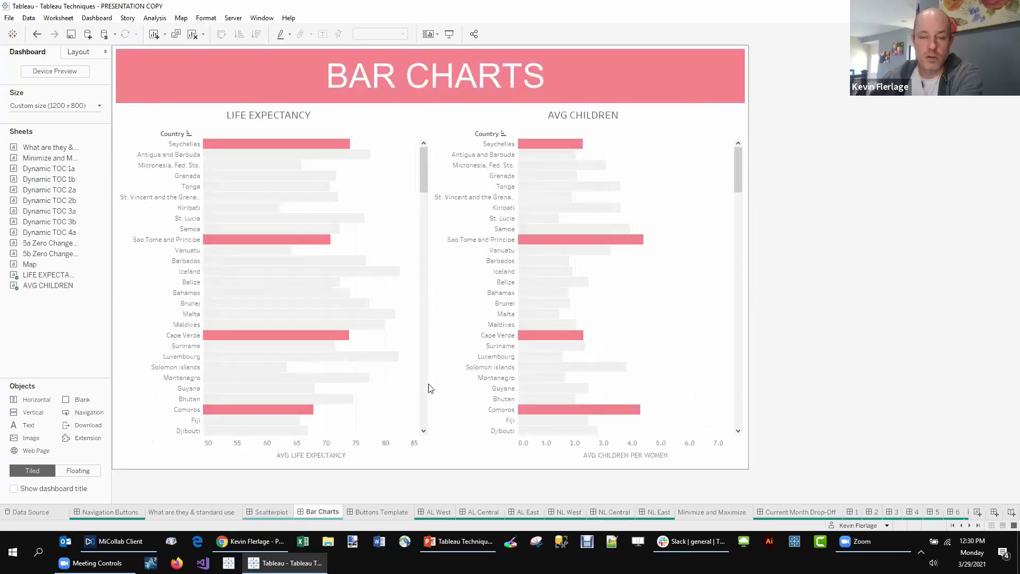
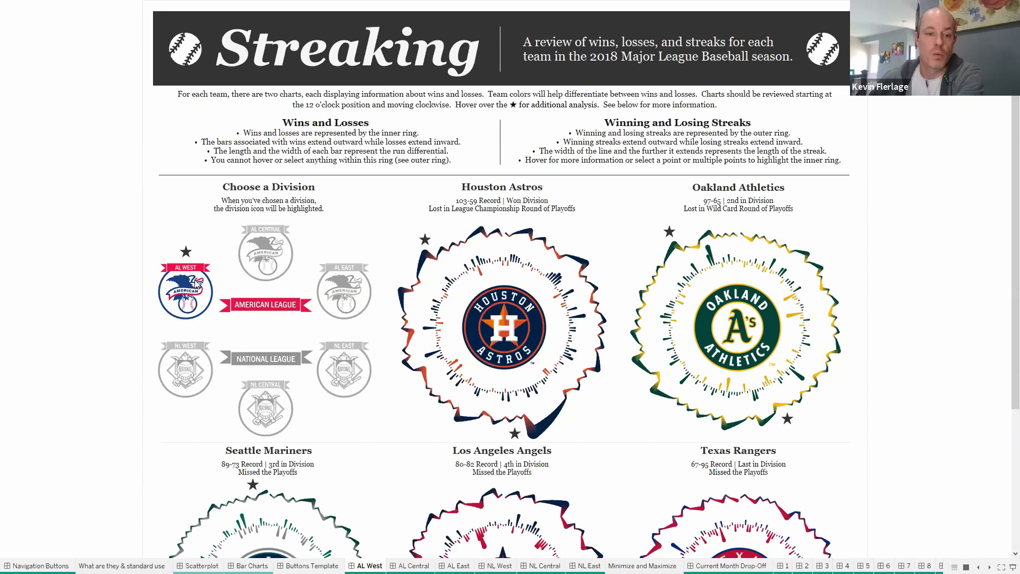
# Browse the Streaking dashboards by navigating from AL West to AL Central and NL Central through the division icons, and look over the NL Central charts
pyautogui.click(282, 257)
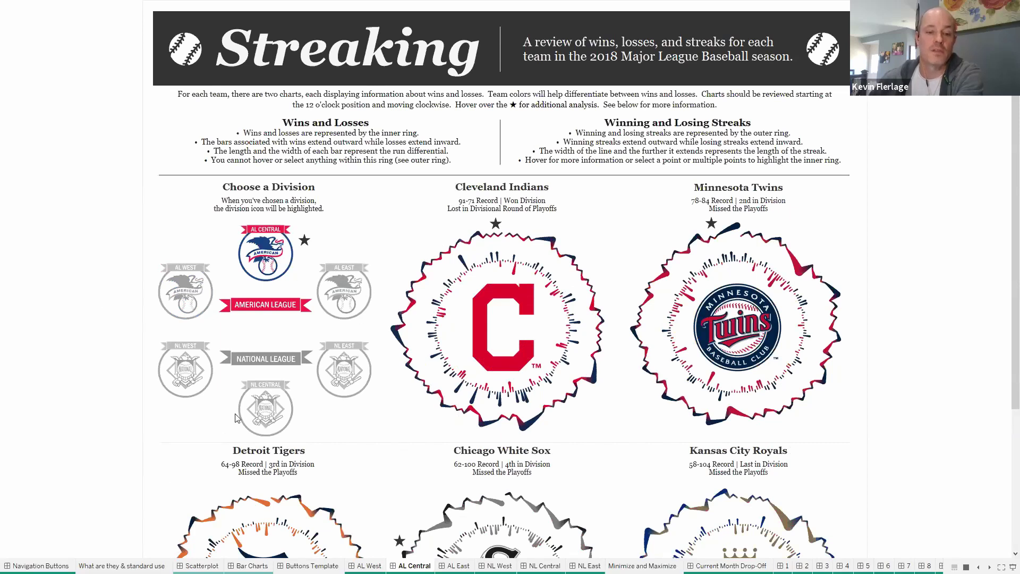
pyautogui.click(271, 405)
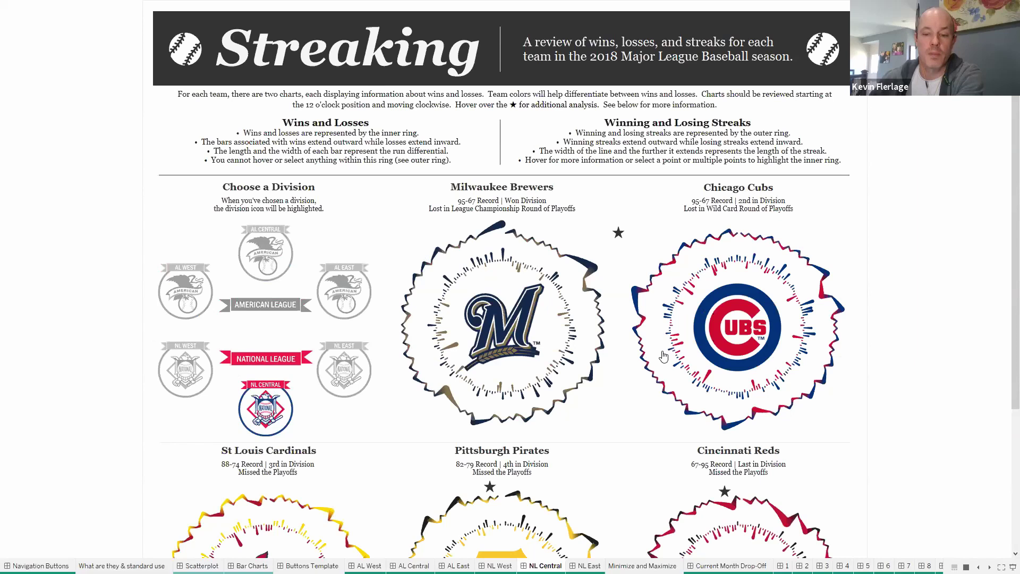
pyautogui.scroll(-2, 904, 380)
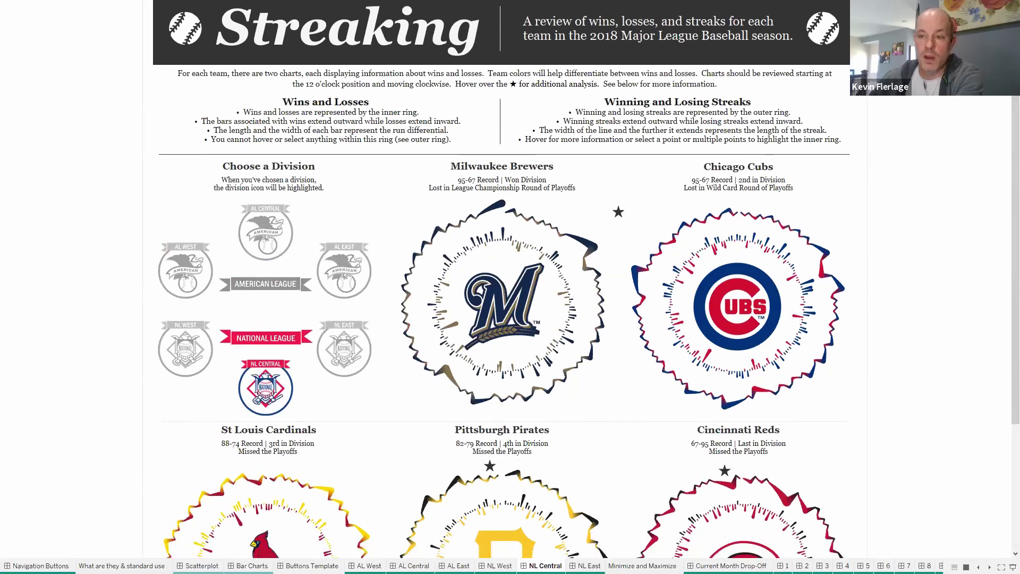
pyautogui.scroll(-5, 904, 381)
pyautogui.scroll(6, 904, 380)
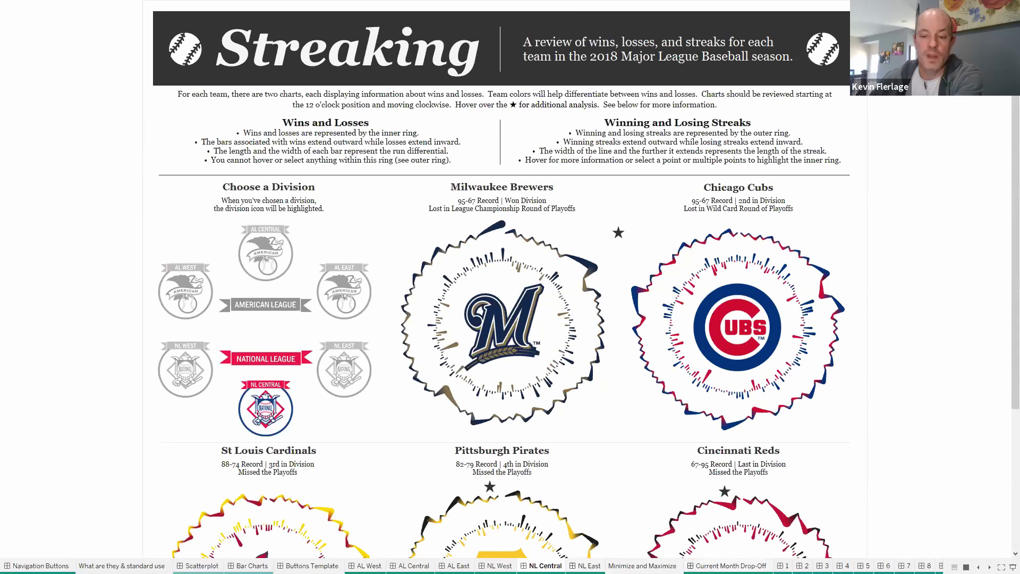
# Open the Current Month Drop-Off dashboard and leave presentation mode, keeping the program window maximized
pyautogui.click(732, 566)
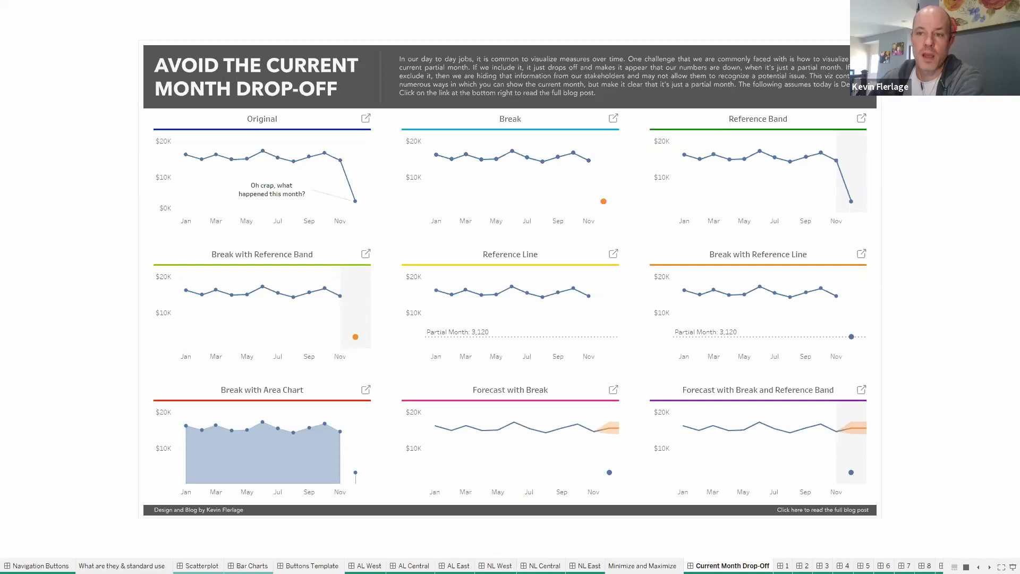
pyautogui.press('Escape')
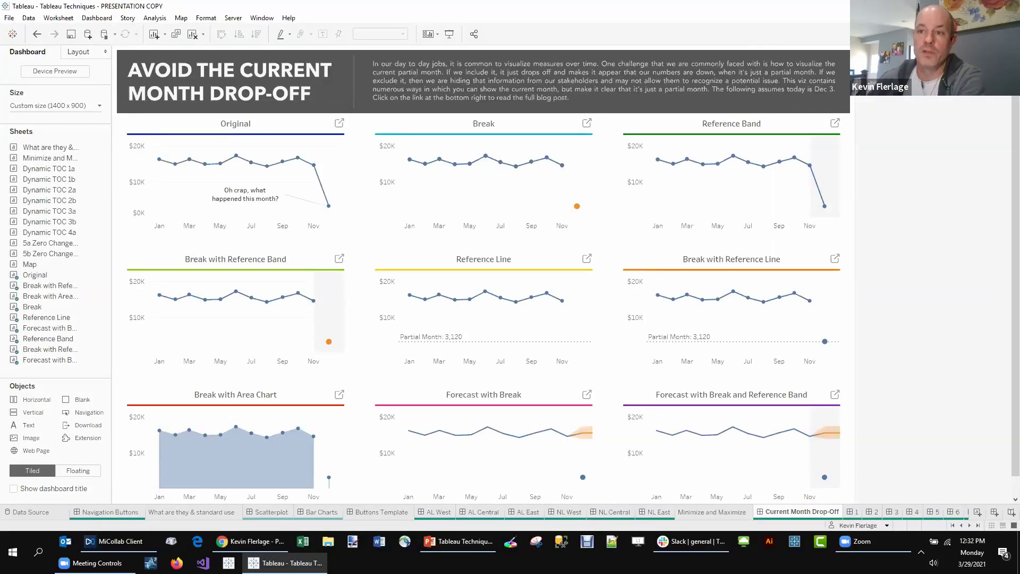
pyautogui.click(983, 6)
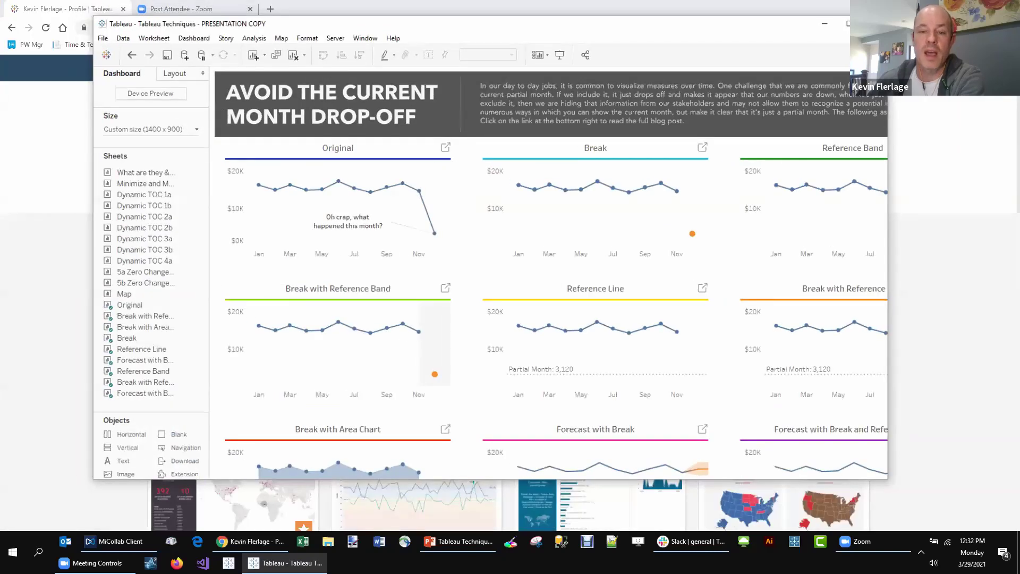
pyautogui.click(850, 24)
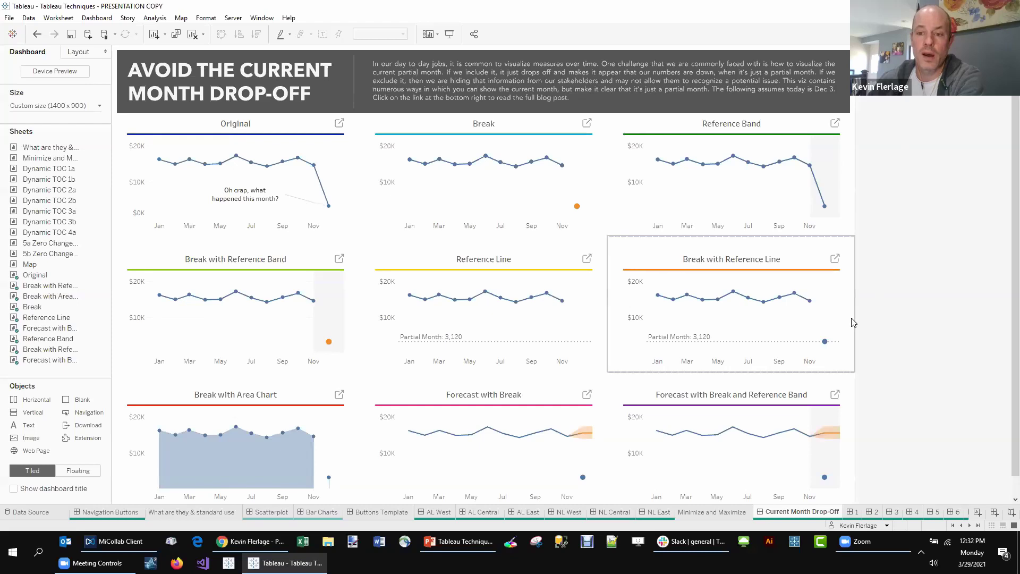
# Expand the Forecast with Break and Reference Band chart with its pop-out button, and return to the Current Month Drop-Off overview
pyautogui.click(972, 526)
pyautogui.click(971, 526)
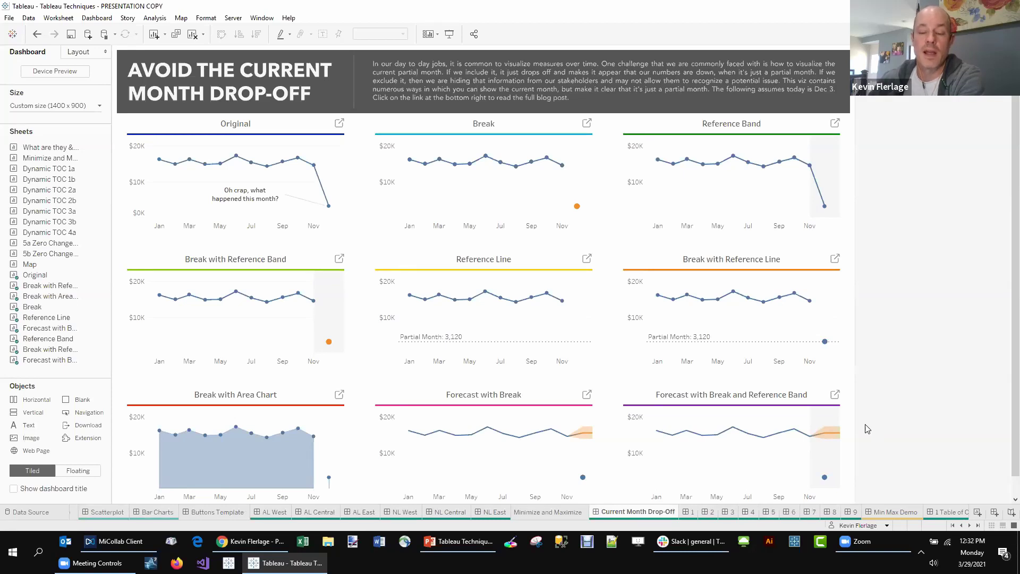
pyautogui.click(838, 396)
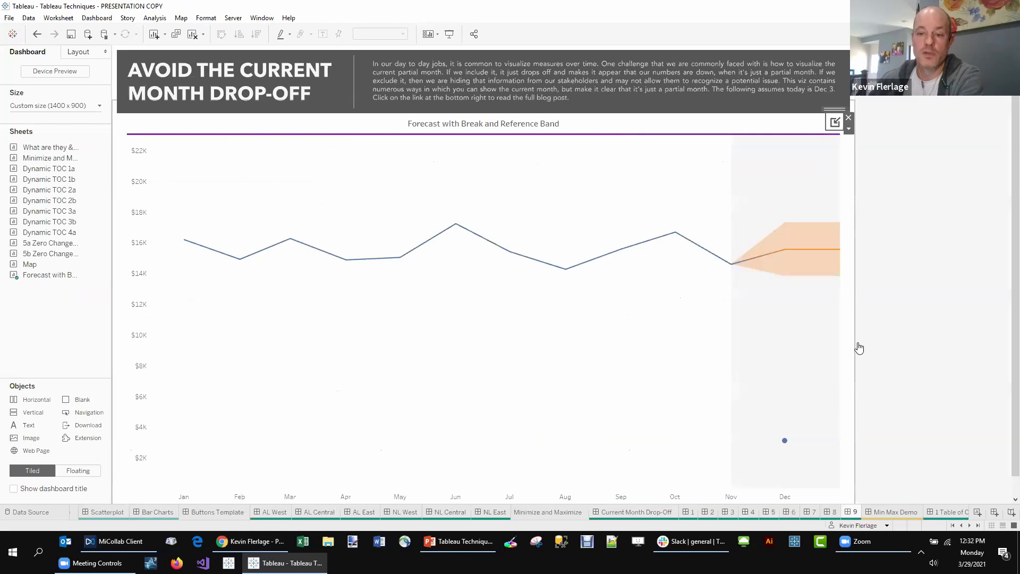
pyautogui.click(834, 123)
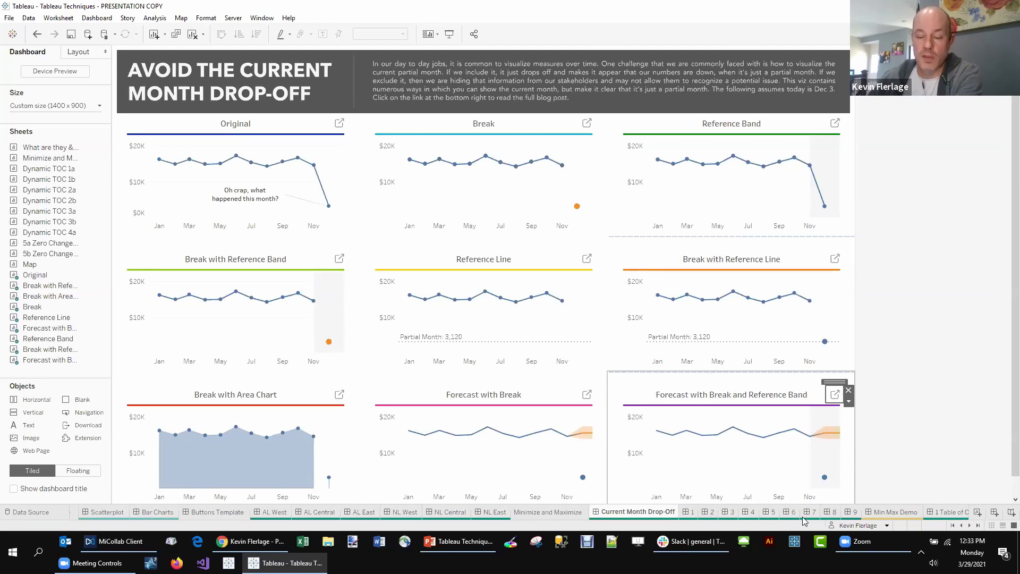
# Open the Min Max Demo dashboard and duplicate it
pyautogui.click(895, 512)
pyautogui.click(970, 526)
pyautogui.click(970, 525)
pyautogui.click(969, 526)
pyautogui.click(970, 525)
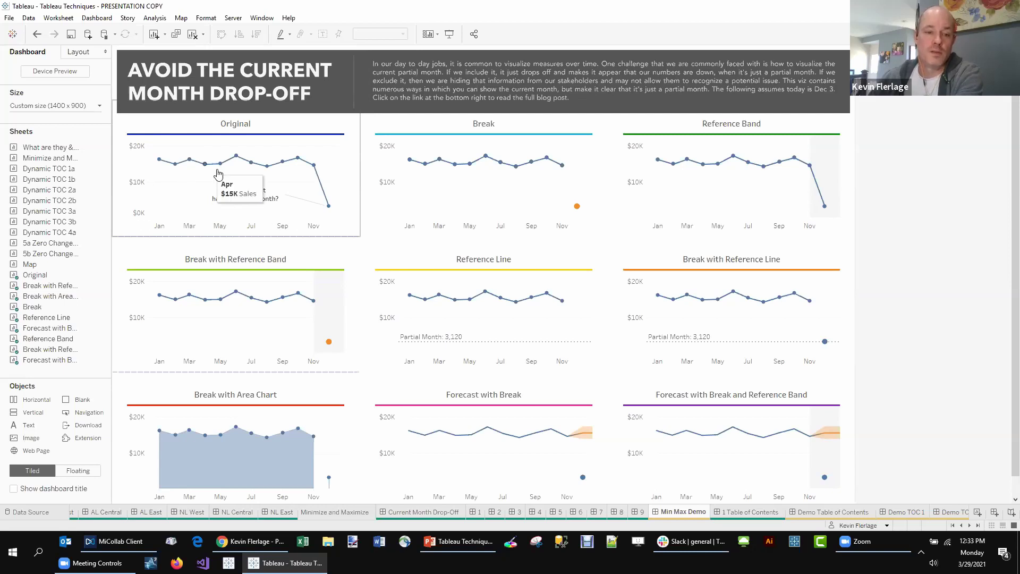
pyautogui.moveTo(329, 207)
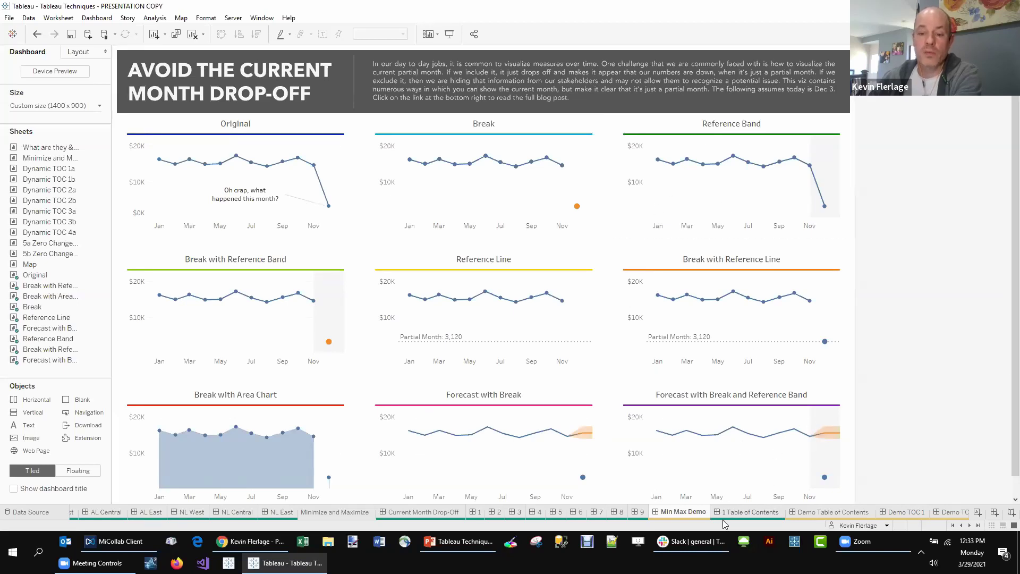
pyautogui.rightClick(677, 513)
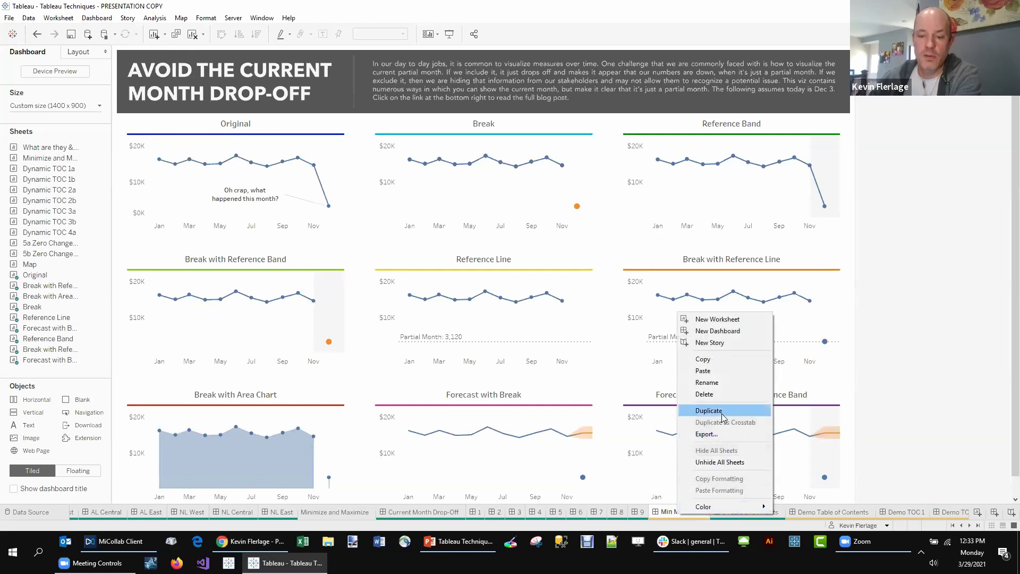
pyautogui.press('Escape')
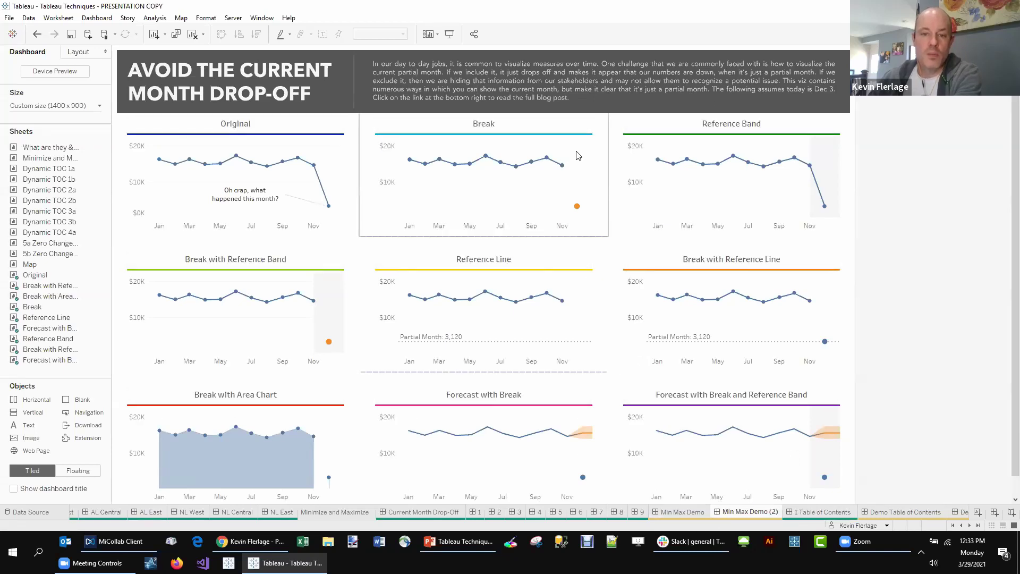
# In Min Max Demo (2), delete the middle column's layout container with the Break, Reference Line and Forecast with Break charts
pyautogui.click(515, 118)
pyautogui.doubleClick(486, 97)
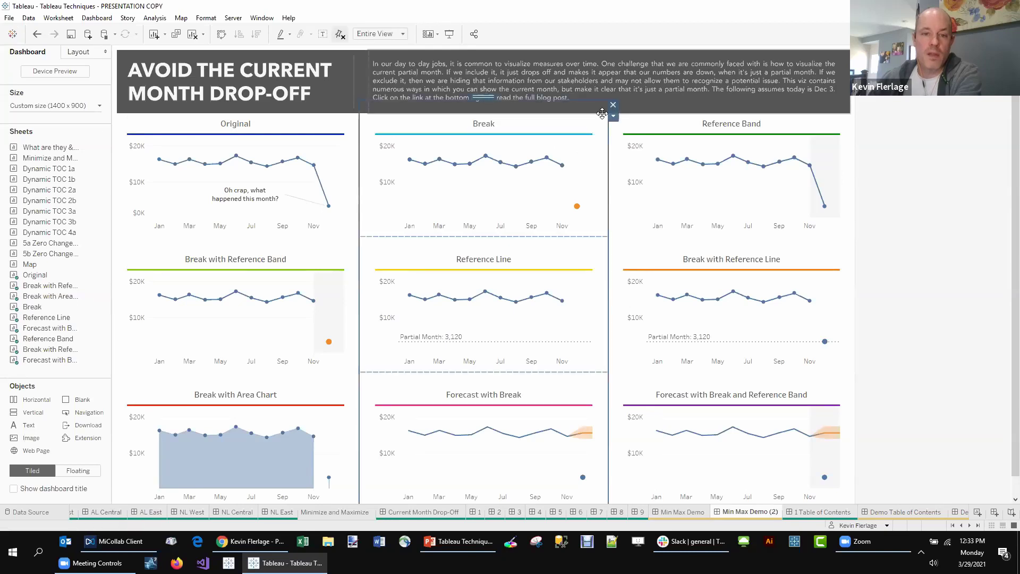
pyautogui.press('Delete')
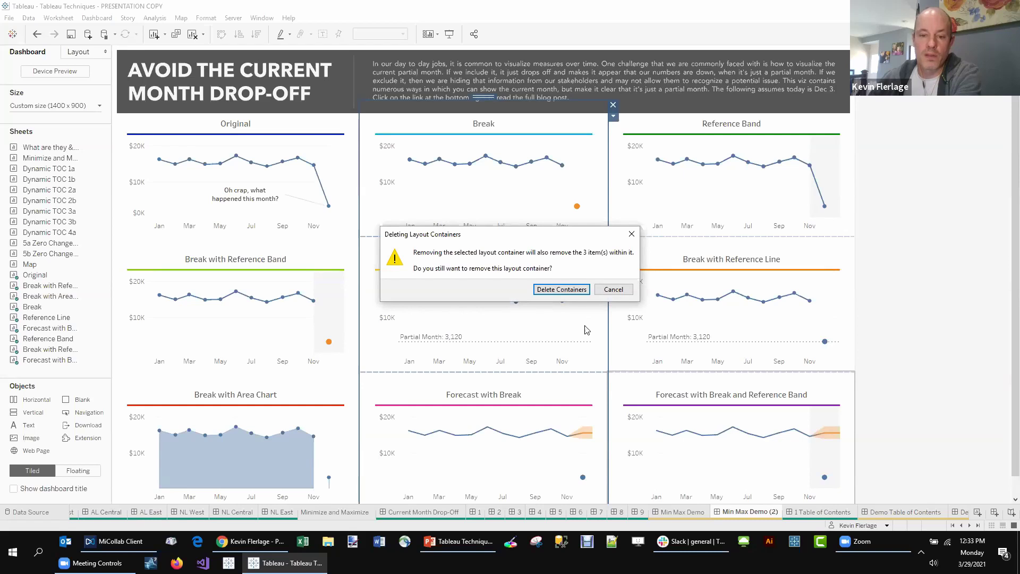
pyautogui.click(561, 289)
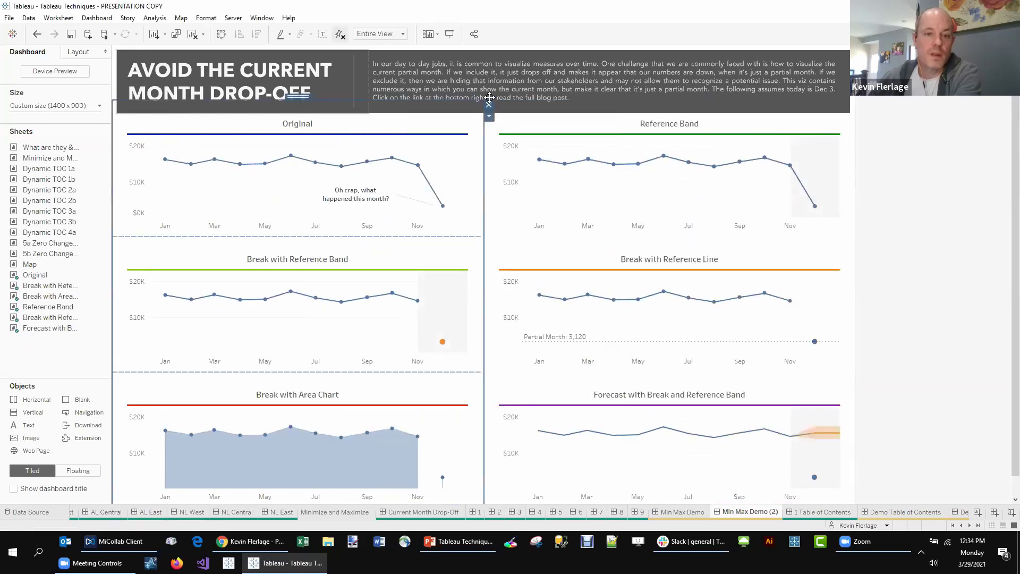
# Delete the container holding Original, plus the Reference Band and Break with Reference Line charts, leaving only Forecast with Break and Reference Band
pyautogui.click(352, 126)
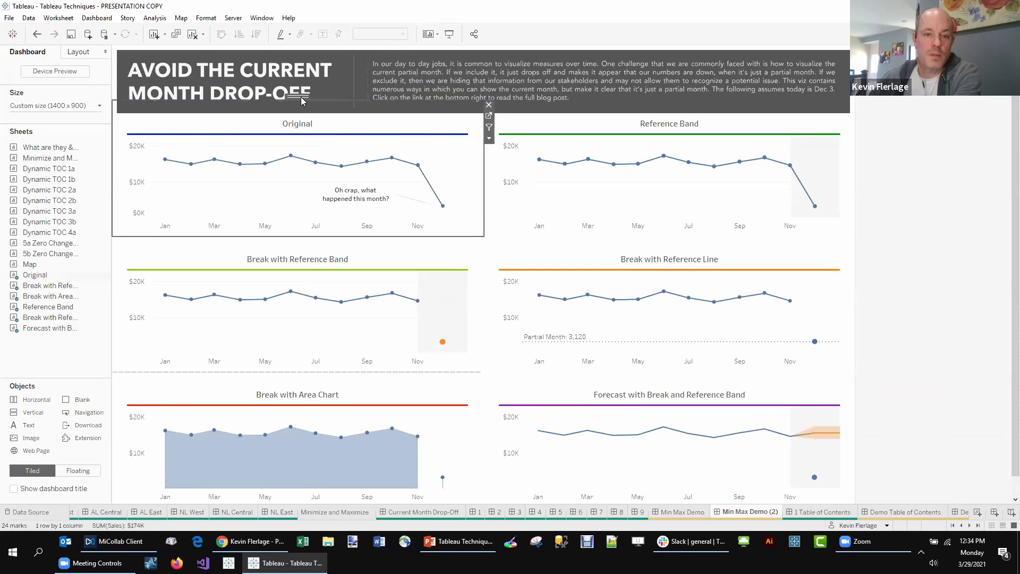
pyautogui.click(489, 105)
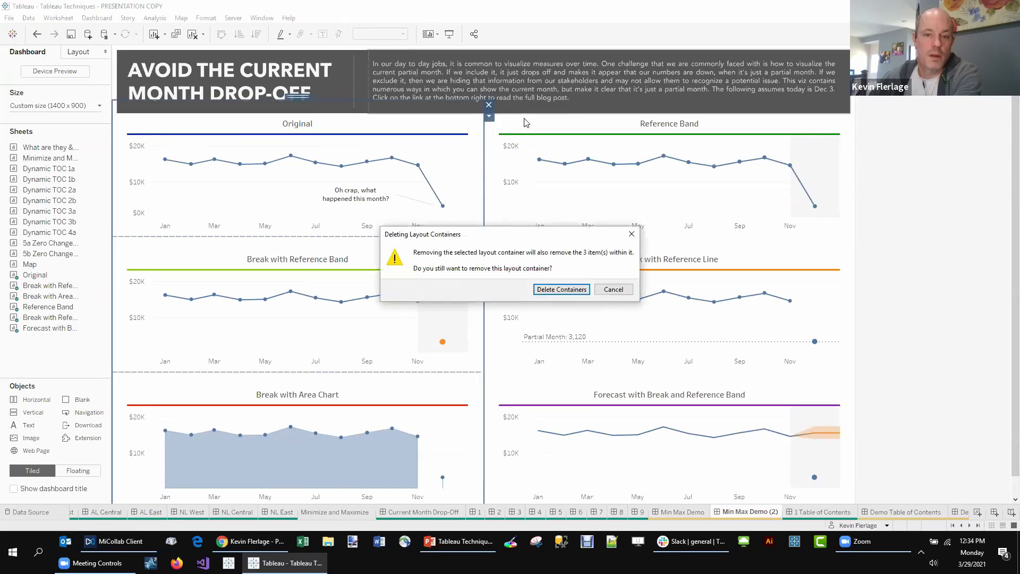
pyautogui.click(560, 289)
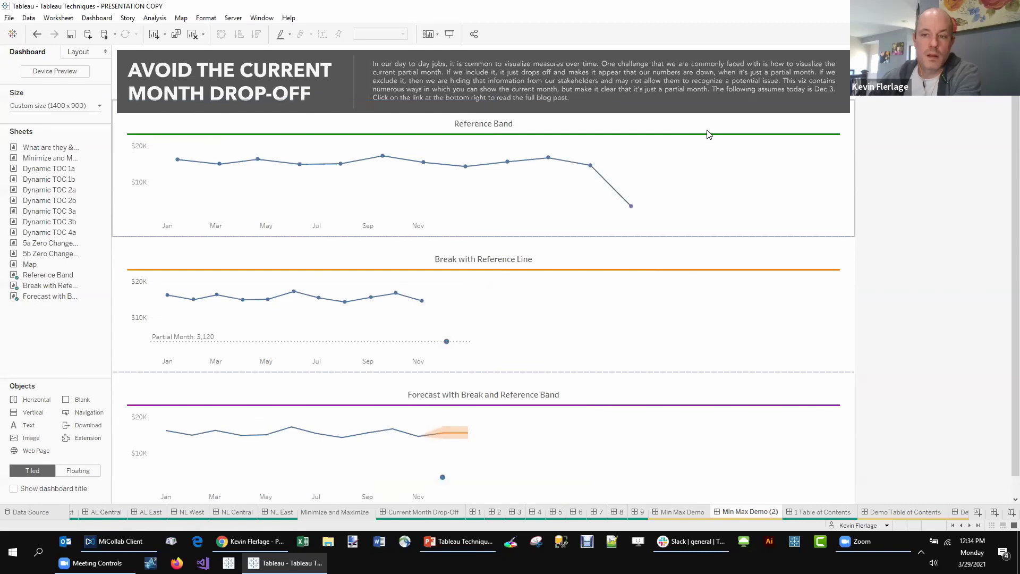
pyautogui.click(857, 107)
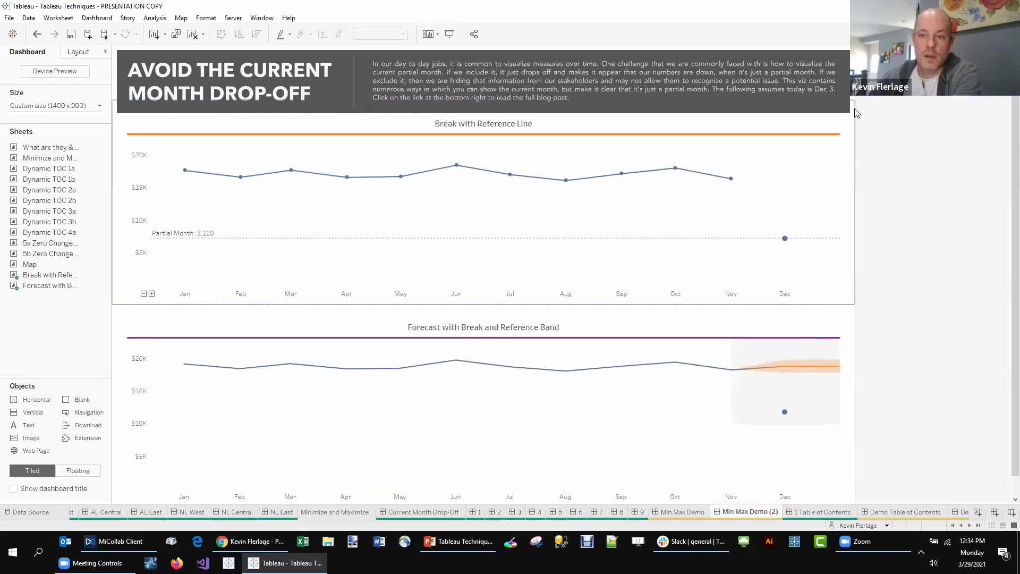
pyautogui.click(857, 107)
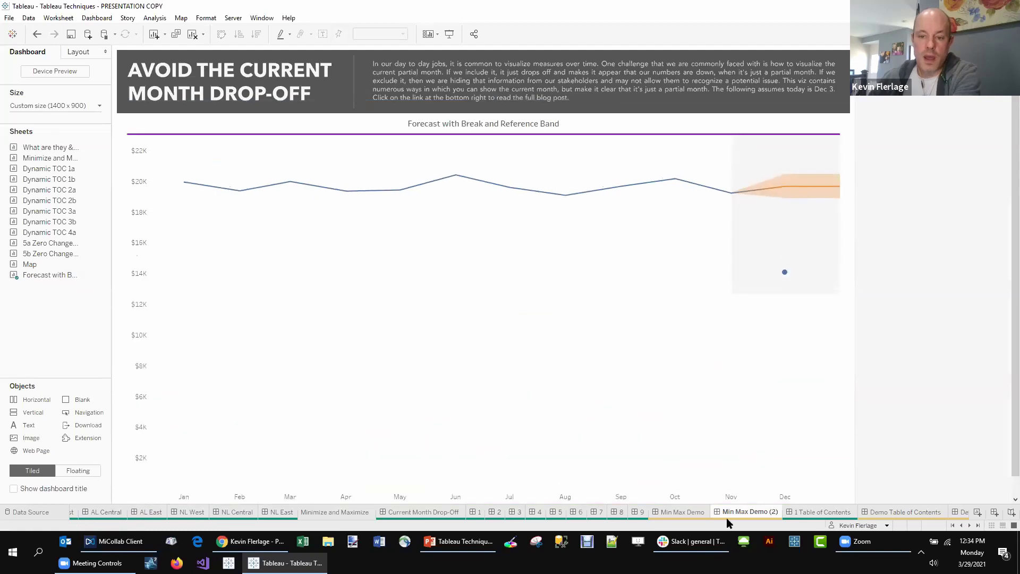
# Compare Min Max Demo with its reduced duplicate by switching between them, ending on Min Max Demo
pyautogui.click(683, 512)
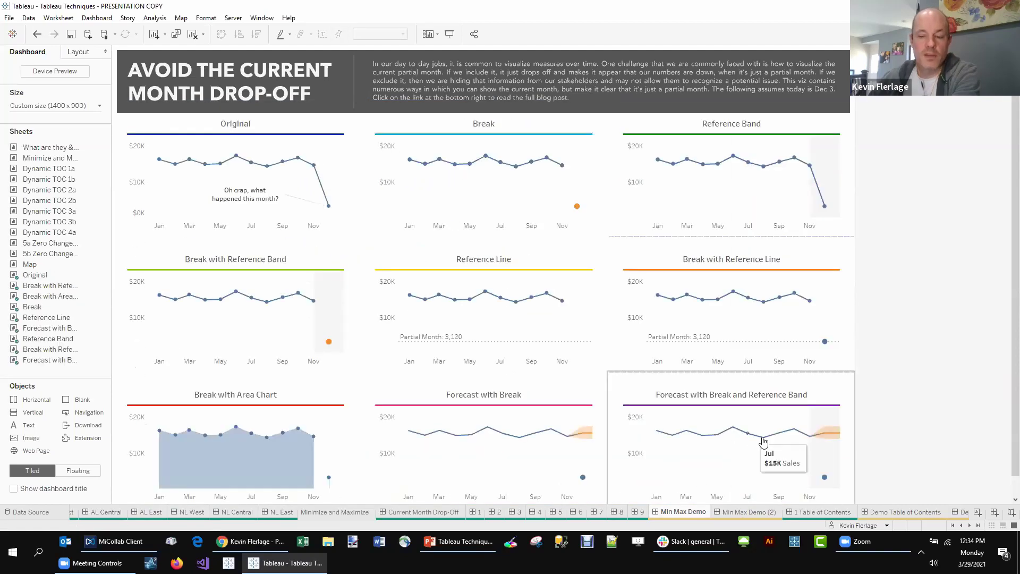
pyautogui.click(750, 512)
pyautogui.click(682, 513)
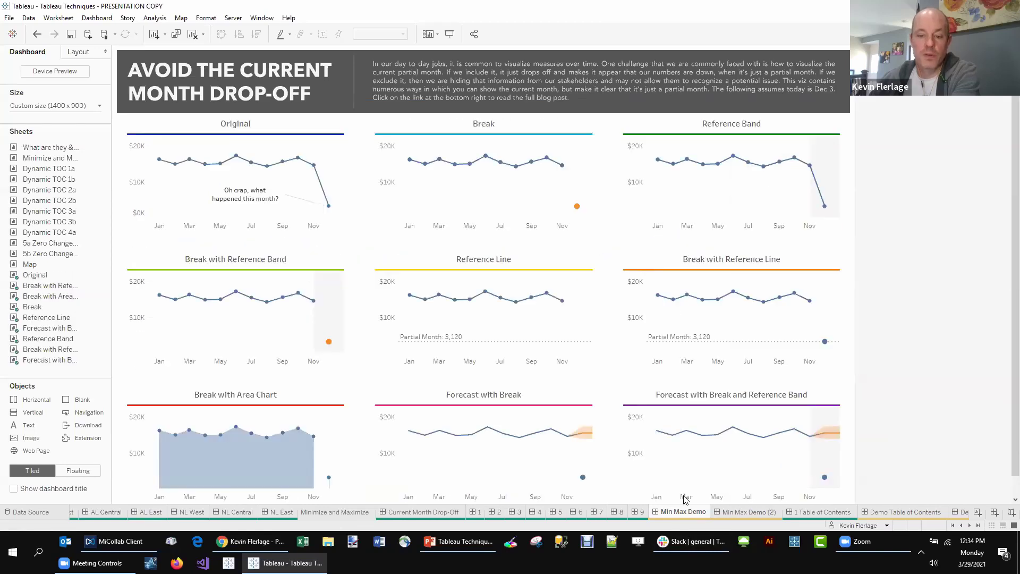
# Add a Navigation button over the Break with Reference Line chart, and set it to navigate to Min Max Demo (2)
pyautogui.moveTo(69, 413); pyautogui.dragTo(642, 317)
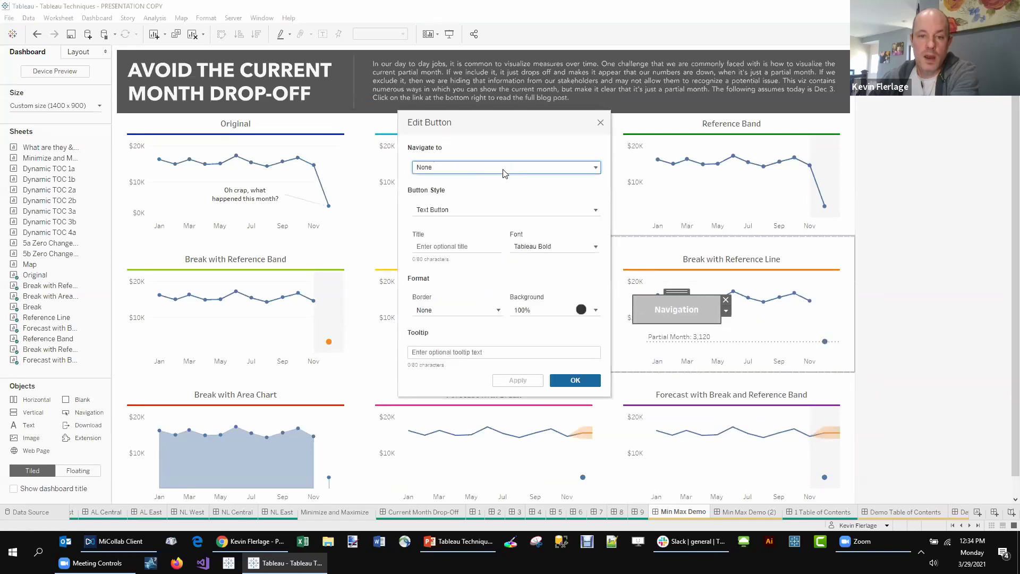
pyautogui.click(485, 172)
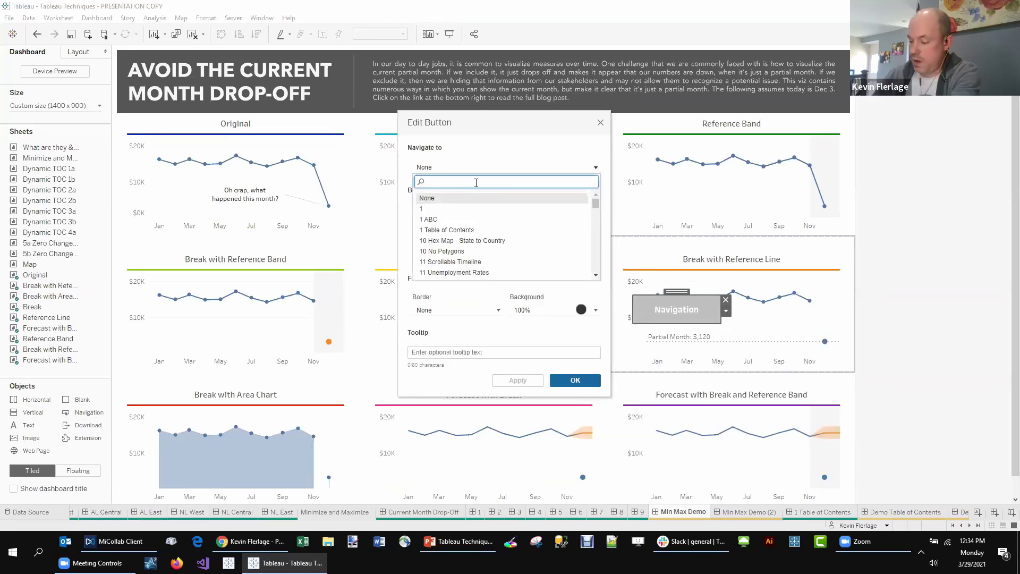
pyautogui.write('Min')
pyautogui.click(481, 209)
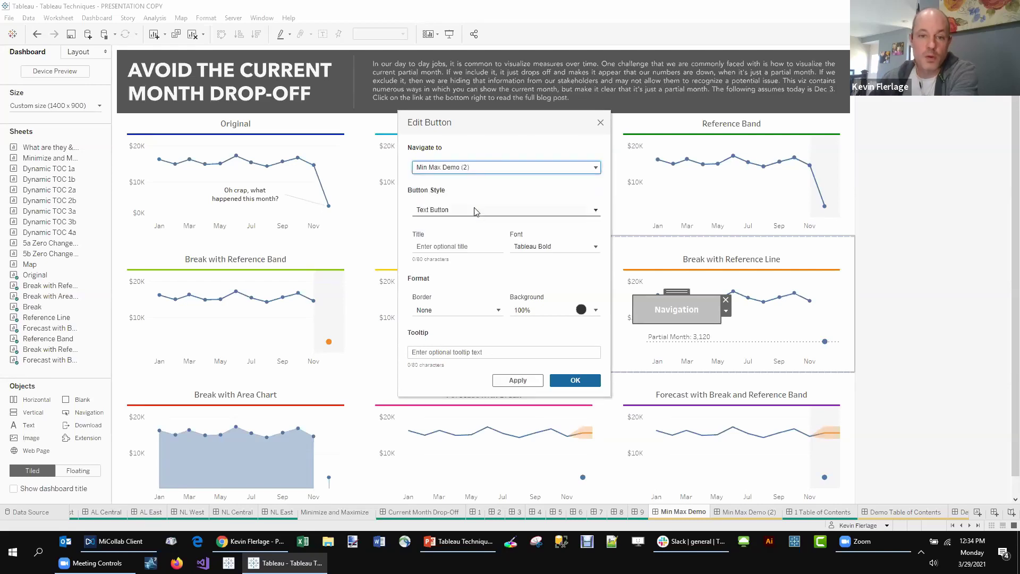
# Make it an image button using Pop Out.png, and move it beside the Forecast with Break and Reference Band title
pyautogui.click(449, 210)
pyautogui.click(433, 224)
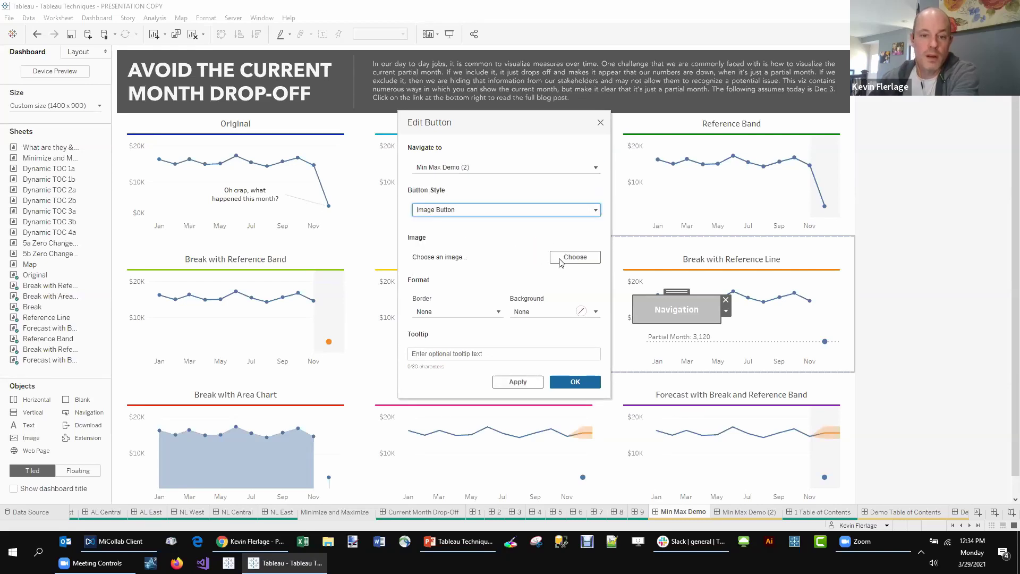
pyautogui.click(567, 258)
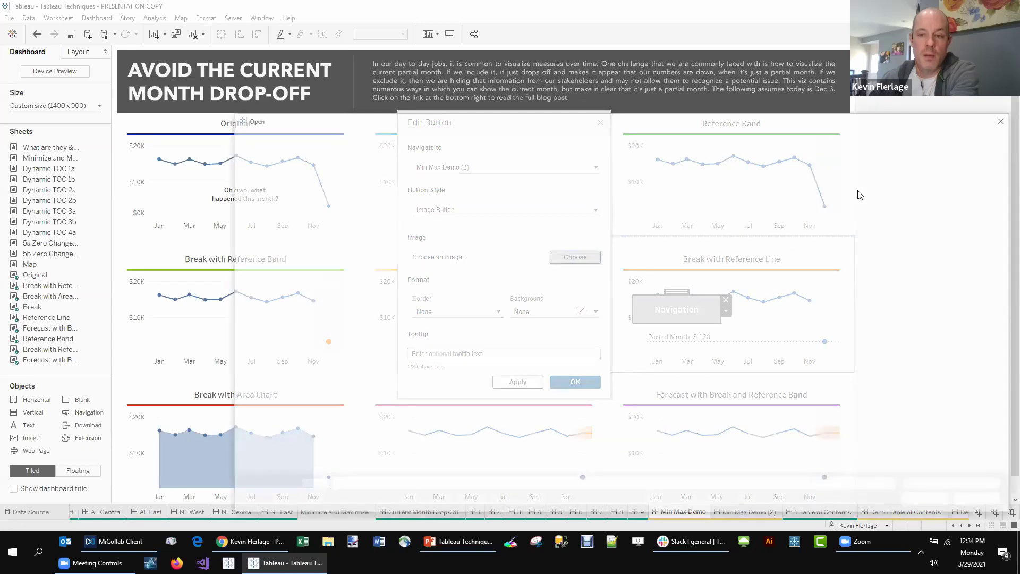
pyautogui.click(898, 207)
pyautogui.doubleClick(898, 205)
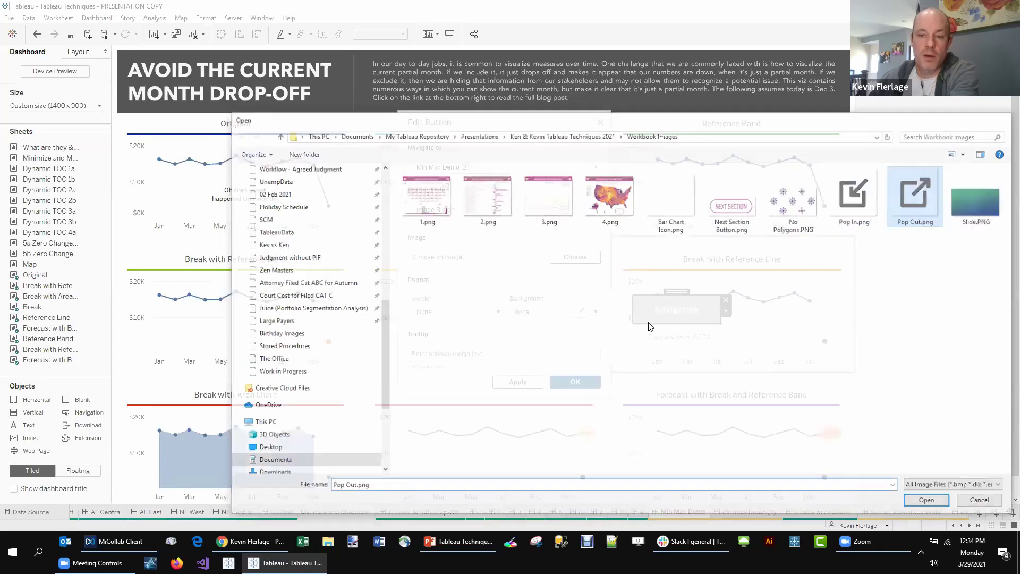
pyautogui.click(580, 379)
pyautogui.moveTo(683, 292); pyautogui.dragTo(832, 372)
pyautogui.click(906, 455)
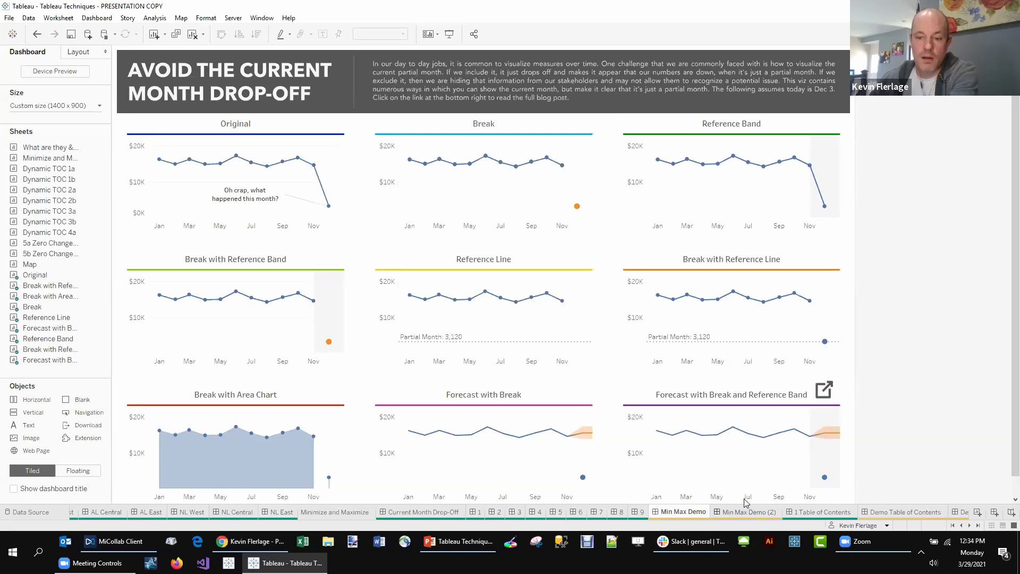
# On Min Max Demo (2), add a Navigation button over the chart and set it to navigate to Min Max Demo
pyautogui.click(748, 511)
pyautogui.moveTo(92, 420); pyautogui.dragTo(631, 126)
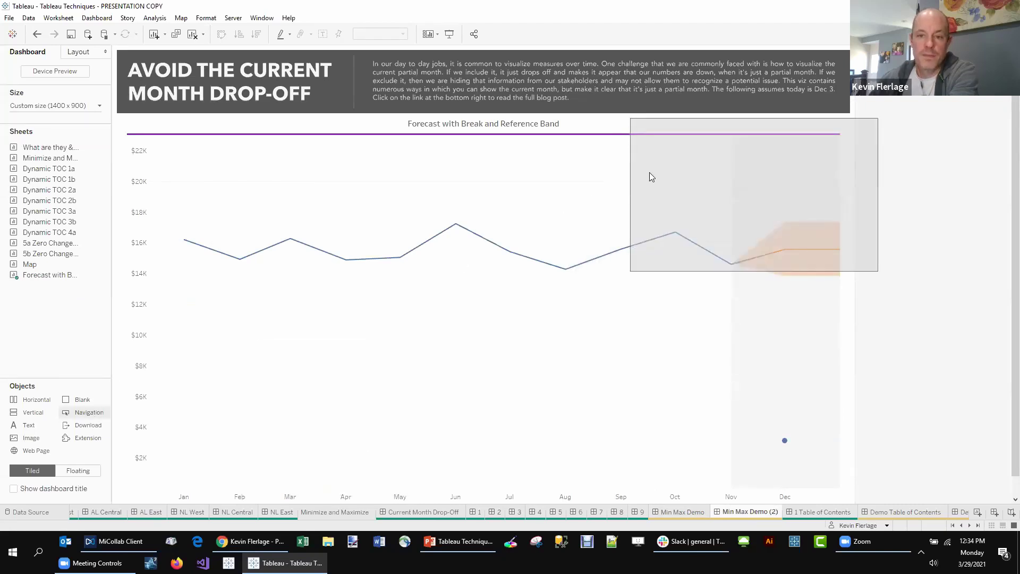
pyautogui.moveTo(651, 177); pyautogui.dragTo(652, 177)
pyautogui.click(722, 133)
pyautogui.press('Escape')
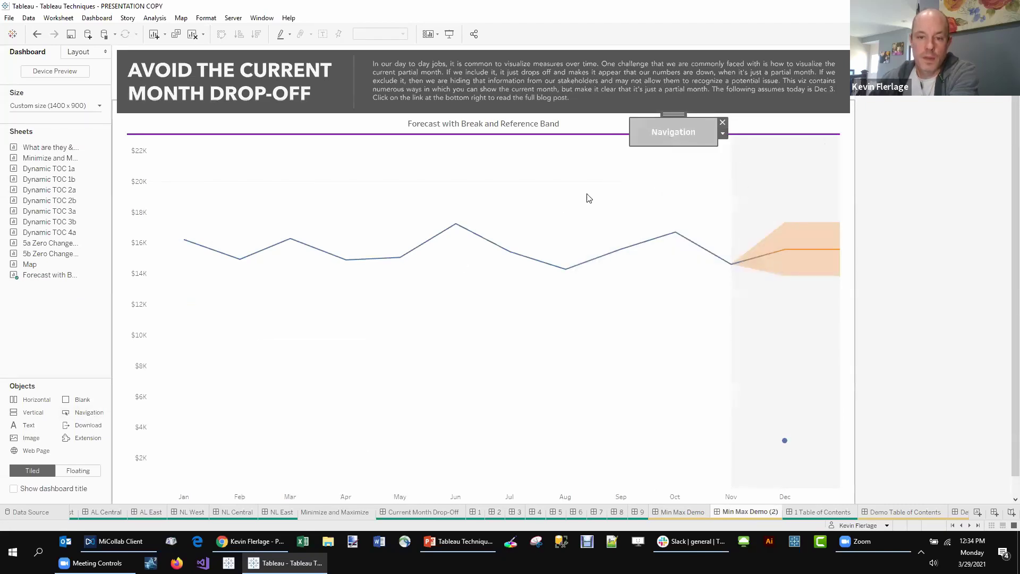
pyautogui.click(520, 167)
pyautogui.write('Mi')
pyautogui.click(508, 200)
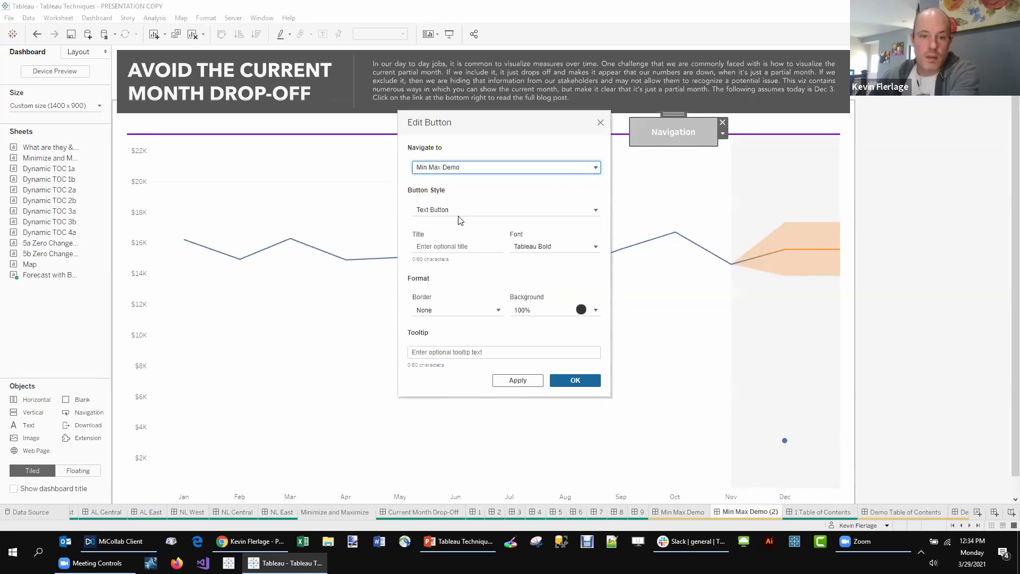
# Make the button an image button using Pop In.png, and move it to the chart's upper-right corner, level with the title
pyautogui.click(449, 211)
pyautogui.click(467, 224)
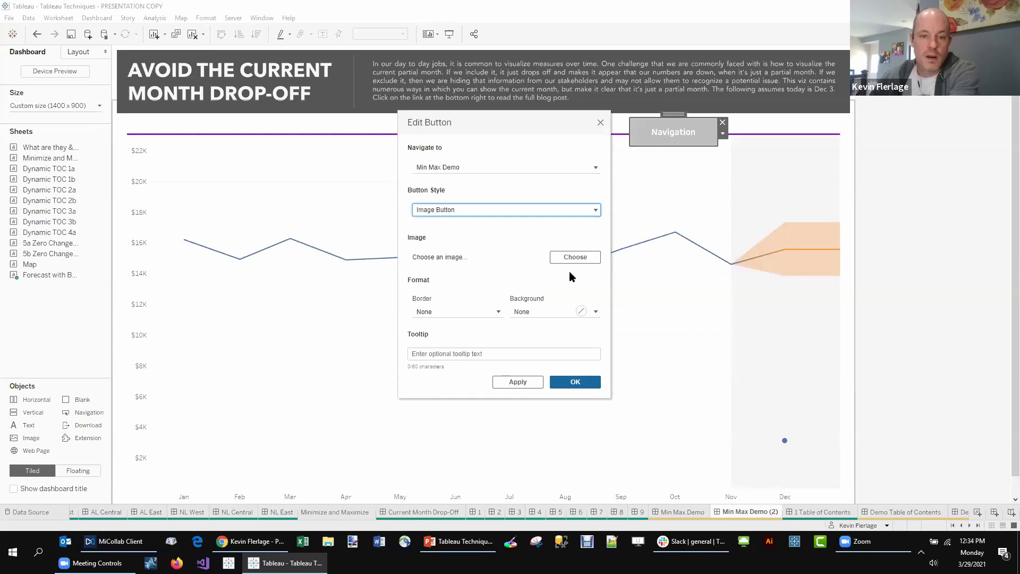
pyautogui.click(583, 258)
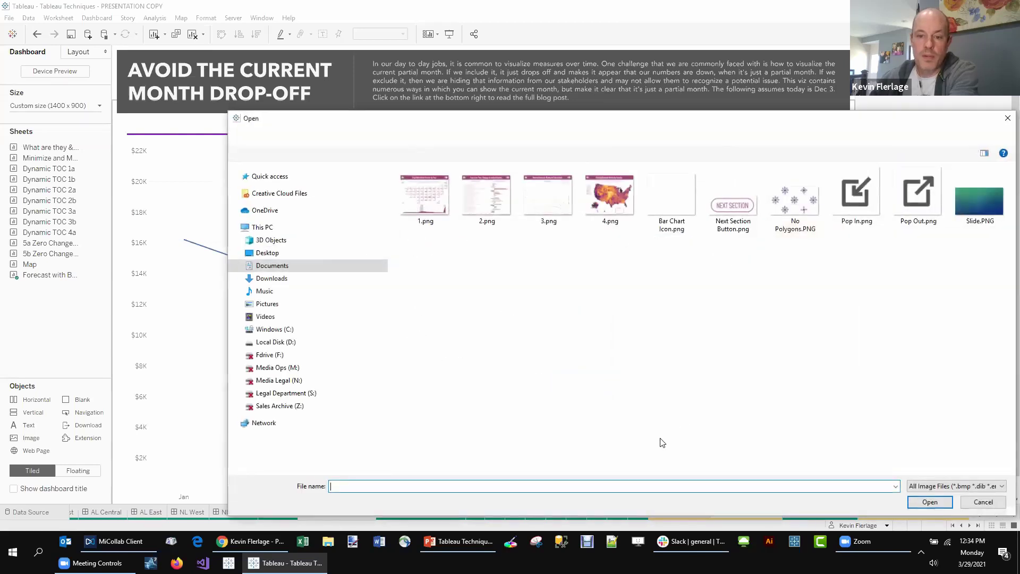
pyautogui.doubleClick(856, 194)
pyautogui.click(577, 380)
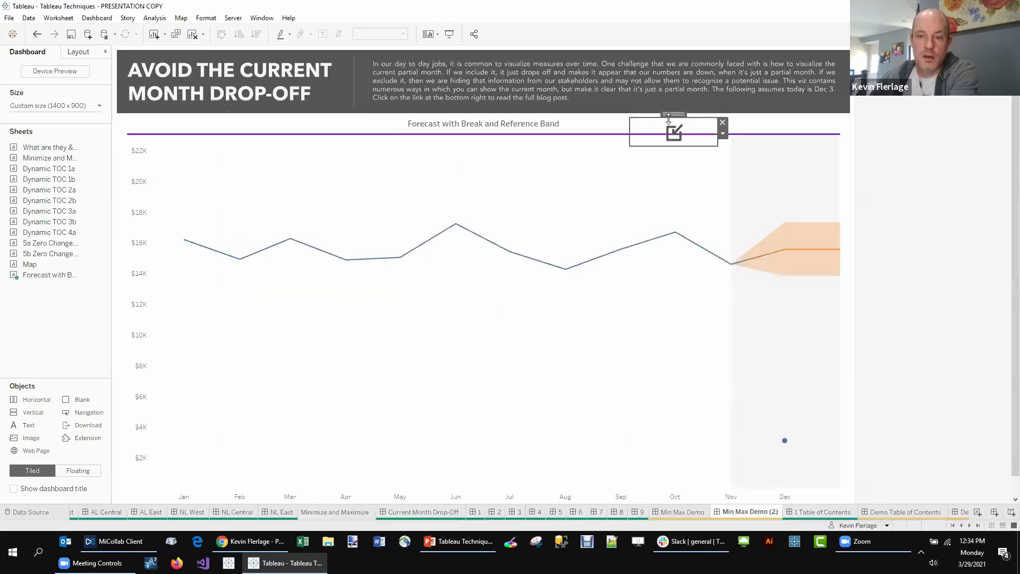
pyautogui.click(673, 118)
pyautogui.moveTo(673, 118); pyautogui.dragTo(825, 107)
# Test the pop-out and pop-in buttons by navigating between the two Min Max Demo dashboards, and open 1 Table of Contents
pyautogui.click(683, 511)
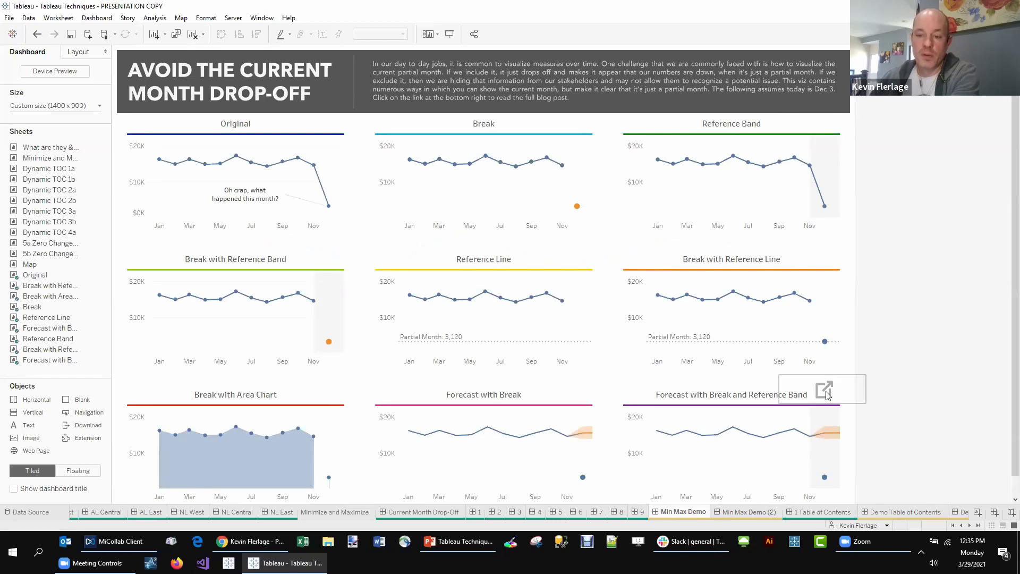
pyautogui.click(830, 393)
pyautogui.click(832, 394)
pyautogui.click(824, 124)
pyautogui.click(823, 390)
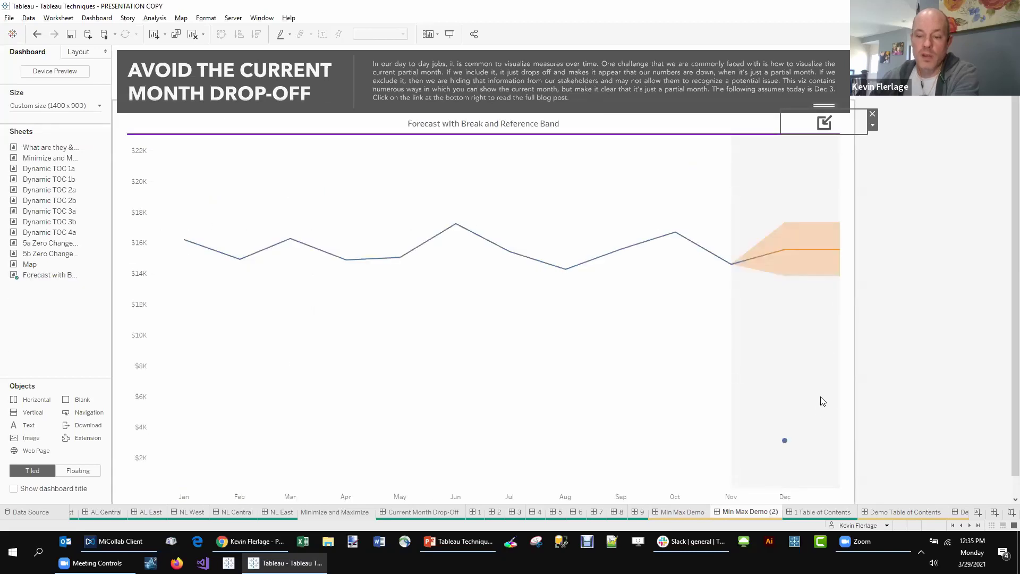
pyautogui.click(824, 124)
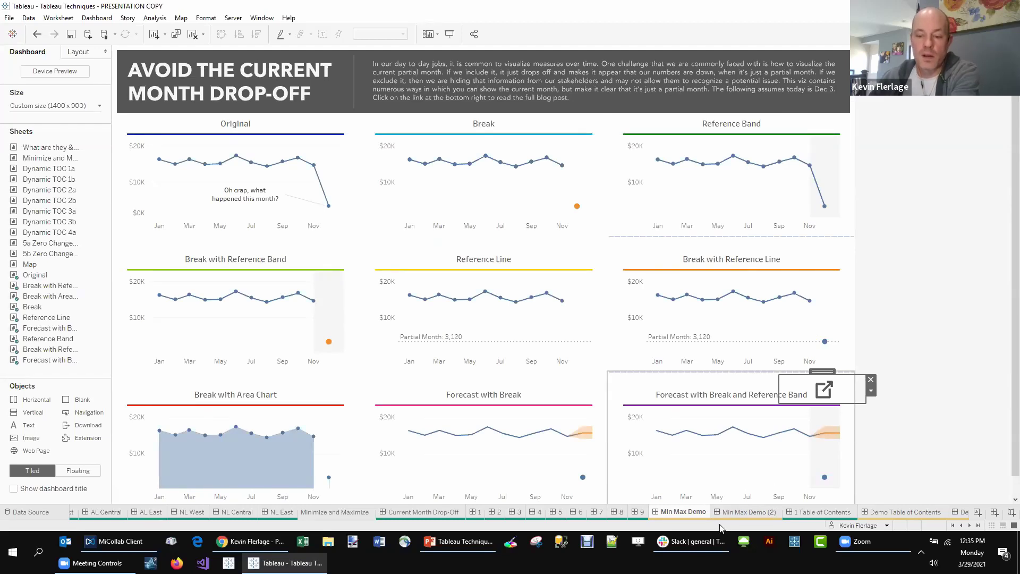
pyautogui.click(819, 512)
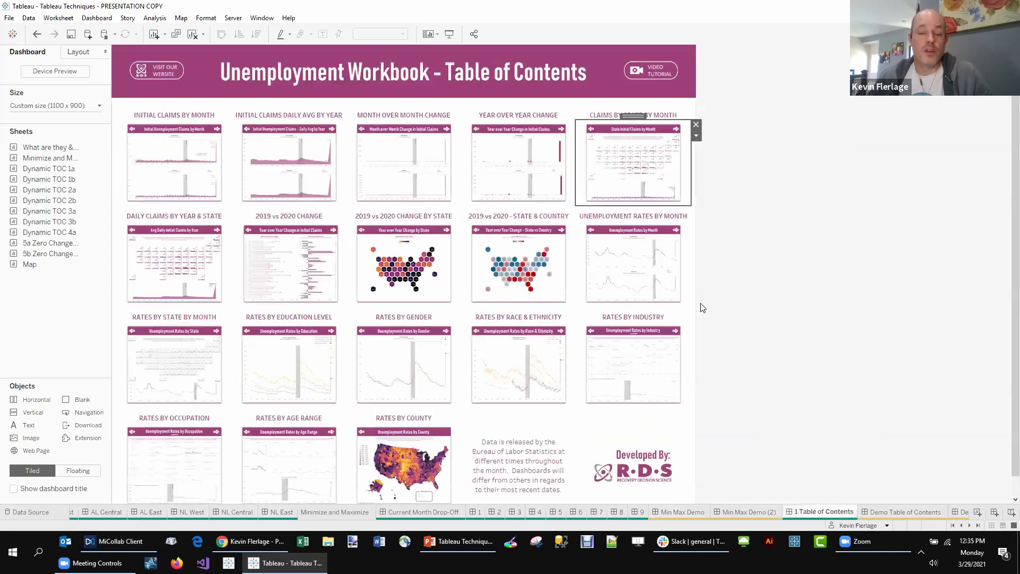
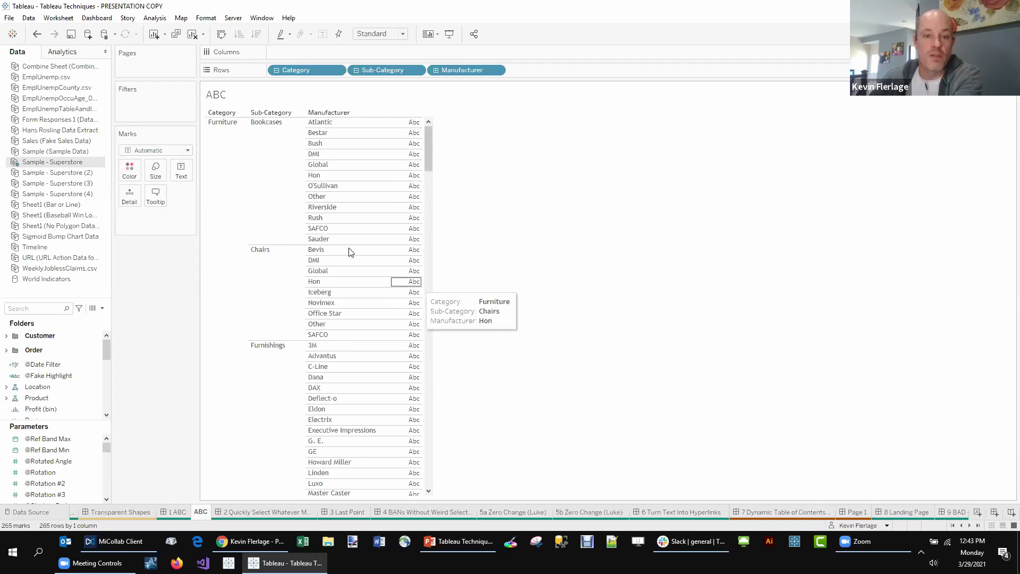
# Try the Polygon mark type on the ABC sheet, and return the mark type to Automatic
pyautogui.click(186, 151)
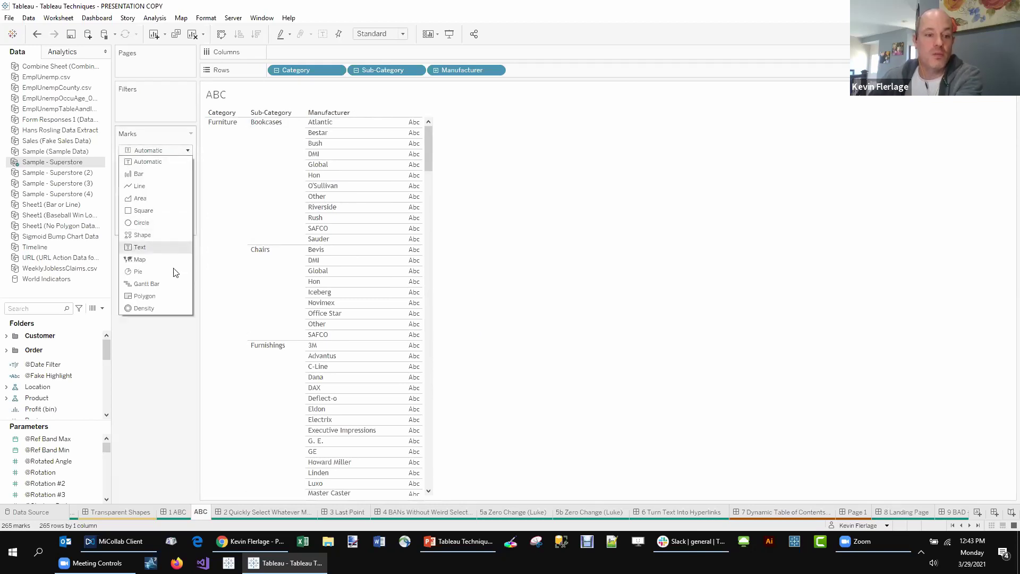
pyautogui.click(611, 210)
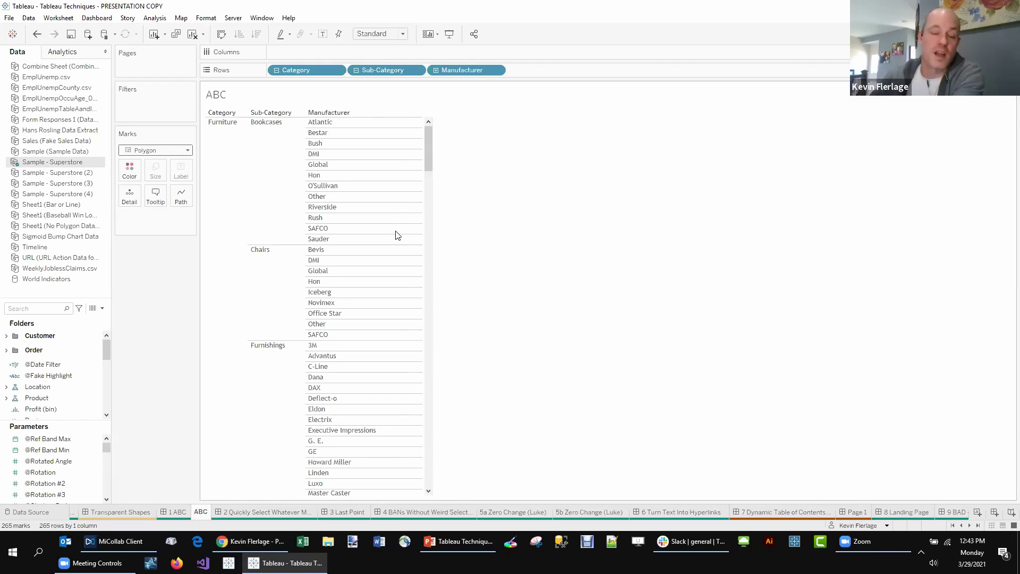
pyautogui.click(187, 151)
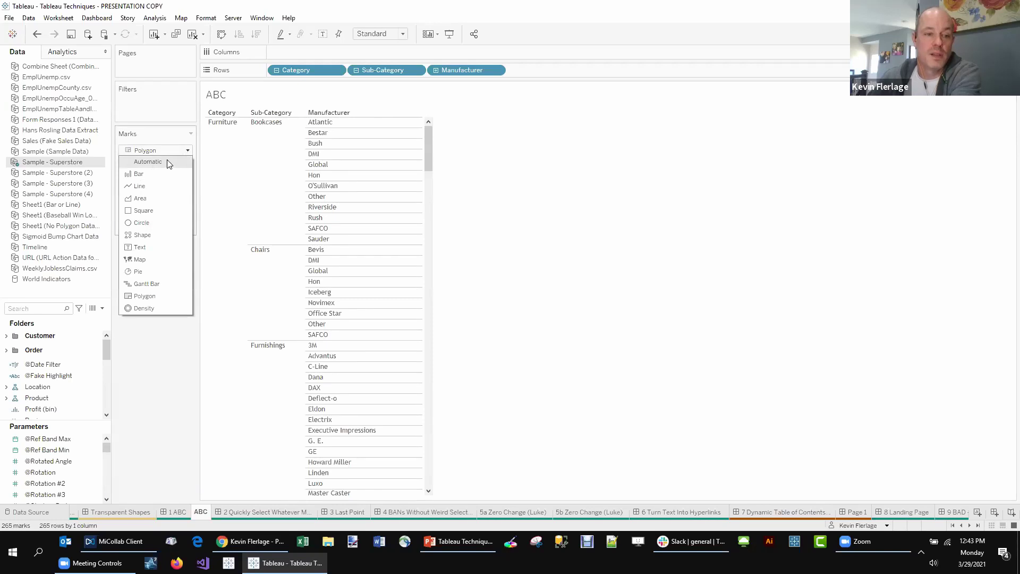
pyautogui.click(167, 162)
# Add an ad hoc empty-string calculation to the marks and assign it to Text in place of the Abc placeholders
pyautogui.doubleClick(157, 232)
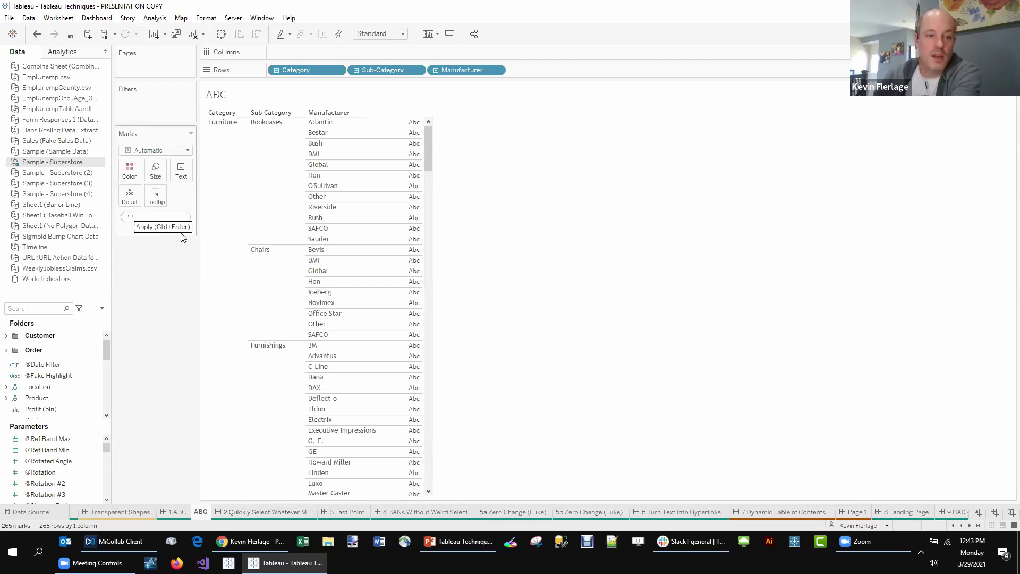
pyautogui.press('Return')
pyautogui.moveTo(155, 218); pyautogui.dragTo(342, 217)
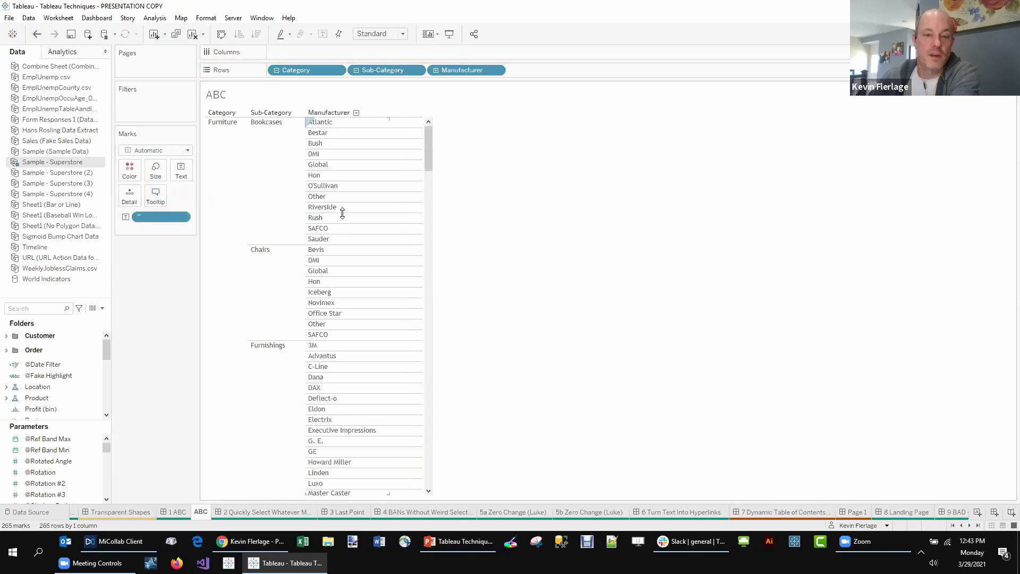
# Check the tooltips of the blank Bookcases cells, and remove the empty-string calculation from the marks
pyautogui.click(403, 176)
pyautogui.click(414, 143)
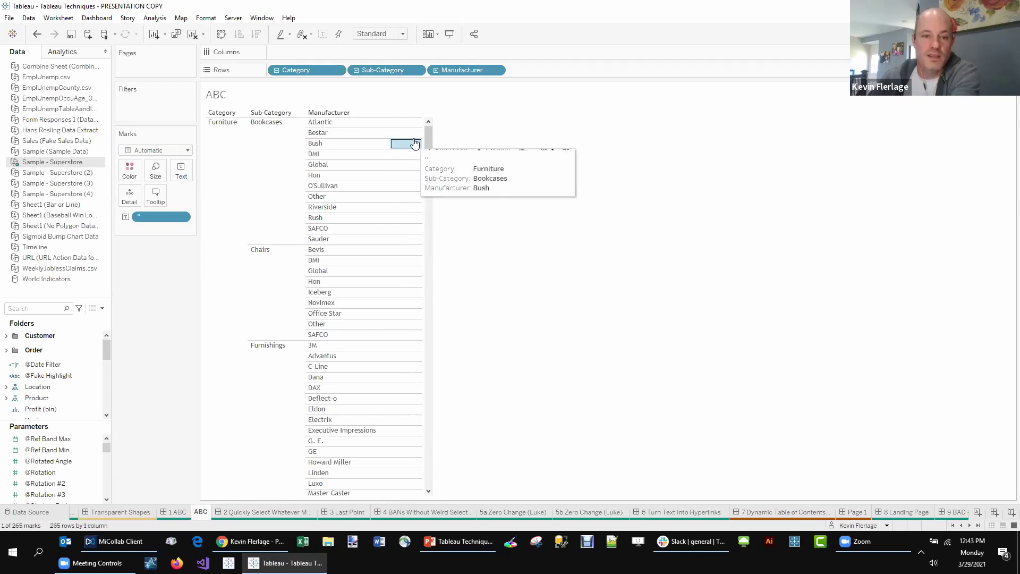
pyautogui.click(411, 123)
pyautogui.click(412, 127)
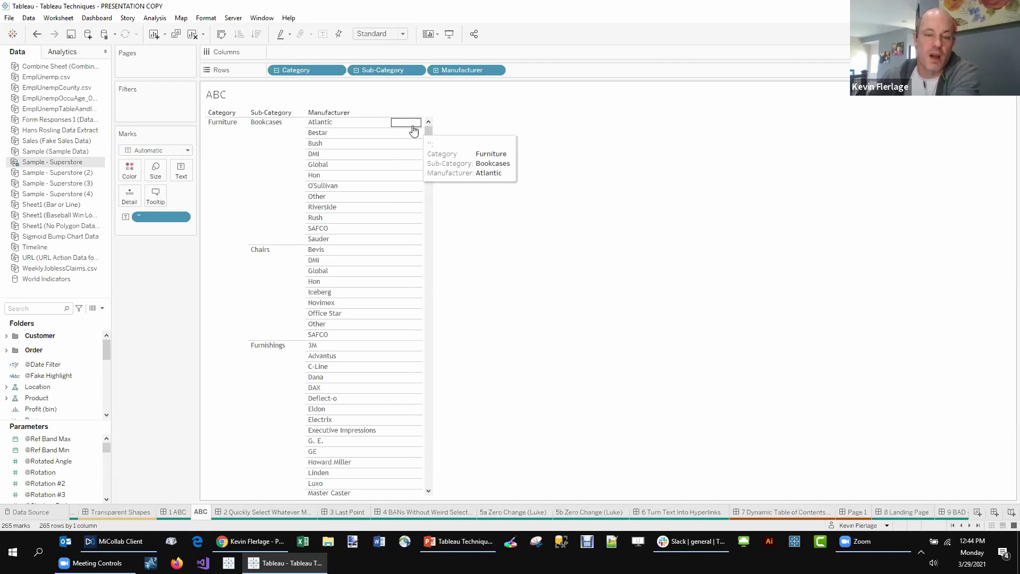
pyautogui.click(406, 133)
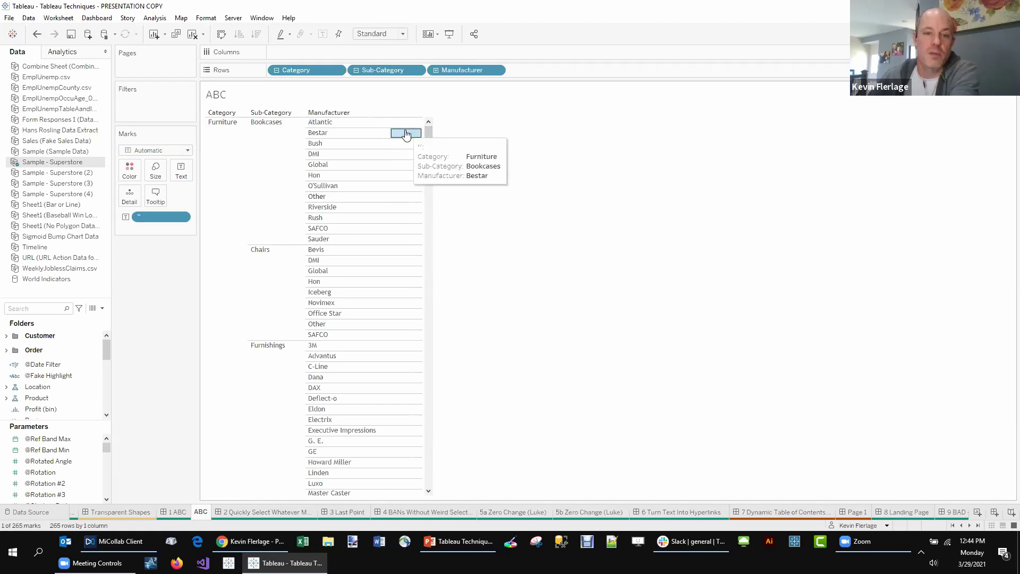
pyautogui.moveTo(160, 217); pyautogui.dragTo(180, 166)
# Change the mark type to Circle and set its color opacity to 0%
pyautogui.click(170, 151)
pyautogui.press('Escape')
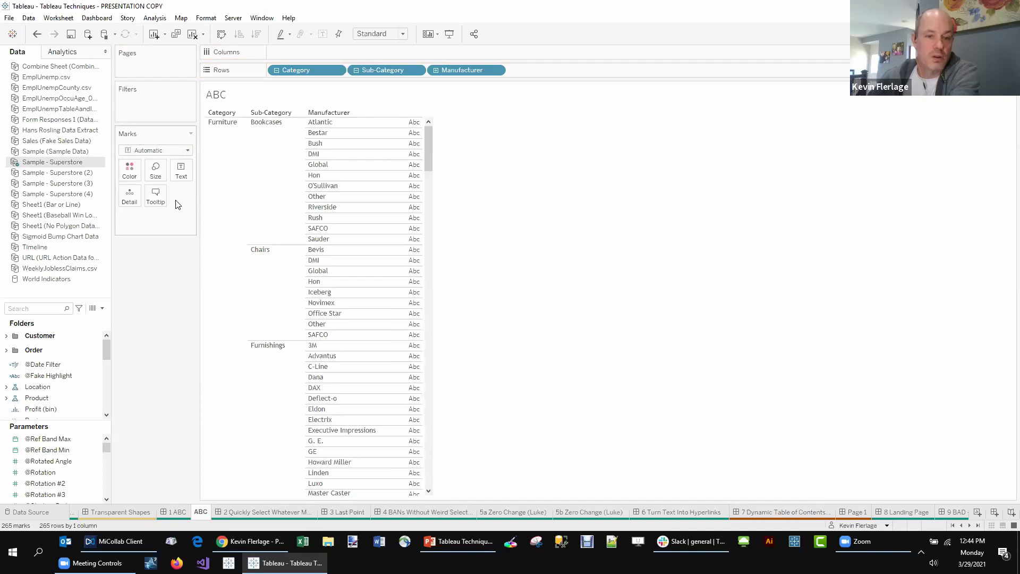
pyautogui.click(129, 170)
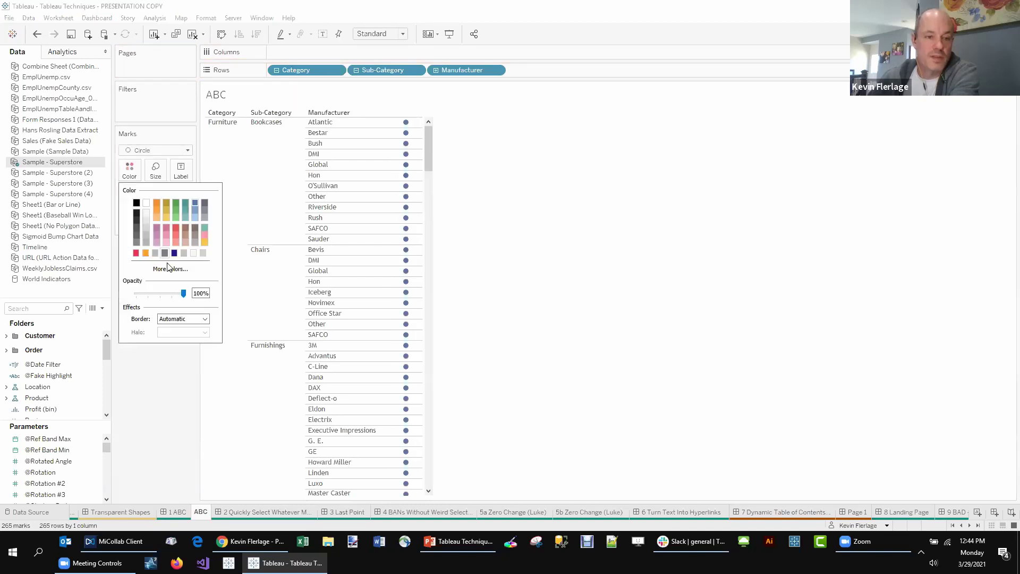
pyautogui.moveTo(184, 293); pyautogui.dragTo(139, 295)
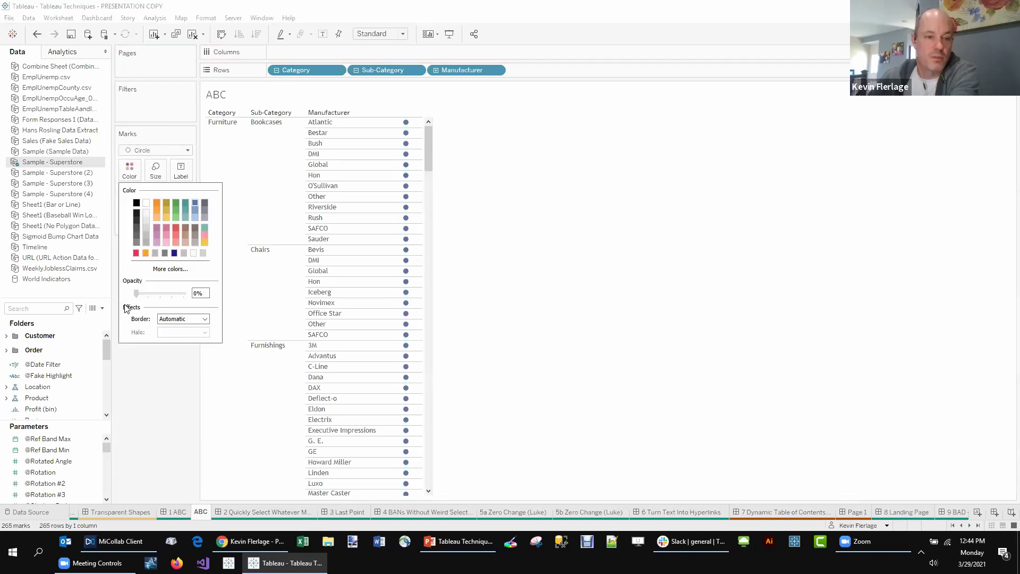
pyautogui.click(187, 357)
# Shrink the circle marks to nearly the smallest size, and check how the Bookcases cells react to selection
pyautogui.click(155, 169)
pyautogui.moveTo(175, 204); pyautogui.dragTo(150, 200)
pyautogui.click(408, 171)
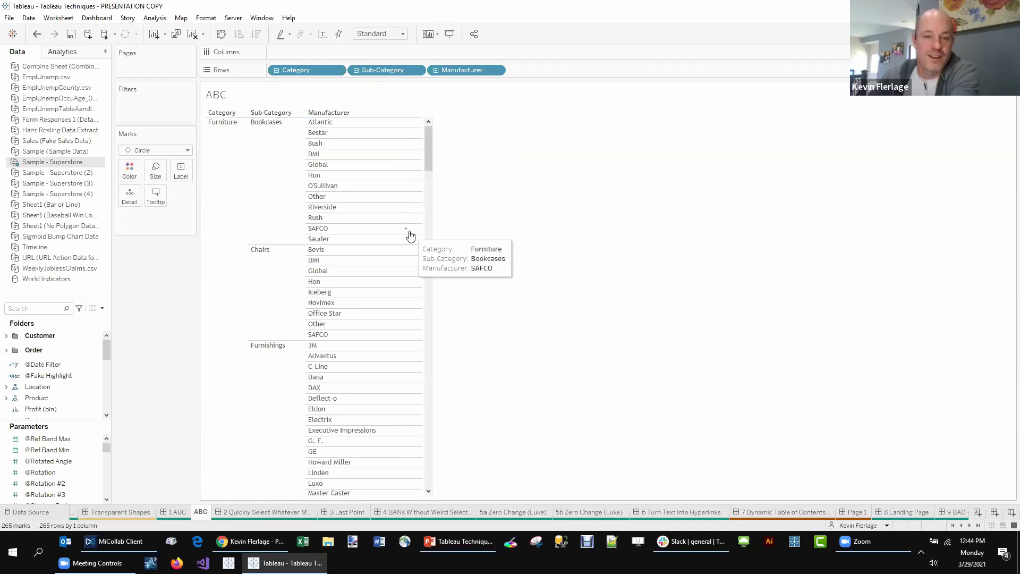
pyautogui.click(406, 230)
pyautogui.click(406, 167)
pyautogui.click(405, 166)
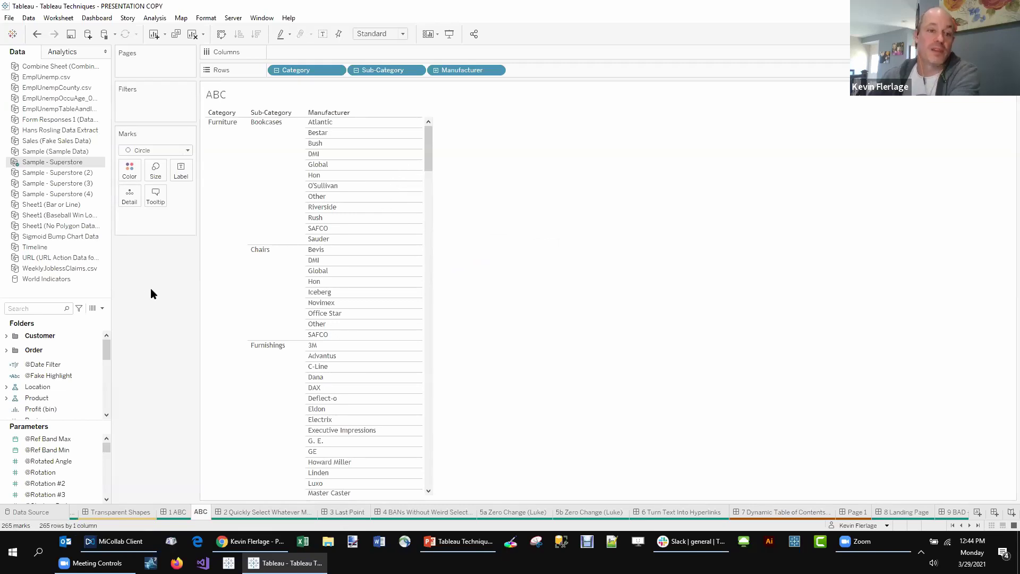
# Change the mark type to Shape and view the available shapes
pyautogui.click(161, 151)
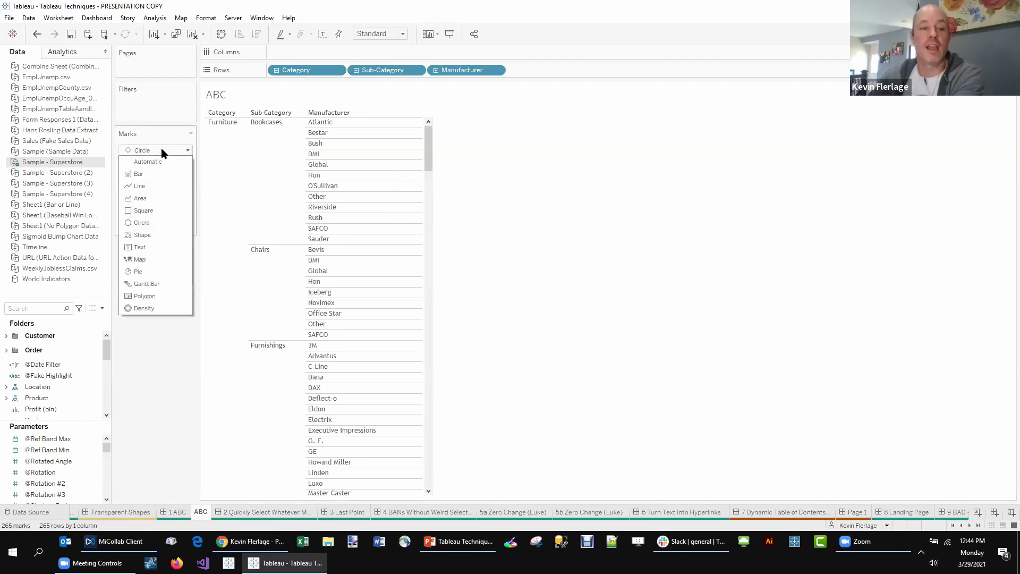
pyautogui.click(158, 237)
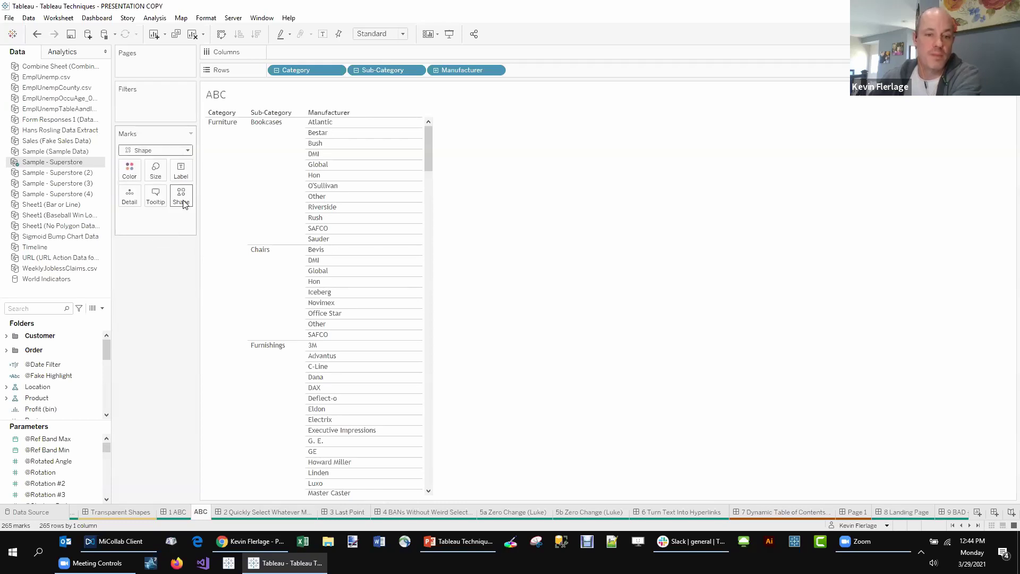
pyautogui.click(181, 196)
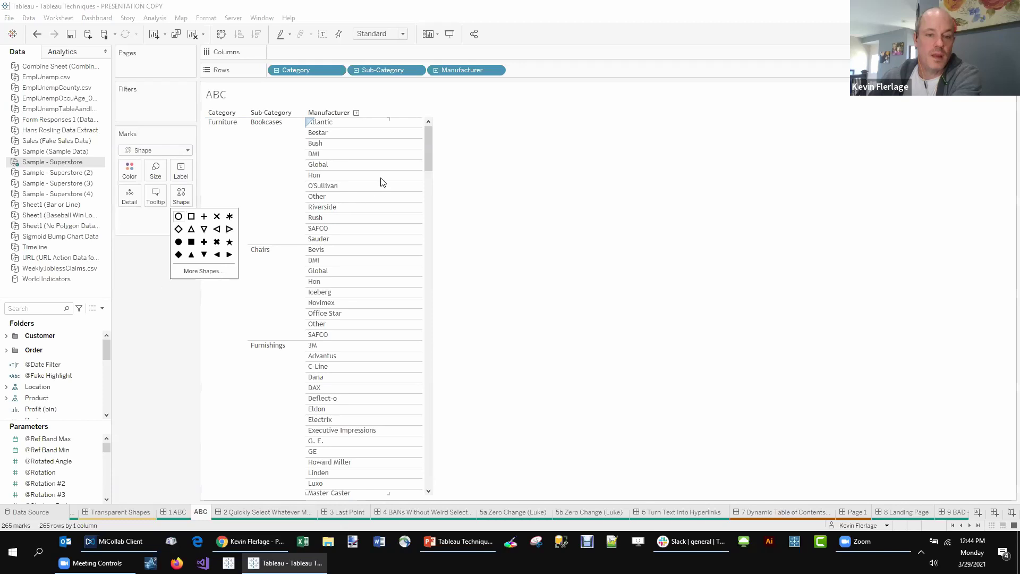
pyautogui.moveTo(417, 203)
# Set the shape marks' color opacity to 100% and enlarge them to about the middle of the size range
pyautogui.click(130, 170)
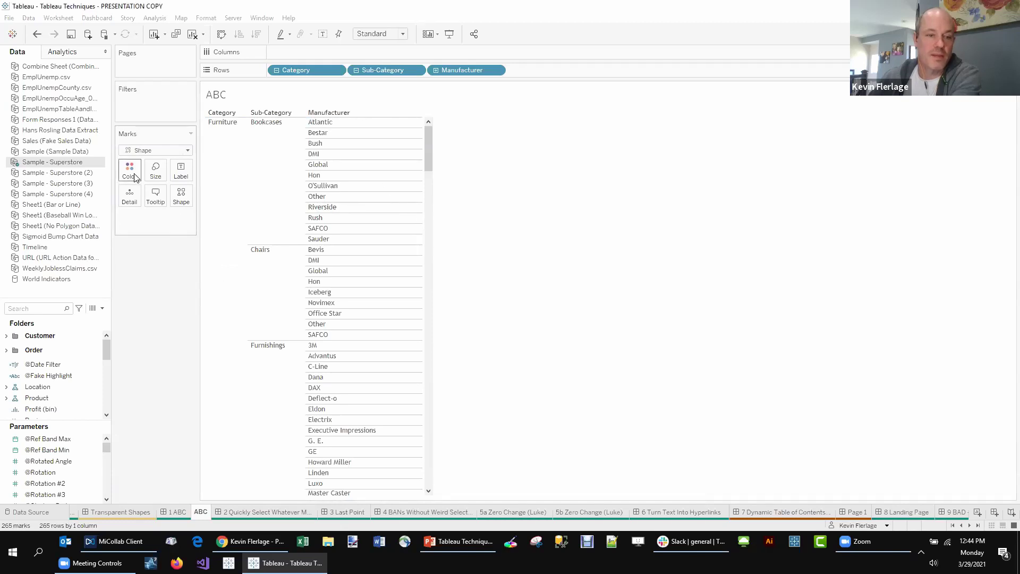
pyautogui.moveTo(136, 294); pyautogui.dragTo(199, 299)
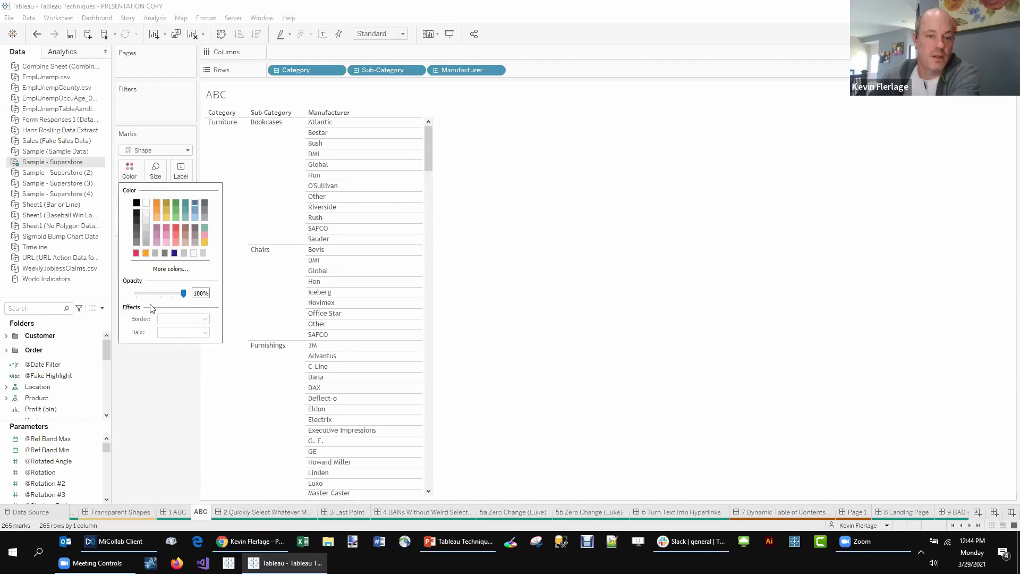
pyautogui.click(153, 177)
pyautogui.moveTo(155, 200); pyautogui.dragTo(195, 196)
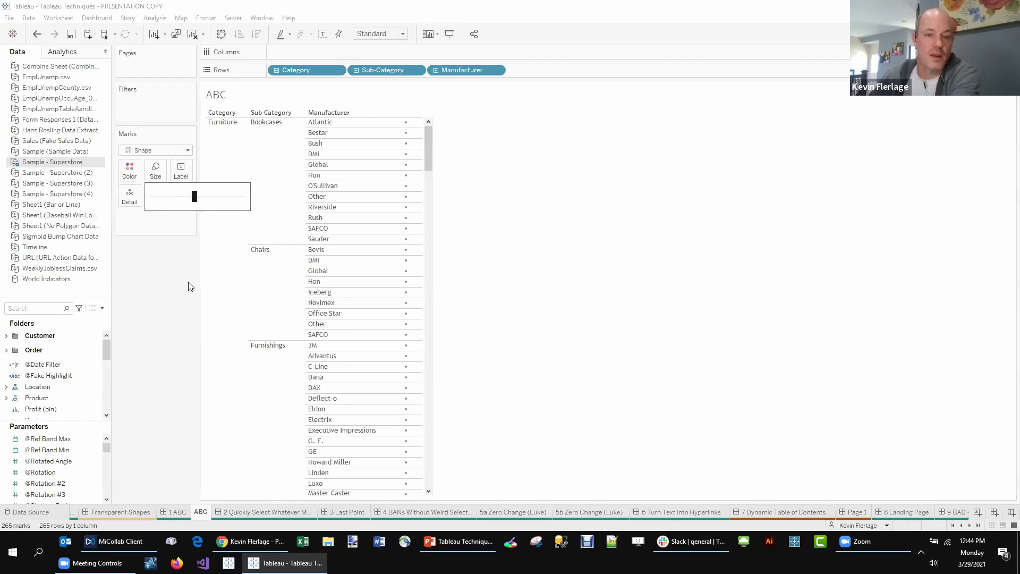
pyautogui.click(191, 286)
pyautogui.click(181, 196)
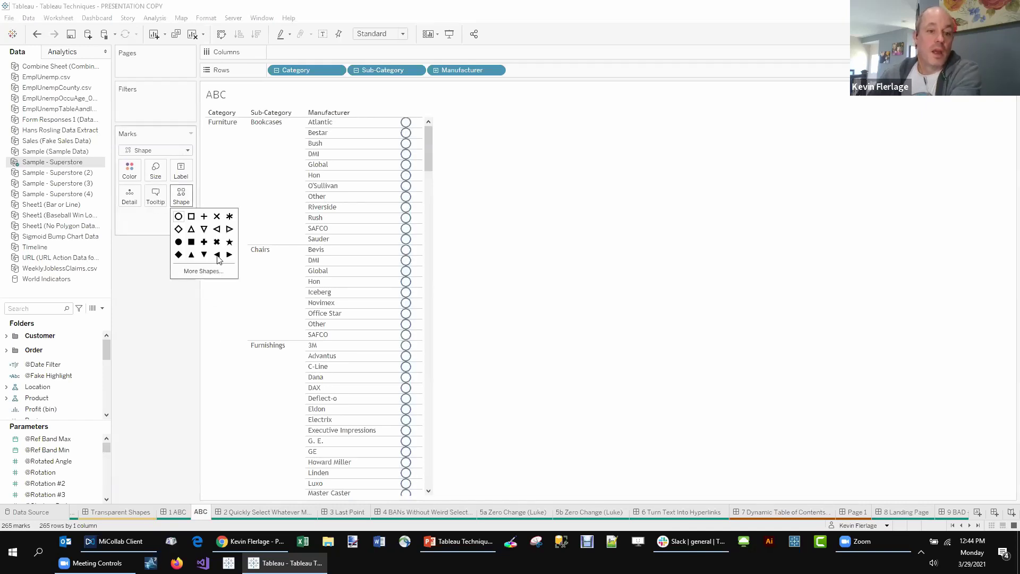
pyautogui.click(209, 271)
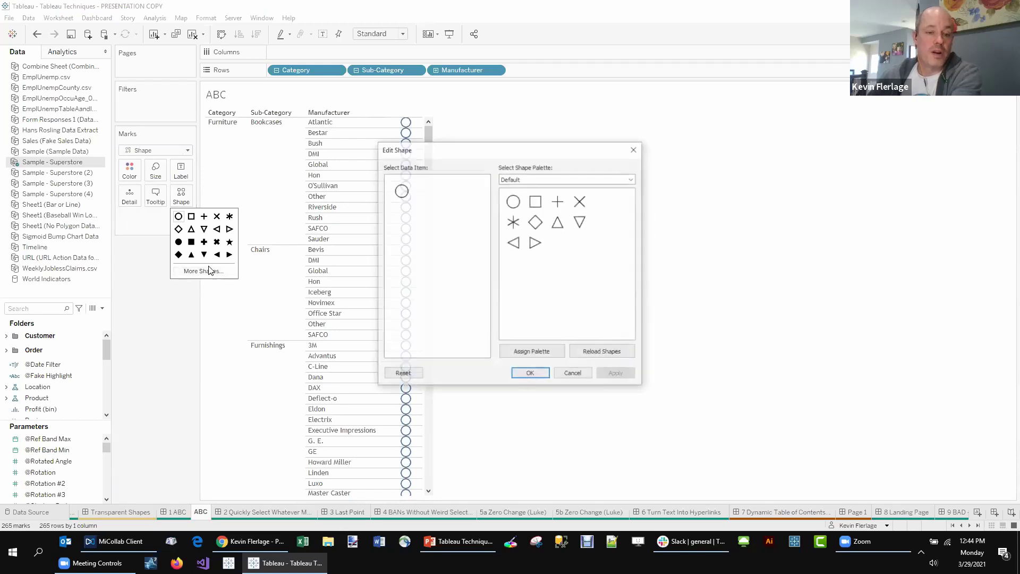
pyautogui.click(549, 180)
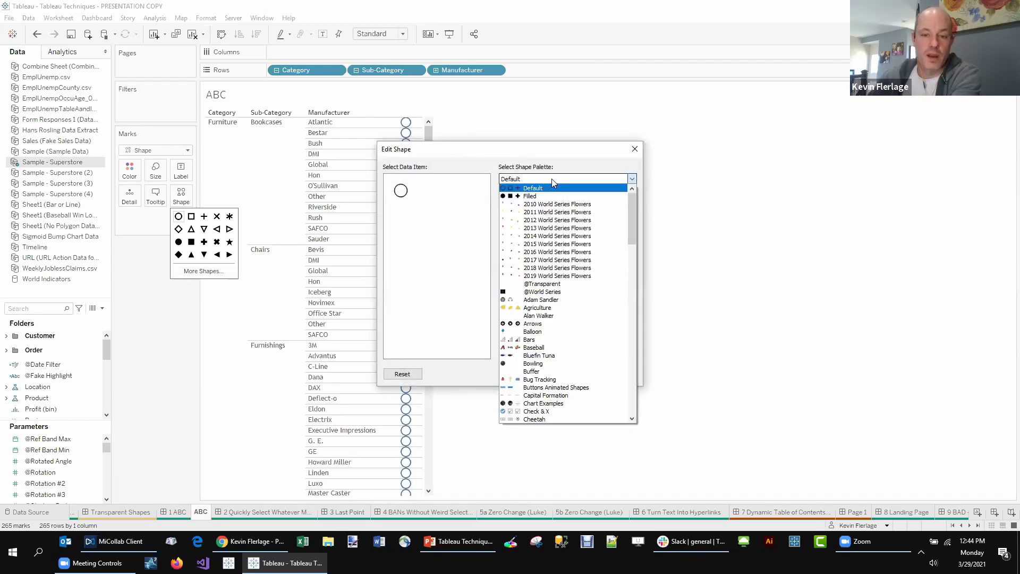
pyautogui.click(544, 285)
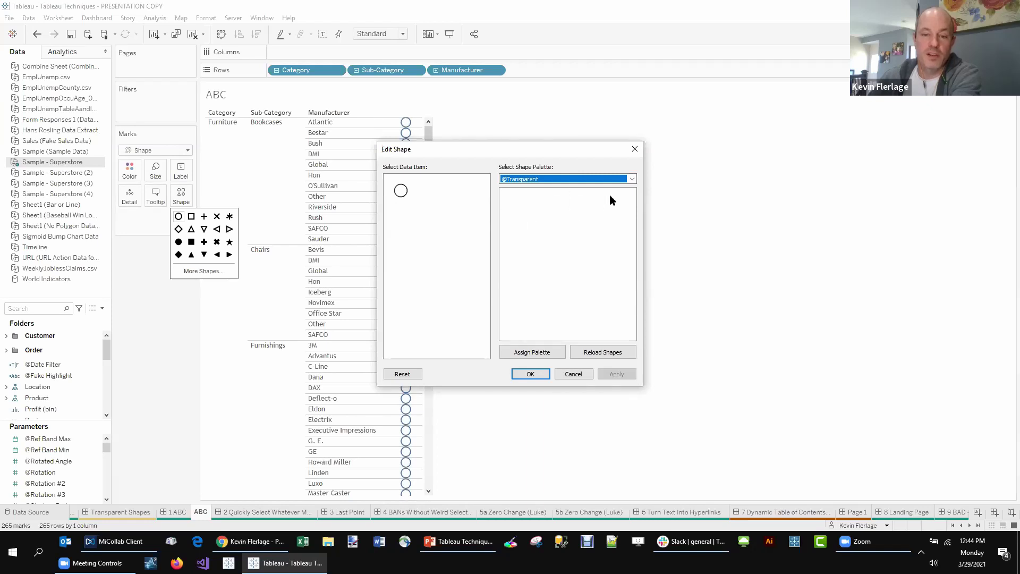
pyautogui.click(417, 199)
pyautogui.click(514, 202)
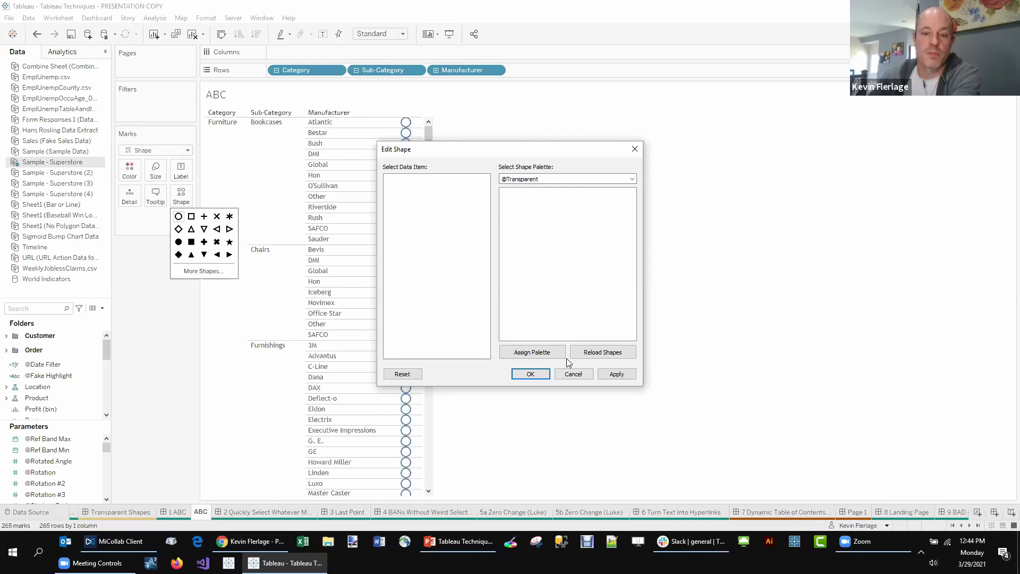
pyautogui.click(544, 376)
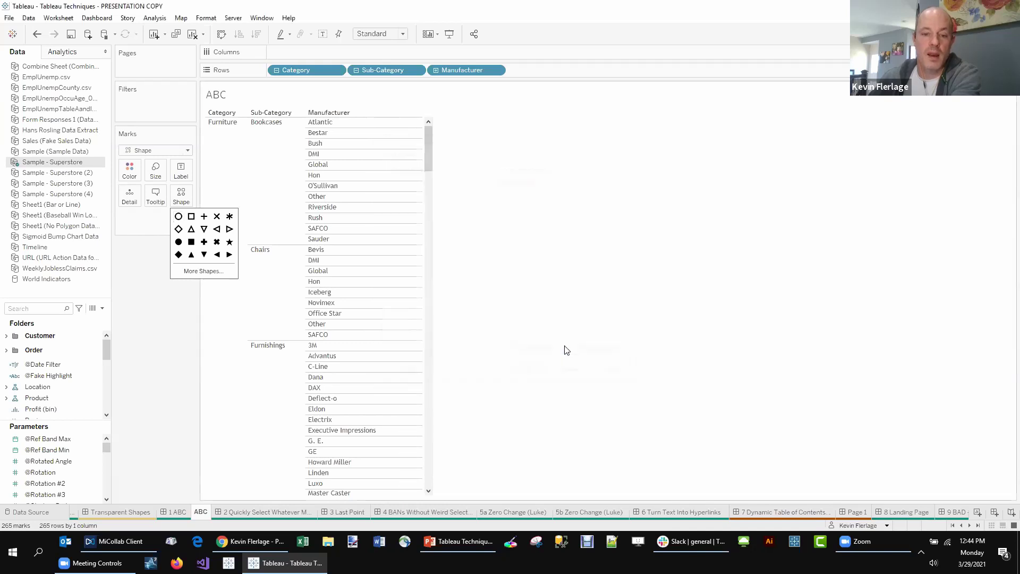
pyautogui.click(410, 165)
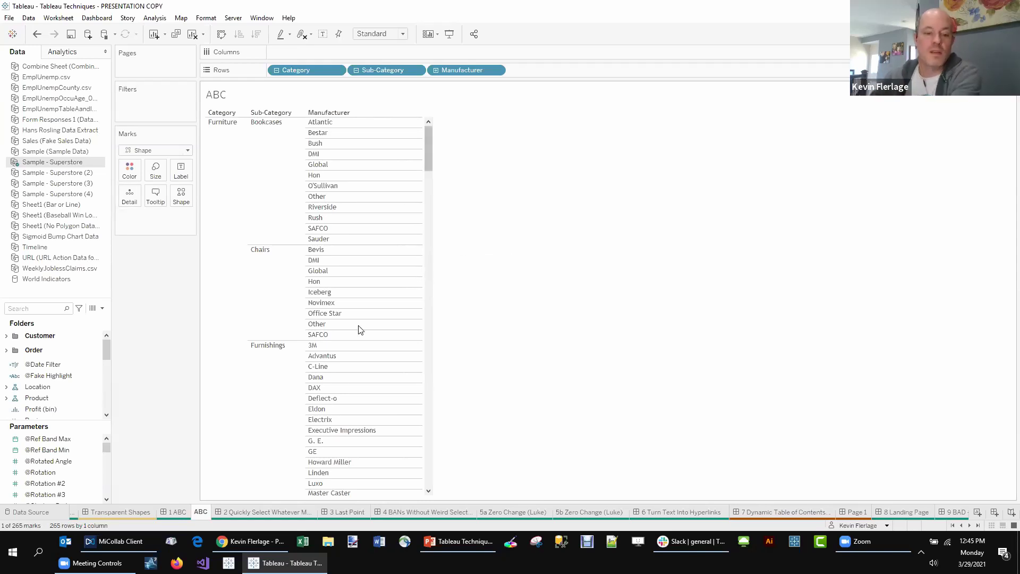
# Go to the "2 Quickly Select Whatever Marks" dashboard and open its Line Chart - Circles worksheet
pyautogui.click(248, 510)
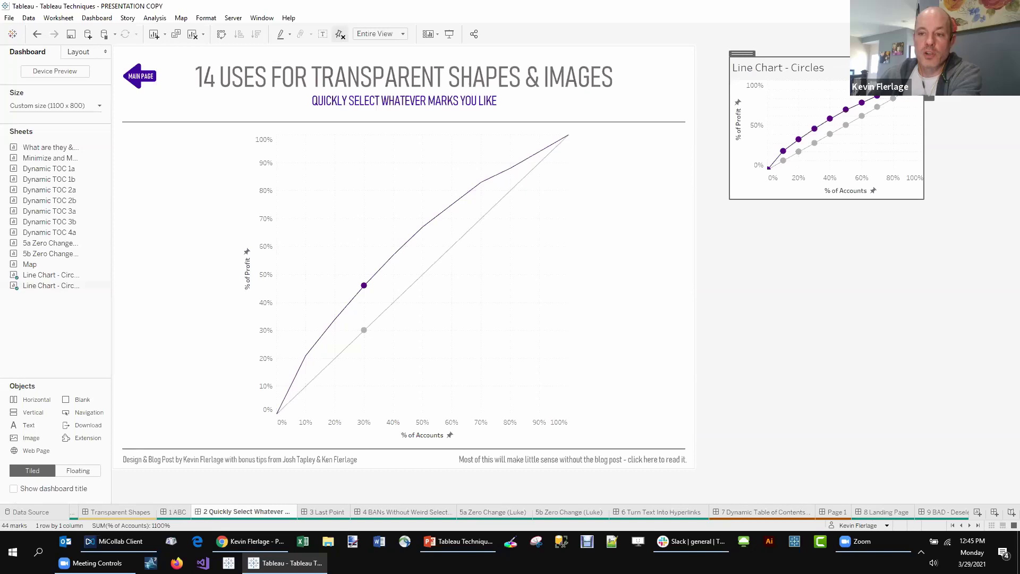
pyautogui.doubleClick(819, 132)
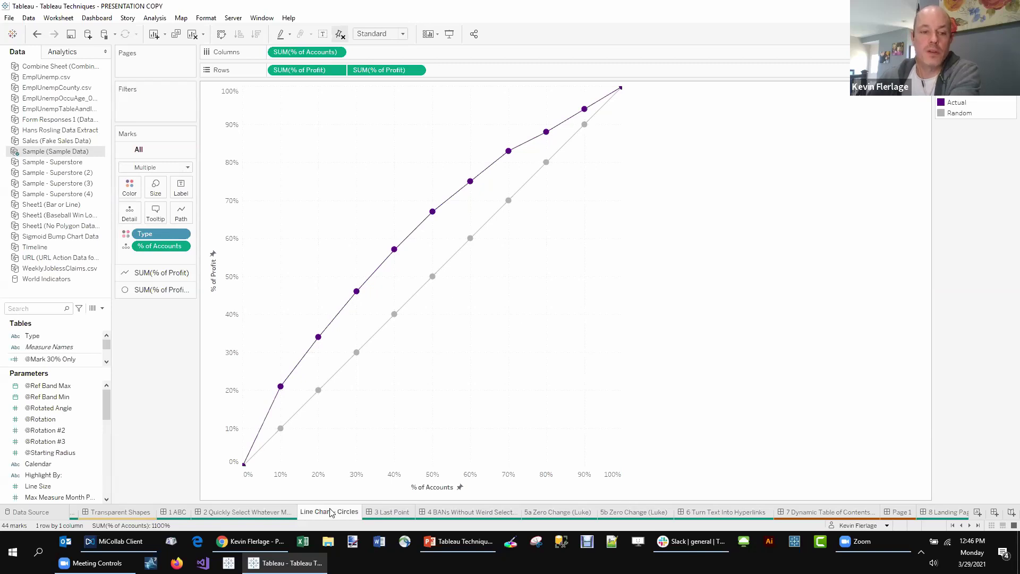
pyautogui.click(286, 510)
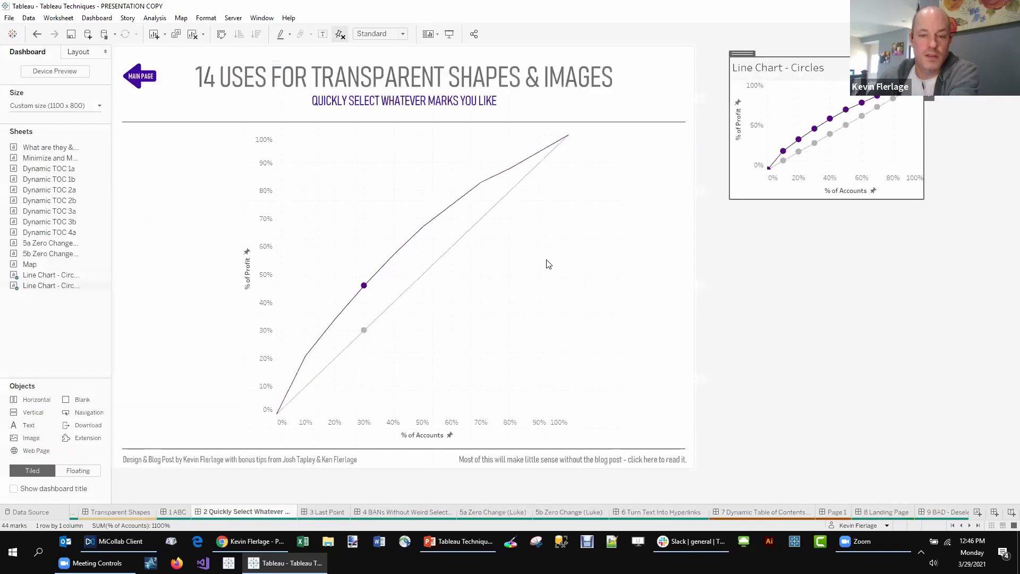
pyautogui.click(799, 123)
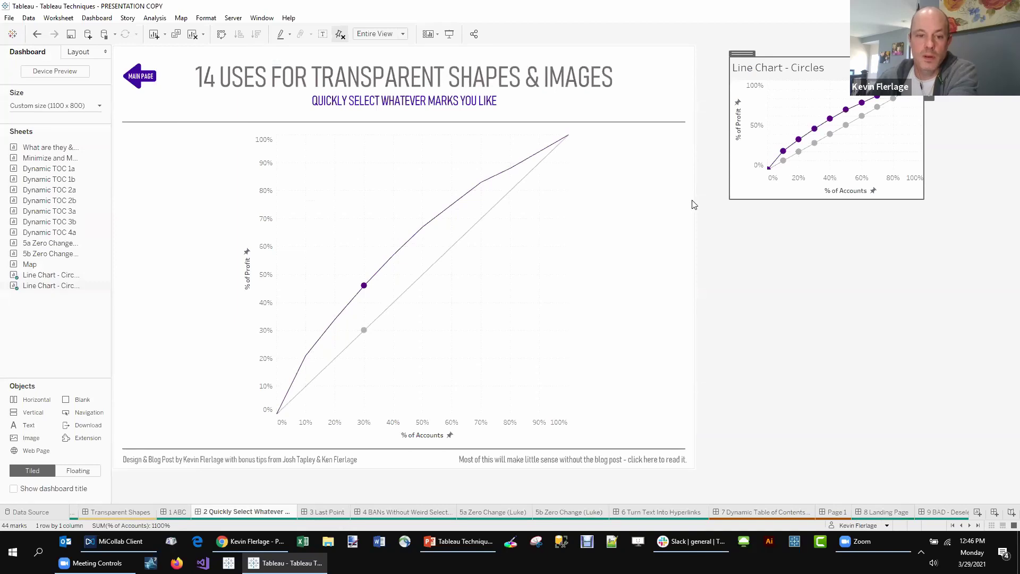
pyautogui.click(53, 359)
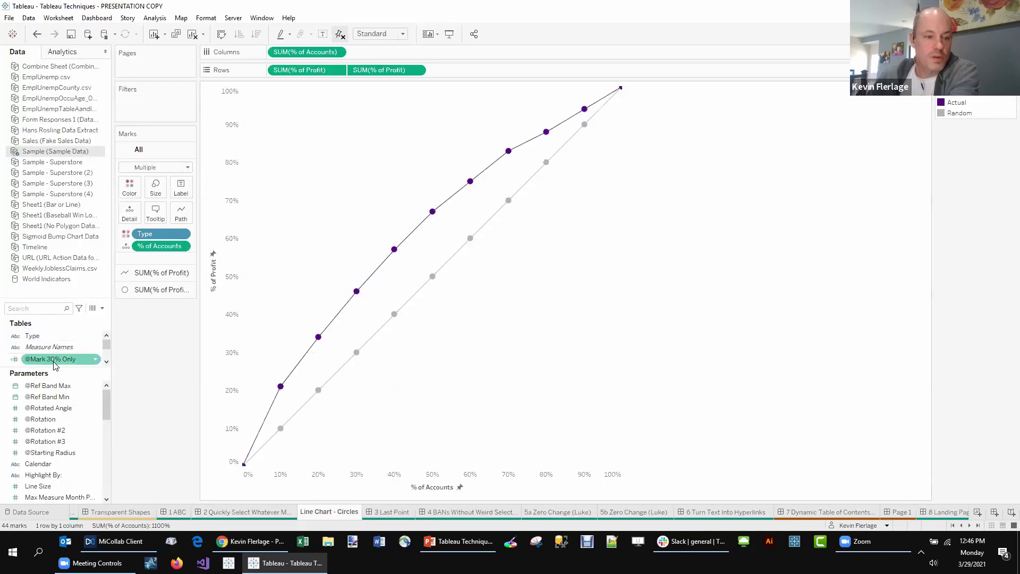
pyautogui.rightClick(53, 360)
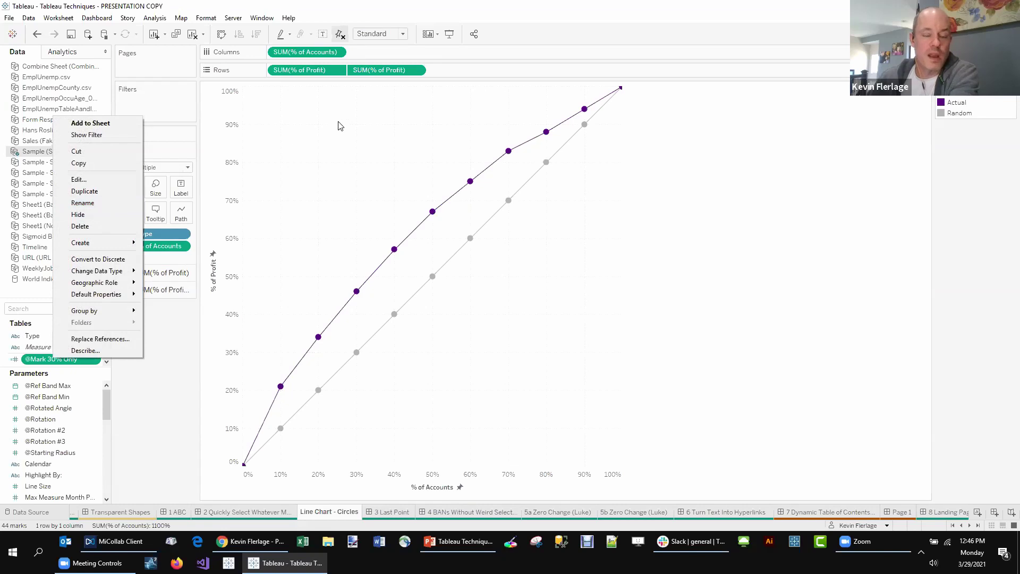
pyautogui.click(276, 87)
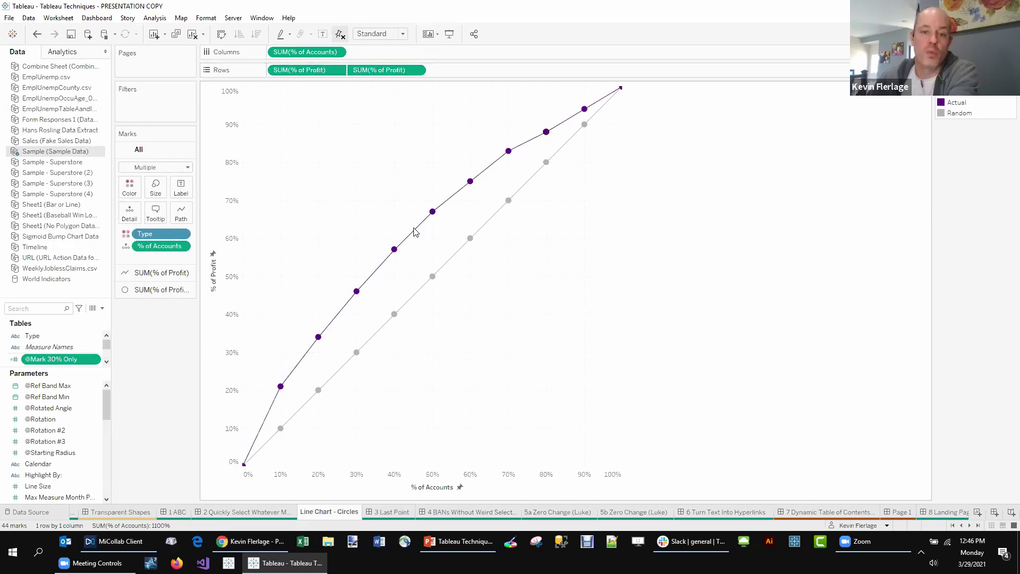
pyautogui.rightClick(56, 360)
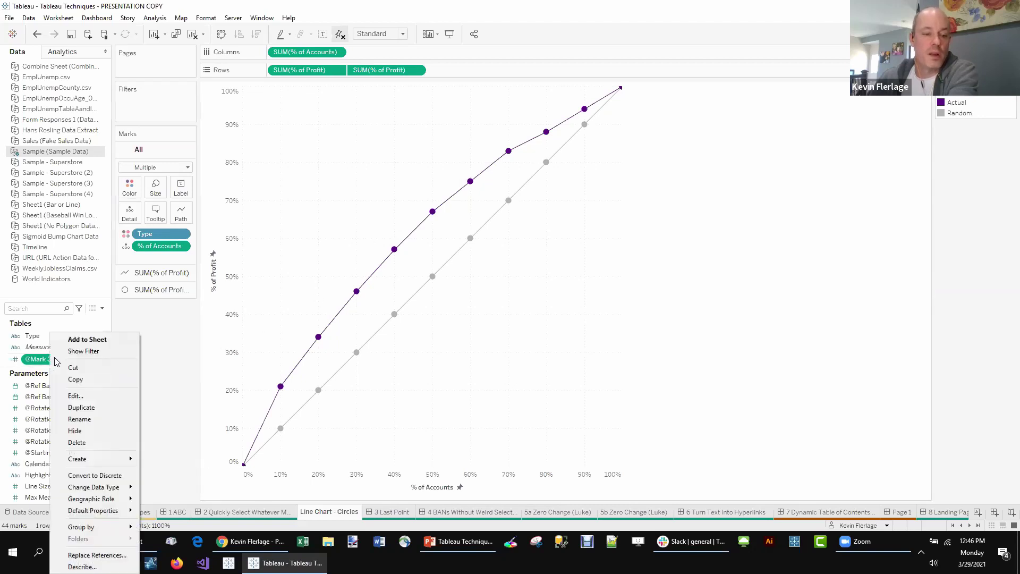
pyautogui.click(76, 397)
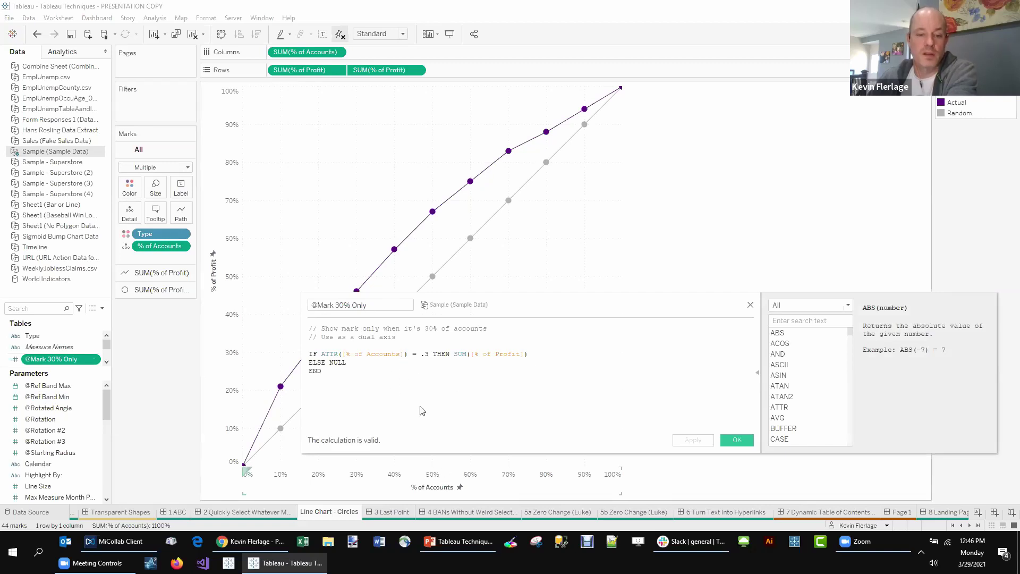
pyautogui.doubleClick(423, 353)
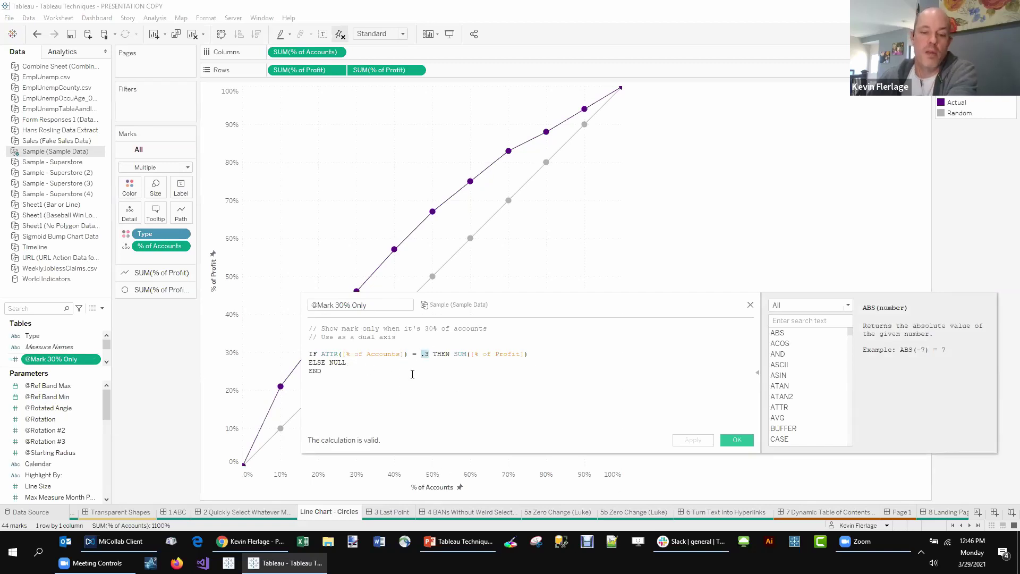
pyautogui.click(430, 372)
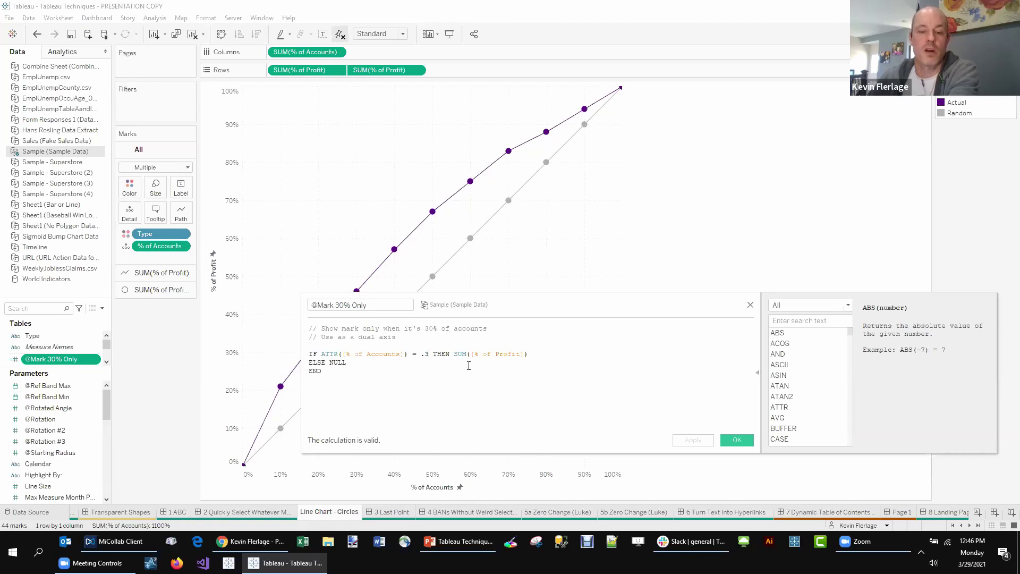
pyautogui.moveTo(549, 351); pyautogui.dragTo(459, 357)
pyautogui.click(373, 366)
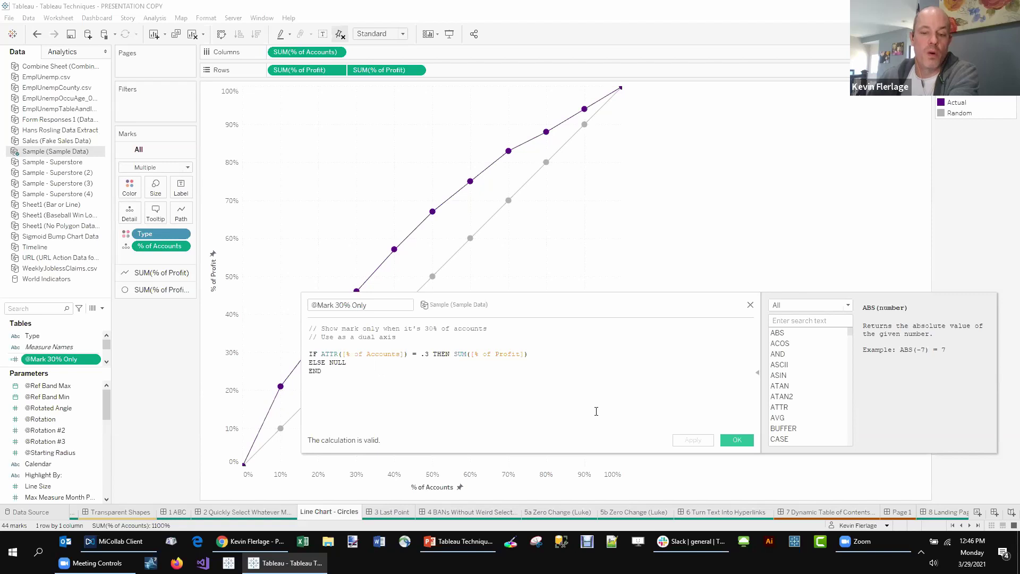
pyautogui.click(746, 444)
pyautogui.moveTo(53, 359); pyautogui.dragTo(382, 76)
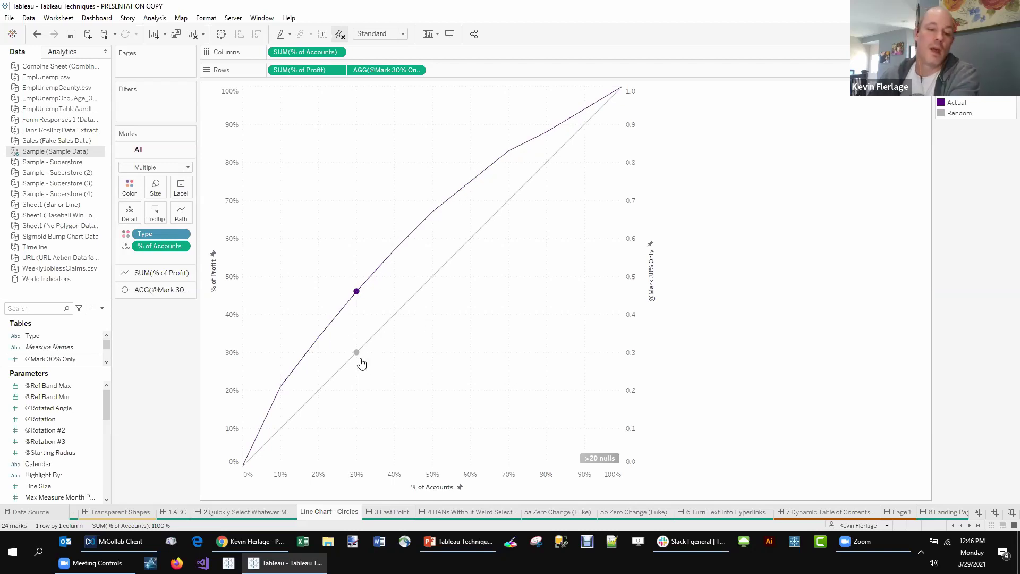
pyautogui.click(37, 34)
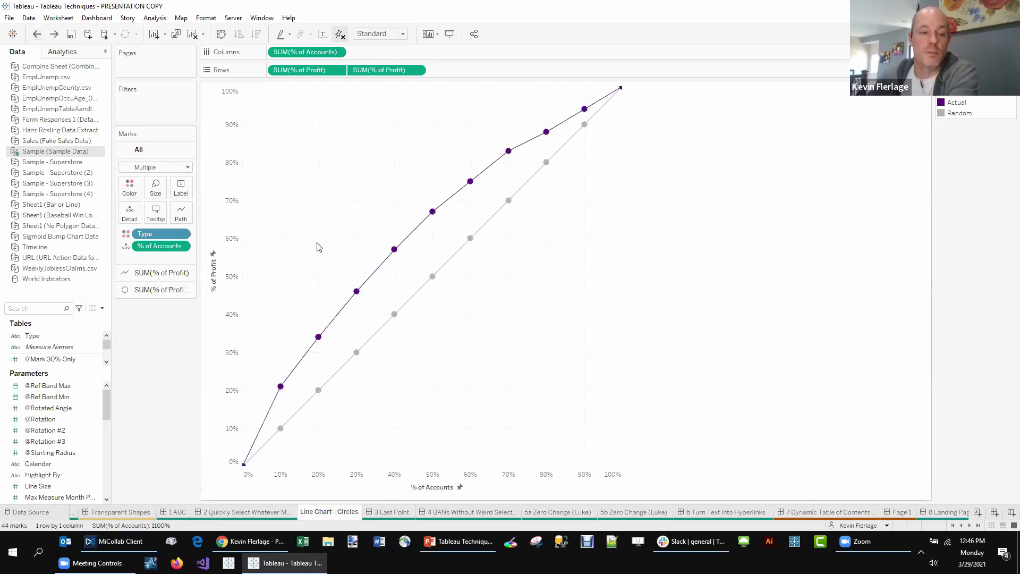
# Change the second SUM(% of Profit) mark type to Shape and assign a copy of % of Accounts to Shape
pyautogui.click(186, 290)
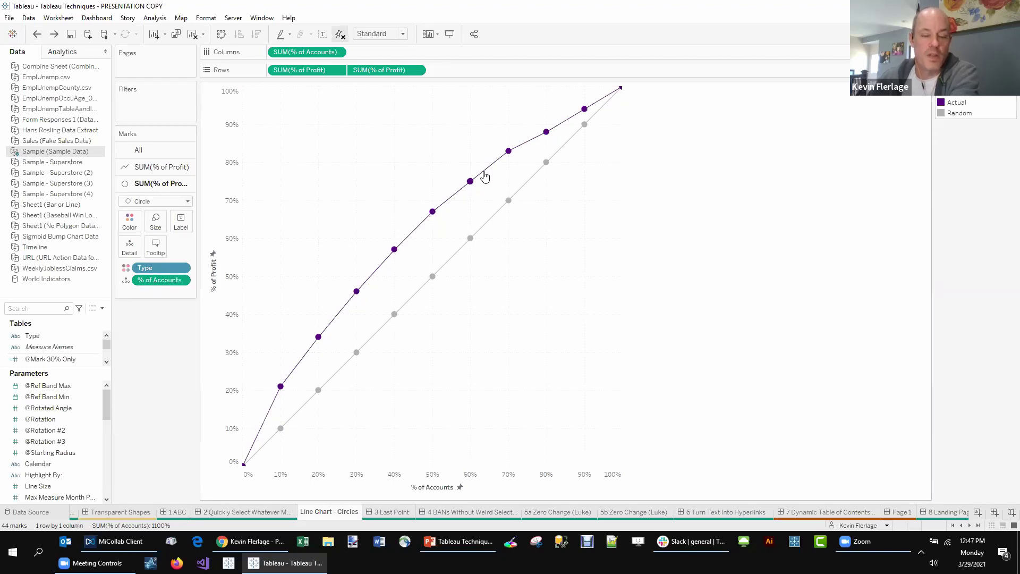
pyautogui.click(151, 202)
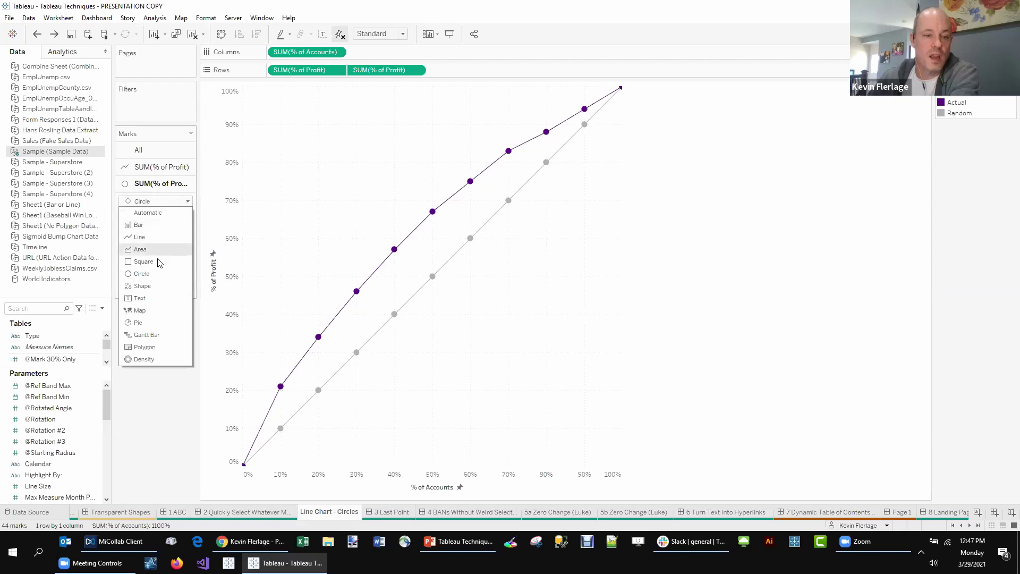
pyautogui.click(154, 286)
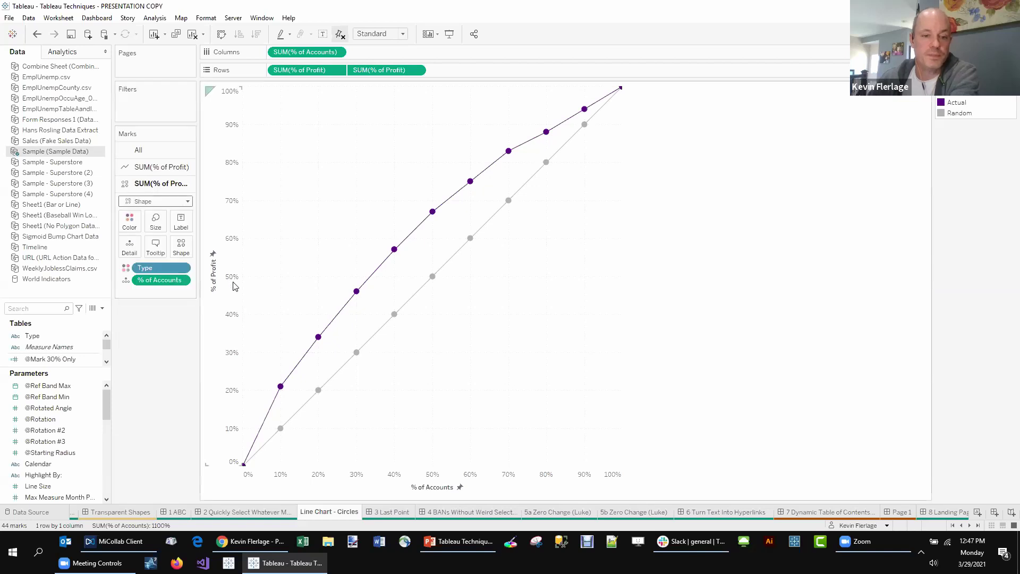
pyautogui.moveTo(152, 279); pyautogui.dragTo(189, 254)
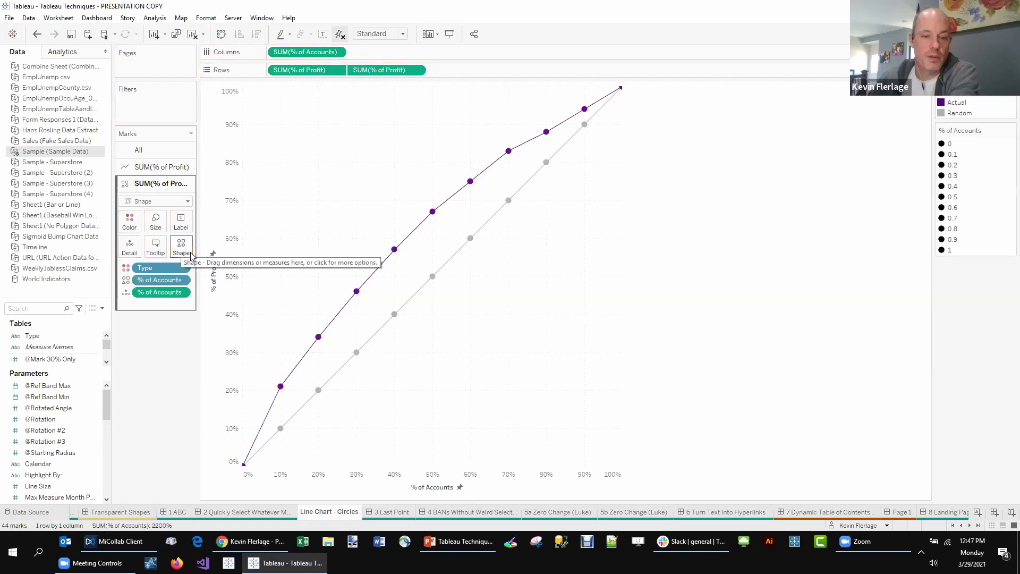
pyautogui.click(183, 247)
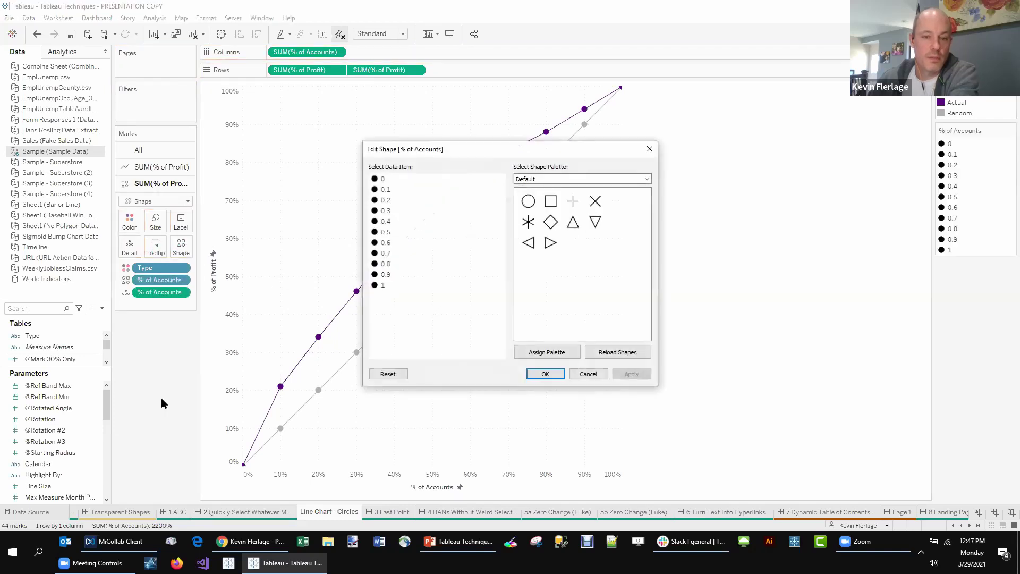
pyautogui.click(381, 179)
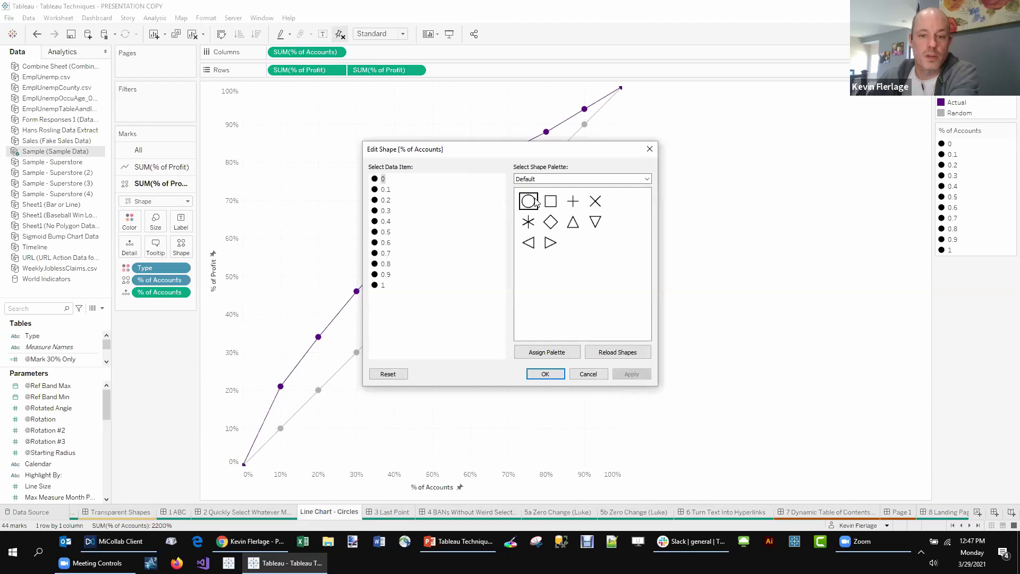
pyautogui.click(530, 181)
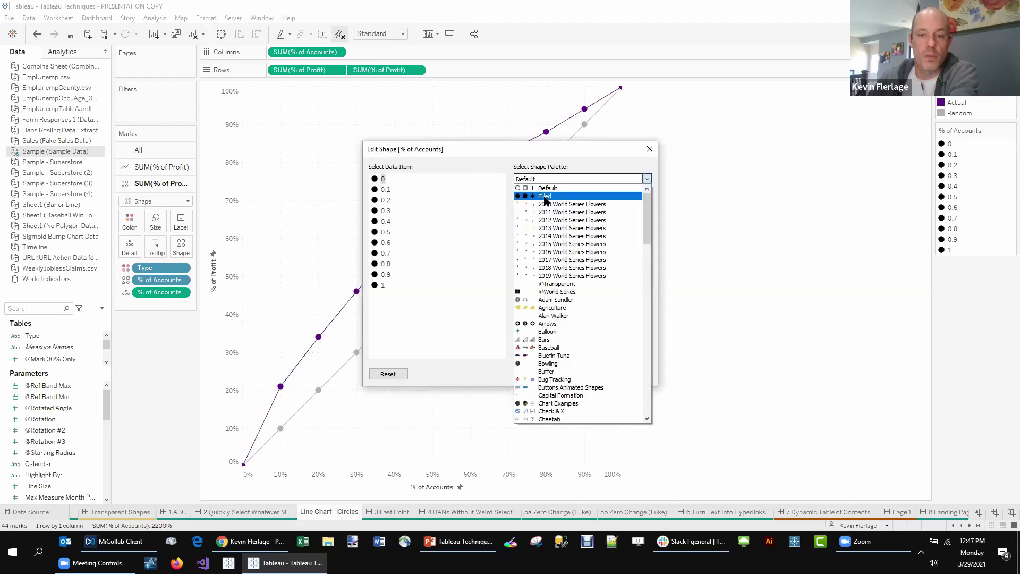
pyautogui.click(557, 284)
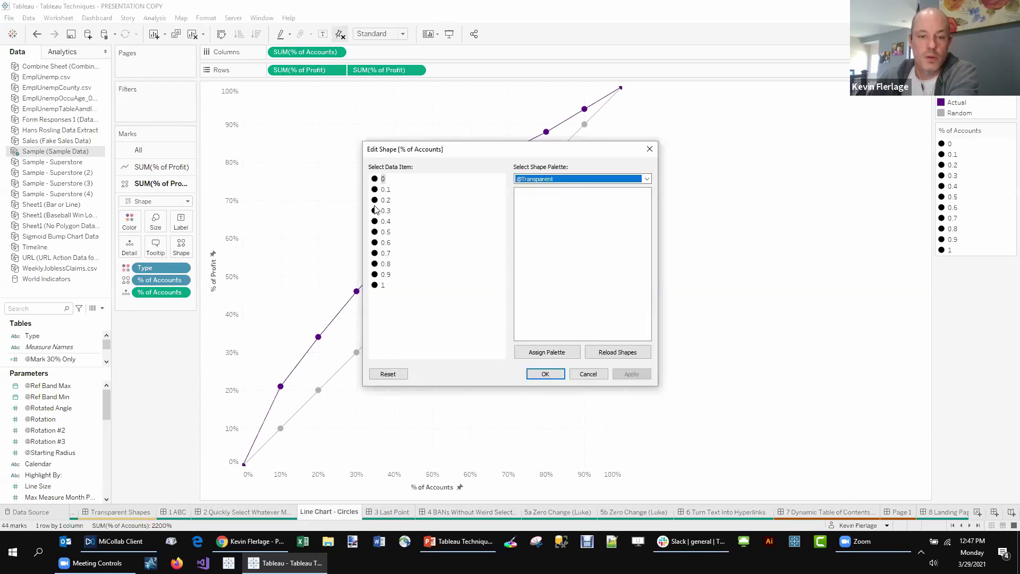
pyautogui.keyDown('shift'); pyautogui.click(384, 287); pyautogui.keyUp('shift')
pyautogui.click(527, 201)
# Assign the filled circle from the Filled palette to the 0.3 item and apply the shape assignments
pyautogui.click(558, 181)
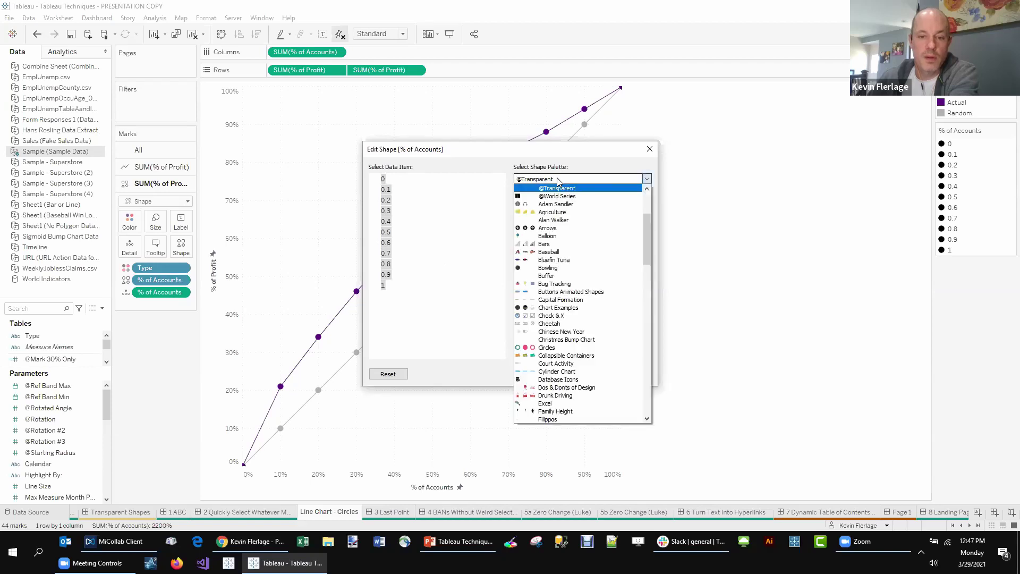
pyautogui.scroll(4, 564, 194)
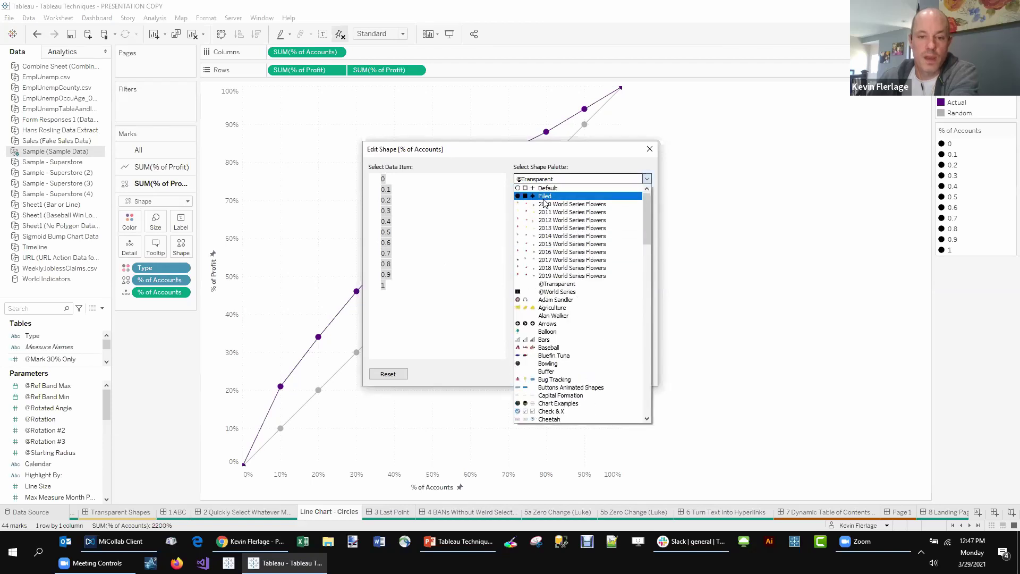
pyautogui.click(545, 196)
pyautogui.click(386, 210)
pyautogui.click(529, 201)
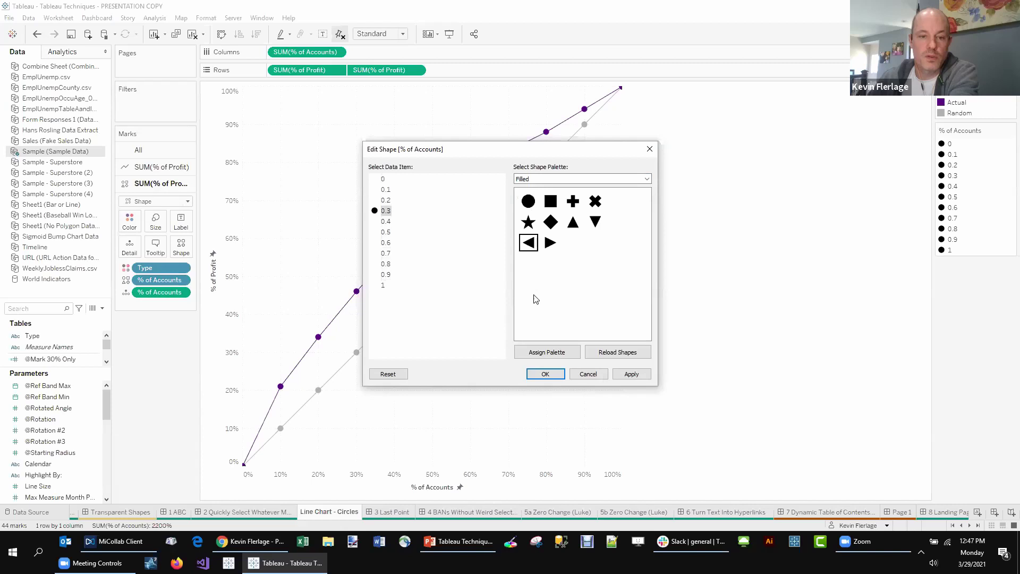
pyautogui.click(545, 374)
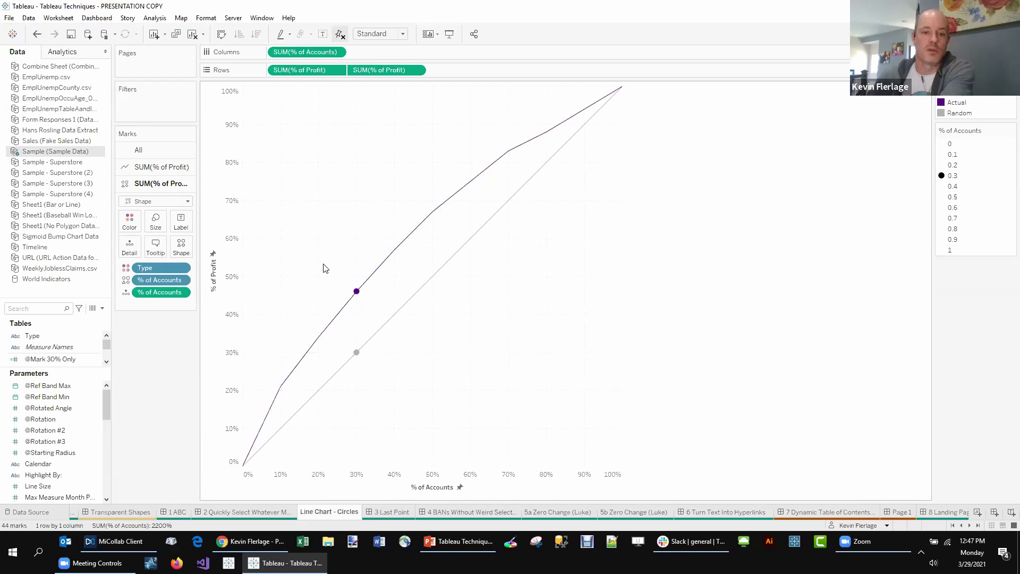
# Open the Line by Month worksheet of the "3 Last Point" dashboard and search its fields for "@"
pyautogui.click(387, 513)
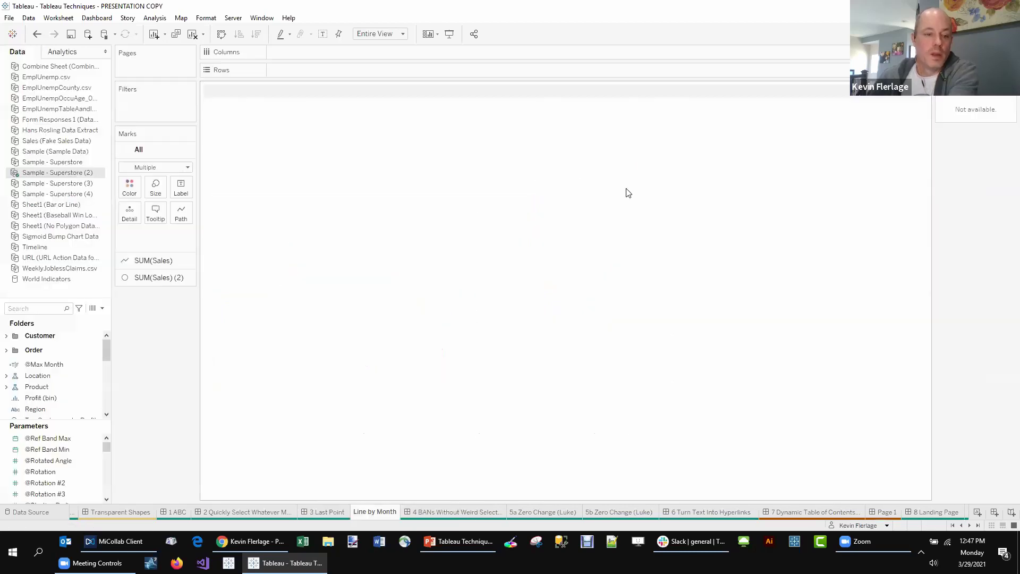
pyautogui.click(44, 307)
pyautogui.write('@')
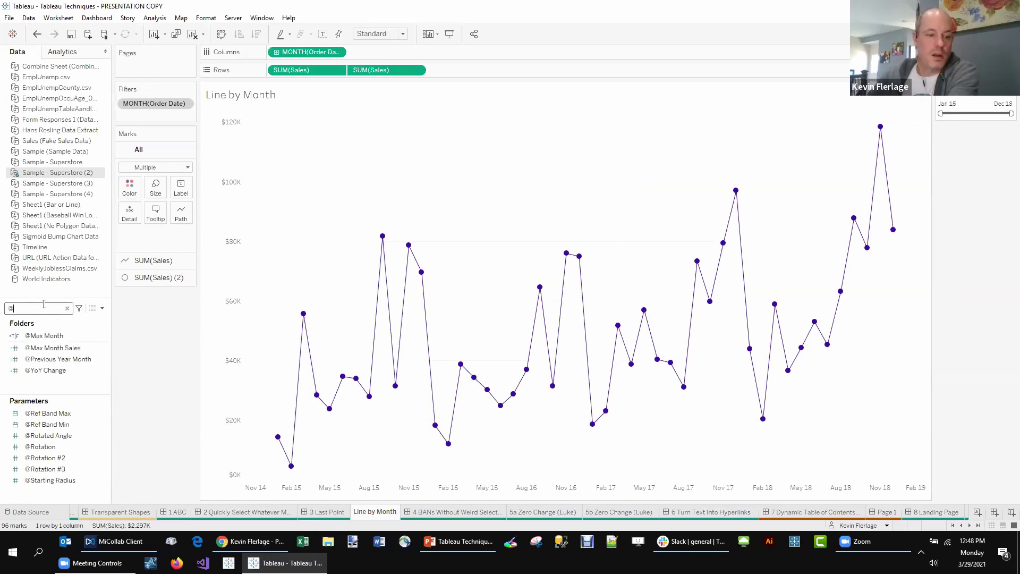
pyautogui.rightClick(47, 347)
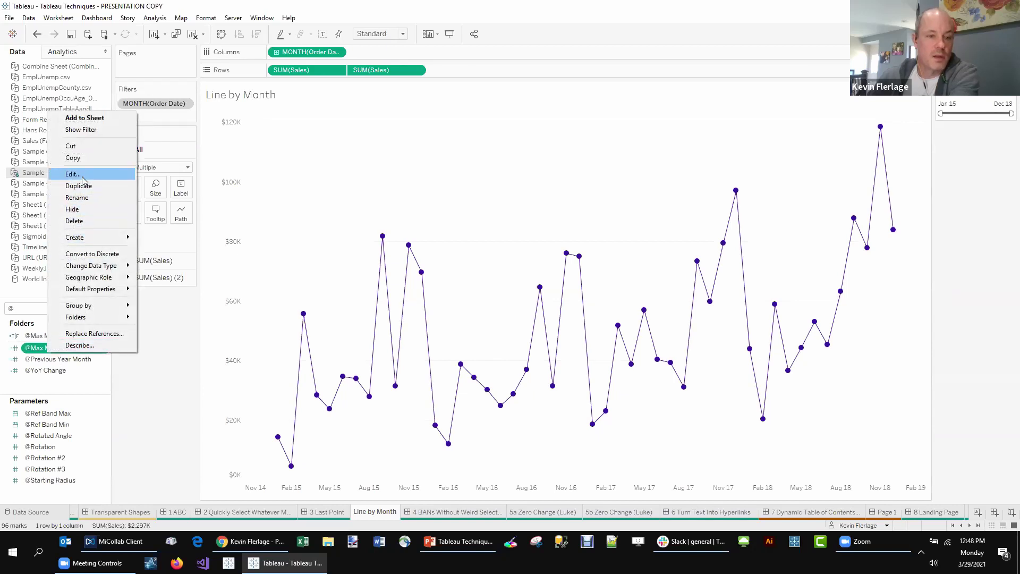
pyautogui.click(82, 175)
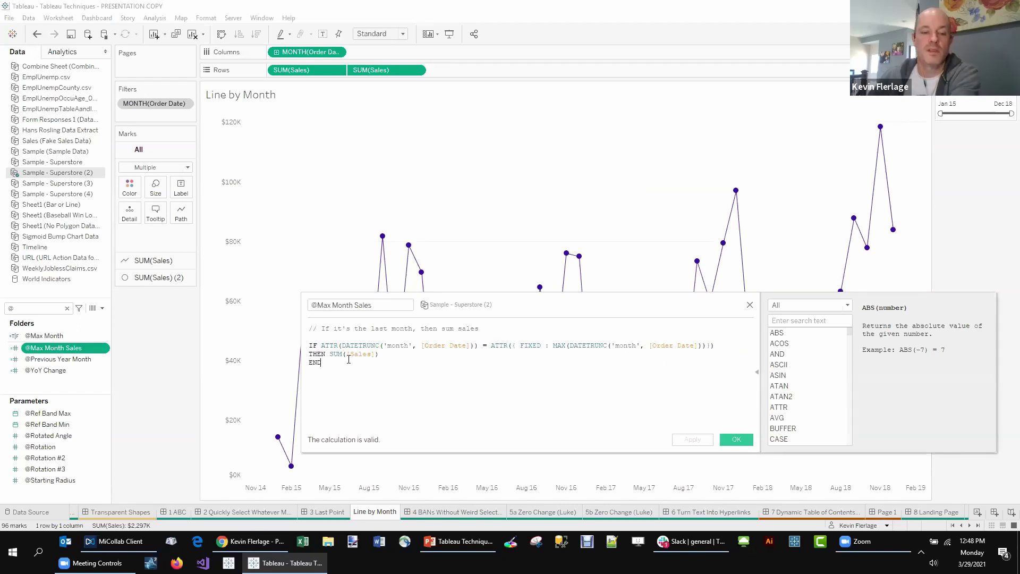
pyautogui.moveTo(547, 308); pyautogui.dragTo(464, 278)
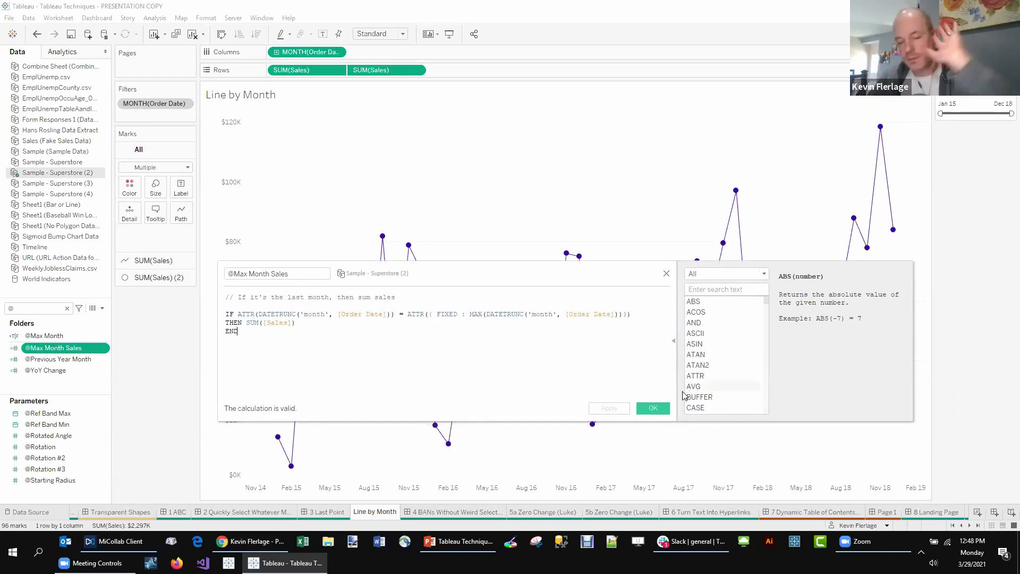
pyautogui.click(653, 408)
pyautogui.click(50, 336)
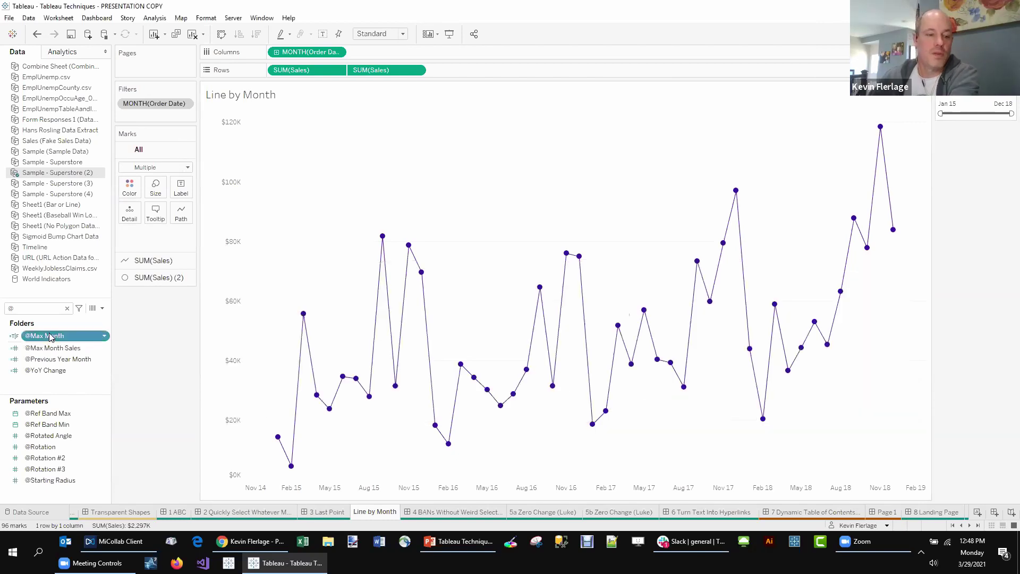
pyautogui.rightClick(50, 336)
pyautogui.press('Escape')
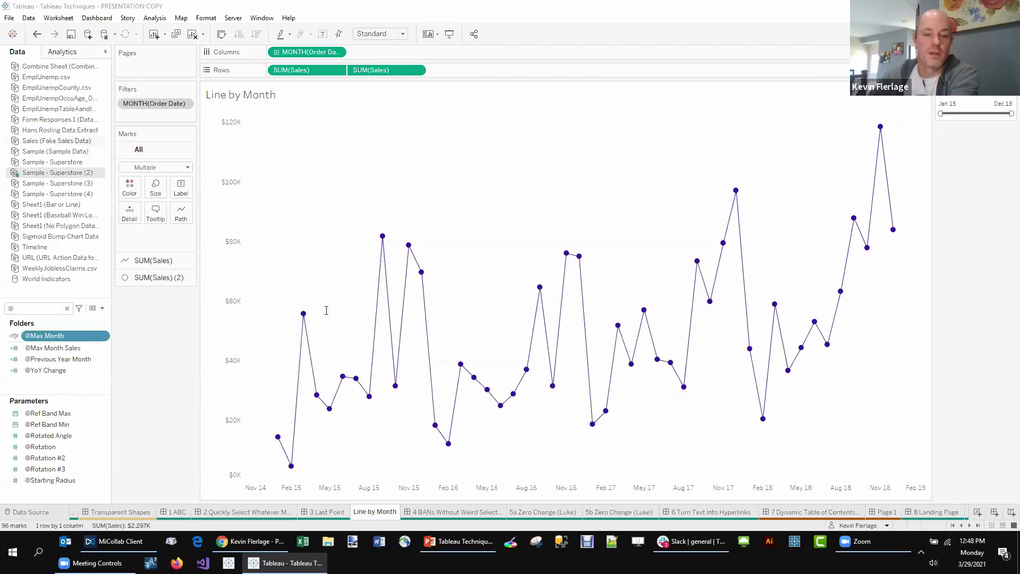
pyautogui.moveTo(233, 314); pyautogui.dragTo(544, 315)
pyautogui.click(625, 354)
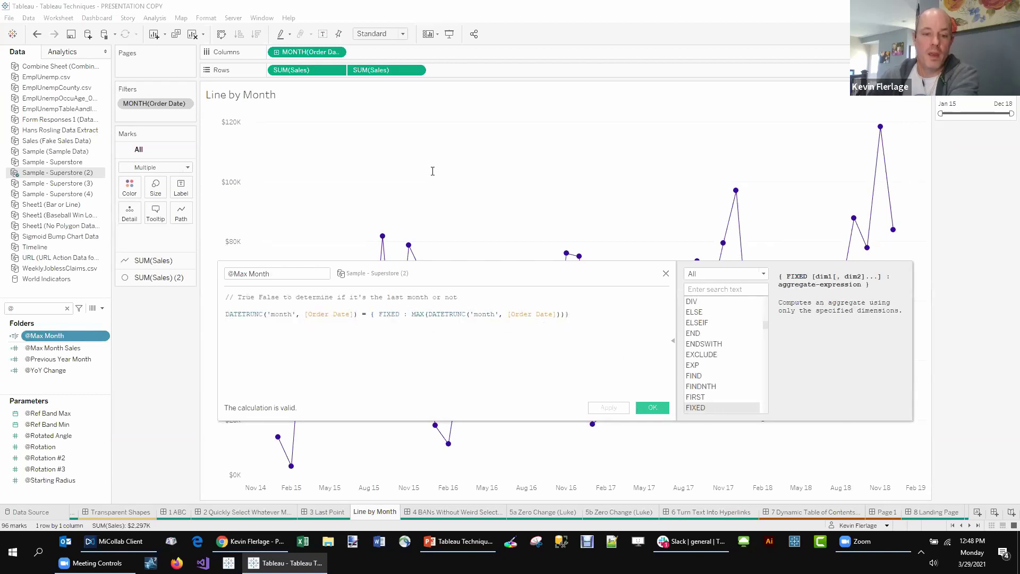
pyautogui.click(666, 275)
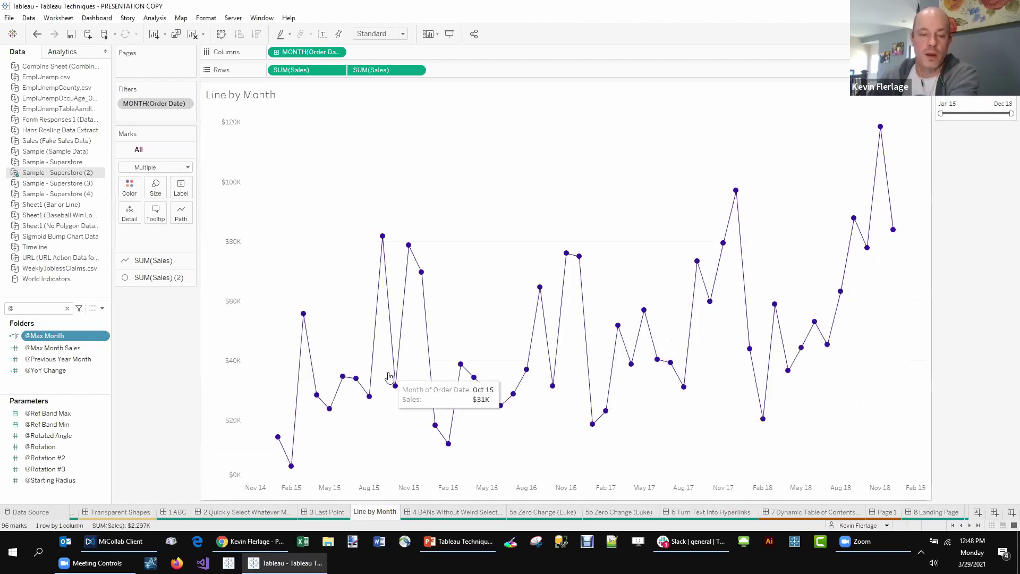
pyautogui.click(152, 282)
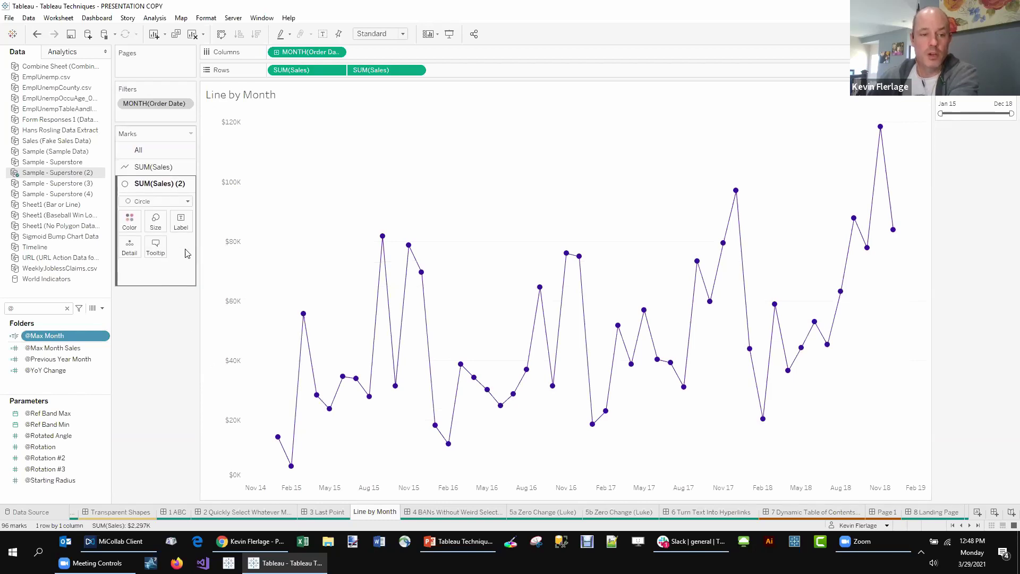
pyautogui.click(173, 207)
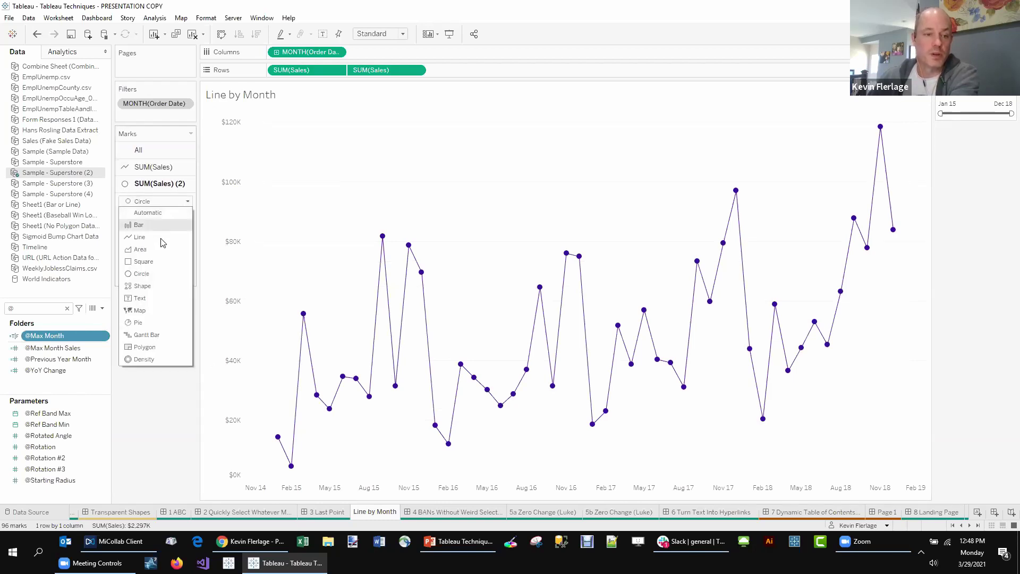
pyautogui.click(154, 292)
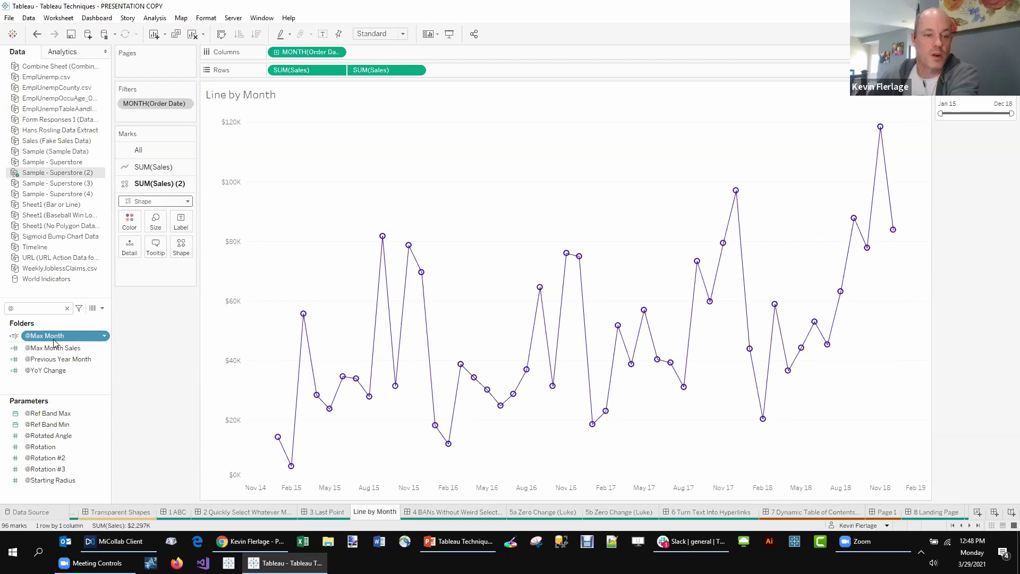
pyautogui.moveTo(89, 329); pyautogui.dragTo(198, 259)
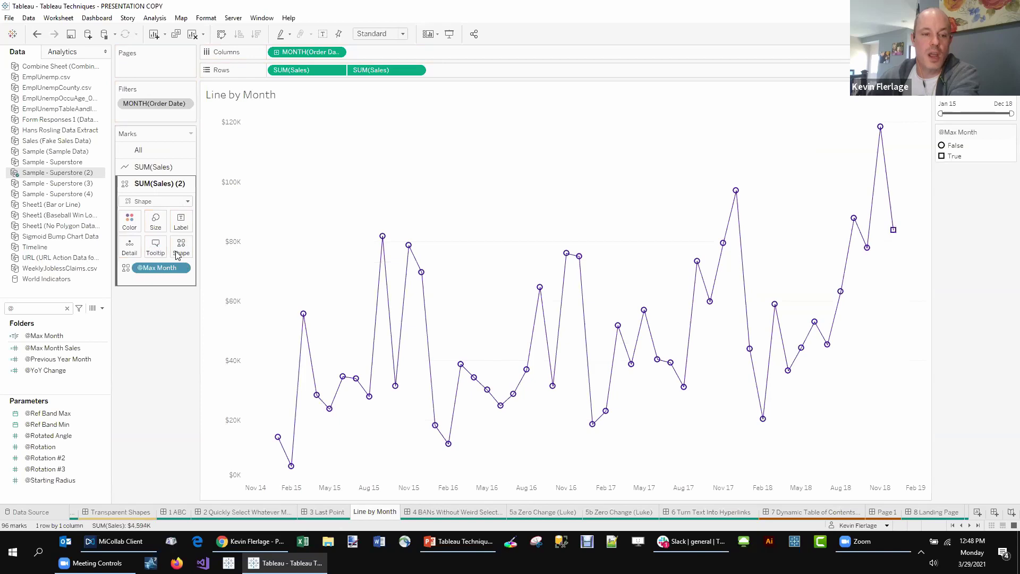
pyautogui.click(390, 190)
pyautogui.click(531, 179)
pyautogui.click(539, 197)
pyautogui.click(530, 202)
pyautogui.click(387, 179)
pyautogui.click(537, 179)
pyautogui.click(544, 276)
pyautogui.click(528, 202)
pyautogui.click(558, 376)
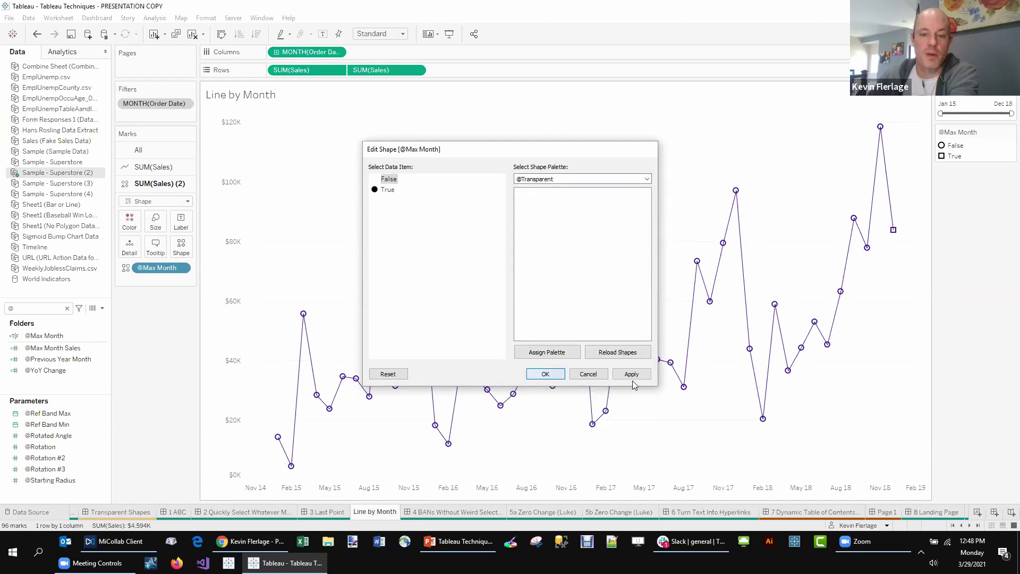
pyautogui.click(319, 513)
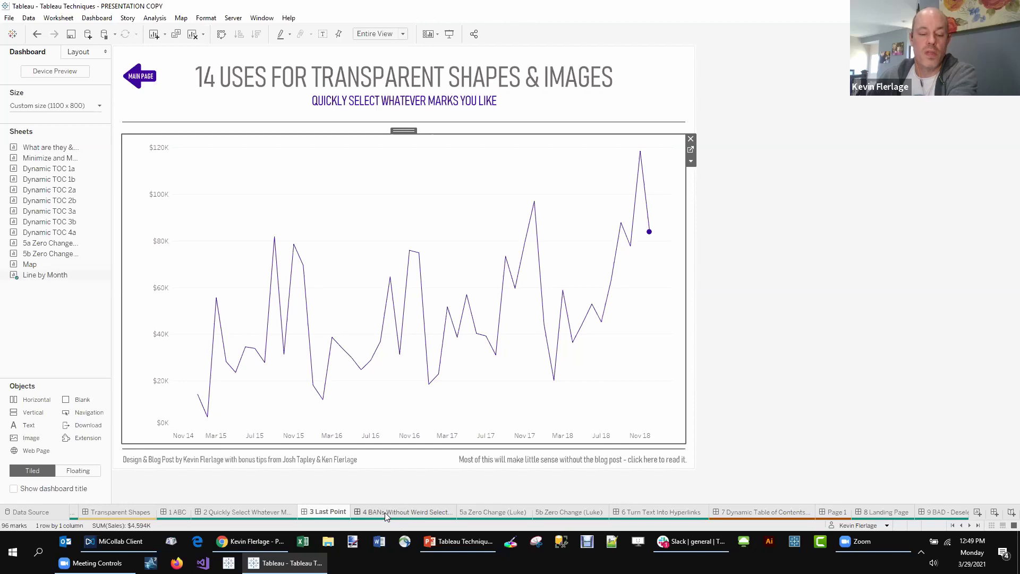
# Open the "4 BANs Without Weird Selection" dashboard and select different BANs in the text-based set to examine their selection highlighting
pyautogui.moveTo(384, 512)
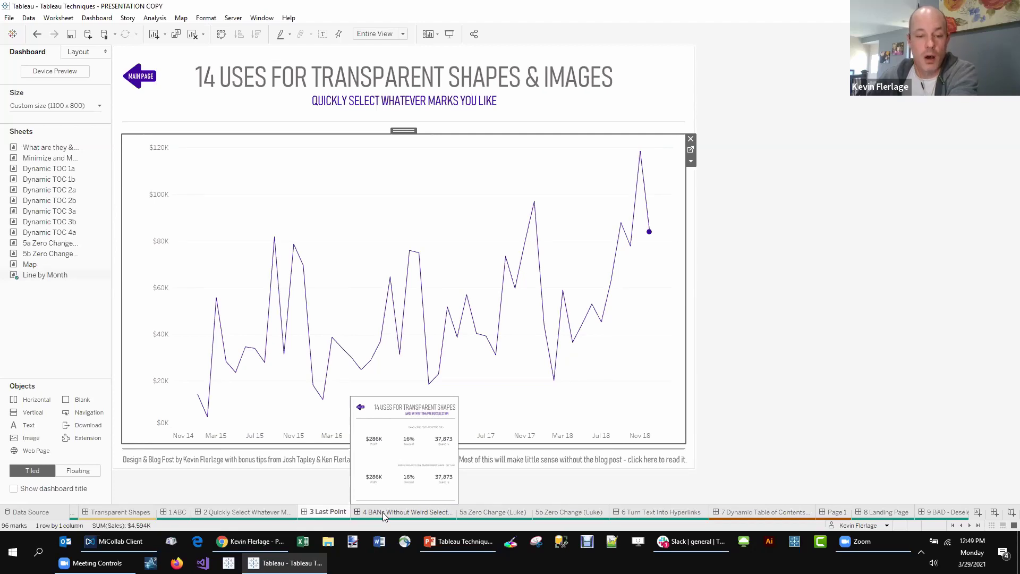
pyautogui.click(383, 512)
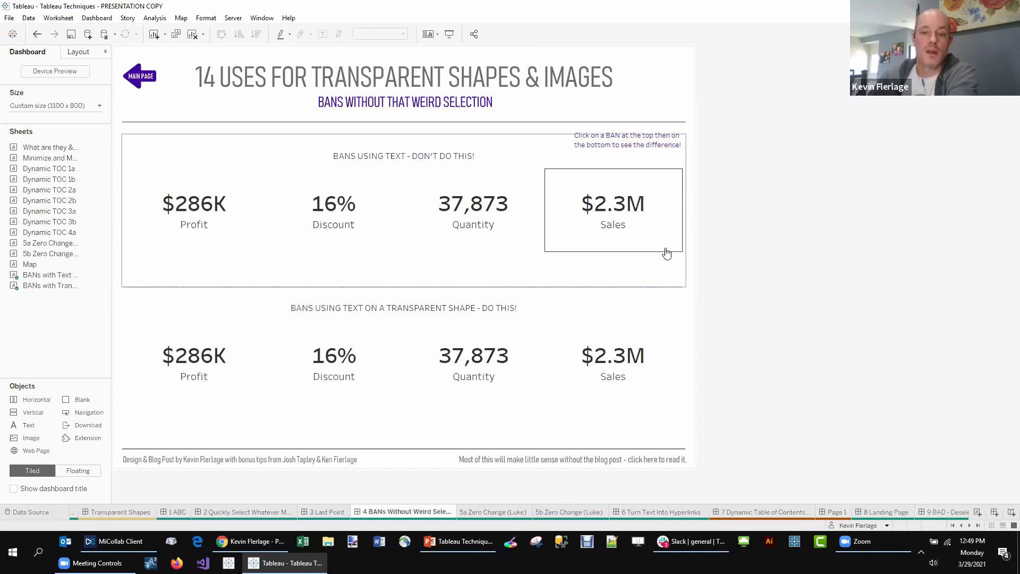
pyautogui.click(411, 241)
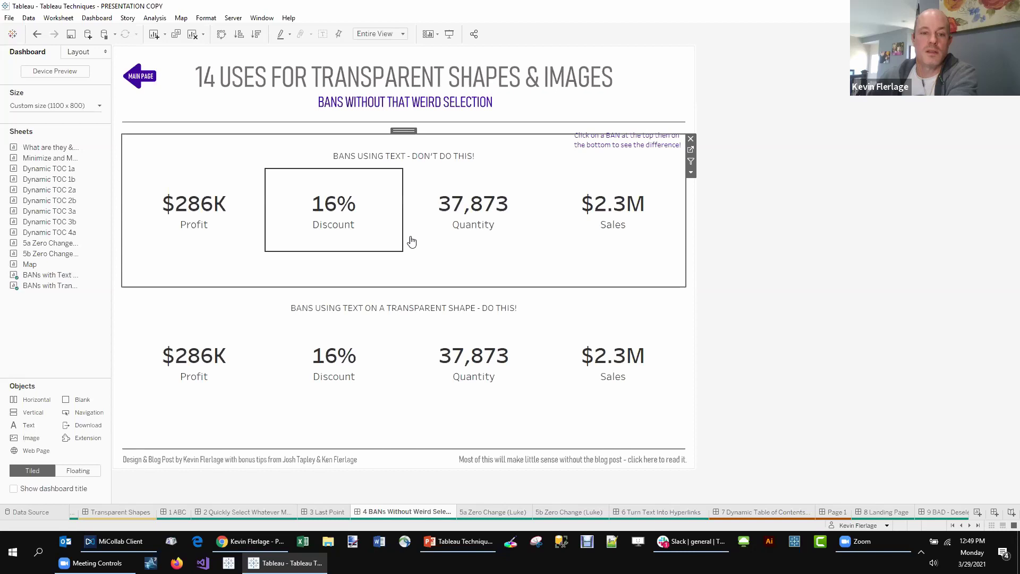
pyautogui.click(525, 246)
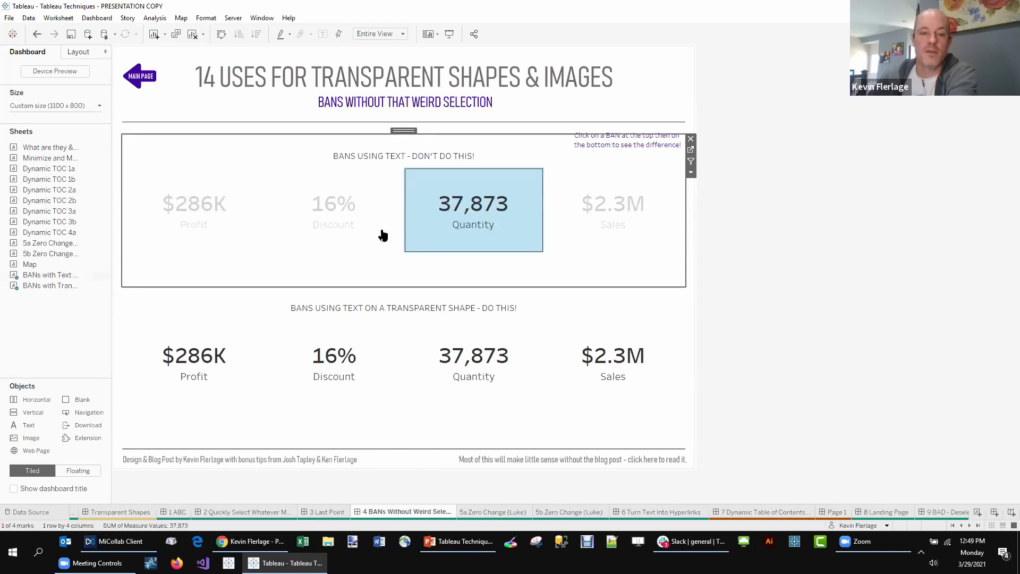
pyautogui.click(263, 239)
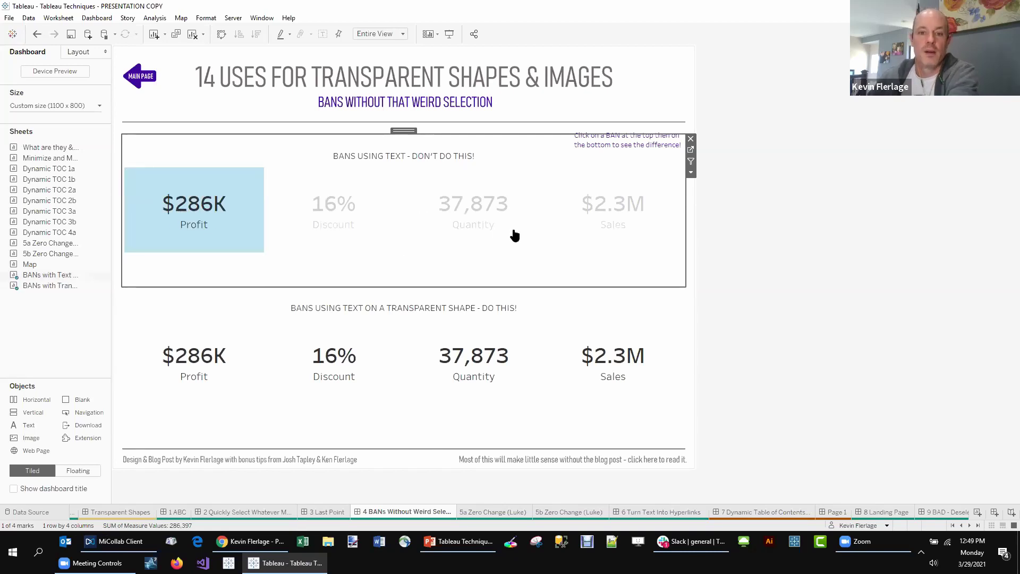
pyautogui.click(514, 235)
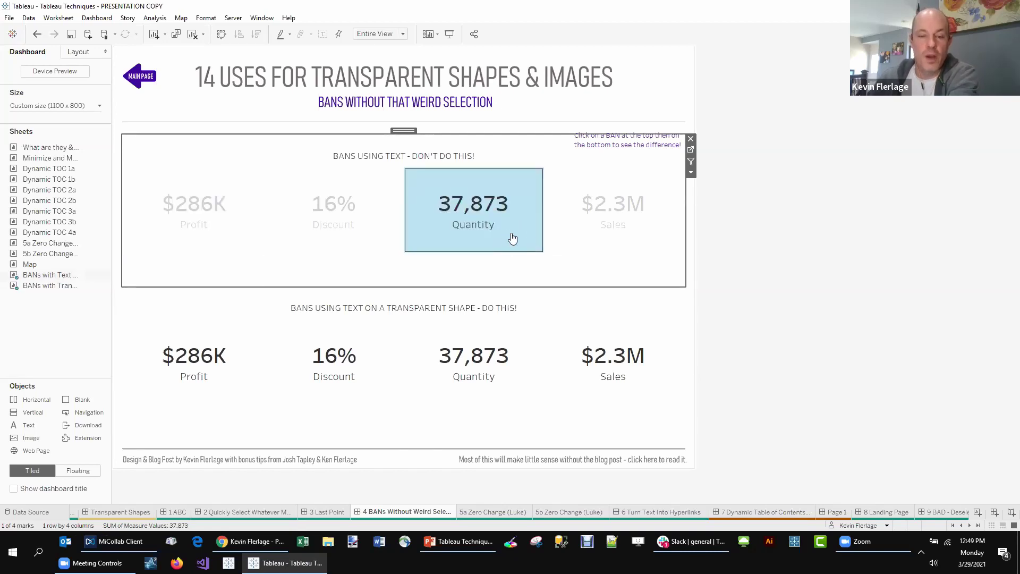
pyautogui.click(510, 239)
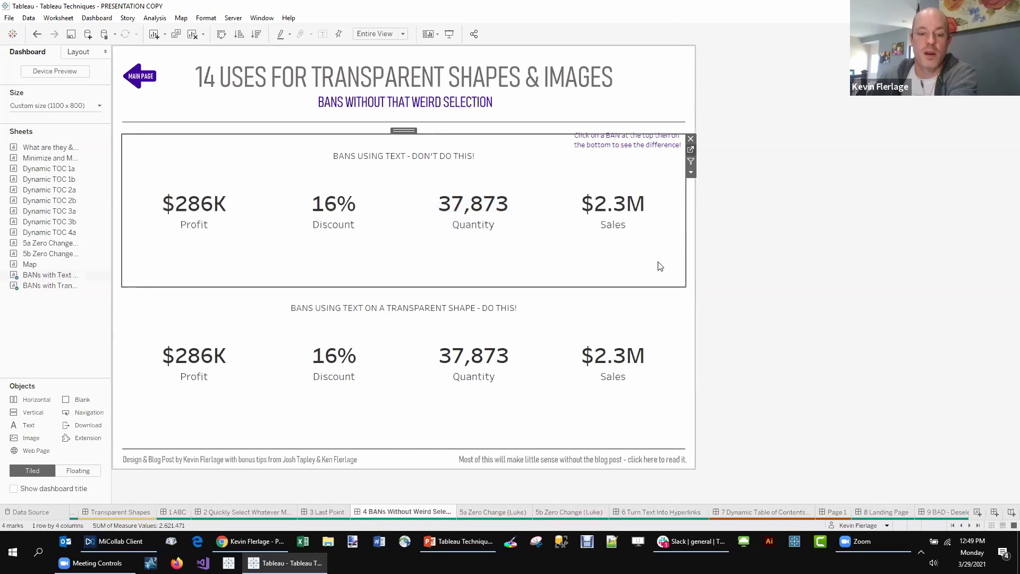
# Duplicate the BANs with Text worksheet
pyautogui.rightClick(496, 512)
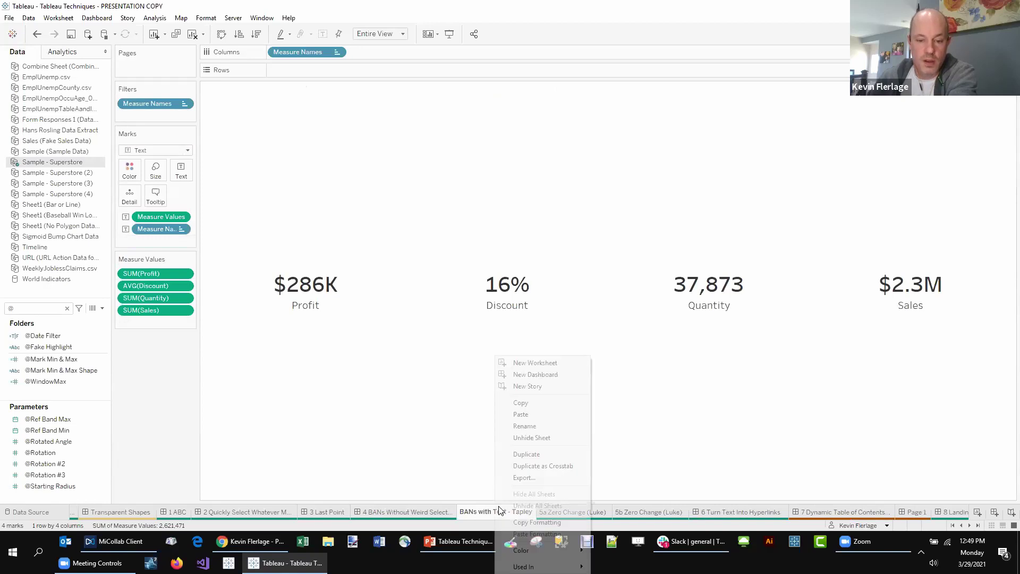
pyautogui.click(535, 454)
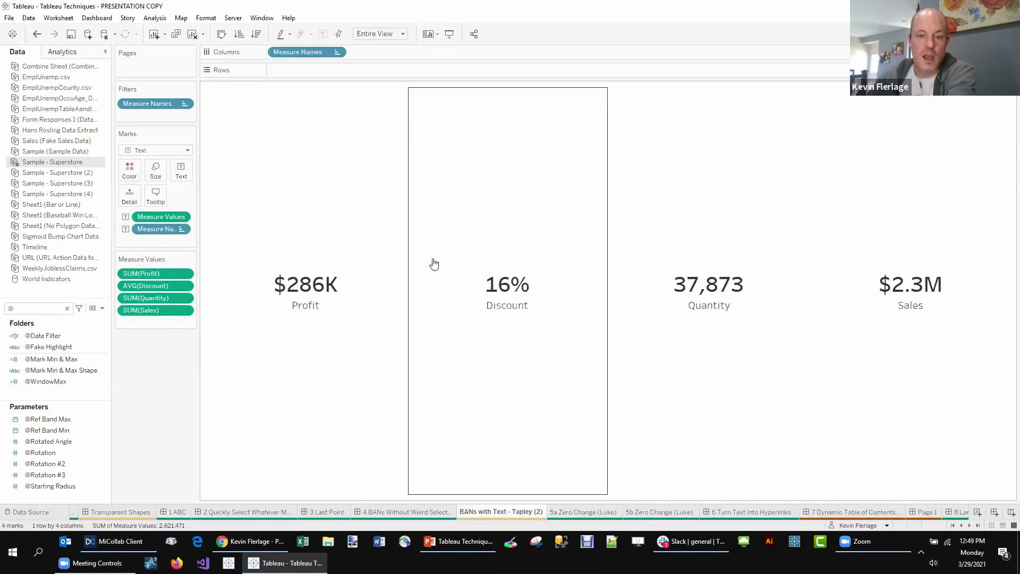
# Select the Profit, Discount and Quantity BANs in turn on the duplicated worksheet to examine how text marks highlight
pyautogui.click(291, 281)
pyautogui.click(529, 222)
pyautogui.click(723, 226)
pyautogui.click(492, 224)
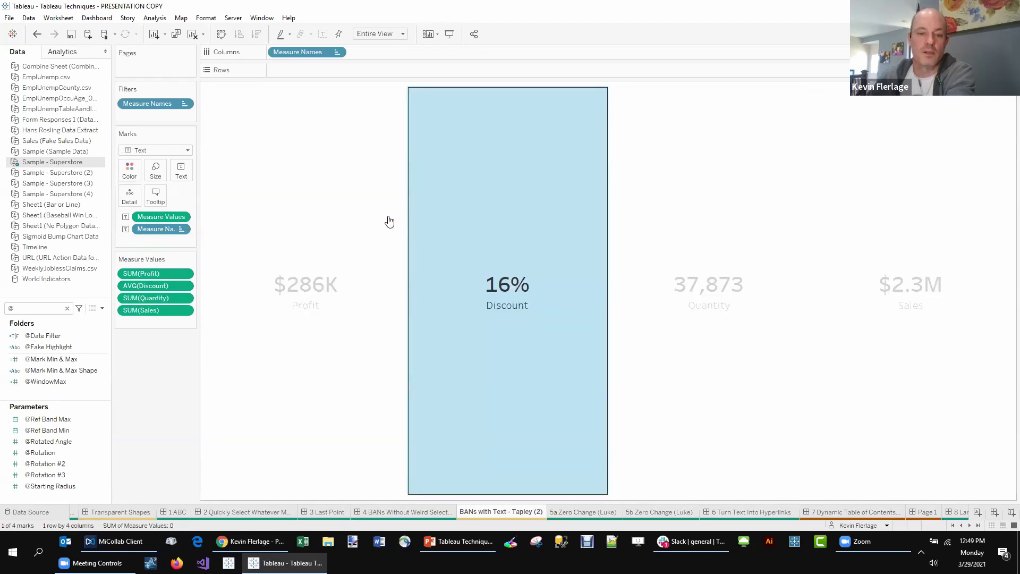
pyautogui.click(366, 206)
pyautogui.click(350, 214)
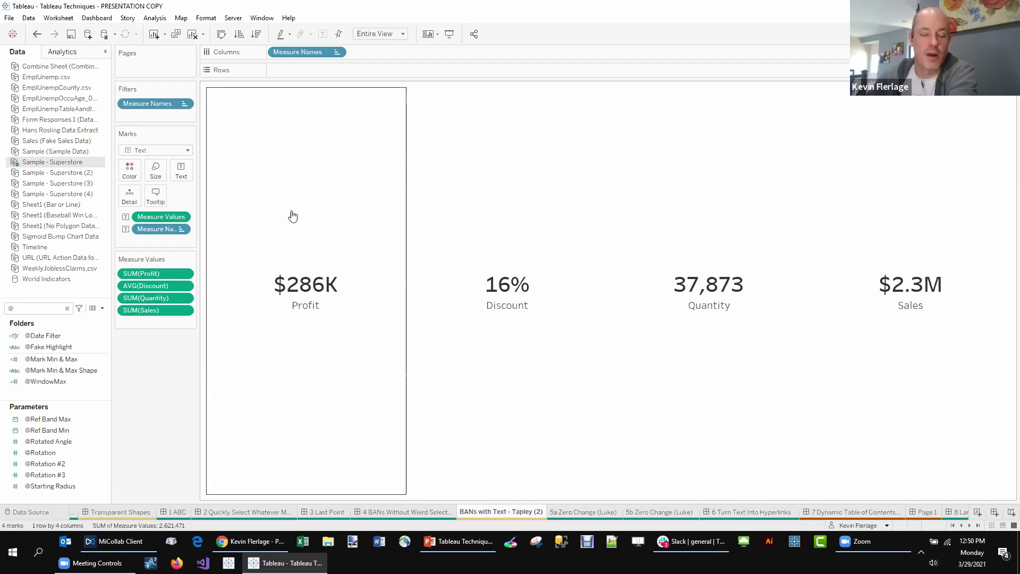
pyautogui.click(348, 237)
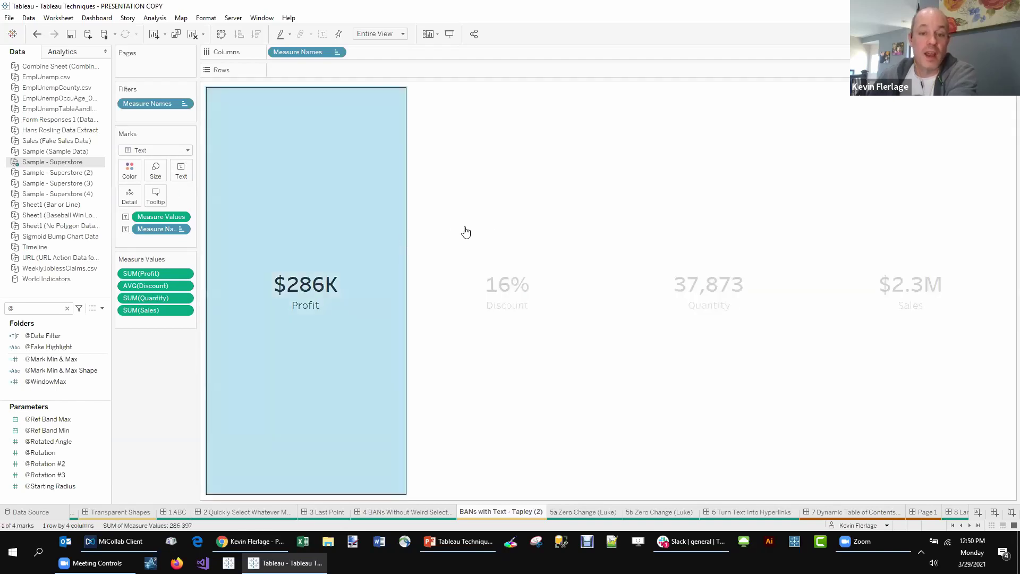
pyautogui.click(494, 221)
pyautogui.click(353, 237)
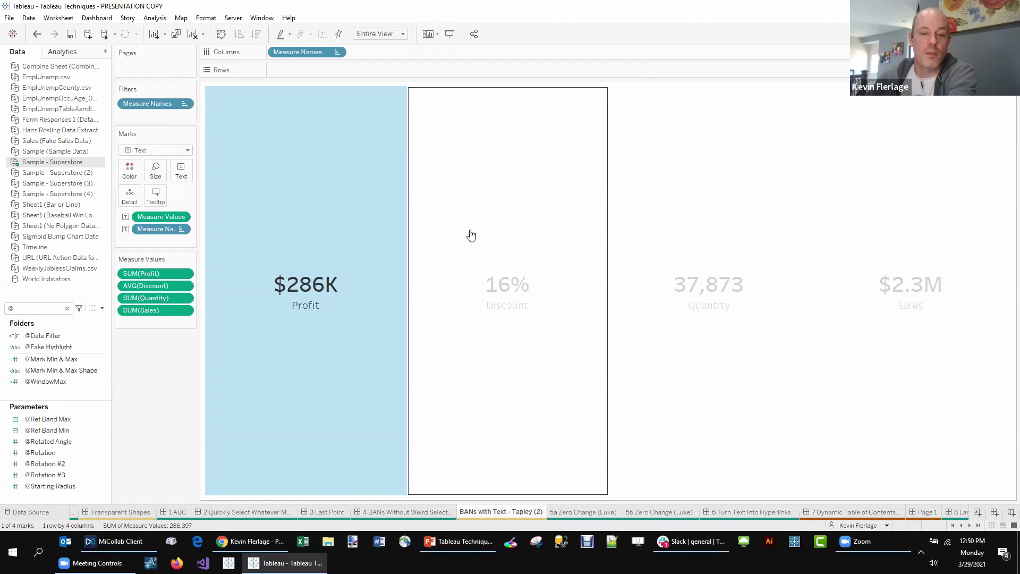
pyautogui.click(490, 240)
pyautogui.click(380, 231)
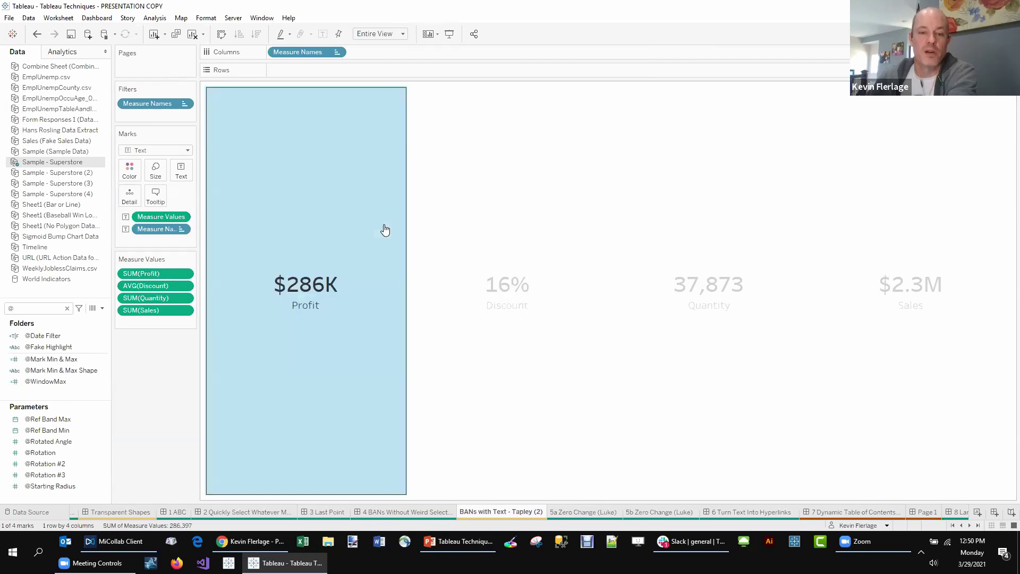
# Change the duplicated worksheet's mark type from Text to Shape and test selecting the Discount, Quantity and Profit BANs
pyautogui.click(184, 151)
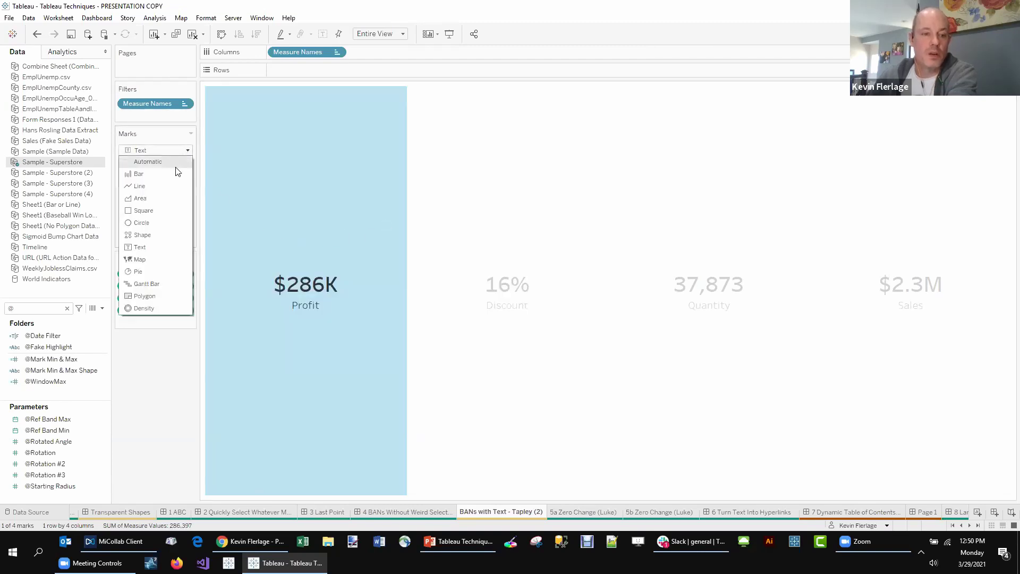
pyautogui.click(143, 235)
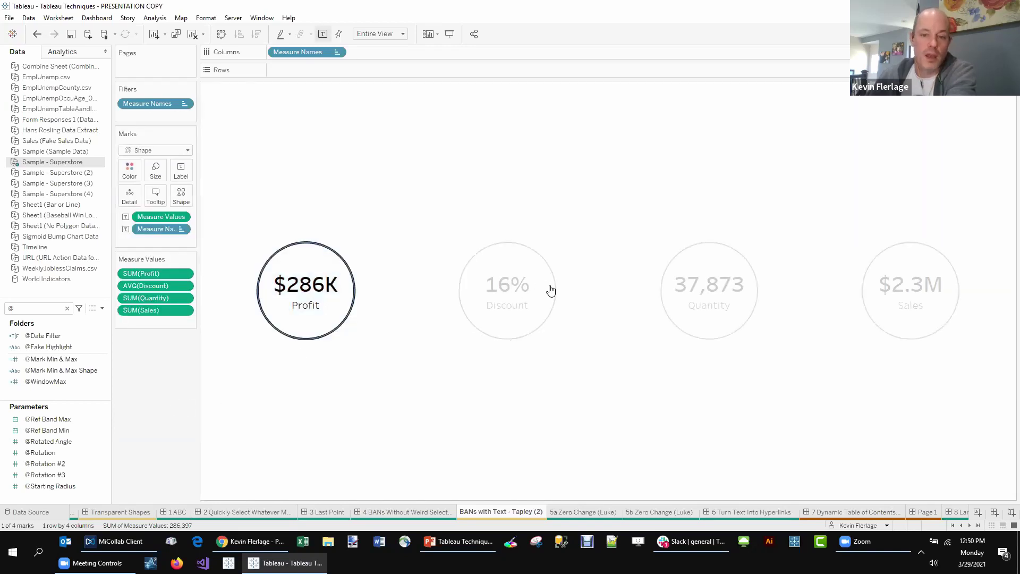
pyautogui.click(549, 289)
pyautogui.click(665, 282)
pyautogui.click(324, 276)
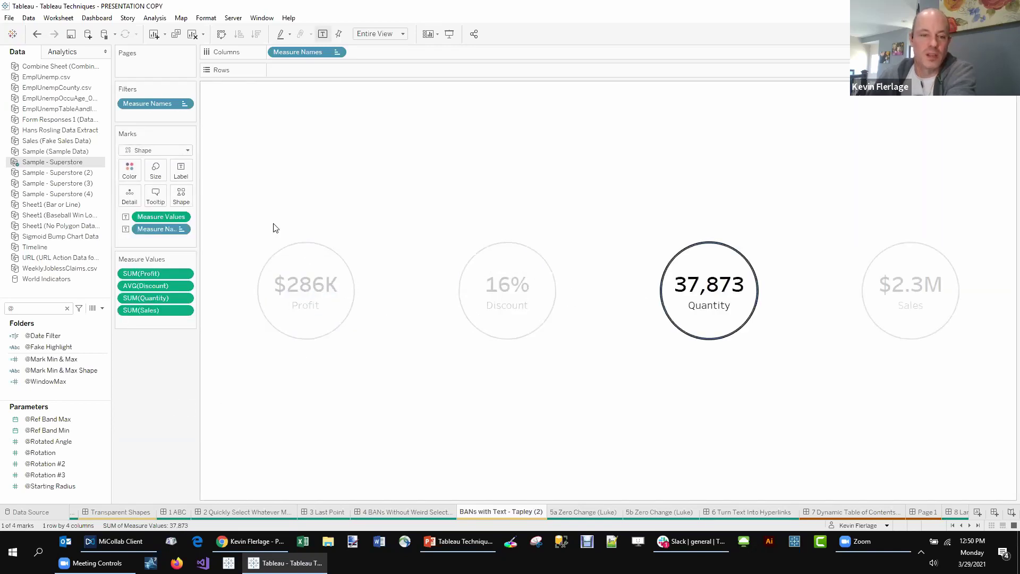
# Set the BAN shape marks to the maximum size and test selecting and deselecting the Profit BAN
pyautogui.click(156, 168)
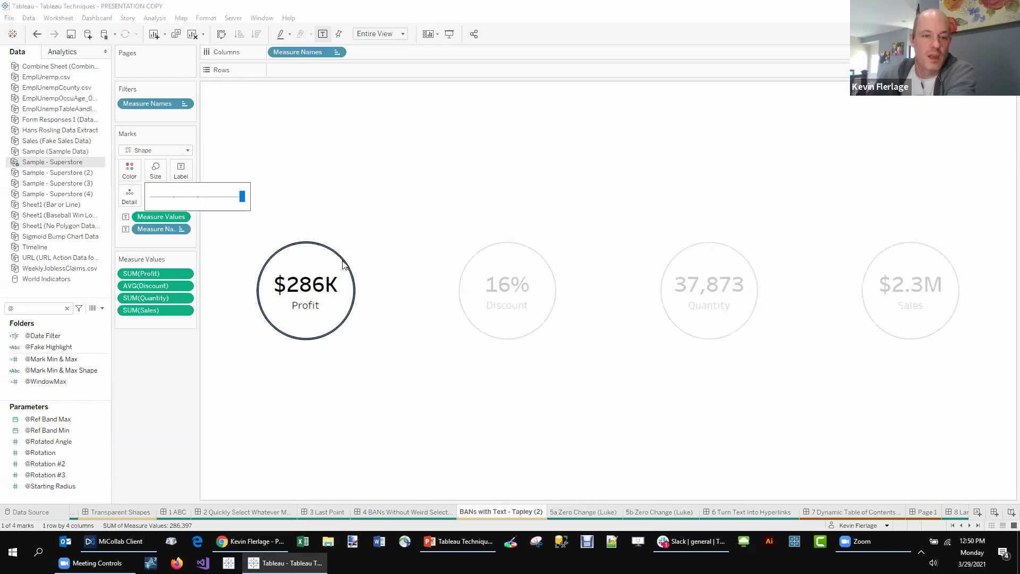
pyautogui.click(231, 259)
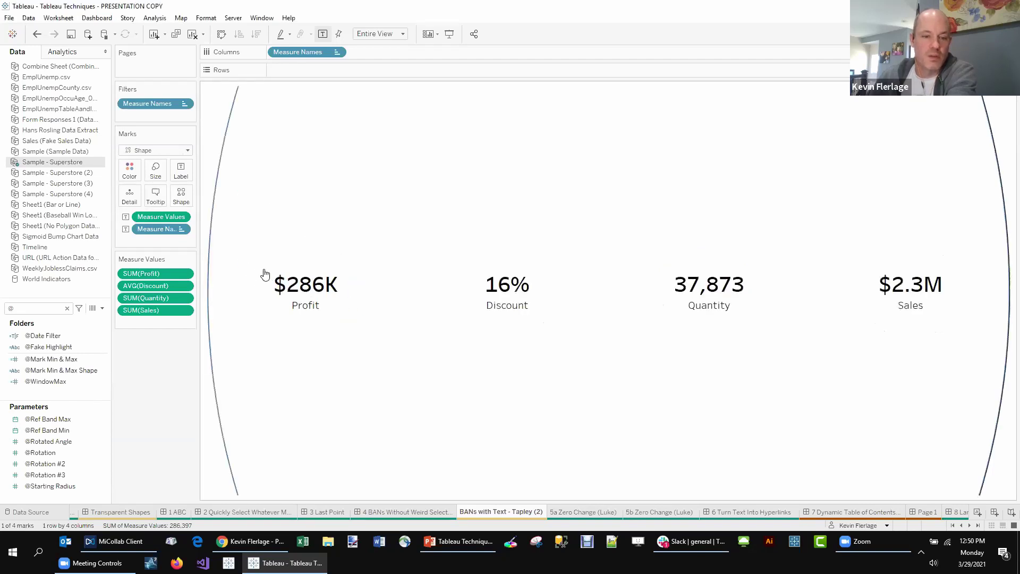
pyautogui.click(330, 292)
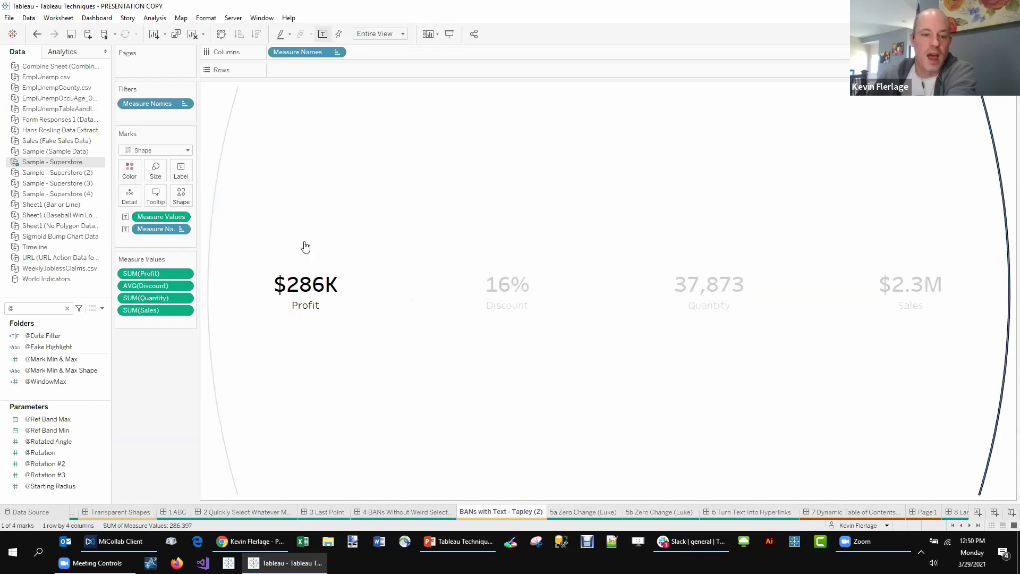
pyautogui.click(234, 211)
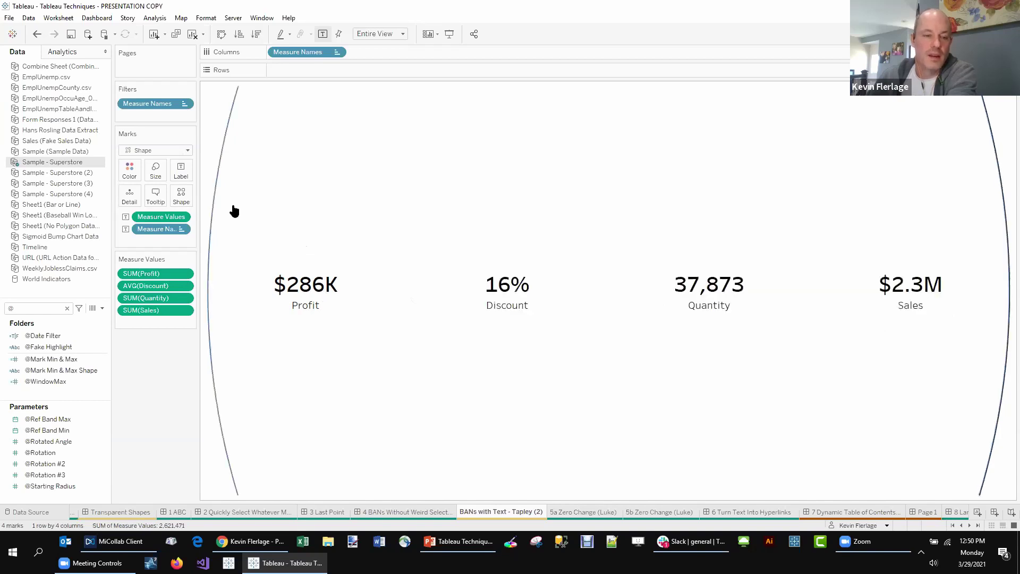
pyautogui.click(181, 196)
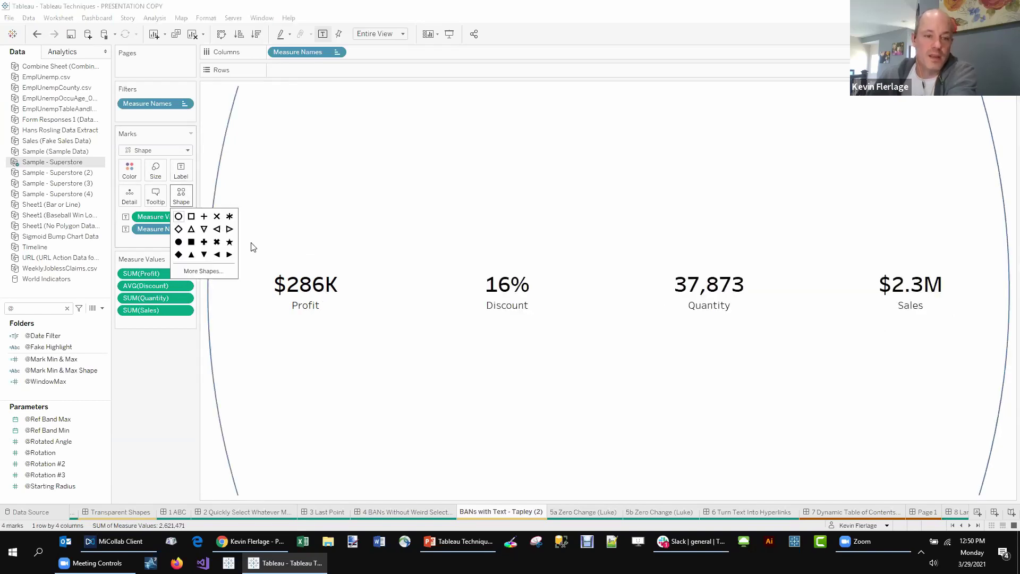
pyautogui.click(204, 271)
pyautogui.click(584, 179)
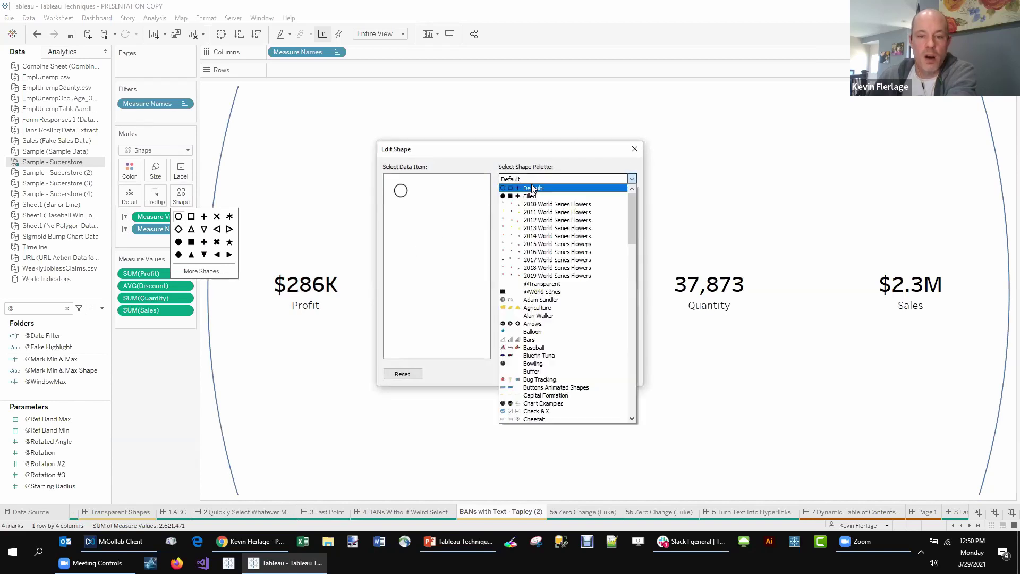
pyautogui.click(553, 283)
pyautogui.click(515, 219)
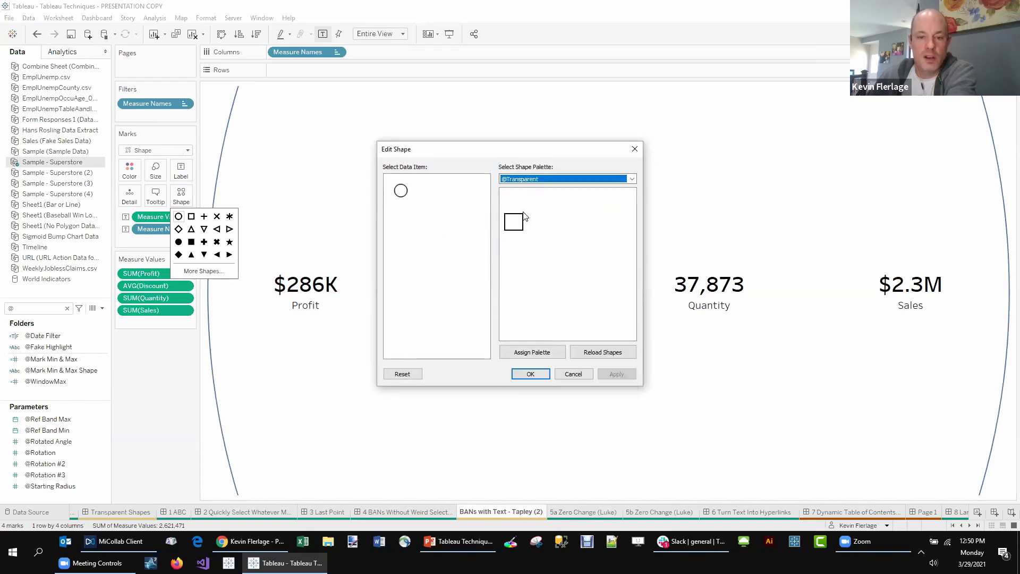
pyautogui.click(534, 374)
# Open the 4 BANs Without Weird Selection dashboard and select the Quantity and Profit BANs built with text
pyautogui.click(383, 514)
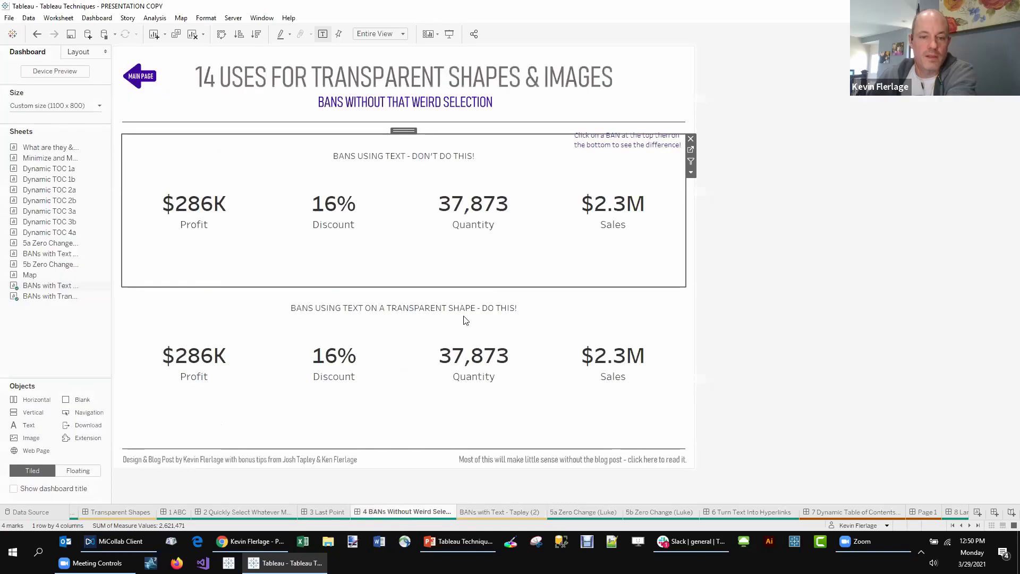
pyautogui.click(473, 212)
pyautogui.click(182, 221)
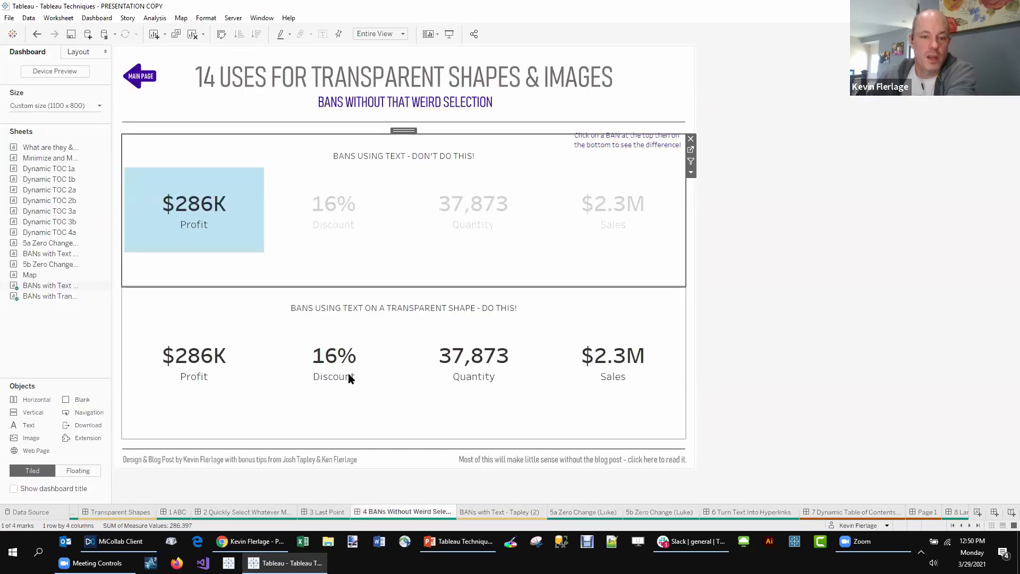
# Select the Quantity, Sales and Profit BANs built on transparent shapes several times to examine how they highlight
pyautogui.click(472, 374)
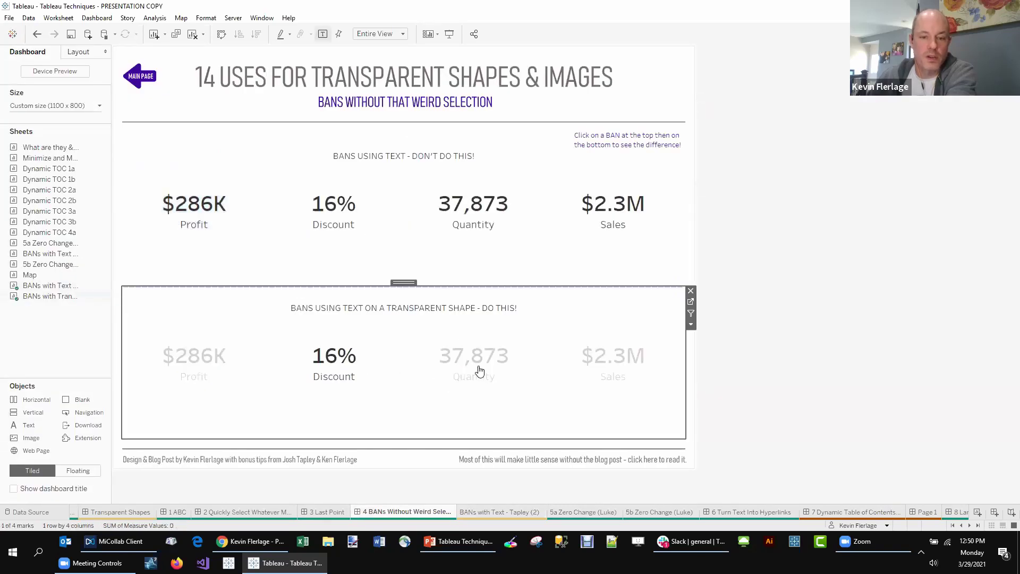
pyautogui.click(611, 365)
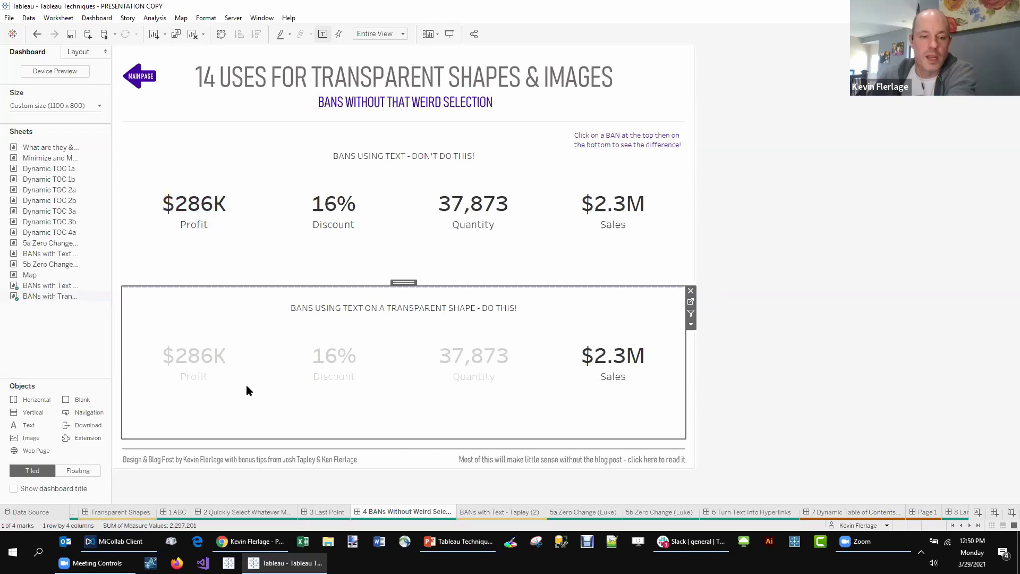
pyautogui.click(191, 367)
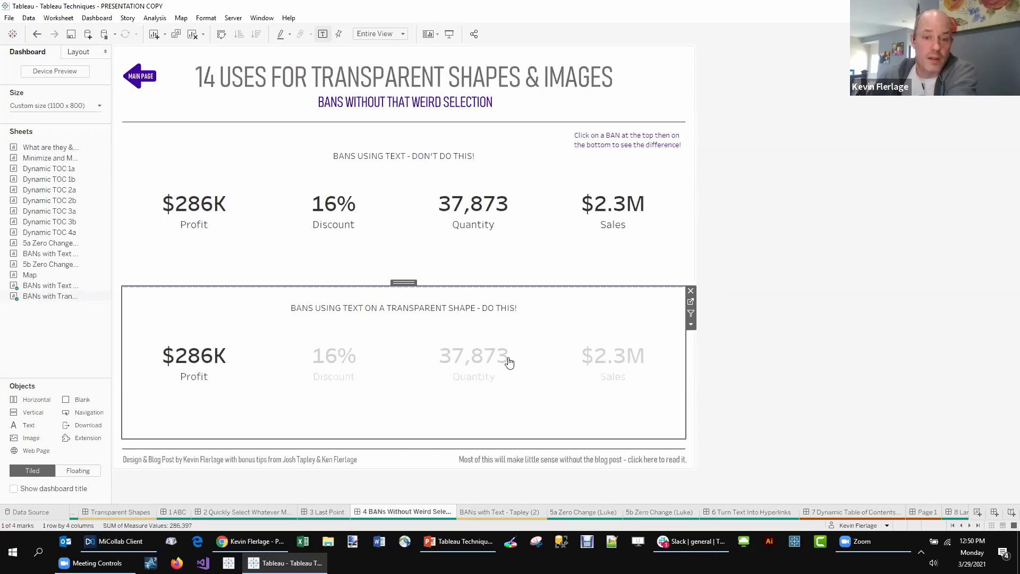
pyautogui.click(610, 365)
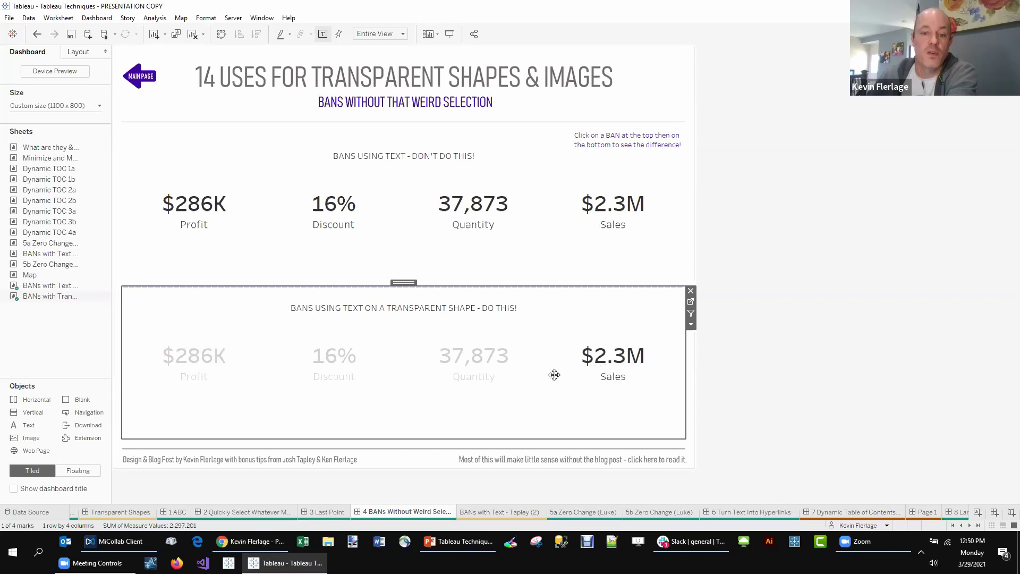
pyautogui.click(472, 368)
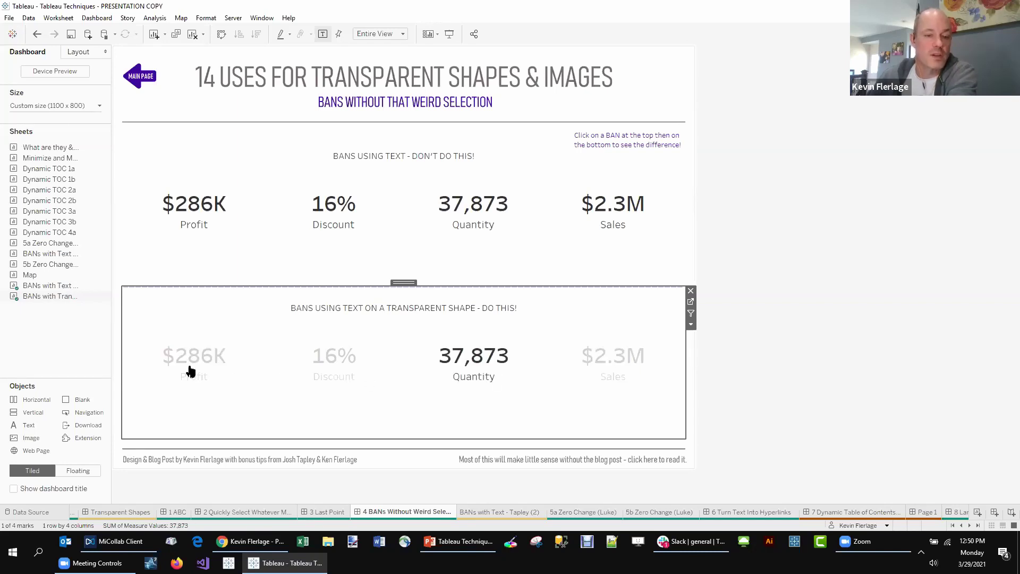
pyautogui.click(195, 361)
pyautogui.click(469, 367)
# Compare selection highlighting by selecting the Quantity and Sales text BANs, then the Sales and Quantity transparent-shape BANs
pyautogui.click(482, 207)
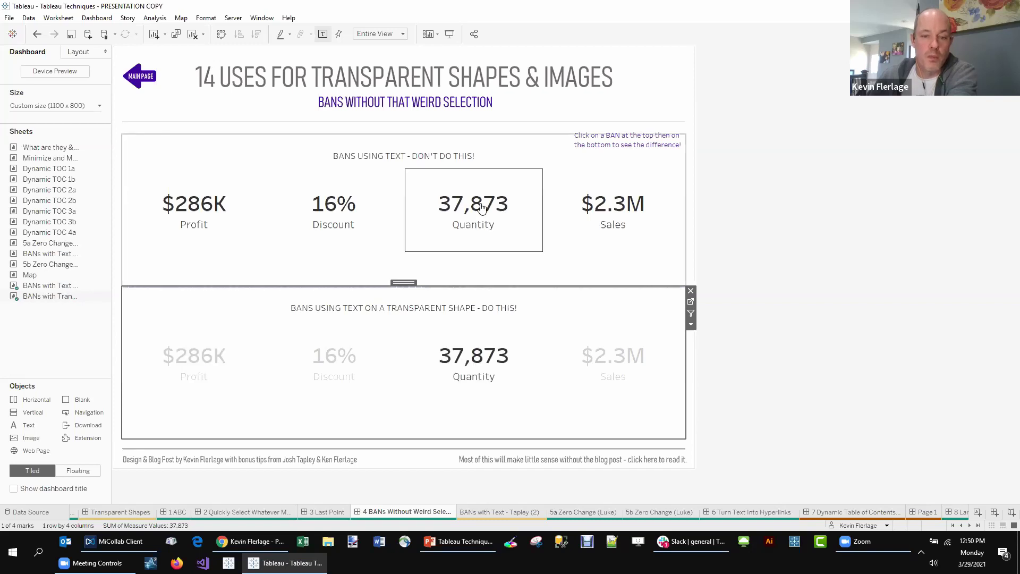
pyautogui.click(605, 218)
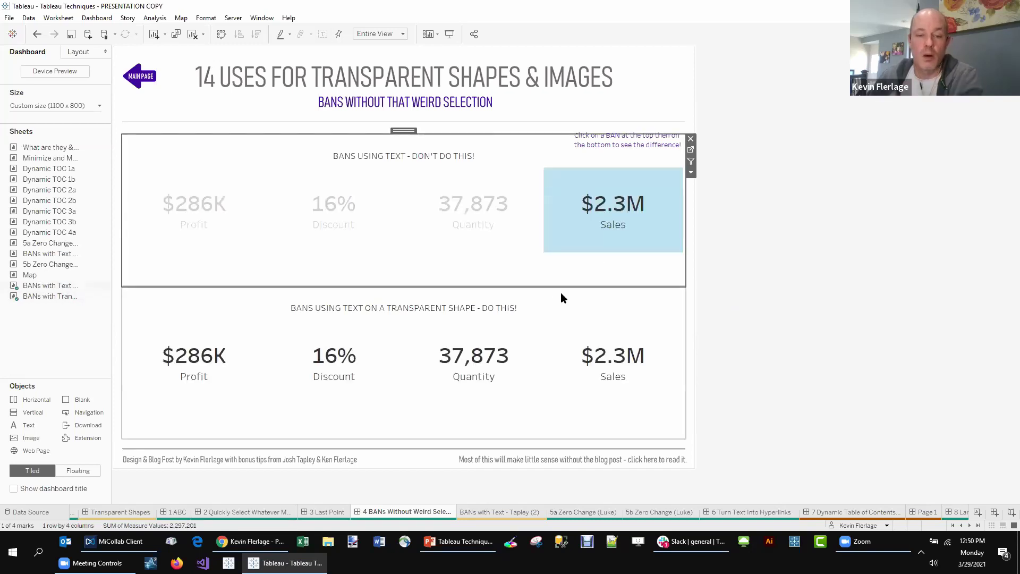
pyautogui.click(597, 366)
pyautogui.click(434, 378)
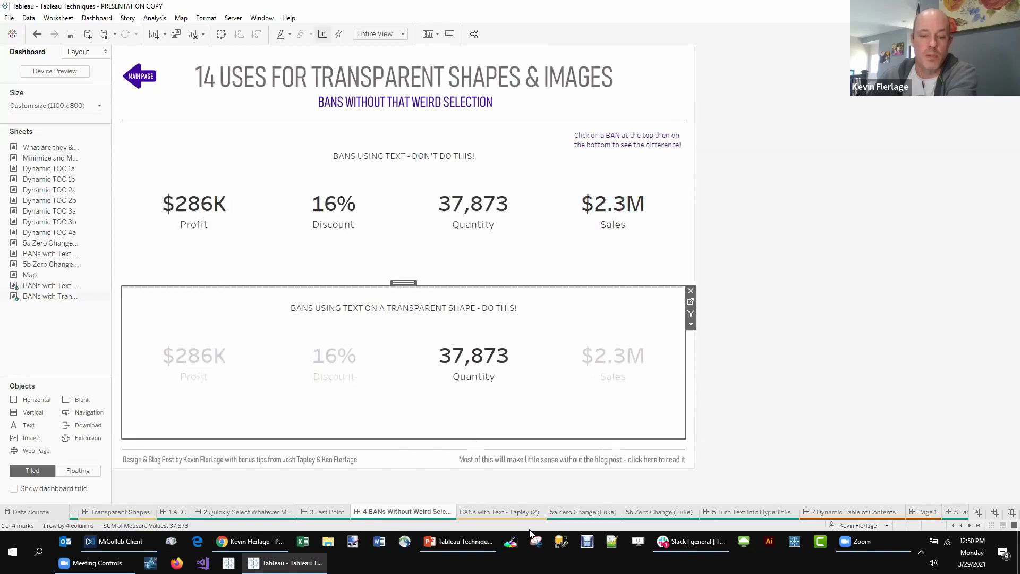
# Open the 5a Zero Change (Luke) worksheet and examine the sub-category bars and their rank-change labels
pyautogui.click(578, 514)
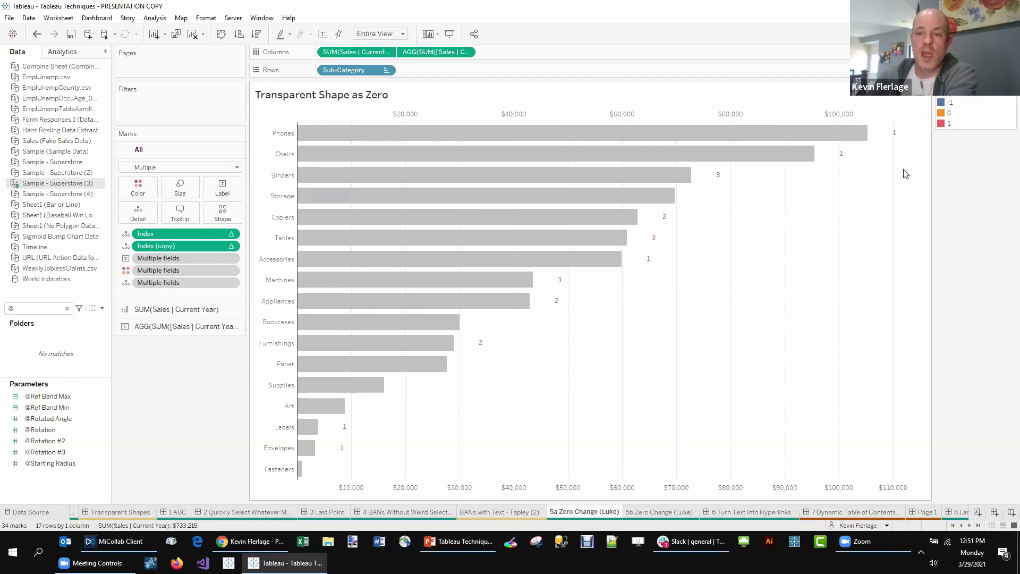
pyautogui.moveTo(573, 139)
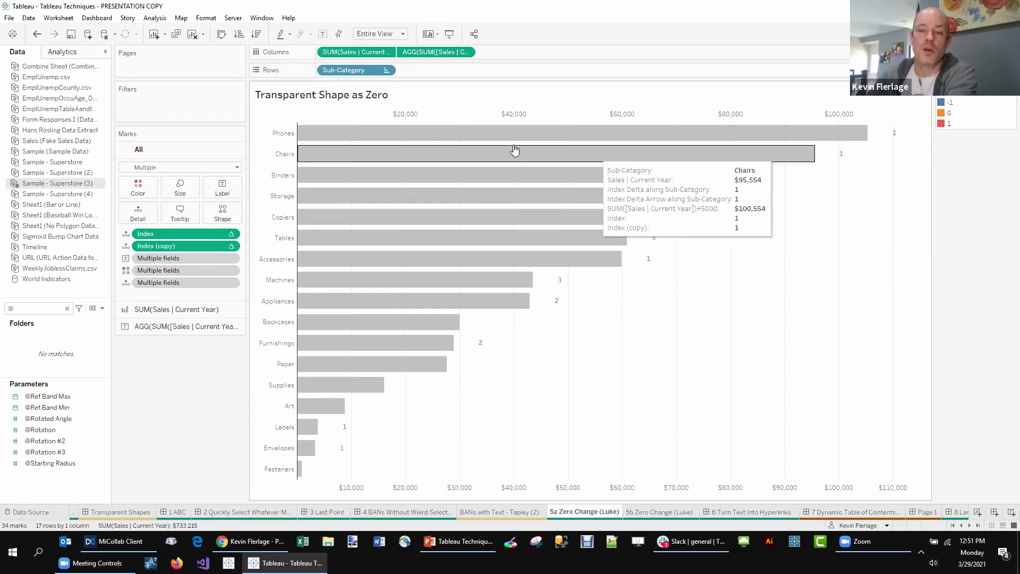
pyautogui.moveTo(355, 133)
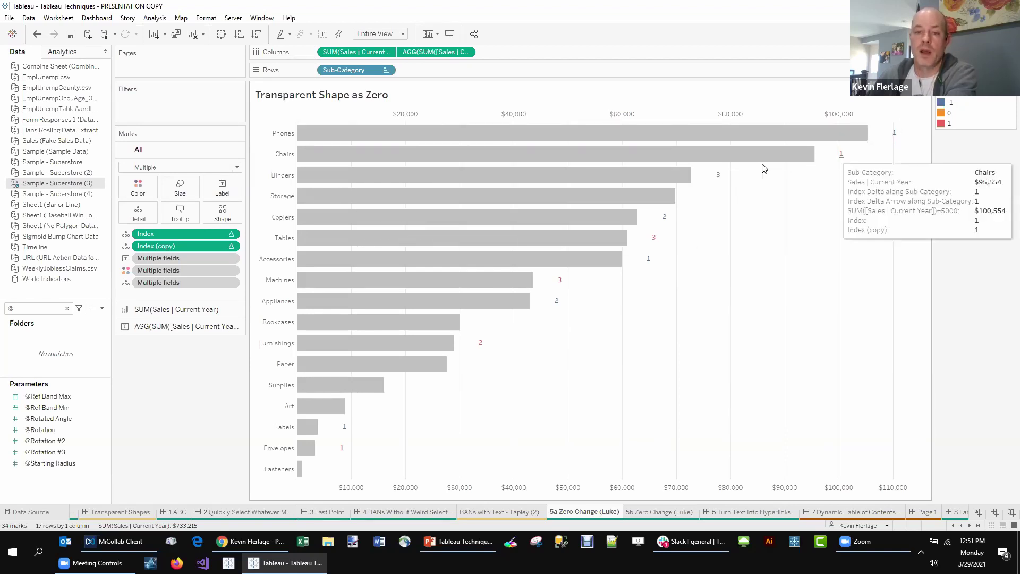
pyautogui.moveTo(460, 155)
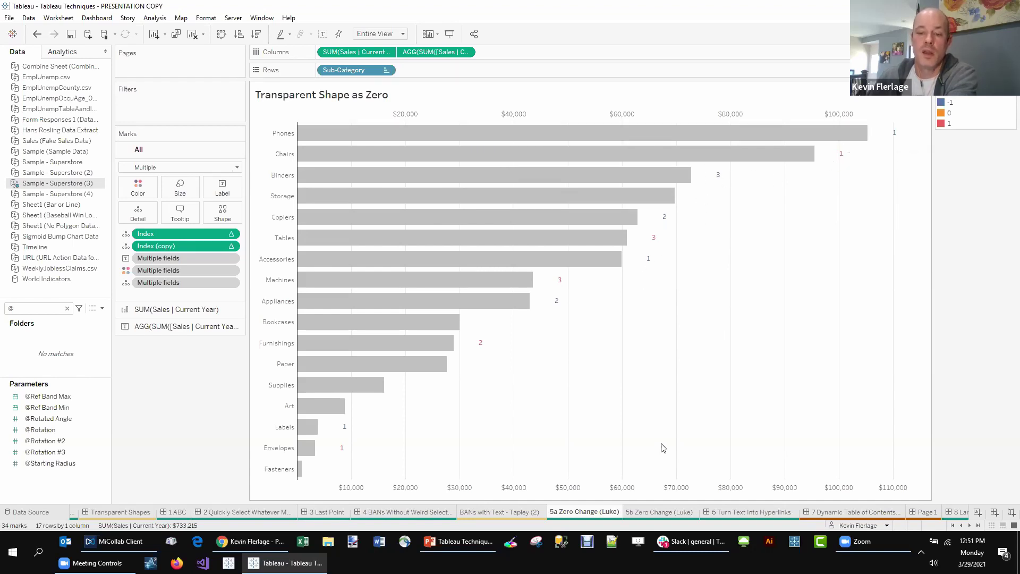
pyautogui.moveTo(897, 143)
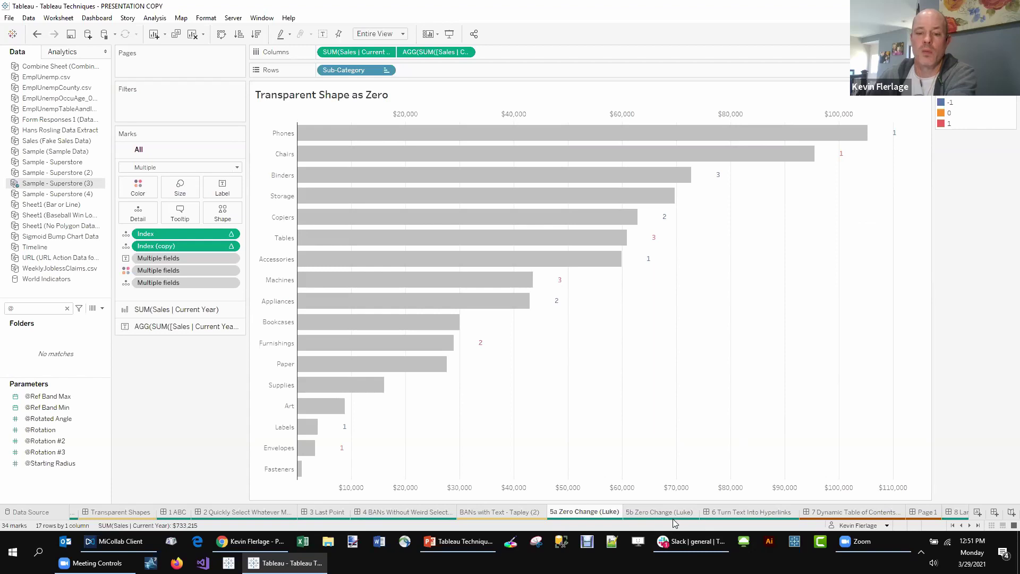
# On the 5b Zero Change (Luke) worksheet, assign Index Delta Arrow a filled up triangle for -1 and a filled down triangle for 1
pyautogui.hotkey('ctrl', 'Tab')
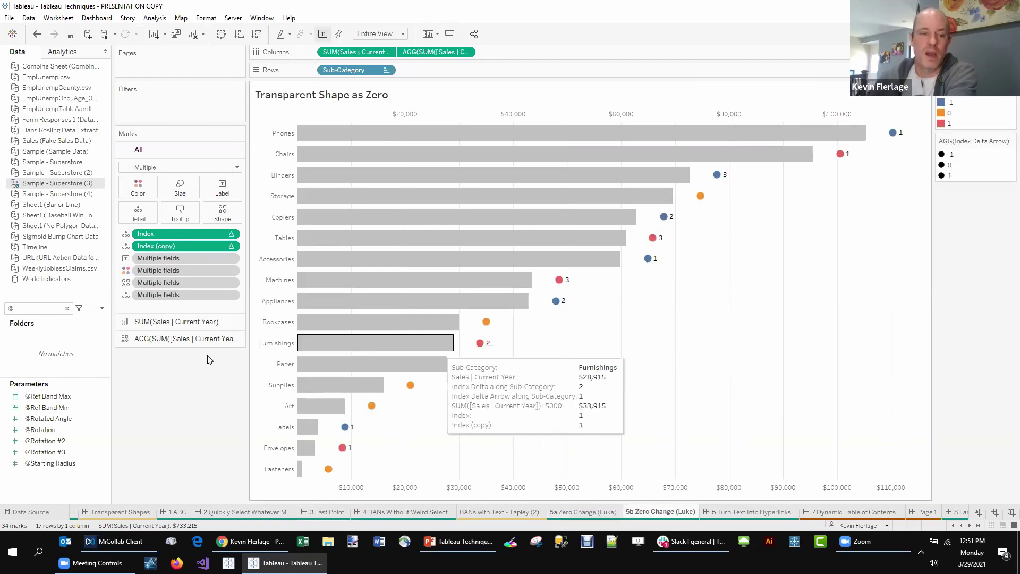
pyautogui.click(209, 338)
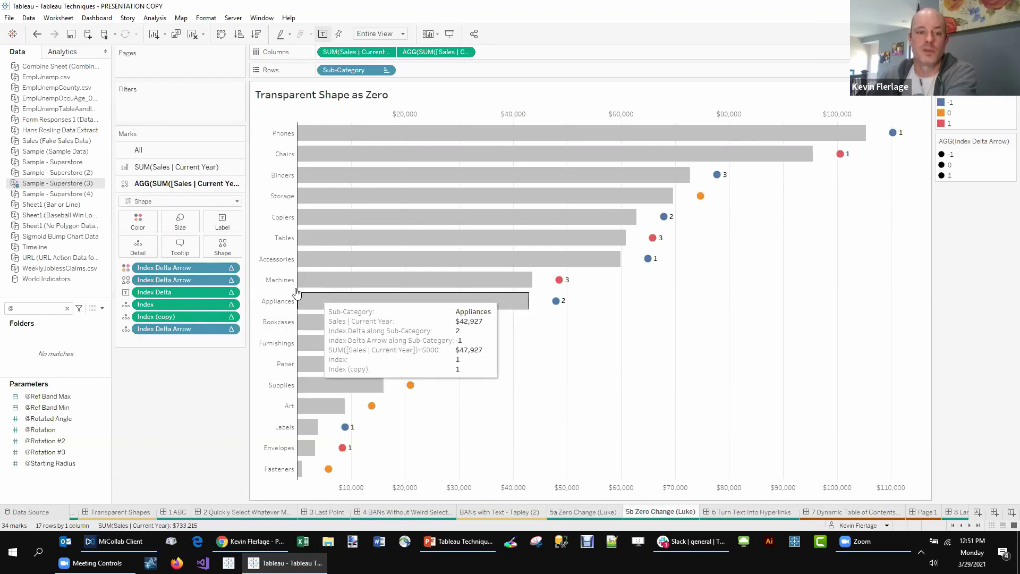
pyautogui.click(223, 245)
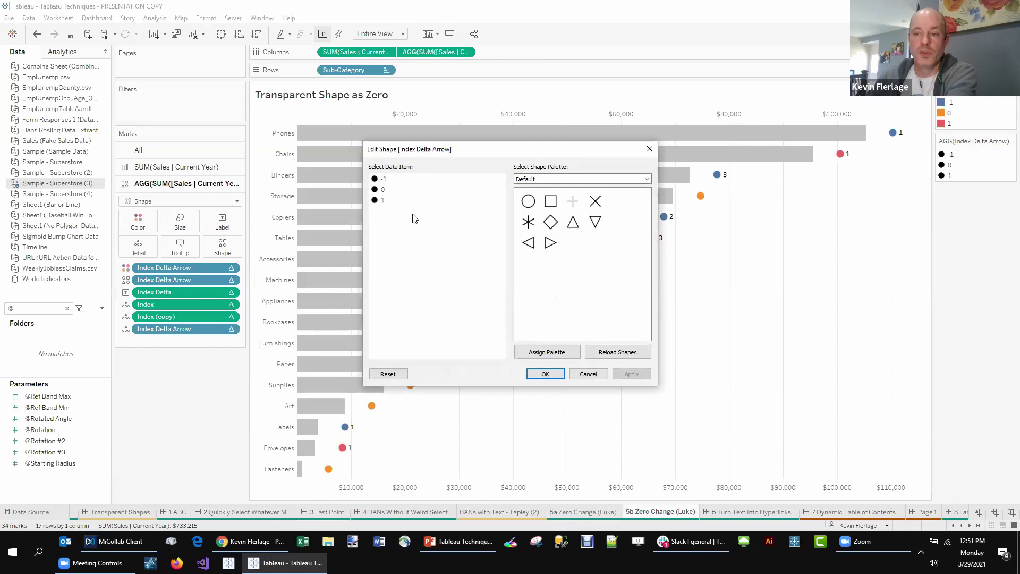
pyautogui.click(584, 178)
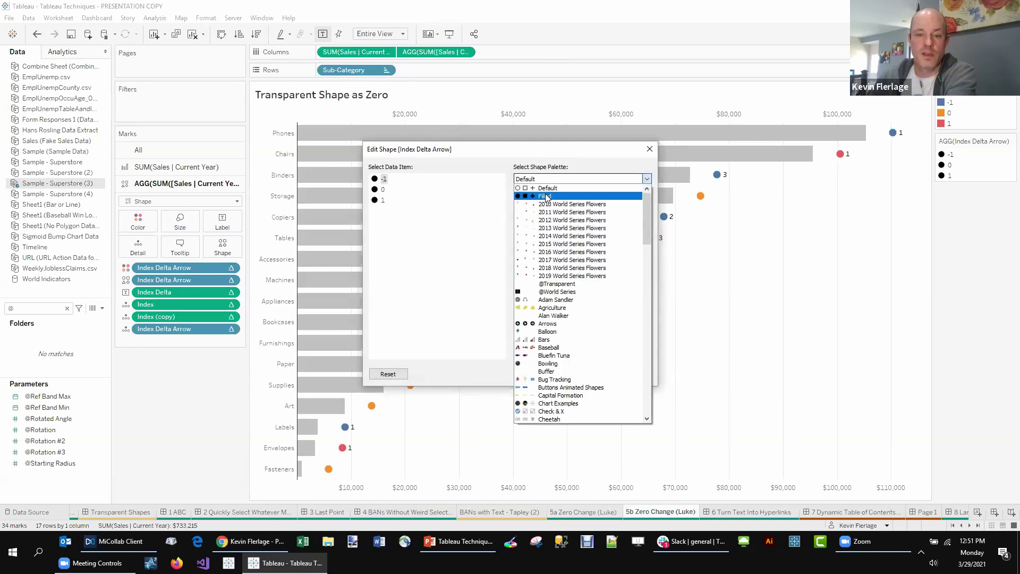
pyautogui.click(574, 192)
pyautogui.click(574, 221)
pyautogui.click(382, 200)
pyautogui.click(595, 222)
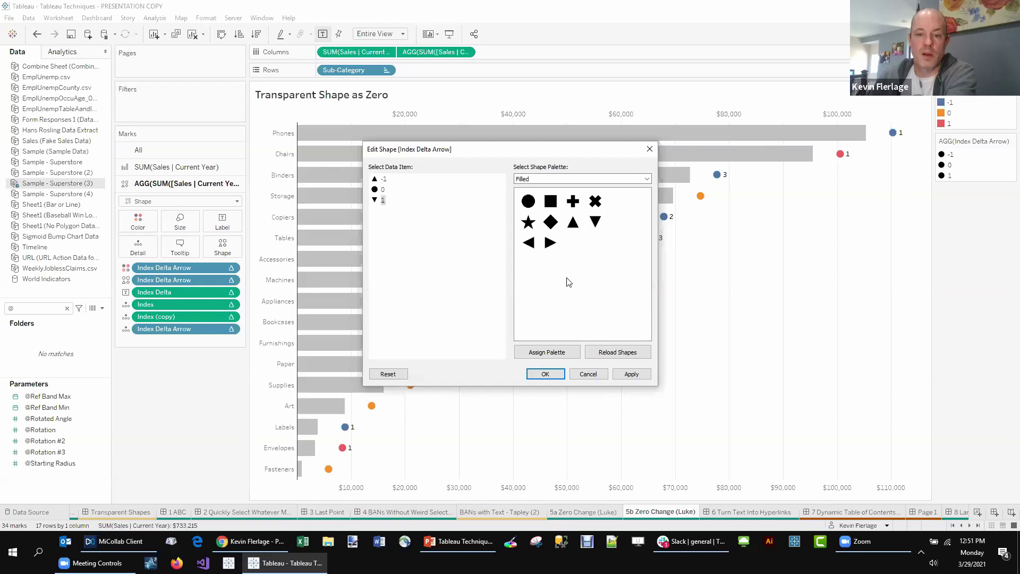
pyautogui.click(545, 374)
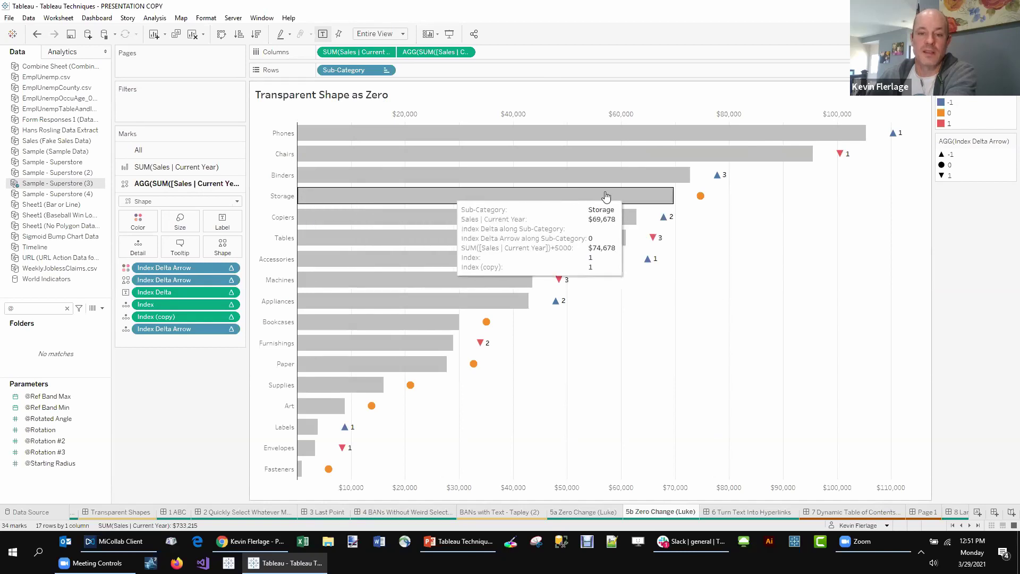
pyautogui.moveTo(402, 207)
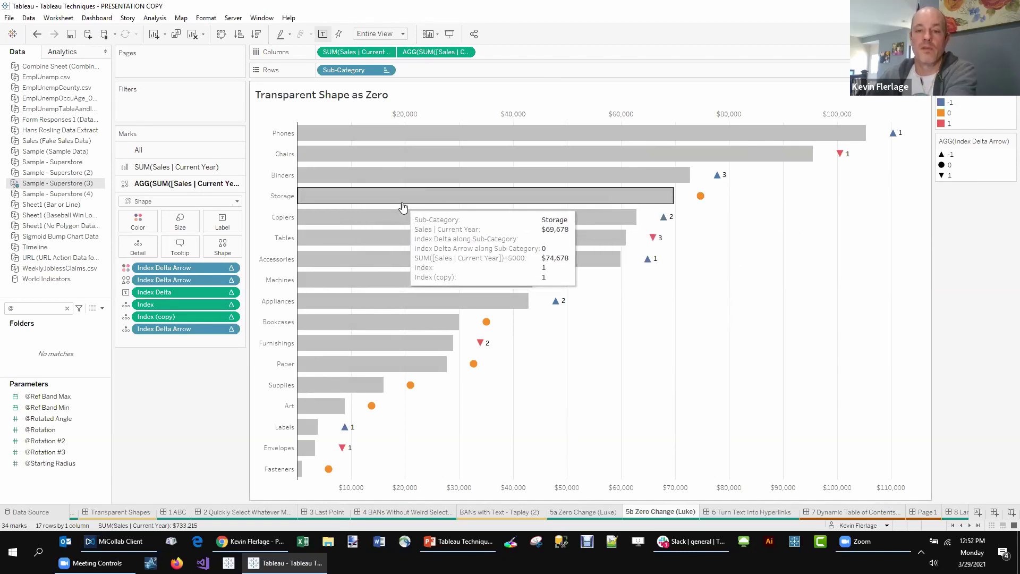
pyautogui.moveTo(706, 201)
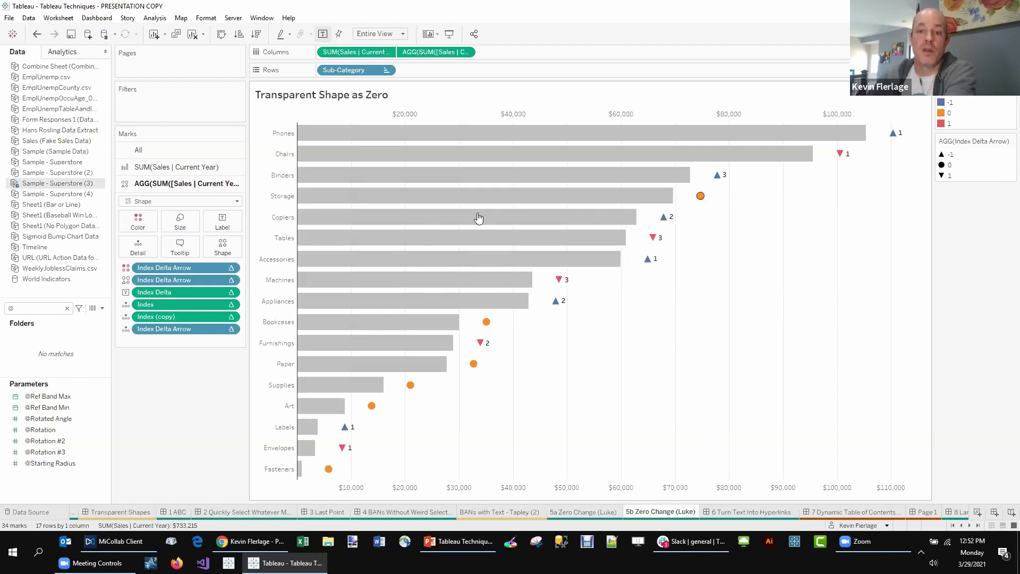
pyautogui.click(223, 247)
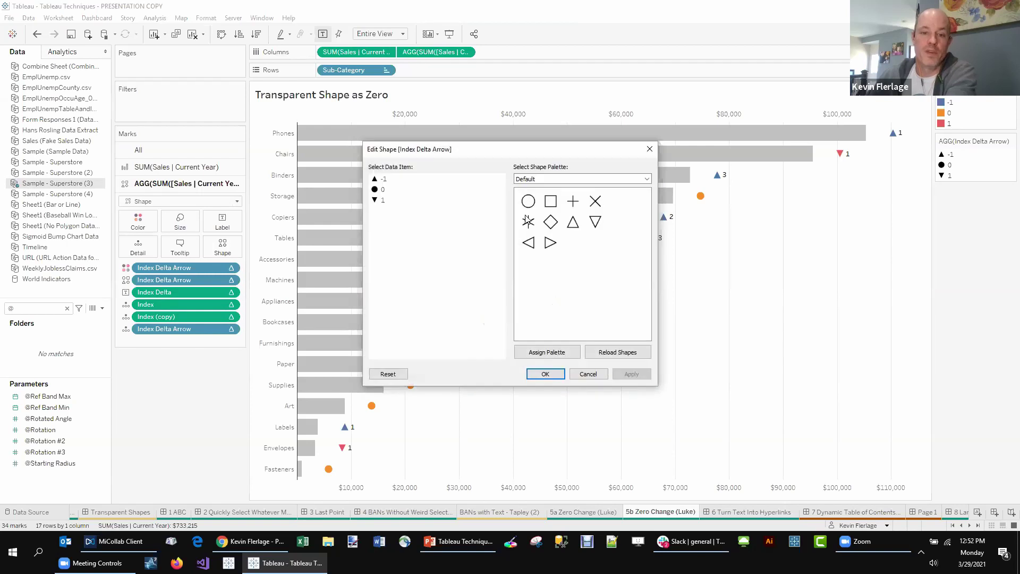
pyautogui.click(647, 179)
pyautogui.click(559, 284)
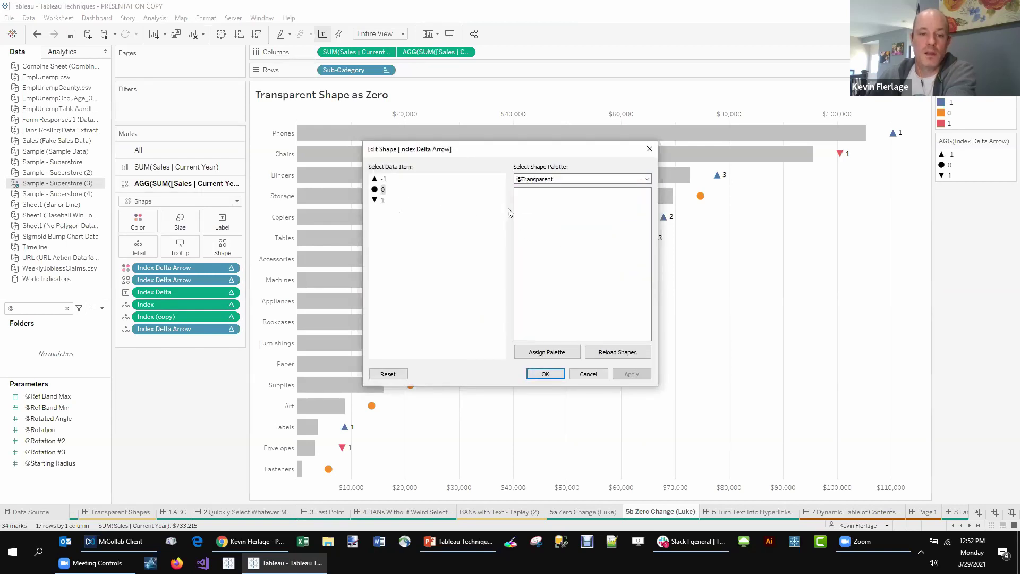
pyautogui.click(545, 374)
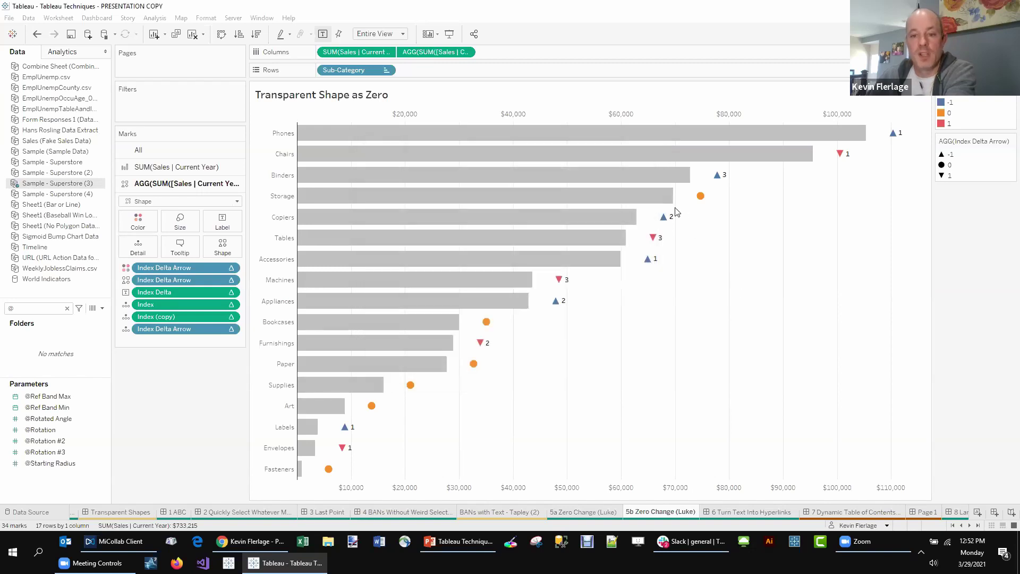
# Open the 6 Turn Text Into Hyperlinks dashboard, test the Wikipedia source link, and return to the dashboard
pyautogui.click(734, 514)
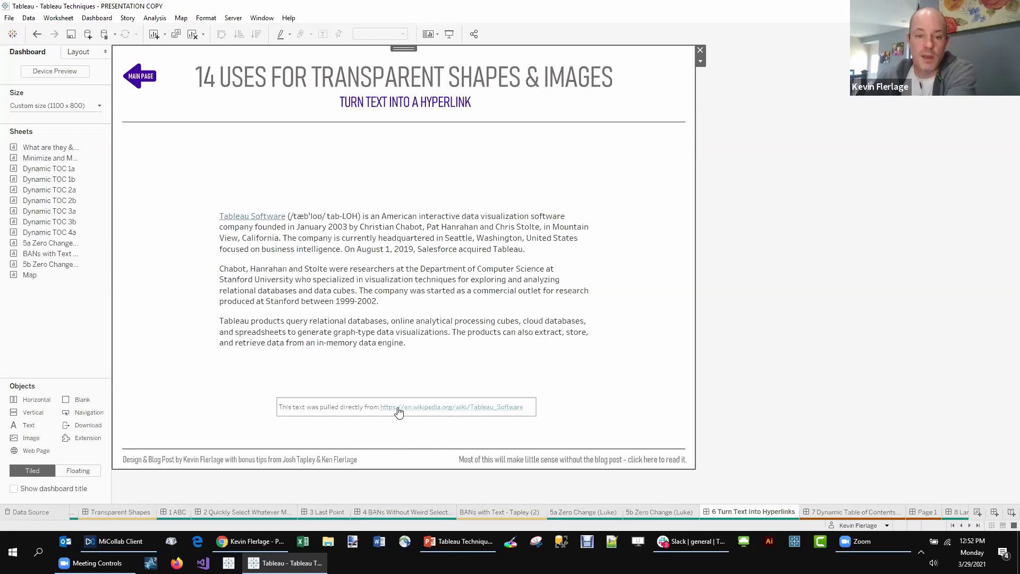
pyautogui.click(433, 412)
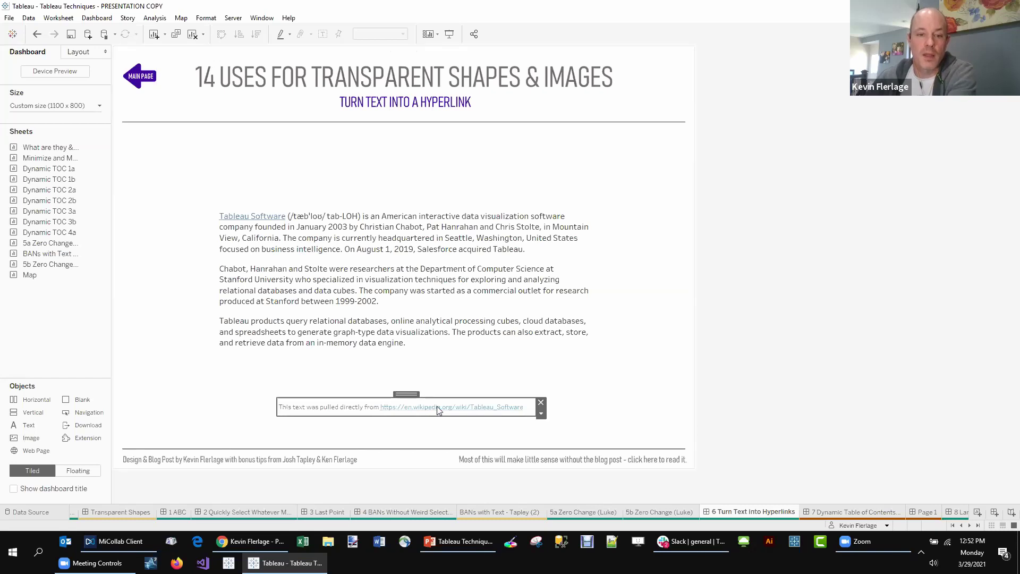
pyautogui.hotkey('alt', 'Tab')
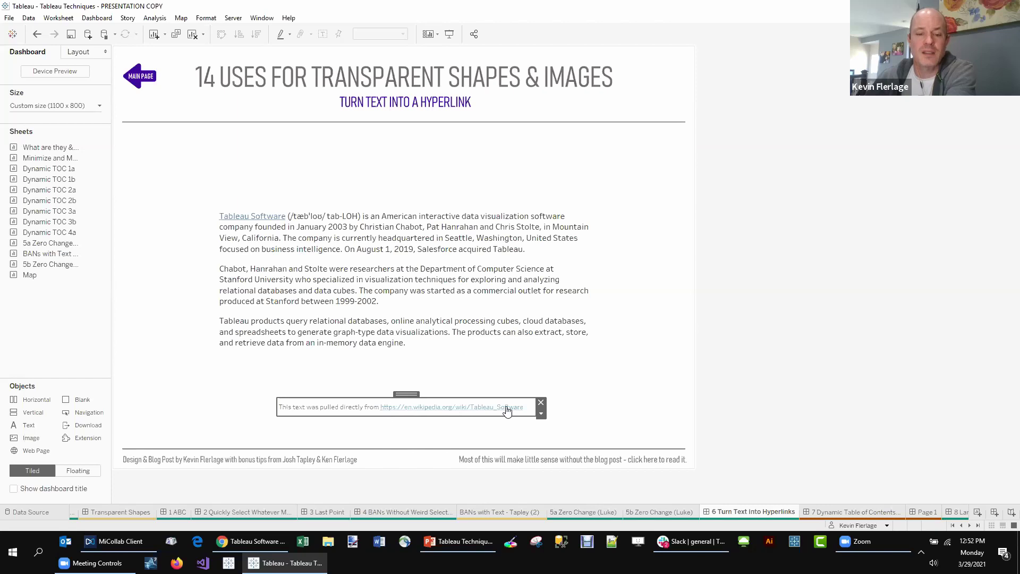
# Add a floating image object without an image and shrink it to cover the Tableau Software text at the paragraph's start
pyautogui.click(409, 258)
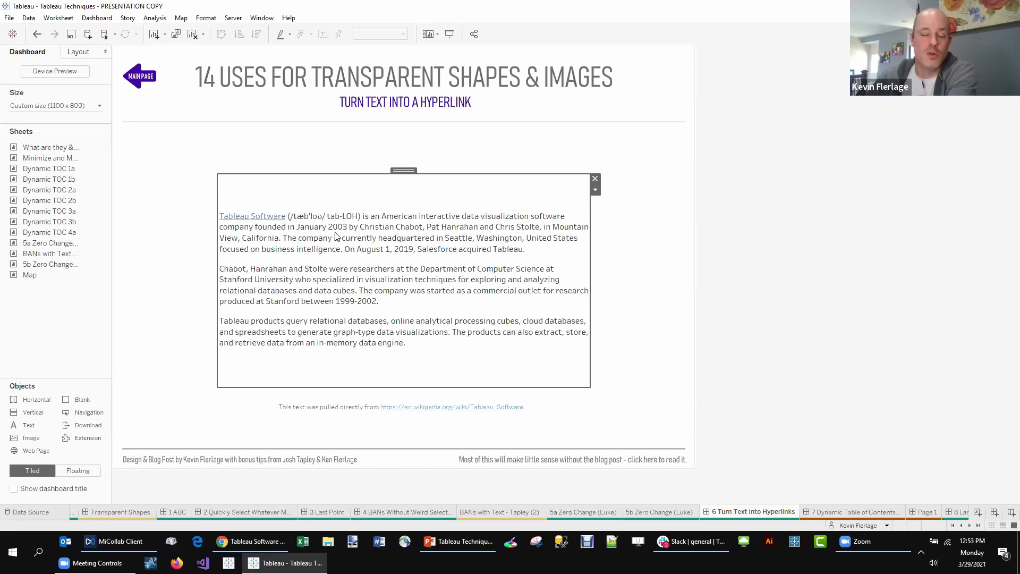
pyautogui.click(133, 460)
pyautogui.click(73, 472)
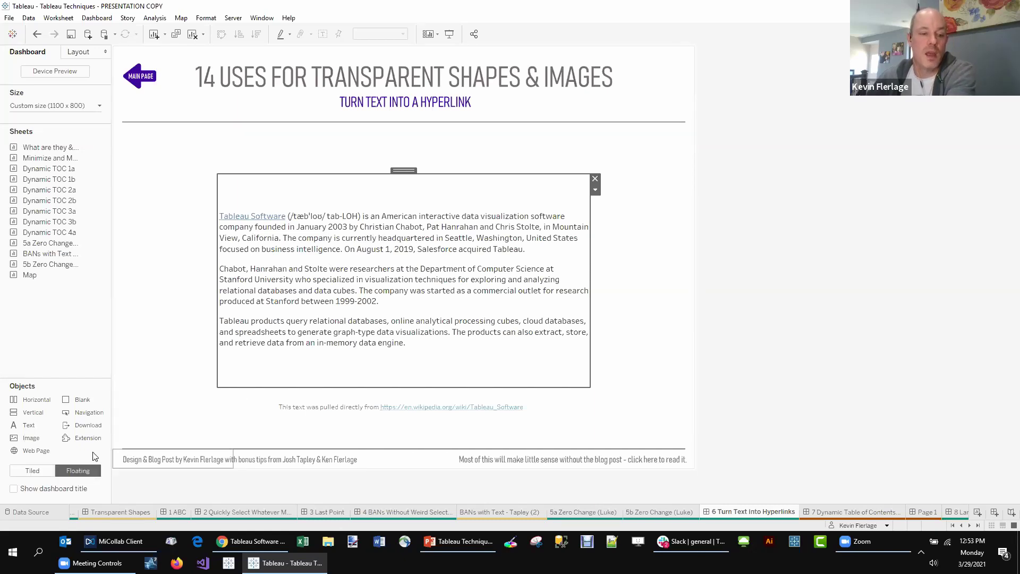
pyautogui.moveTo(33, 440); pyautogui.dragTo(212, 202)
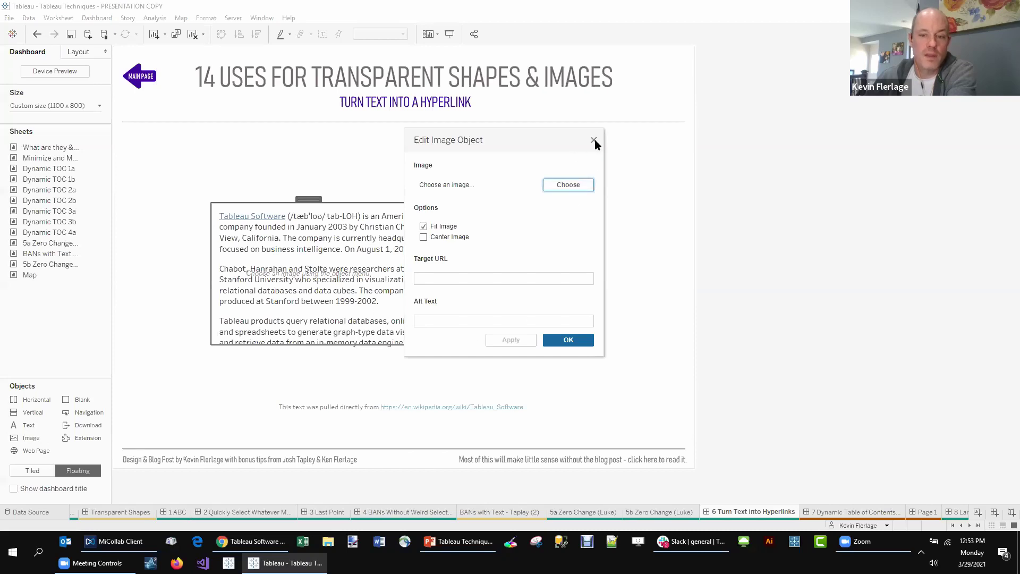
pyautogui.click(594, 141)
pyautogui.moveTo(406, 342); pyautogui.dragTo(295, 231)
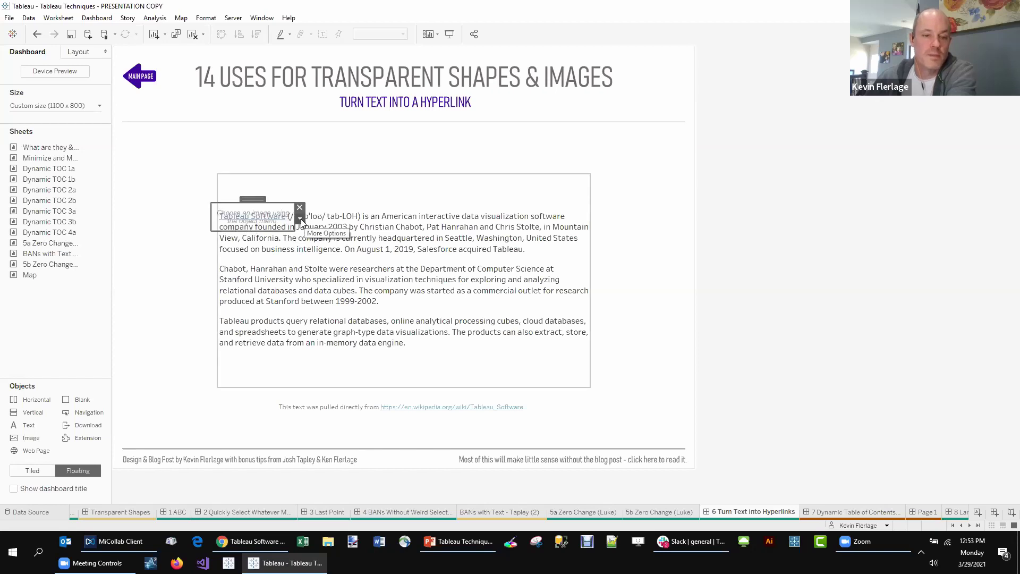
pyautogui.click(301, 220)
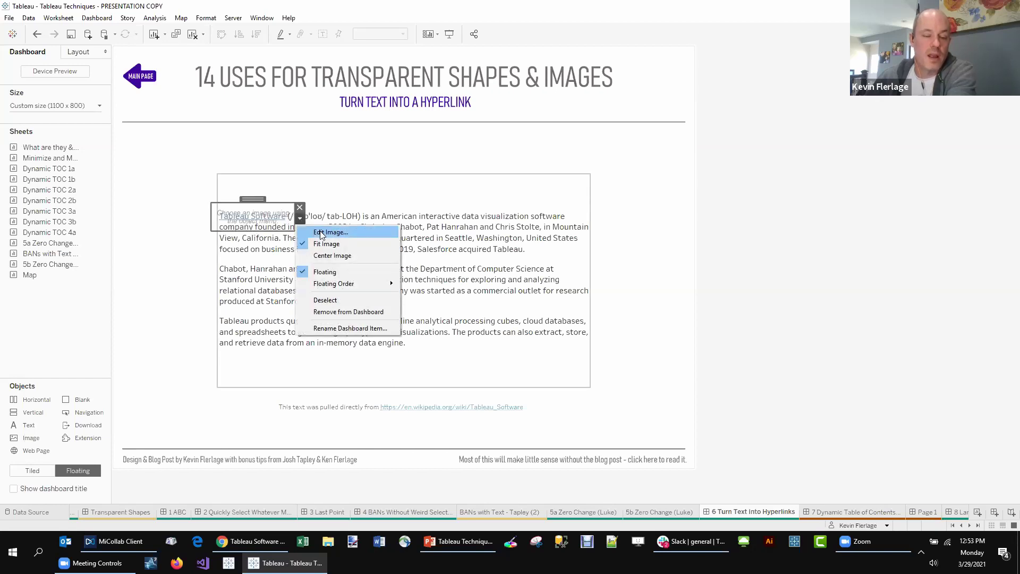
pyautogui.click(413, 242)
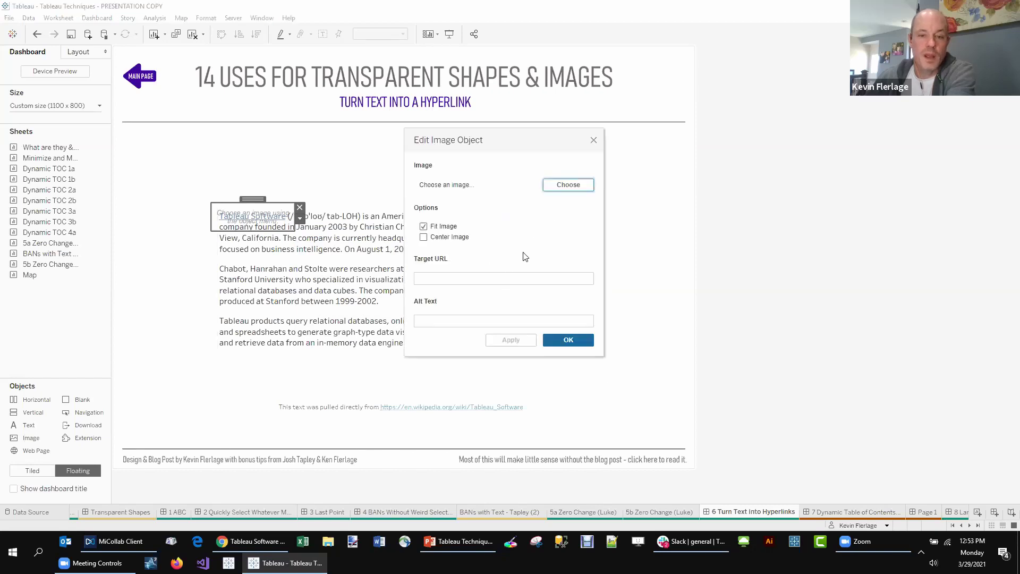
pyautogui.click(452, 284)
pyautogui.write('HTTP')
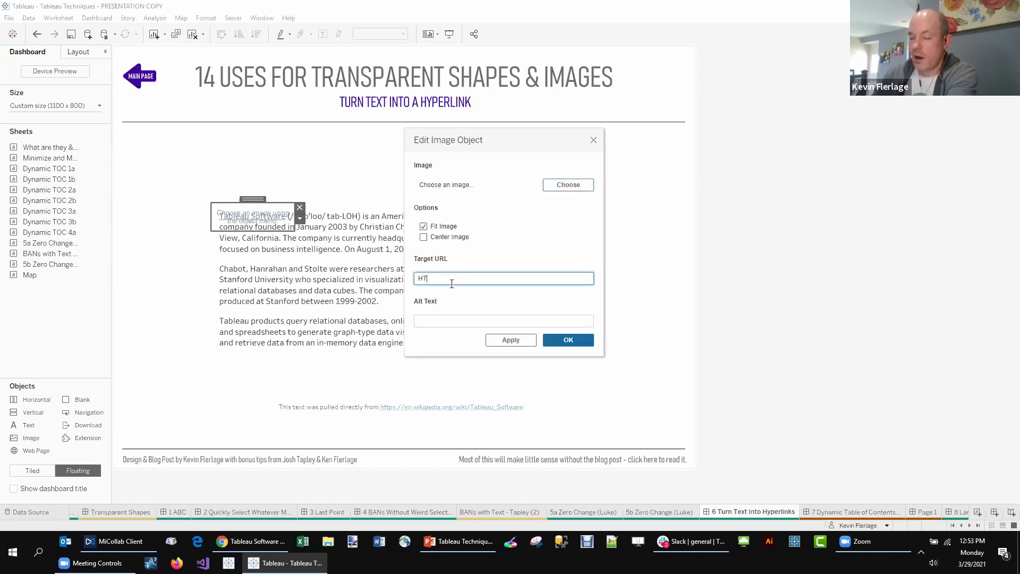
pyautogui.press('capslock')
pyautogui.press('BackSpace')
pyautogui.write('ttps://')
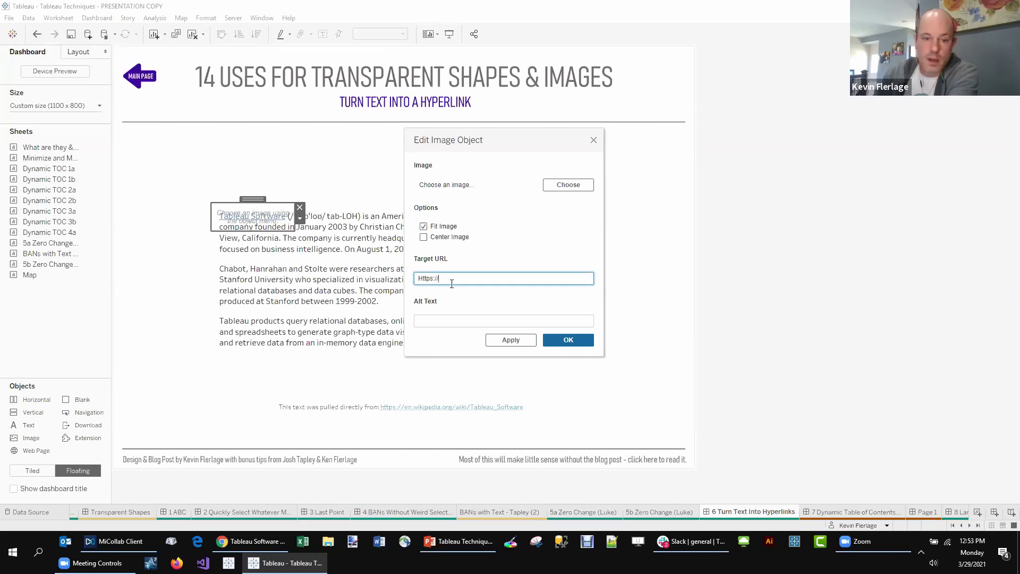
pyautogui.write('www.tableau.com')
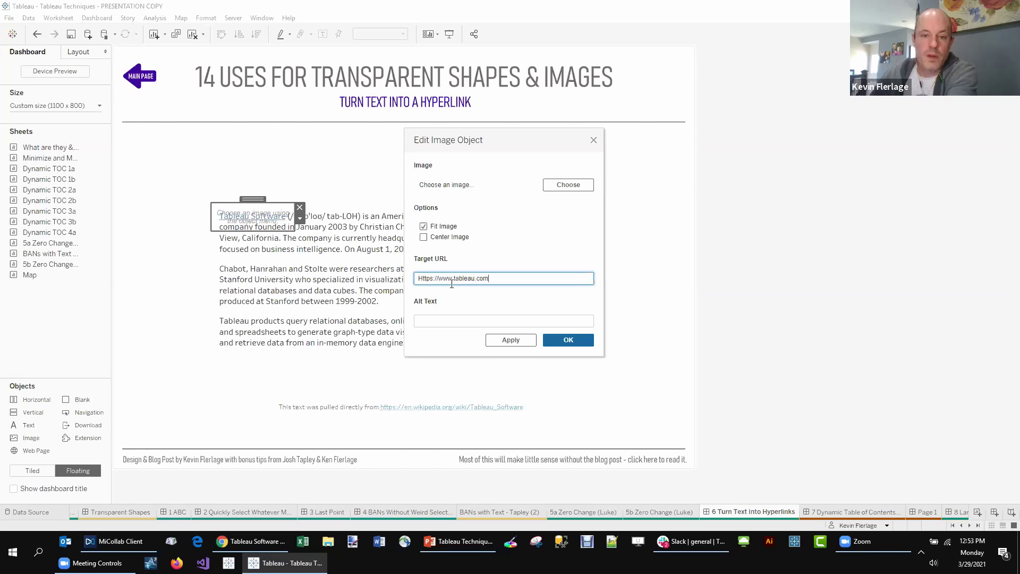
pyautogui.click(565, 343)
pyautogui.click(649, 219)
pyautogui.click(281, 222)
pyautogui.click(300, 219)
pyautogui.click(332, 232)
pyautogui.click(562, 187)
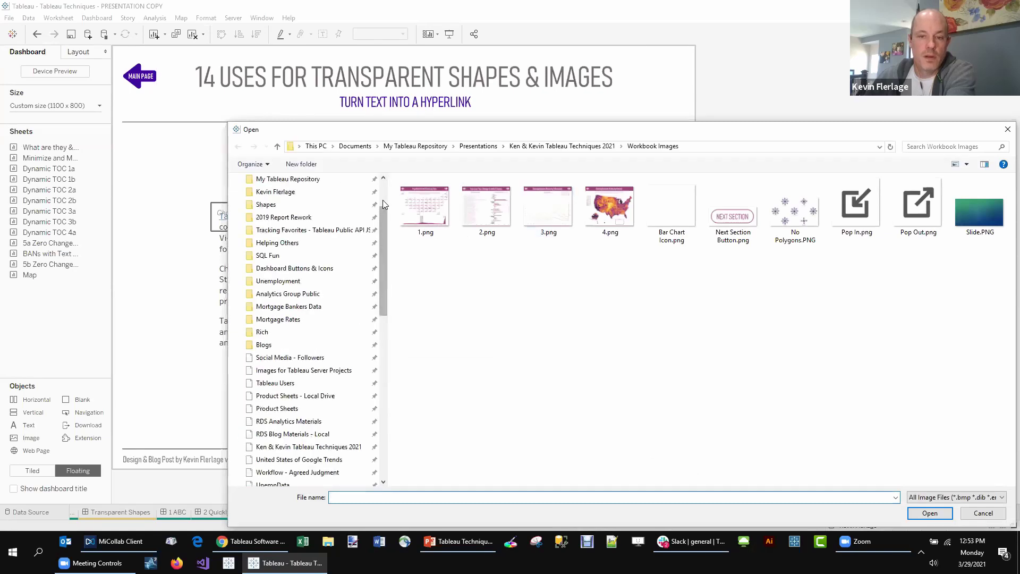
pyautogui.scroll(2, 381, 197)
pyautogui.click(290, 276)
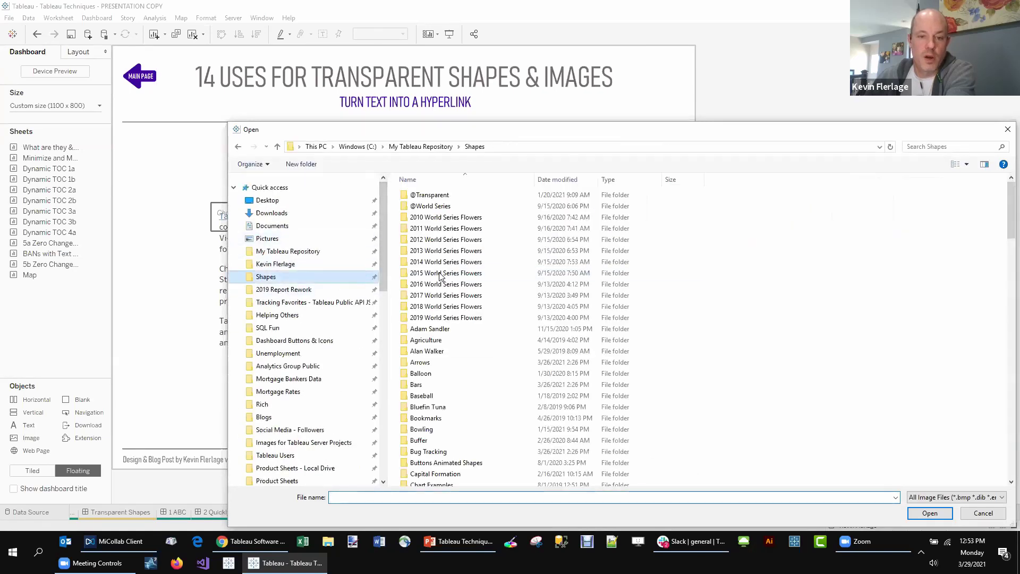
pyautogui.doubleClick(429, 195)
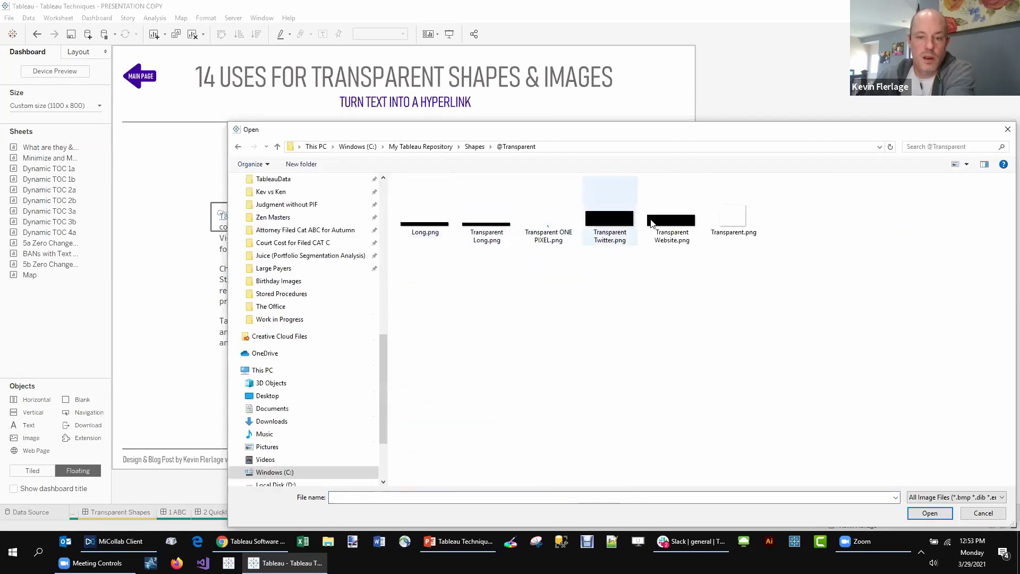
pyautogui.click(652, 223)
pyautogui.doubleClick(653, 223)
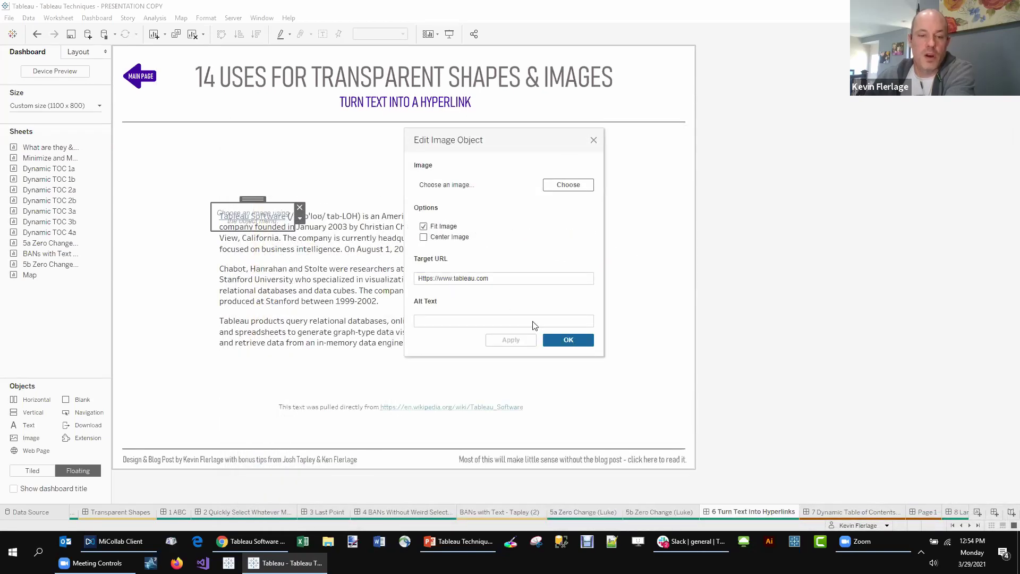
pyautogui.click(576, 342)
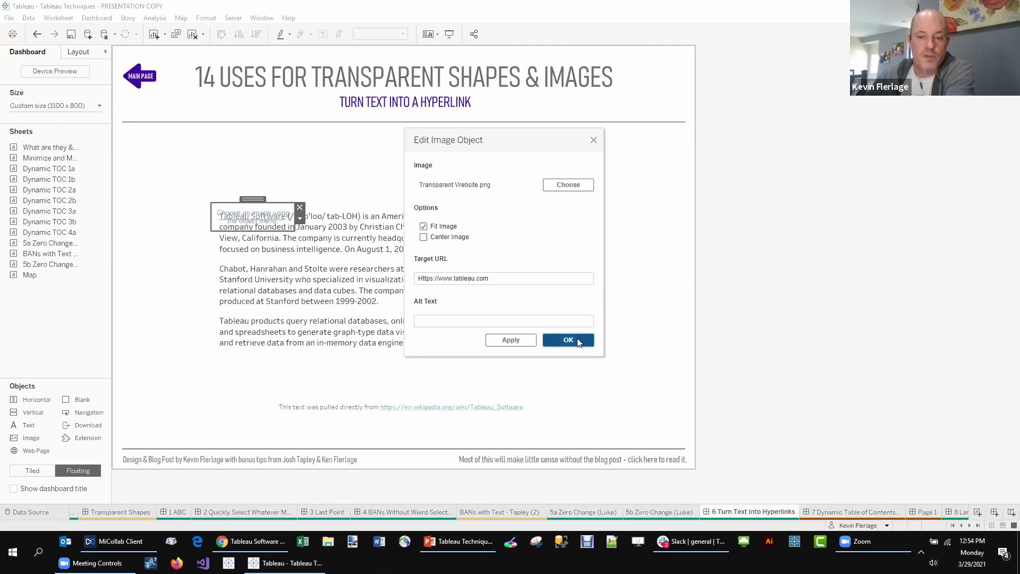
# Test the Tableau Software hyperlink, close the web page it opens, and return to the dashboard
pyautogui.click(627, 187)
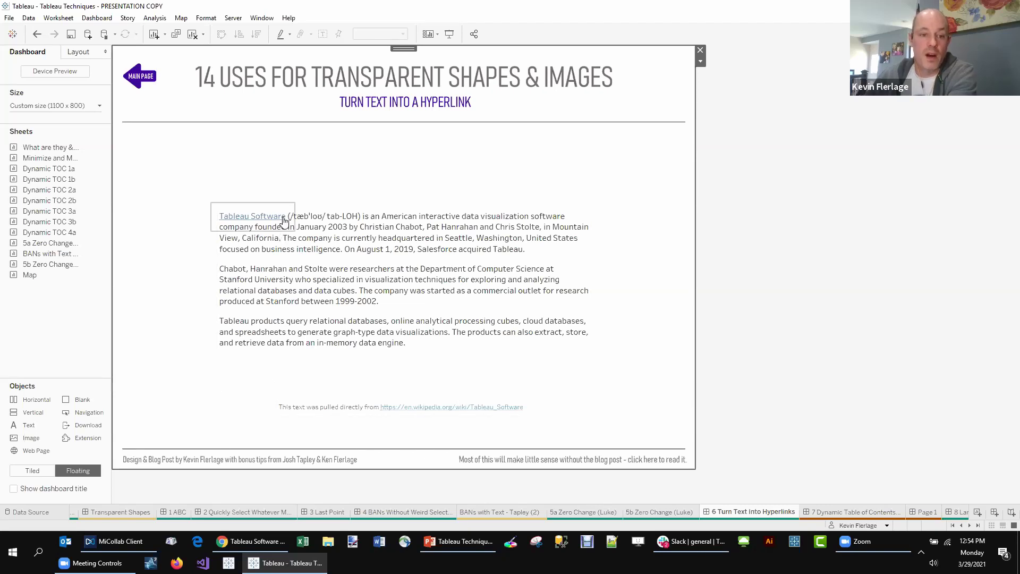
pyautogui.click(254, 222)
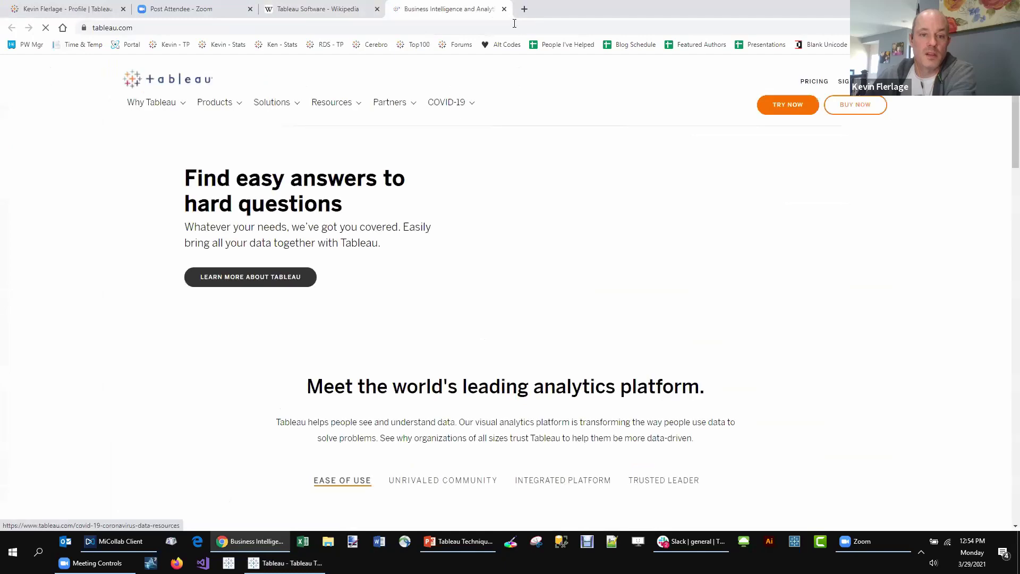
pyautogui.hotkey('ctrl', 'w')
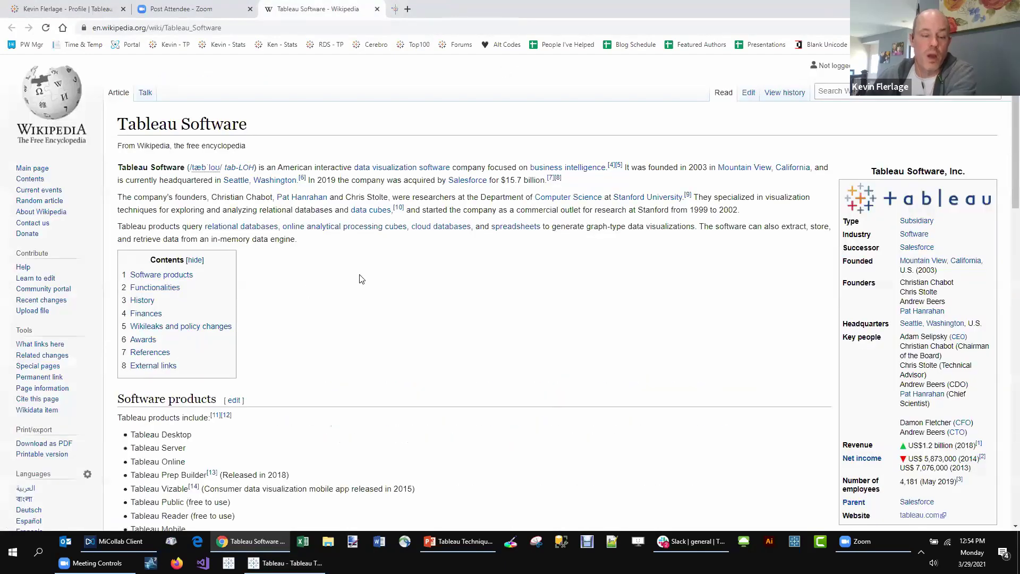
pyautogui.hotkey('alt', 'Tab')
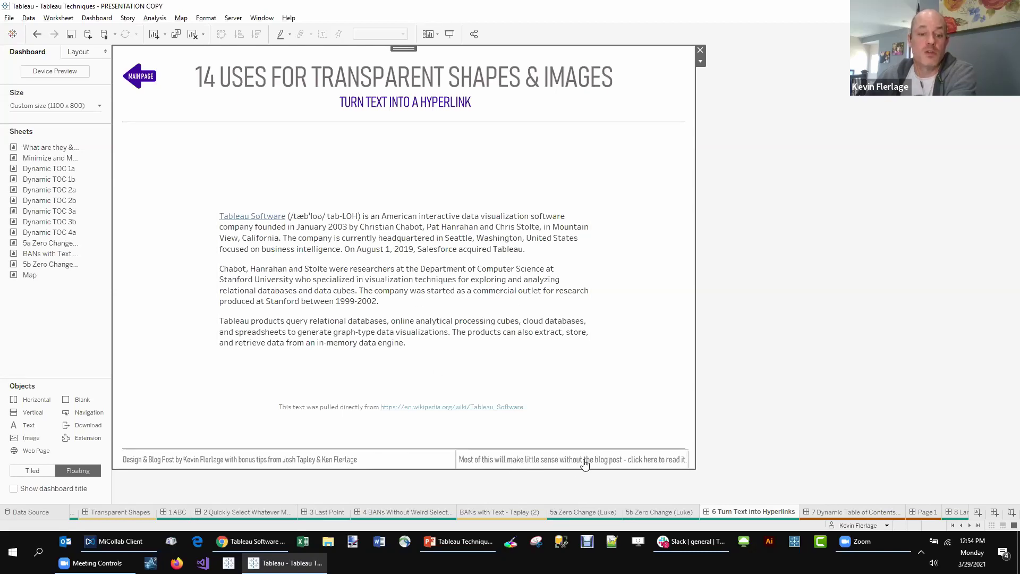
# Open the 7 Dynamic Table of Contents dashboard and place a floating navigation object over the Dynamic TOC 1a thumbnail
pyautogui.click(970, 525)
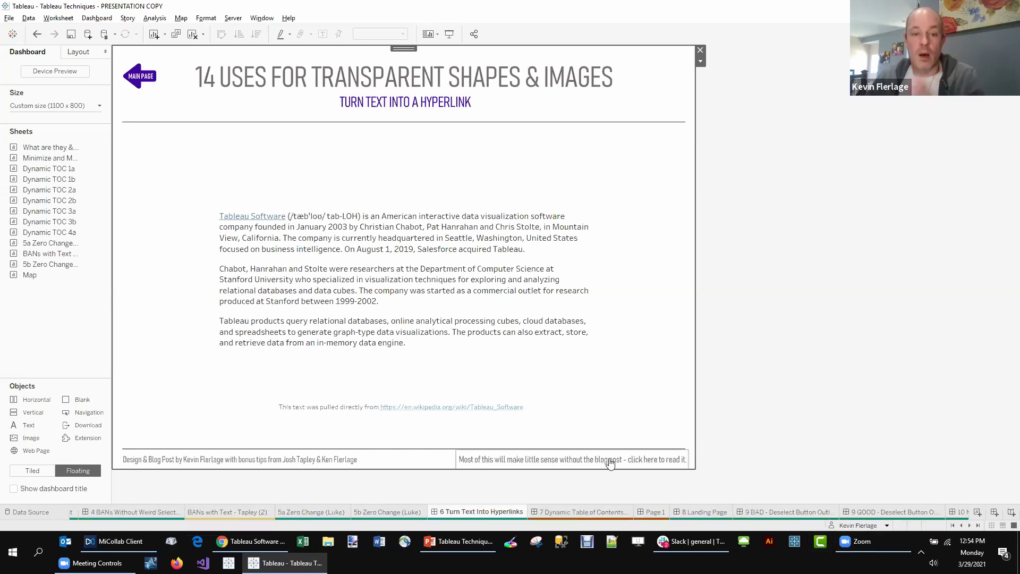
pyautogui.click(567, 512)
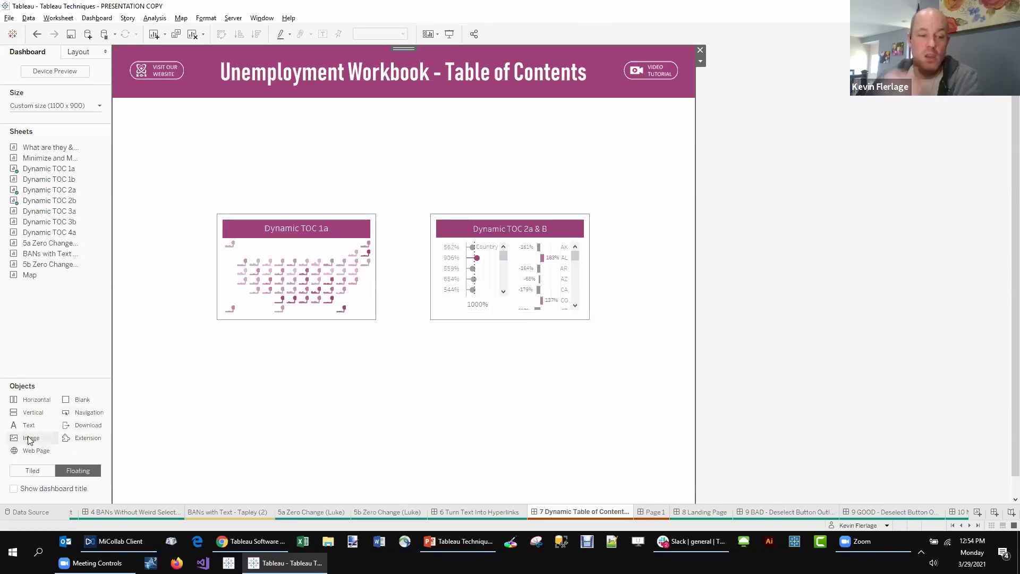
pyautogui.moveTo(76, 417); pyautogui.dragTo(206, 199)
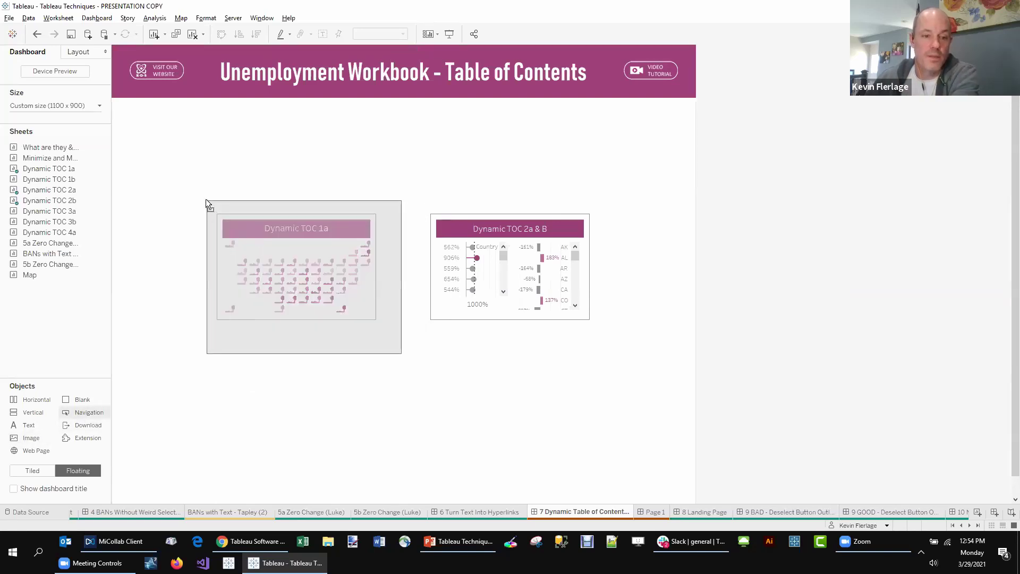
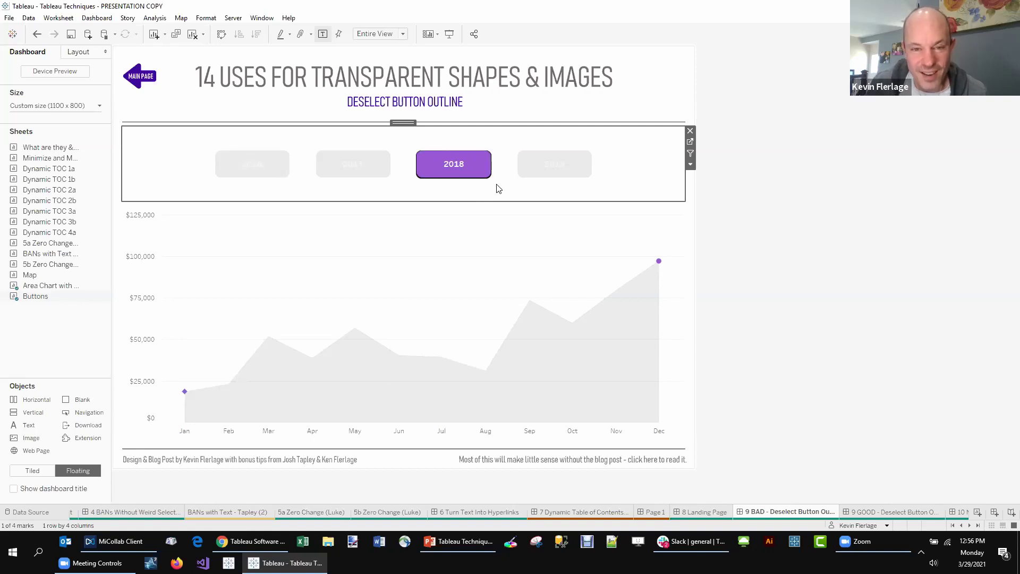
# On the 9 BAD - Deselect Button dashboard, try the 2016 and 2017 year buttons and examine their outline and fading when selected
pyautogui.click(348, 174)
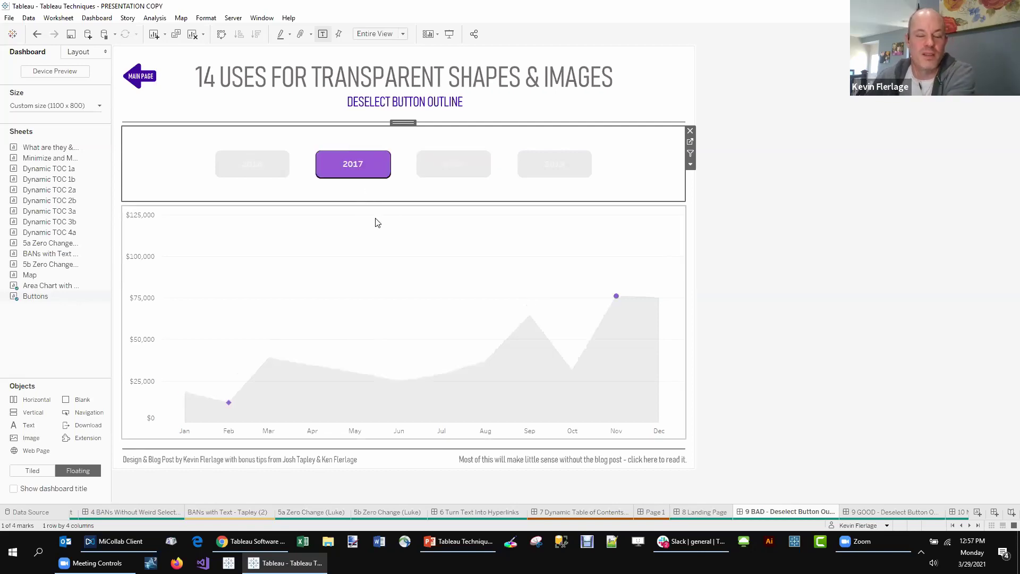
pyautogui.click(304, 191)
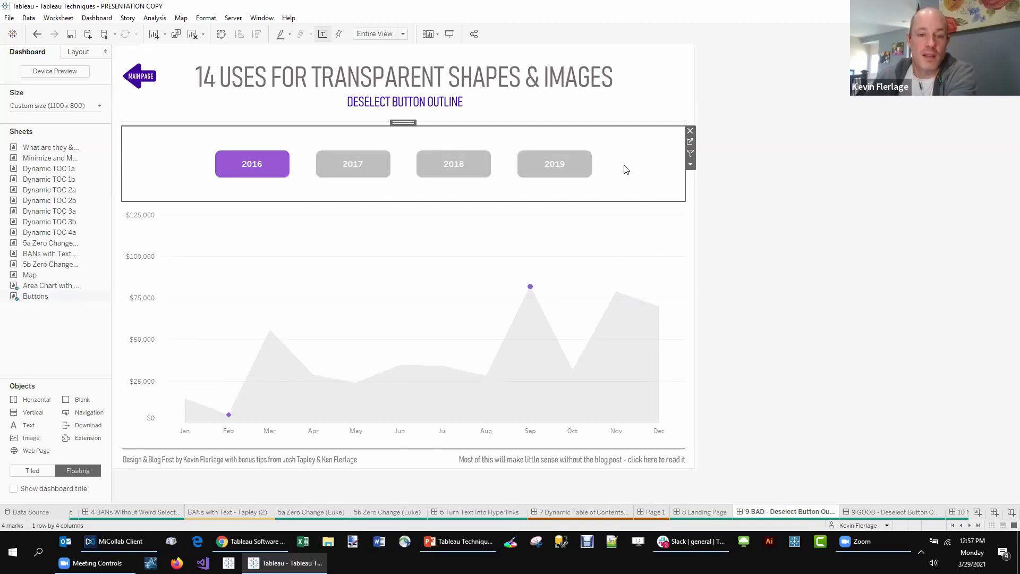
pyautogui.click(369, 178)
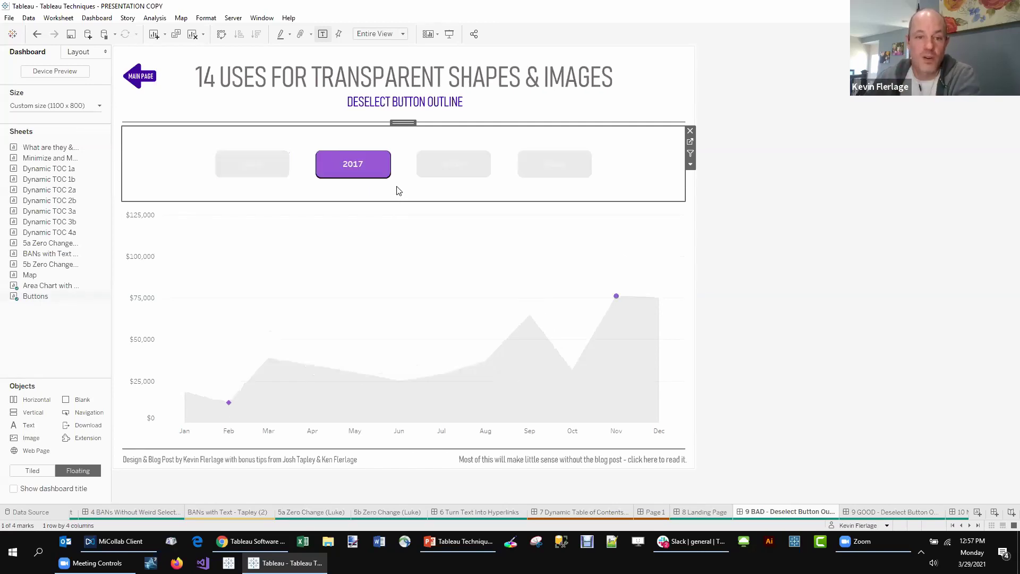
pyautogui.click(399, 190)
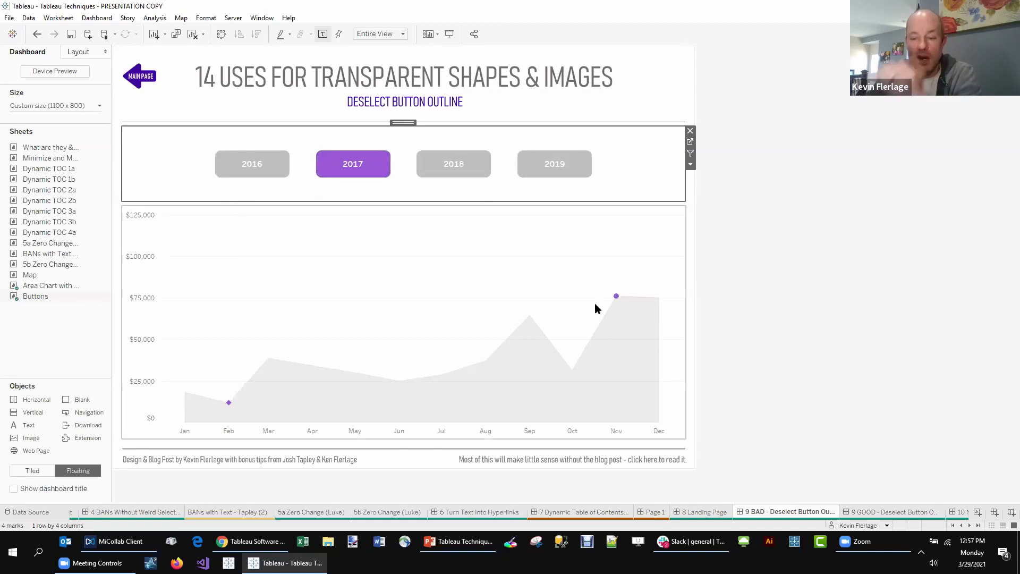
# Open the 9 GOOD - Deselect Button dashboard and move the transparent buttons sheet down off the year buttons
pyautogui.click(856, 512)
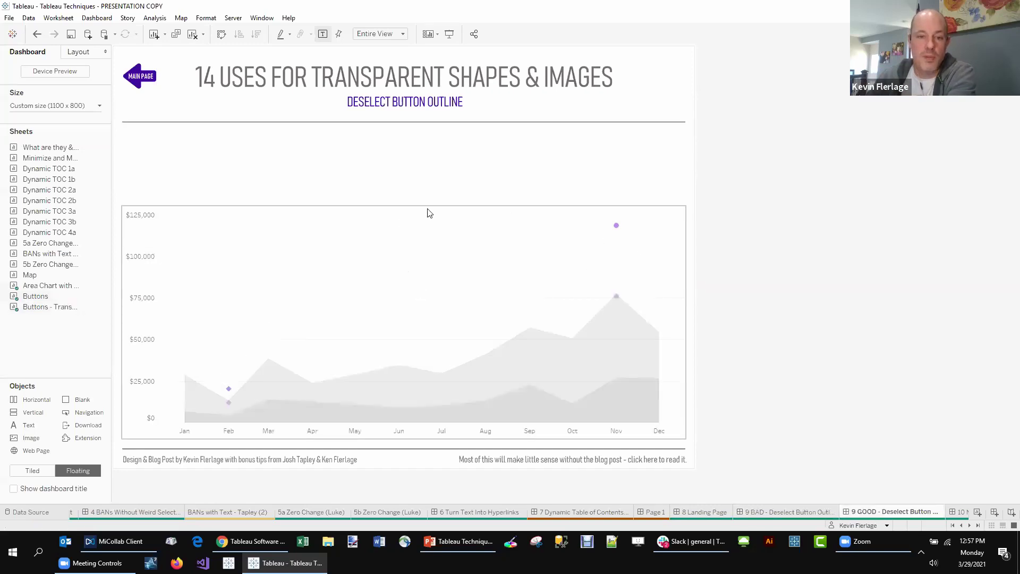
pyautogui.click(584, 166)
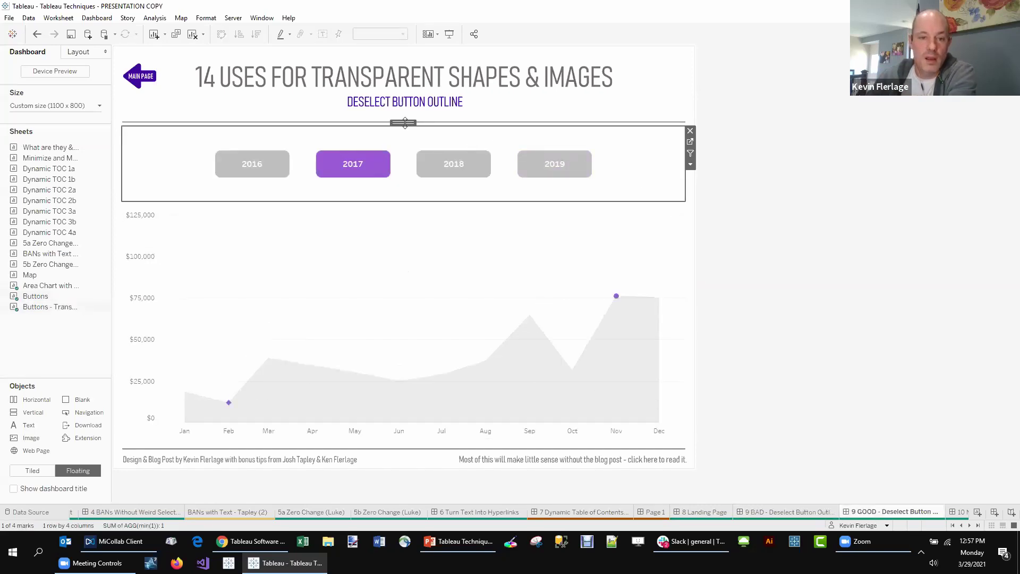
pyautogui.moveTo(405, 123); pyautogui.dragTo(420, 193)
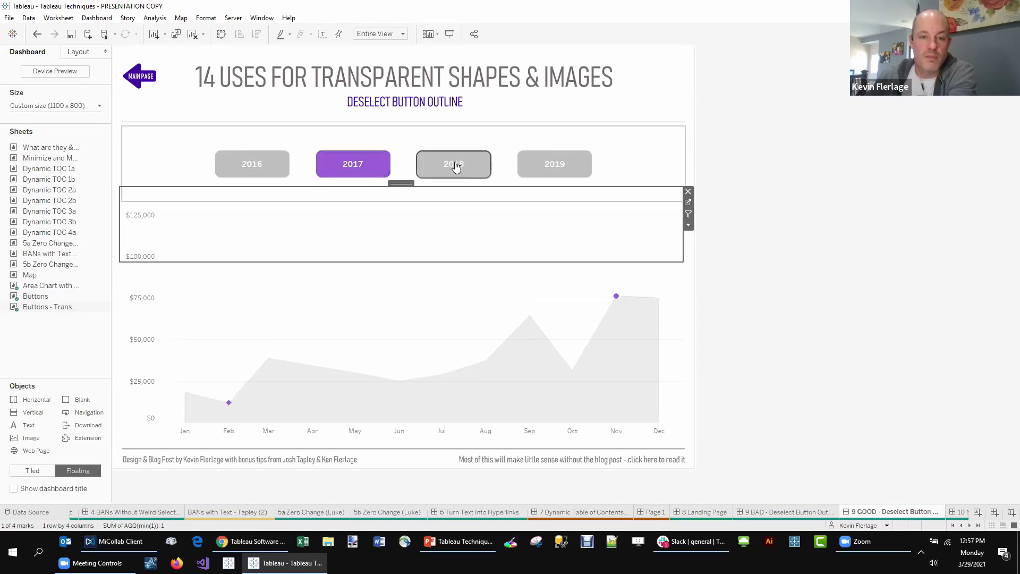
pyautogui.hotkey('ctrl', 'z')
pyautogui.click(420, 170)
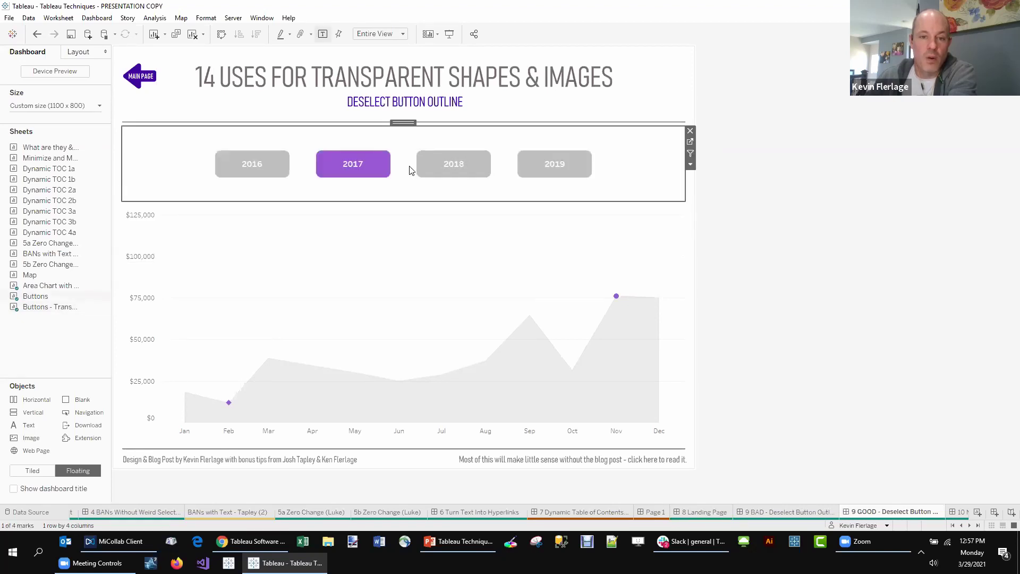
# Move the transparent buttons sheet back up so that it covers the row of year buttons
pyautogui.click(372, 232)
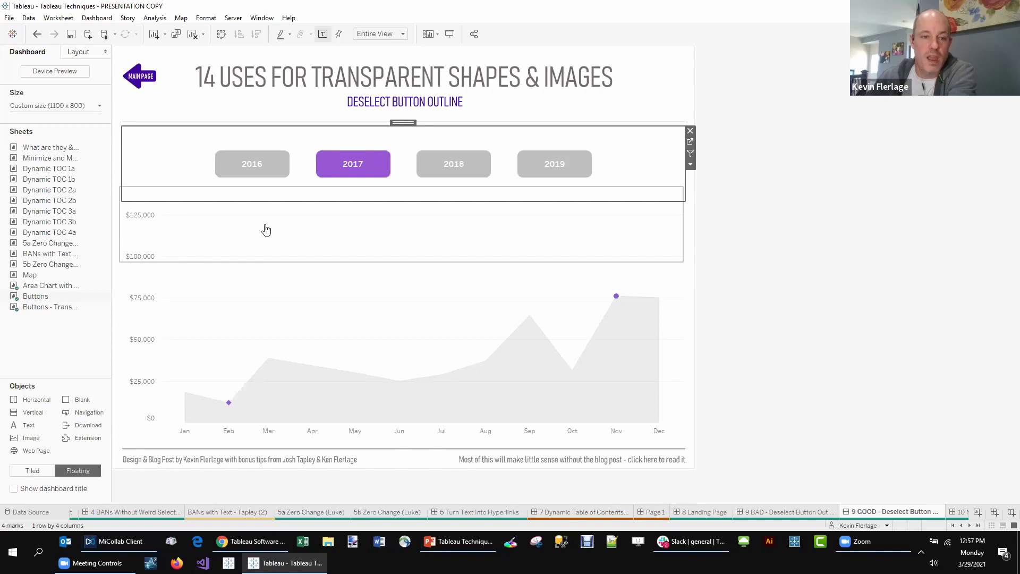
pyautogui.click(398, 209)
pyautogui.moveTo(401, 182); pyautogui.dragTo(407, 127)
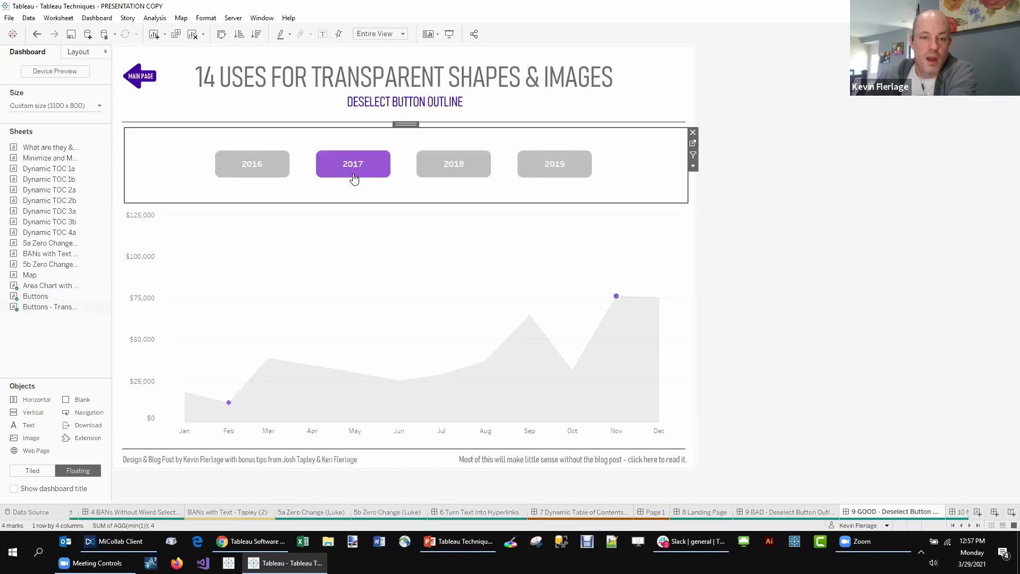
# Test the 2018, 2016 and 2019 year buttons through the transparent overlay and examine how the selection is displayed
pyautogui.click(463, 171)
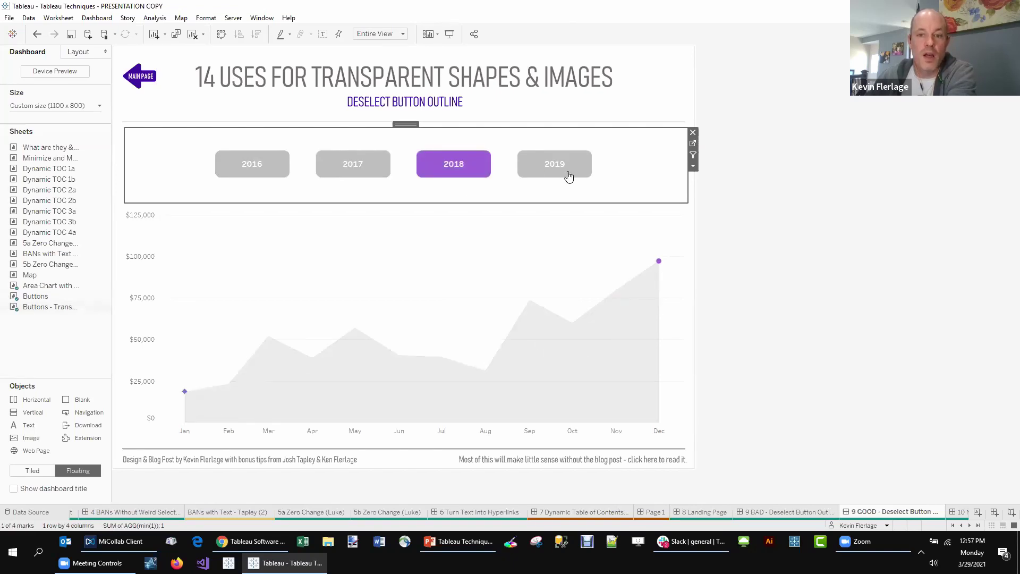
pyautogui.click(257, 175)
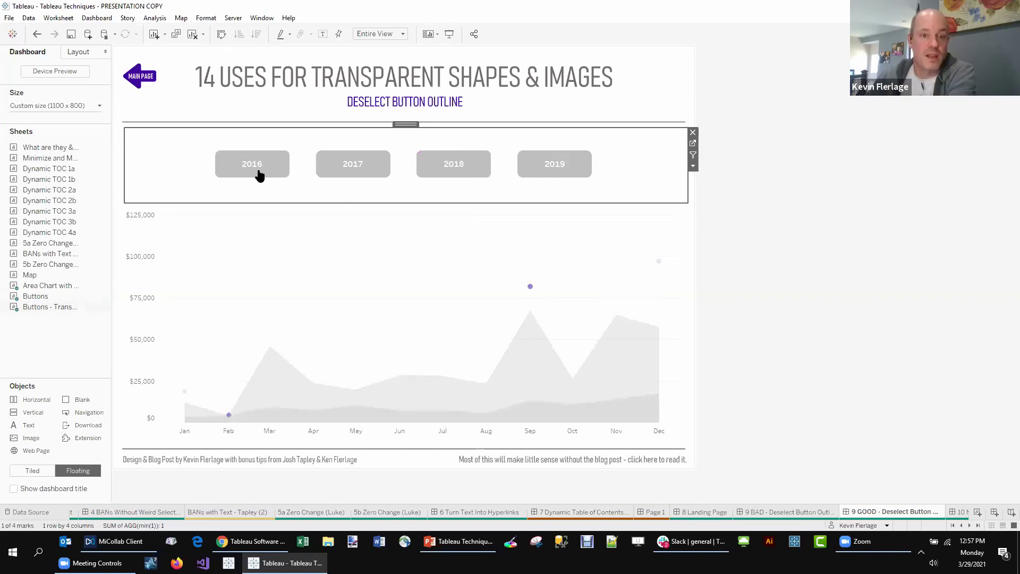
pyautogui.click(565, 176)
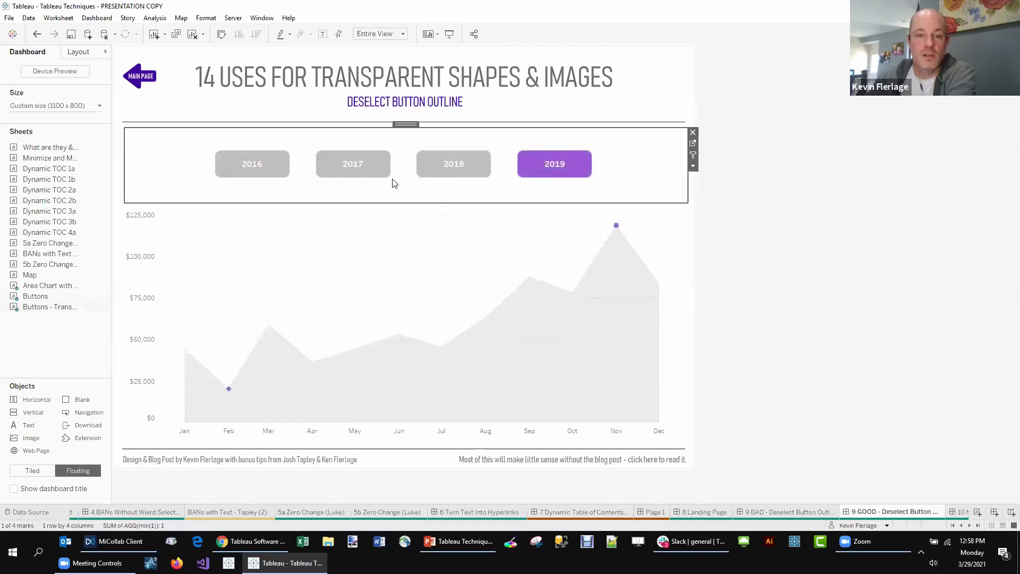
# Try the 2017, 2019 and 2016 year buttons through the transparent overlay and examine how the selection is displayed
pyautogui.click(361, 171)
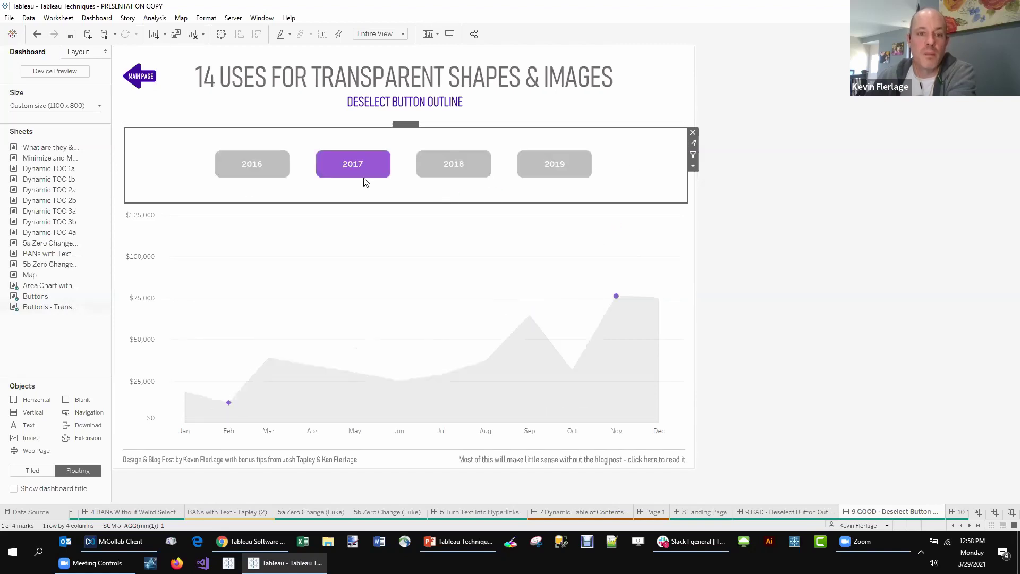
pyautogui.click(565, 175)
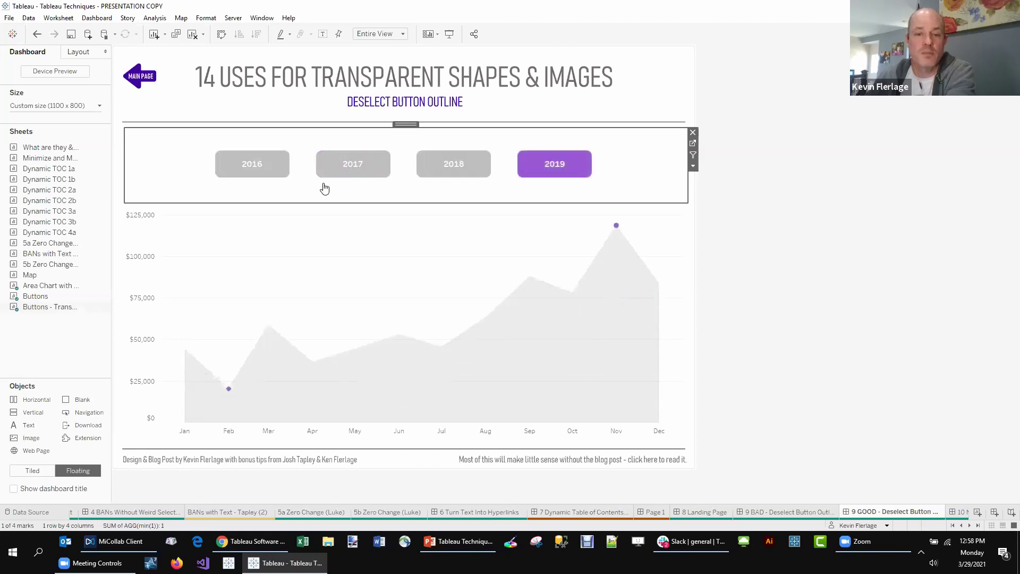
pyautogui.click(262, 175)
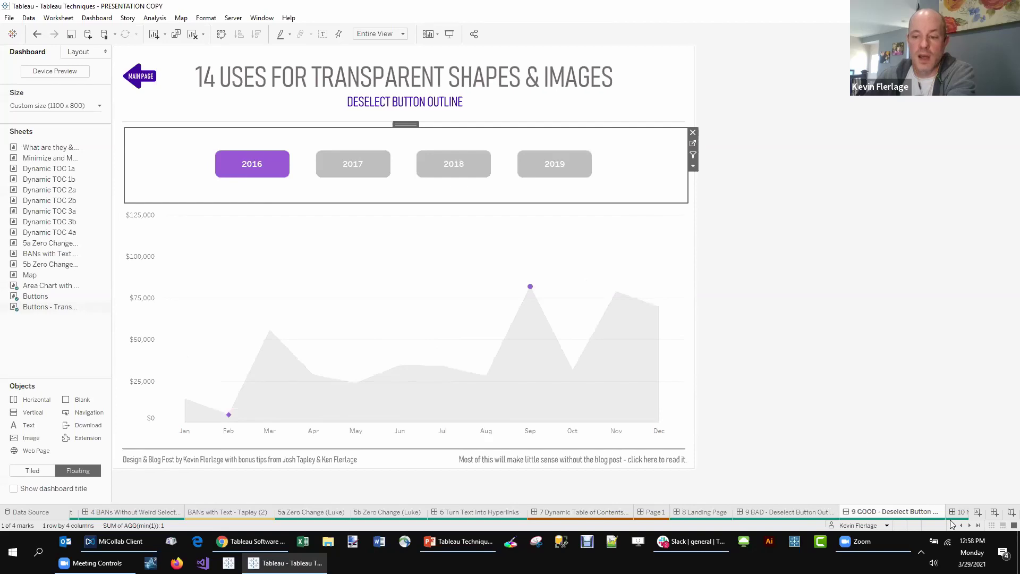
# View the 10 No Polygons and 11 Scrollable Timeline dashboards, ending on the 12 Datfam Finder Dashboard
pyautogui.click(970, 525)
pyautogui.click(970, 525)
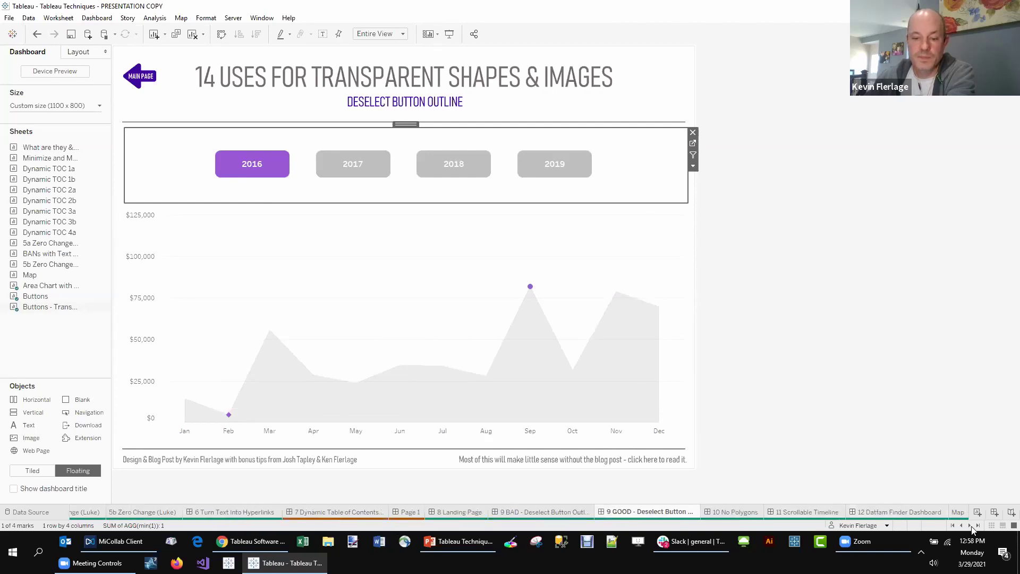
pyautogui.click(736, 509)
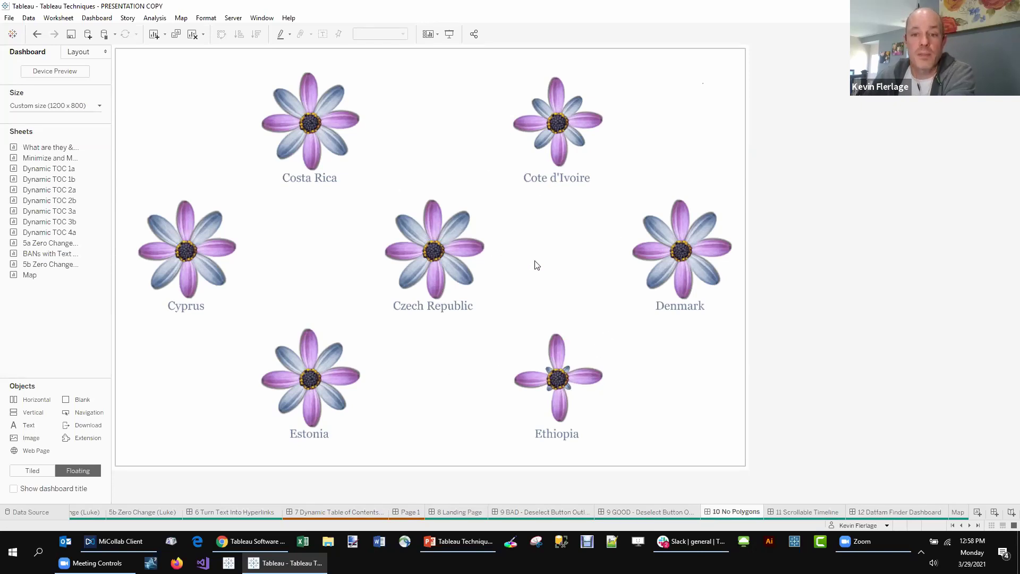
pyautogui.click(804, 512)
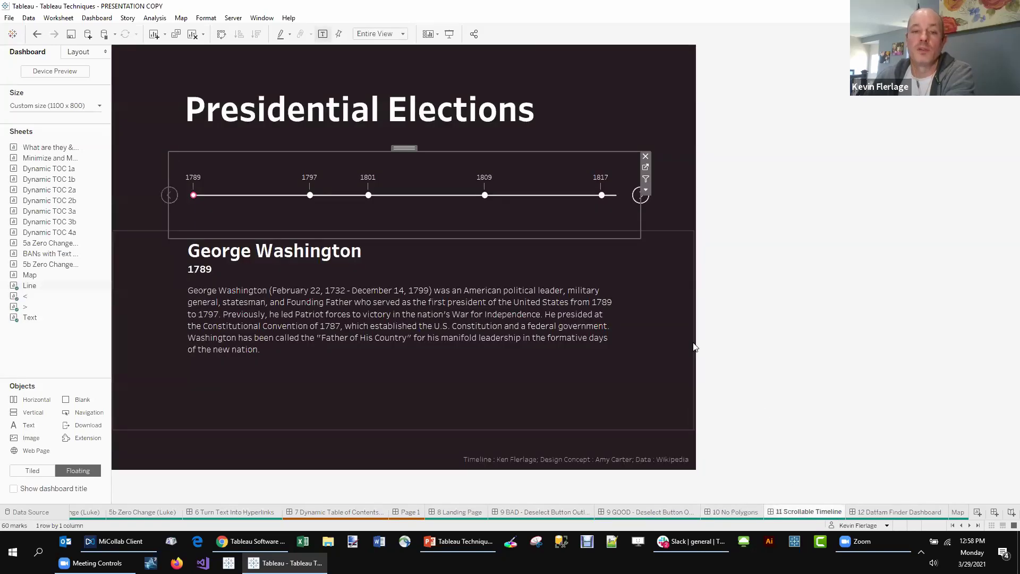
pyautogui.click(887, 511)
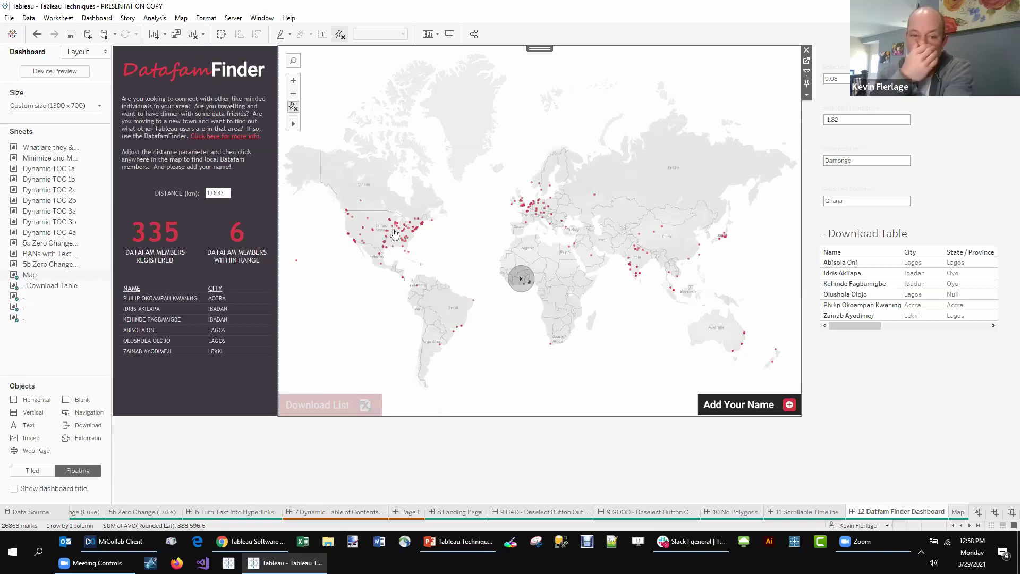
# Select a location in the western United States on the map and look through the list of Datafam members within range
pyautogui.click(362, 230)
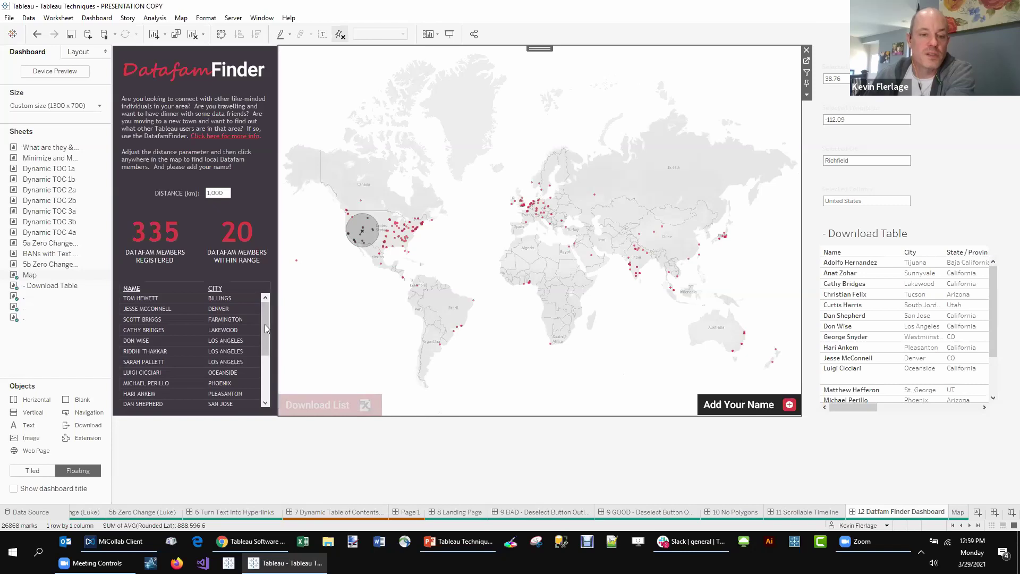
pyautogui.click(269, 342)
pyautogui.scroll(-2, 268, 342)
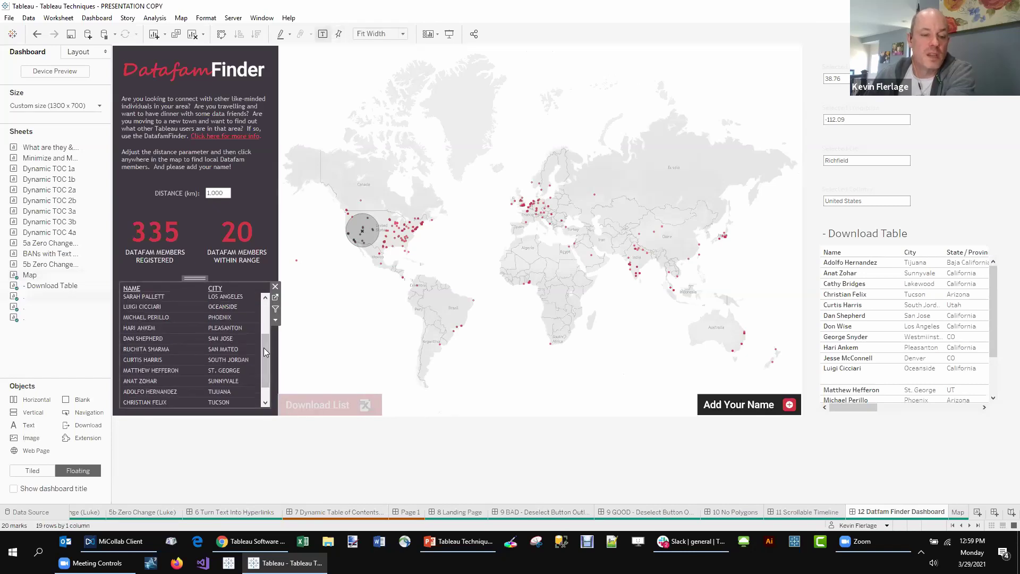
pyautogui.scroll(-1, 264, 368)
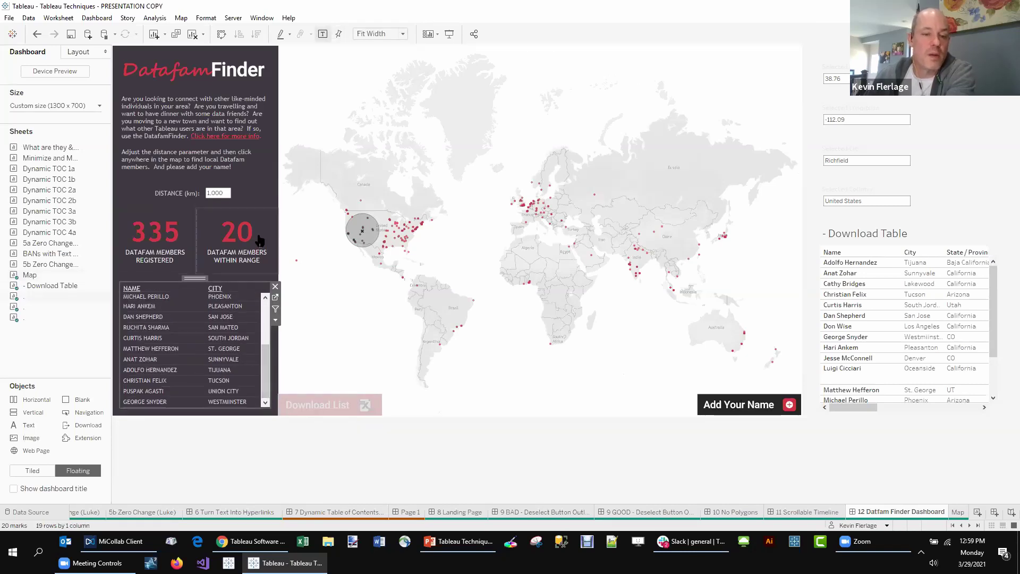
pyautogui.scroll(3, 267, 352)
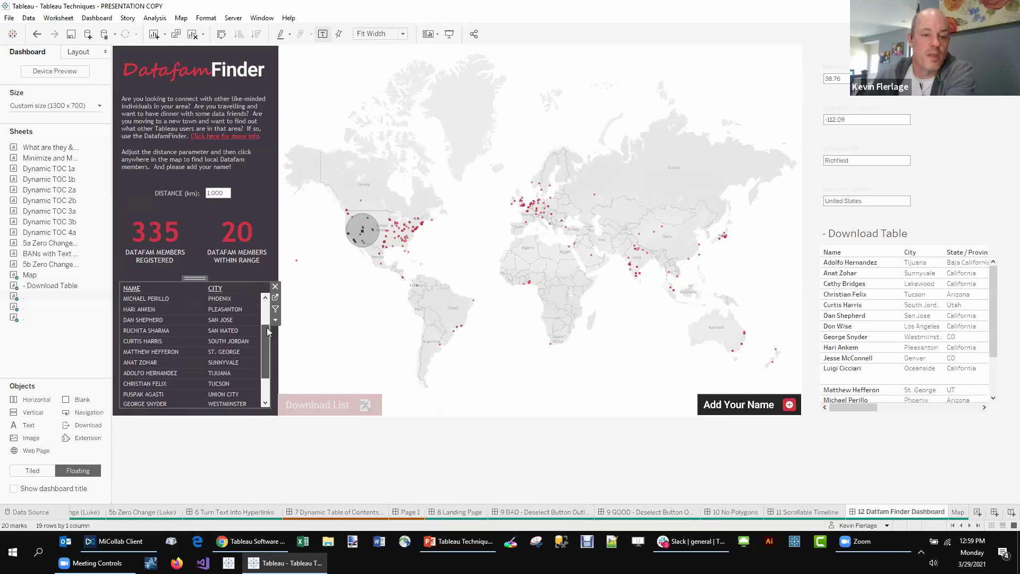
pyautogui.click(359, 242)
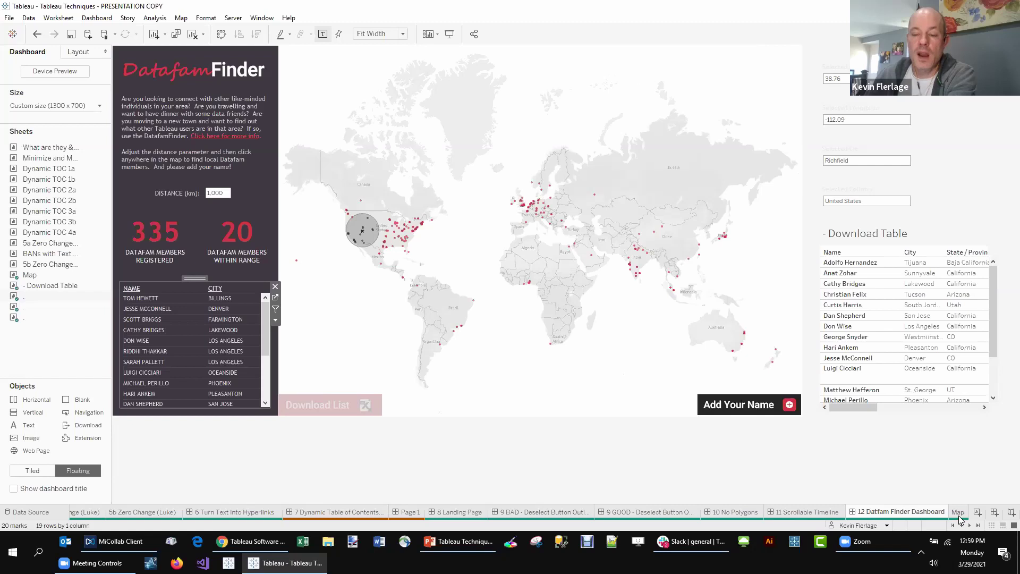
# Open the Map worksheet and assign the asterisk shape from the Default palette to the TRANSPARENT item
pyautogui.hotkey('ctrl', 'Tab')
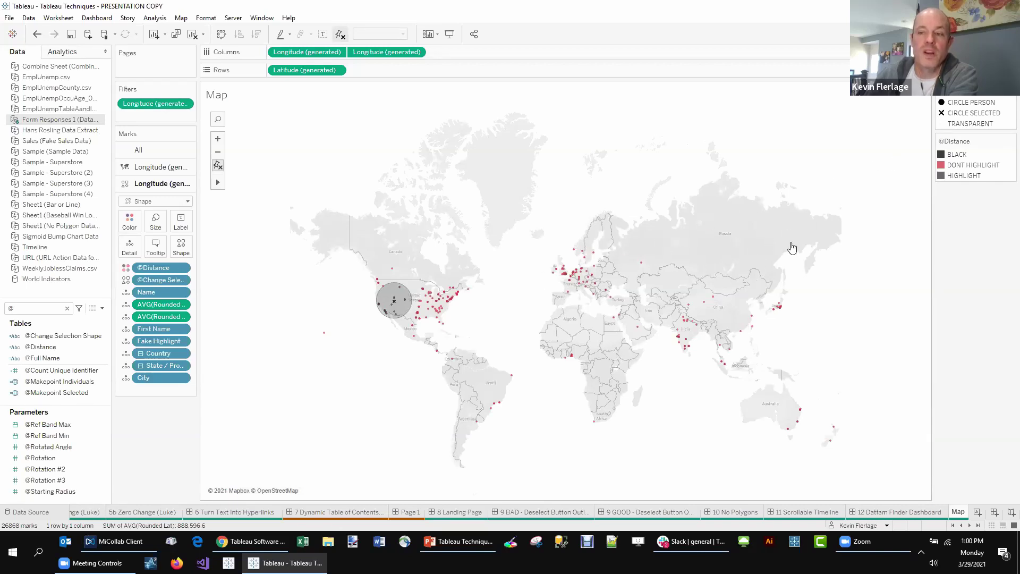
pyautogui.doubleClick(970, 124)
pyautogui.click(528, 221)
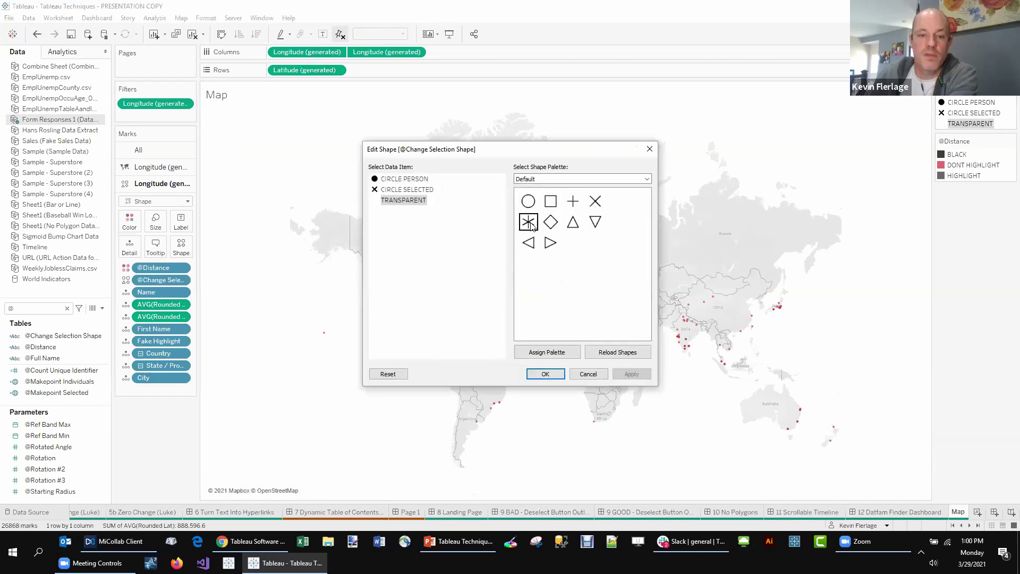
pyautogui.click(545, 374)
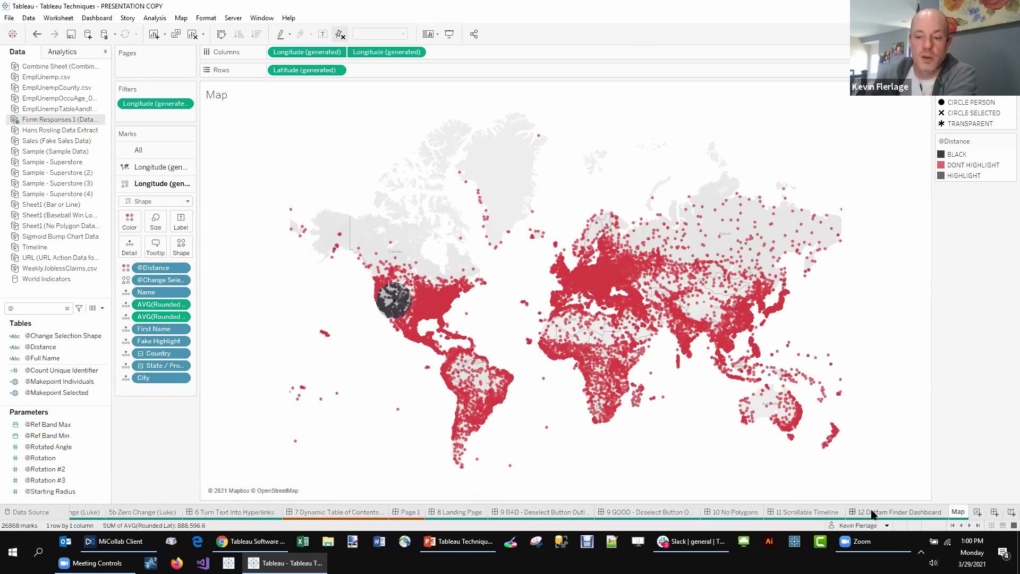
pyautogui.doubleClick(970, 124)
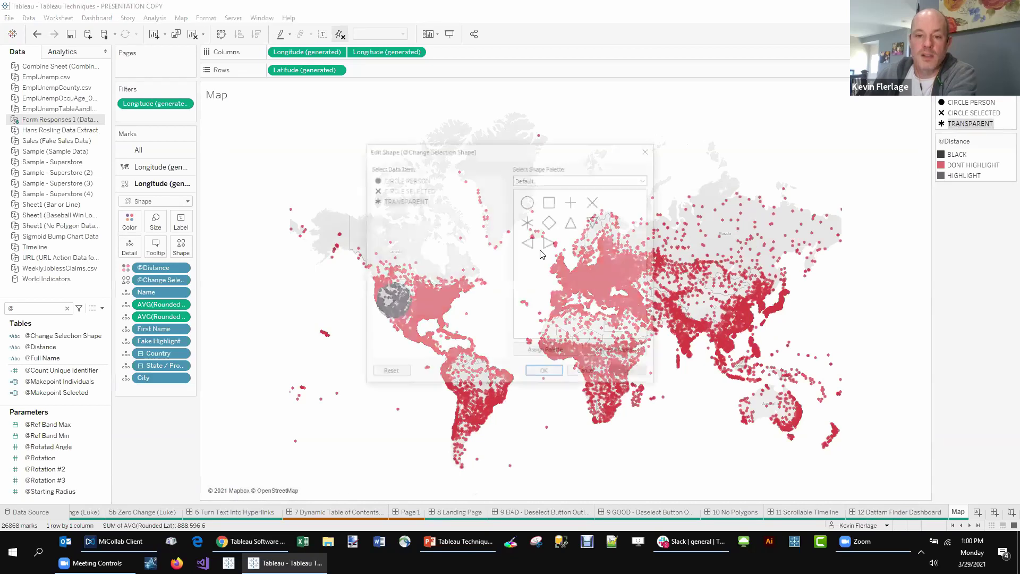
pyautogui.click(536, 179)
pyautogui.click(543, 227)
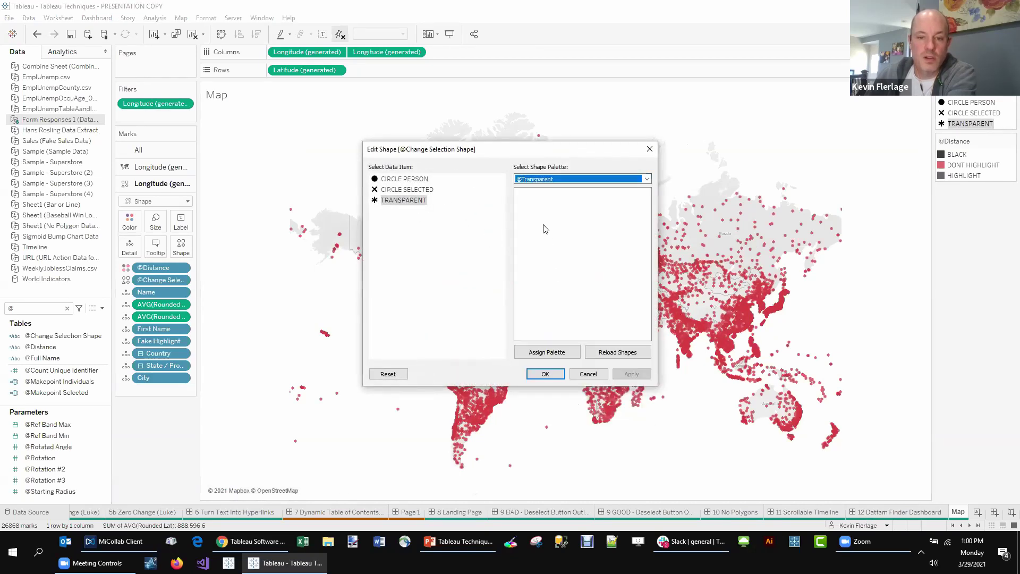
pyautogui.click(545, 374)
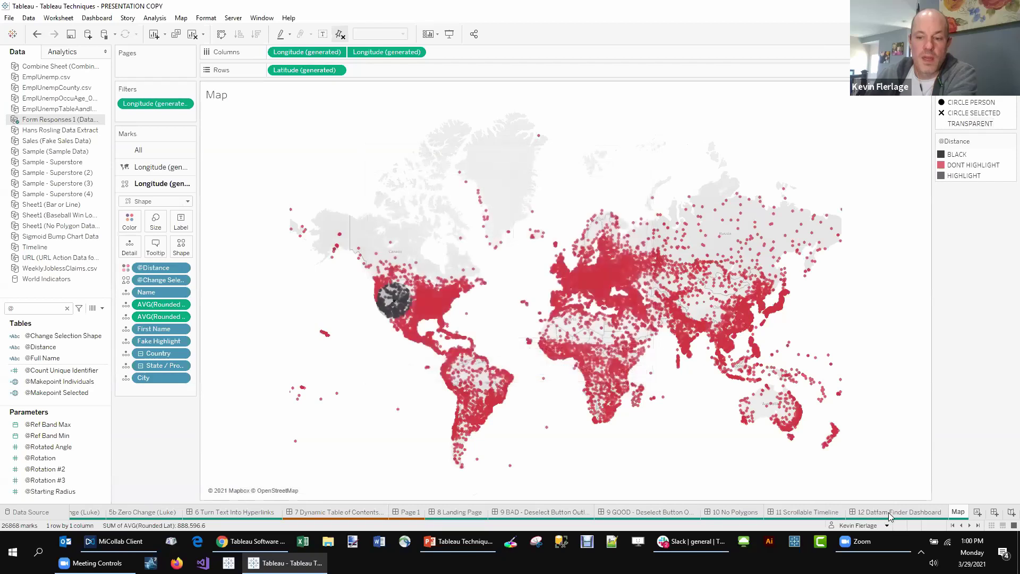
# Return to the 12 Datfam Finder Dashboard and select a location in China on the map
pyautogui.hotkey('ctrl', 'shift', 'Tab')
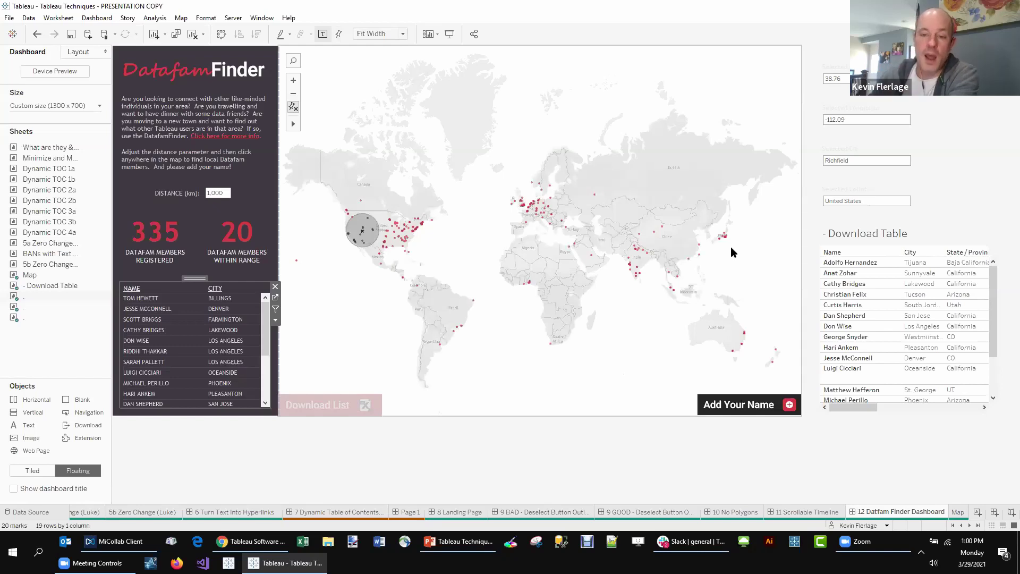
pyautogui.click(731, 252)
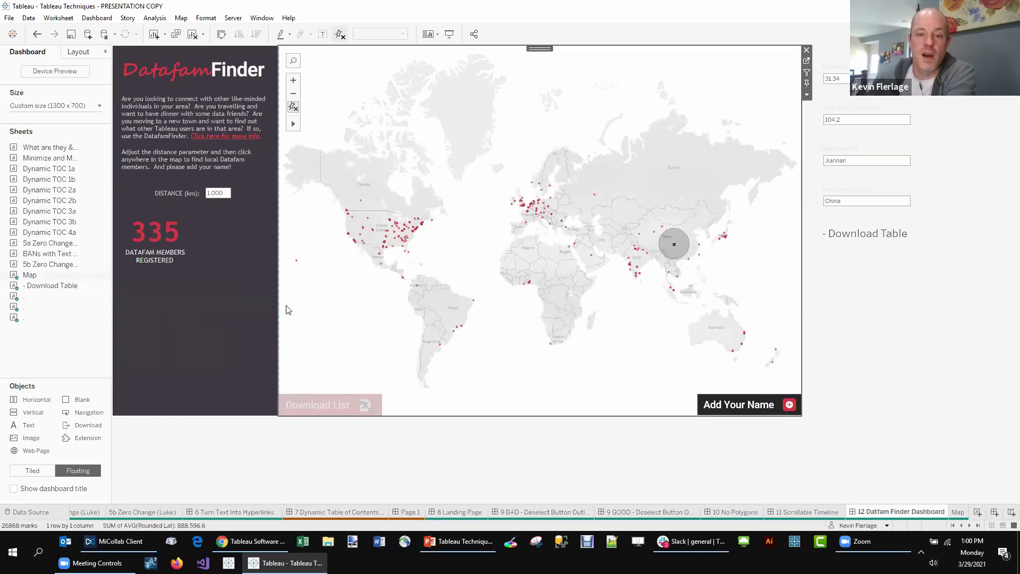